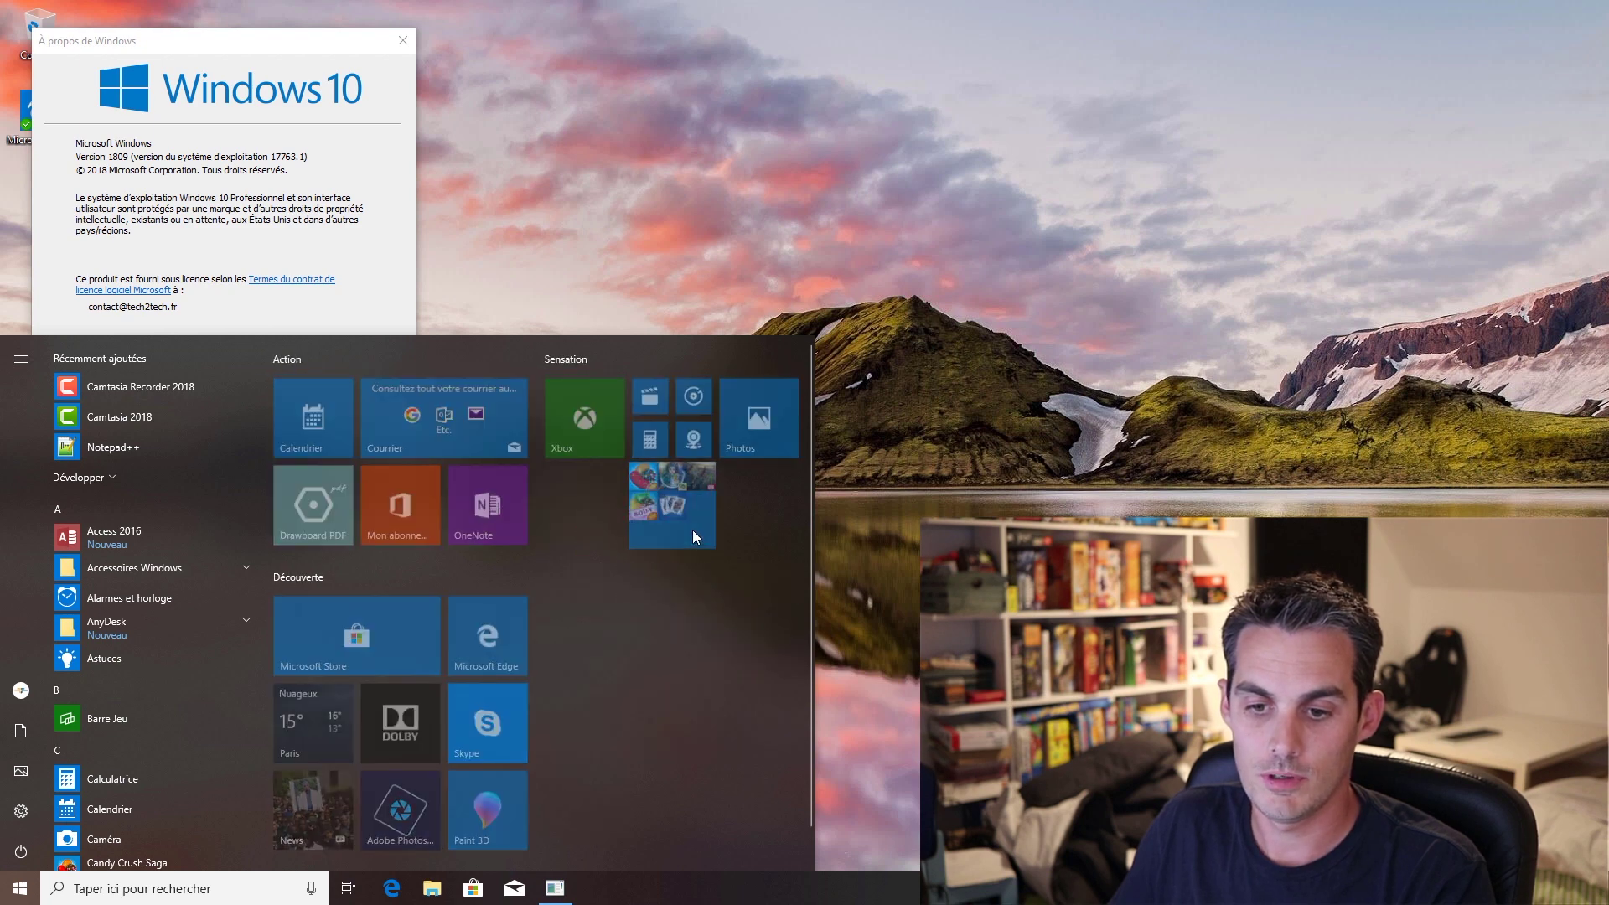
Name the folder of game tiles "Jeux" in the Start menu and place it directly beneath the Xbox tile
left_click(677, 513)
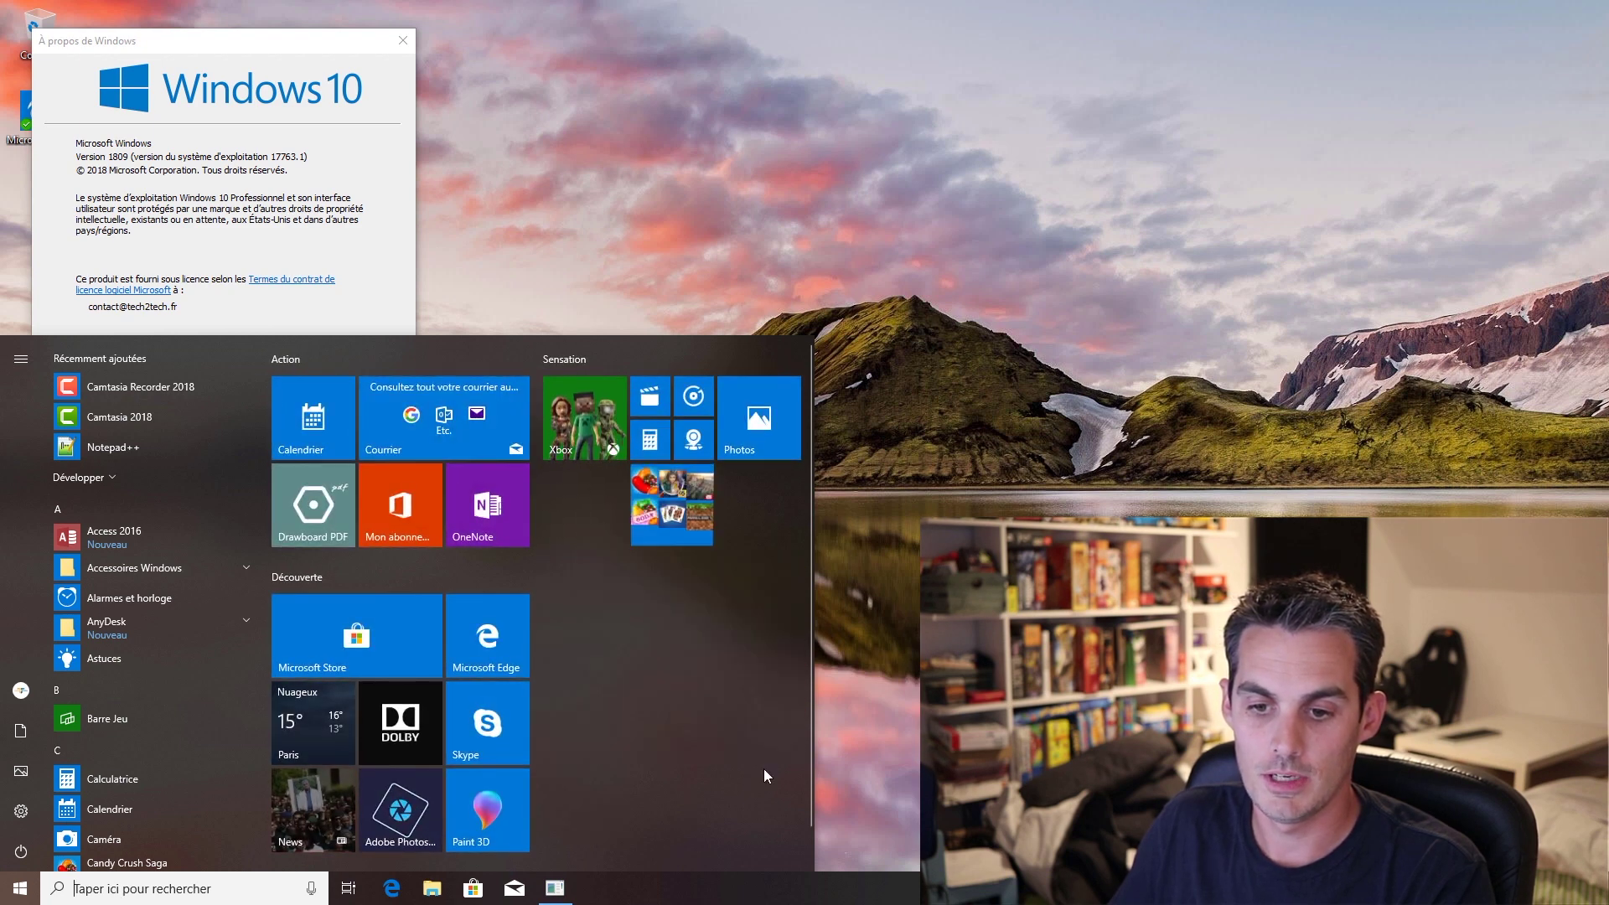
left_click(675, 534)
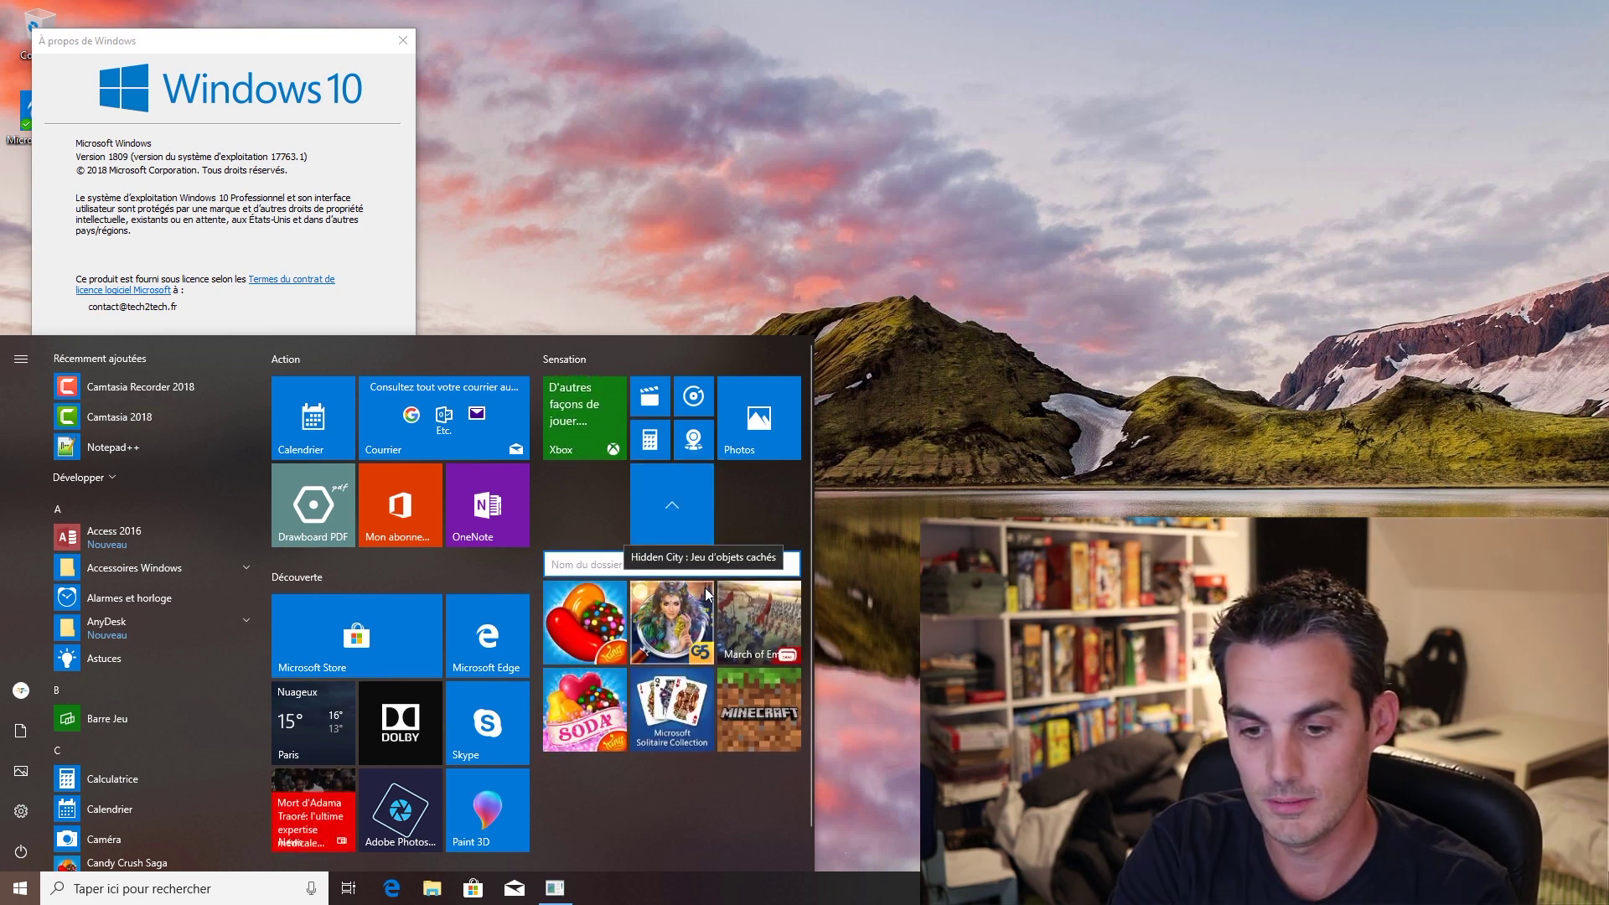
type("Jeux")
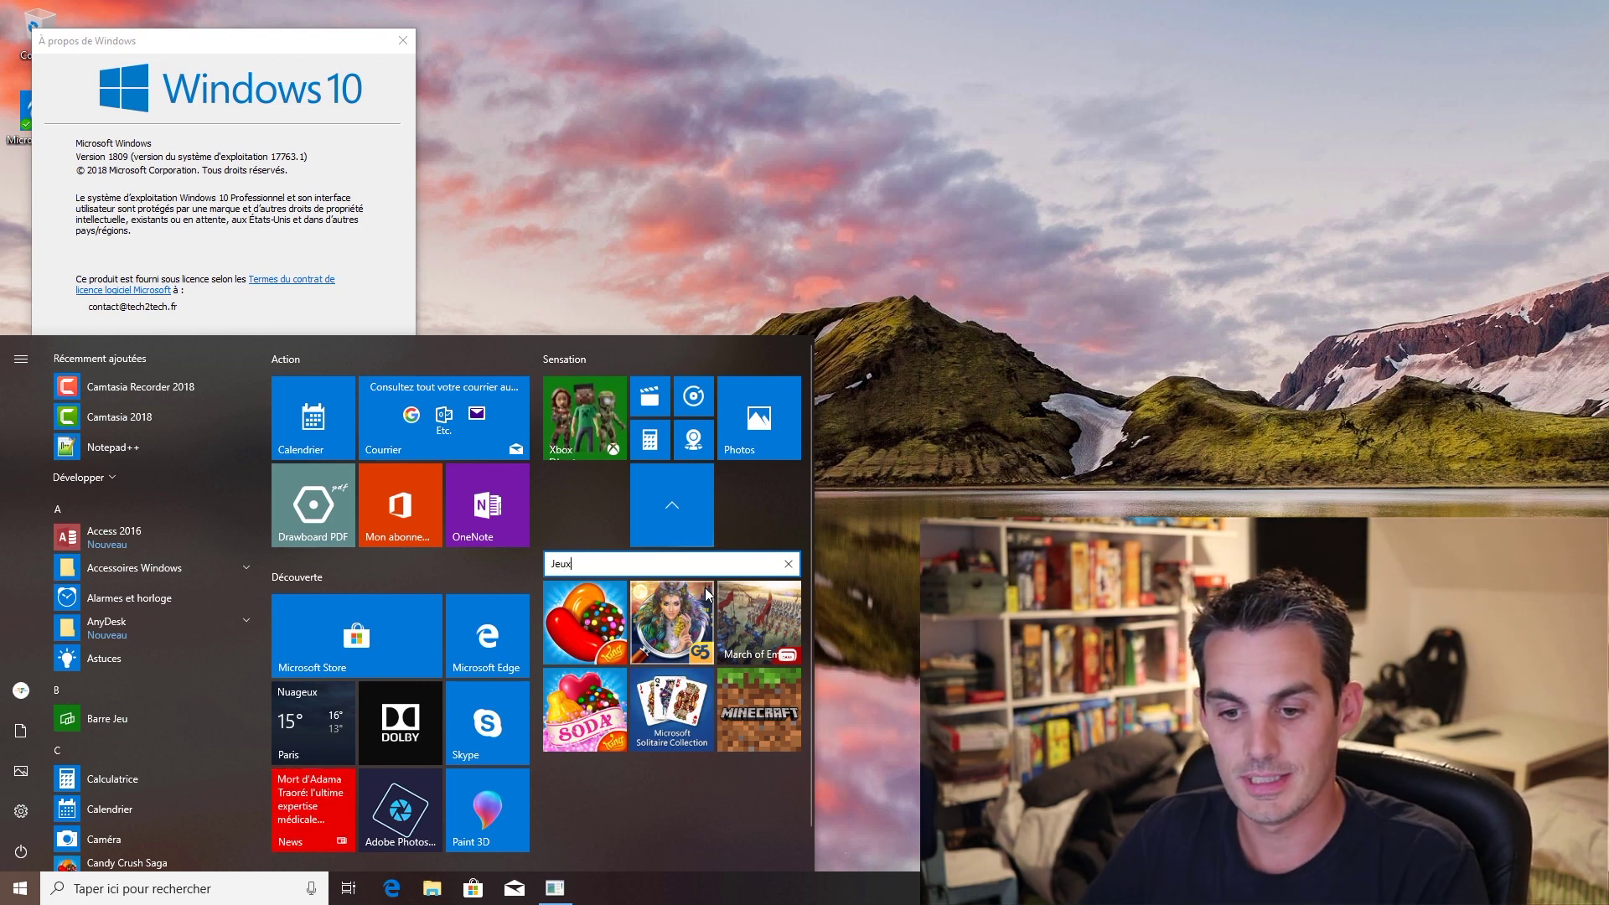
left_click(675, 794)
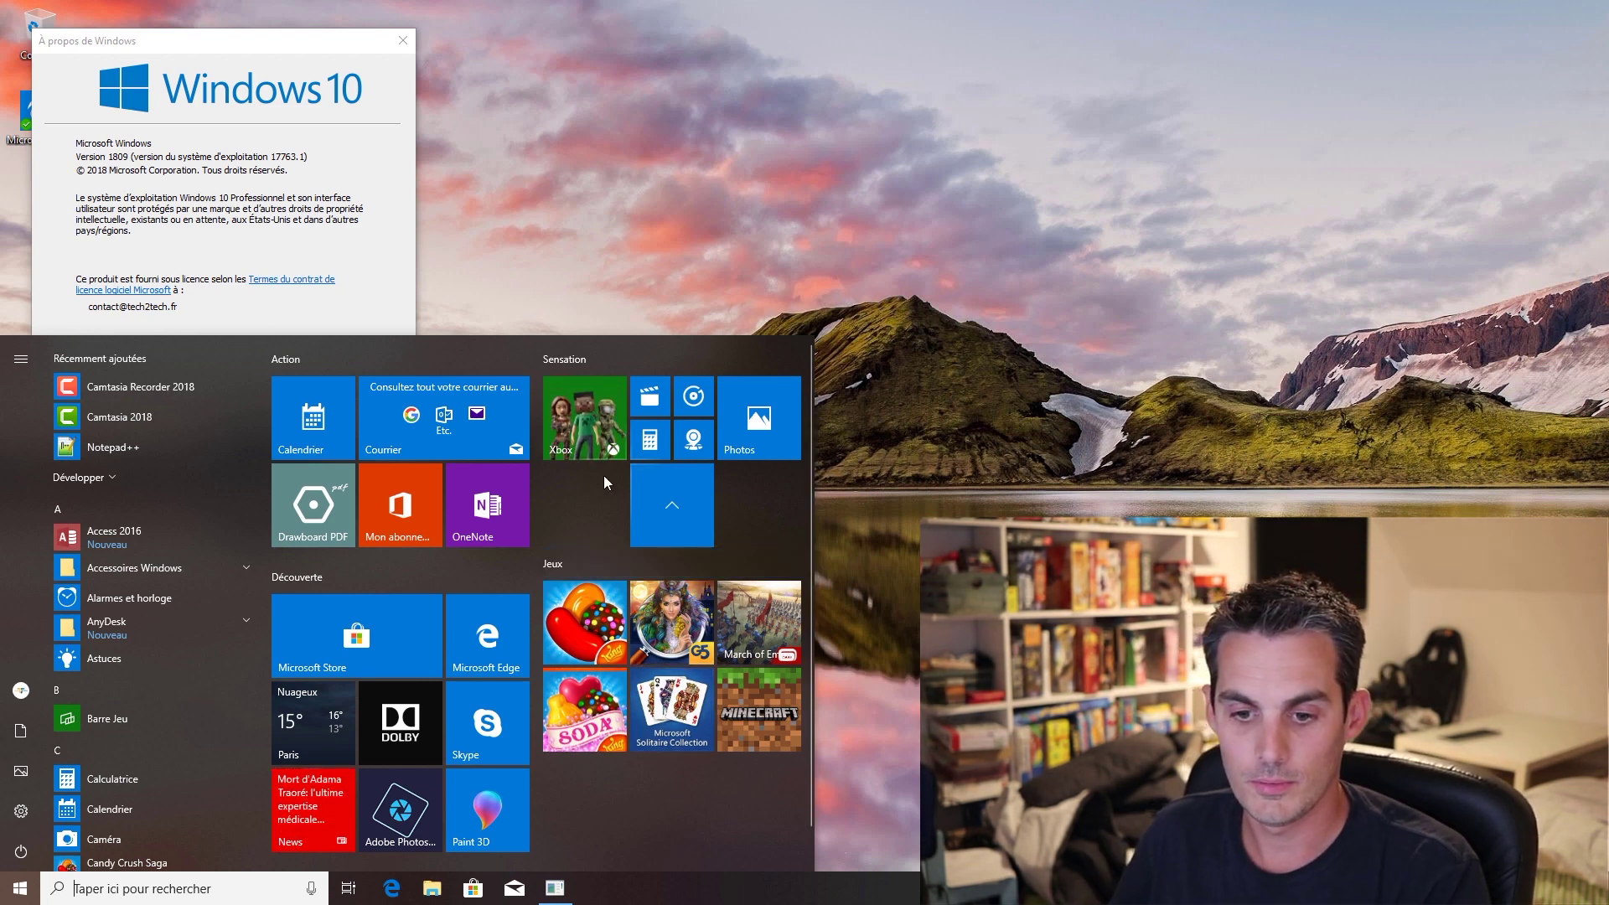
left_click(687, 516)
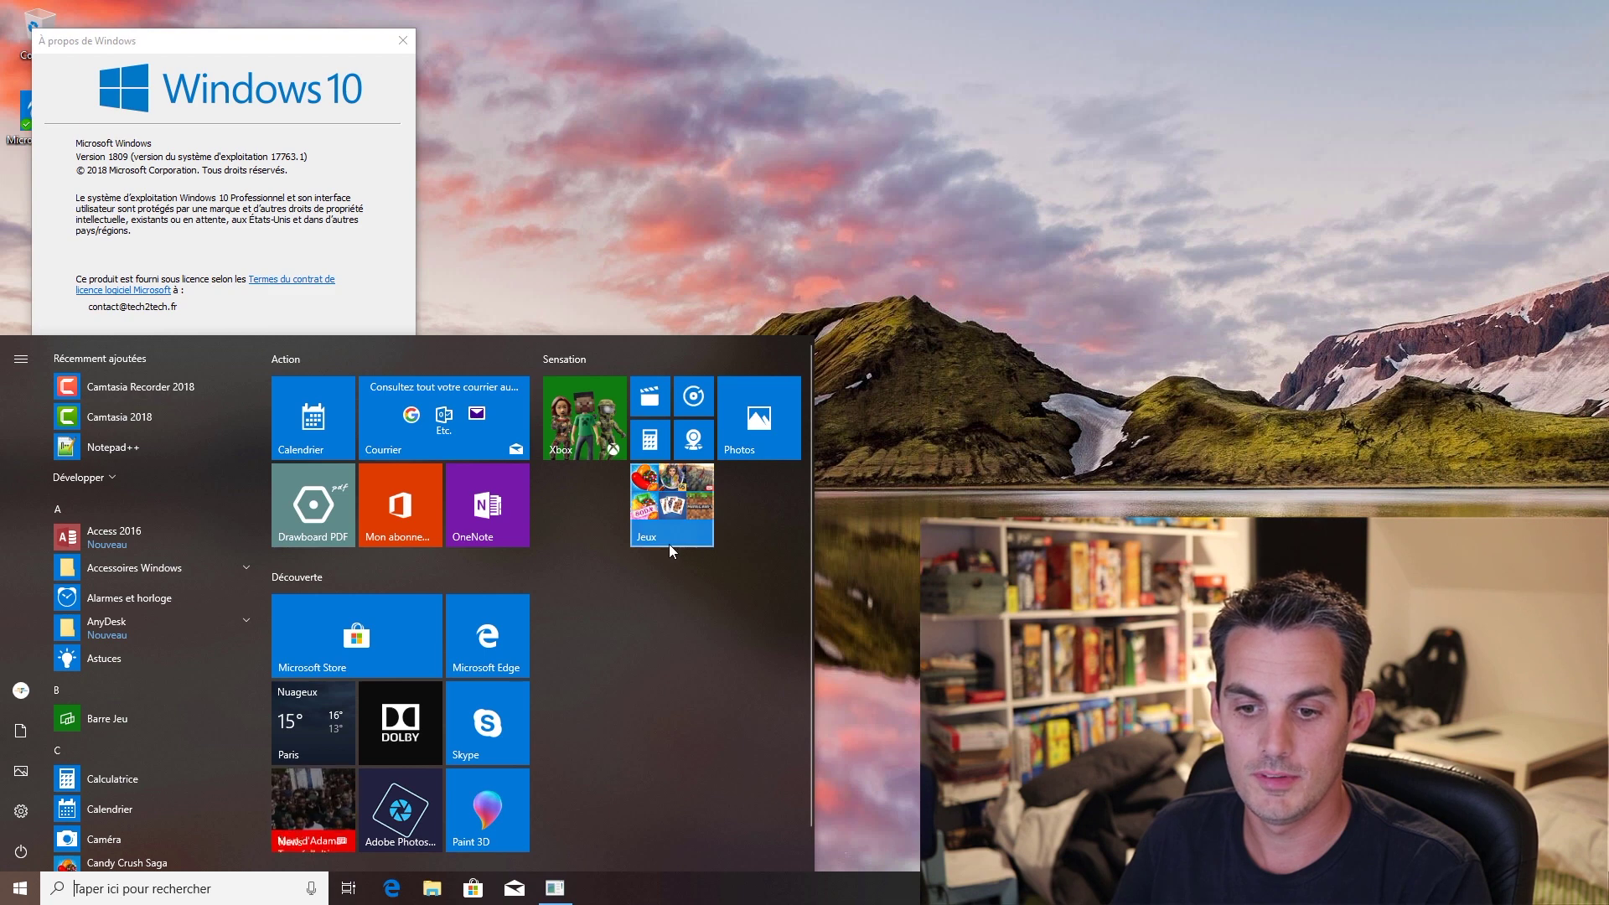
left_click_drag(668, 540, 565, 531)
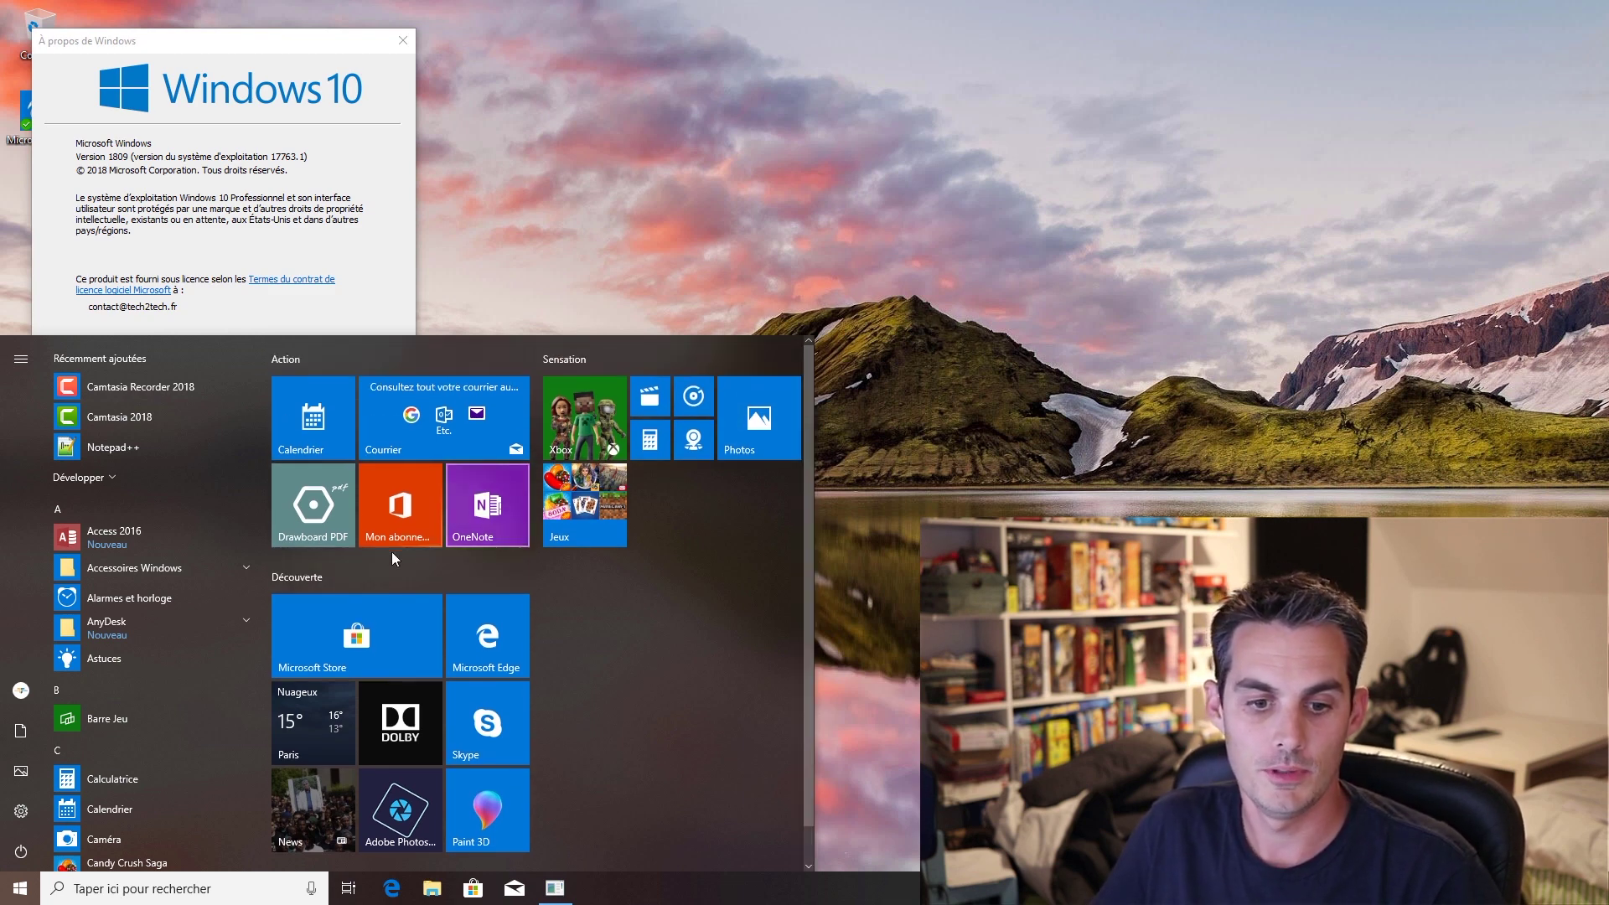
mouse_move(265, 431)
left_mouse_down()
mouse_move(240, 625)
mouse_move(251, 412)
left_mouse_up()
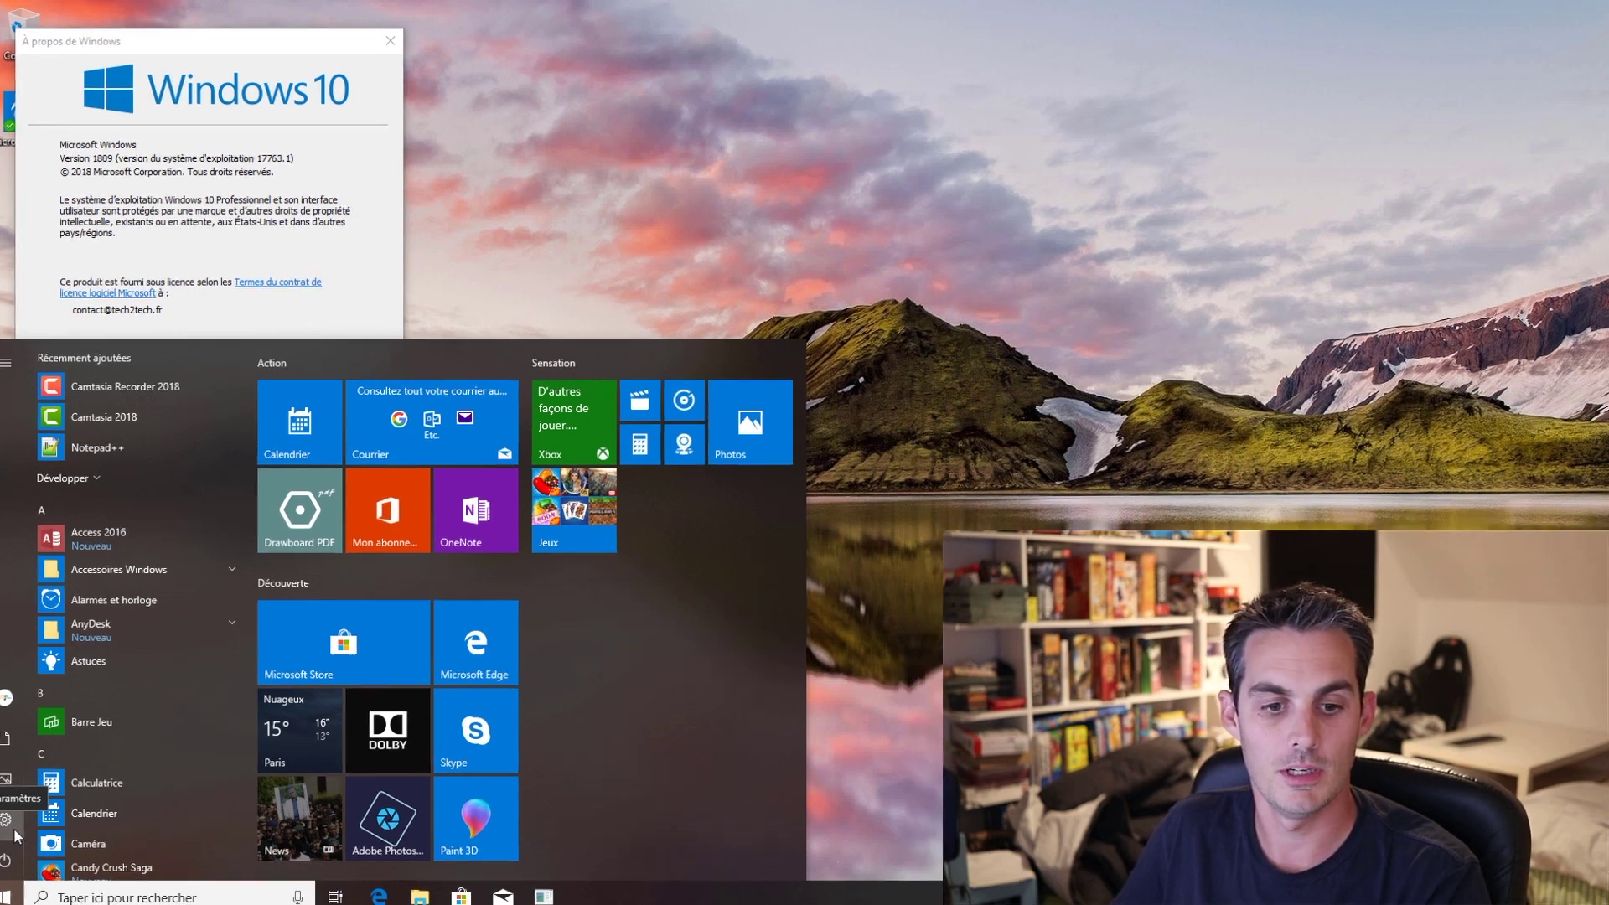
Turn off automatic hiding of scroll bars in the Afficher options of Options d'ergonomie in Windows Settings
left_click(14, 828)
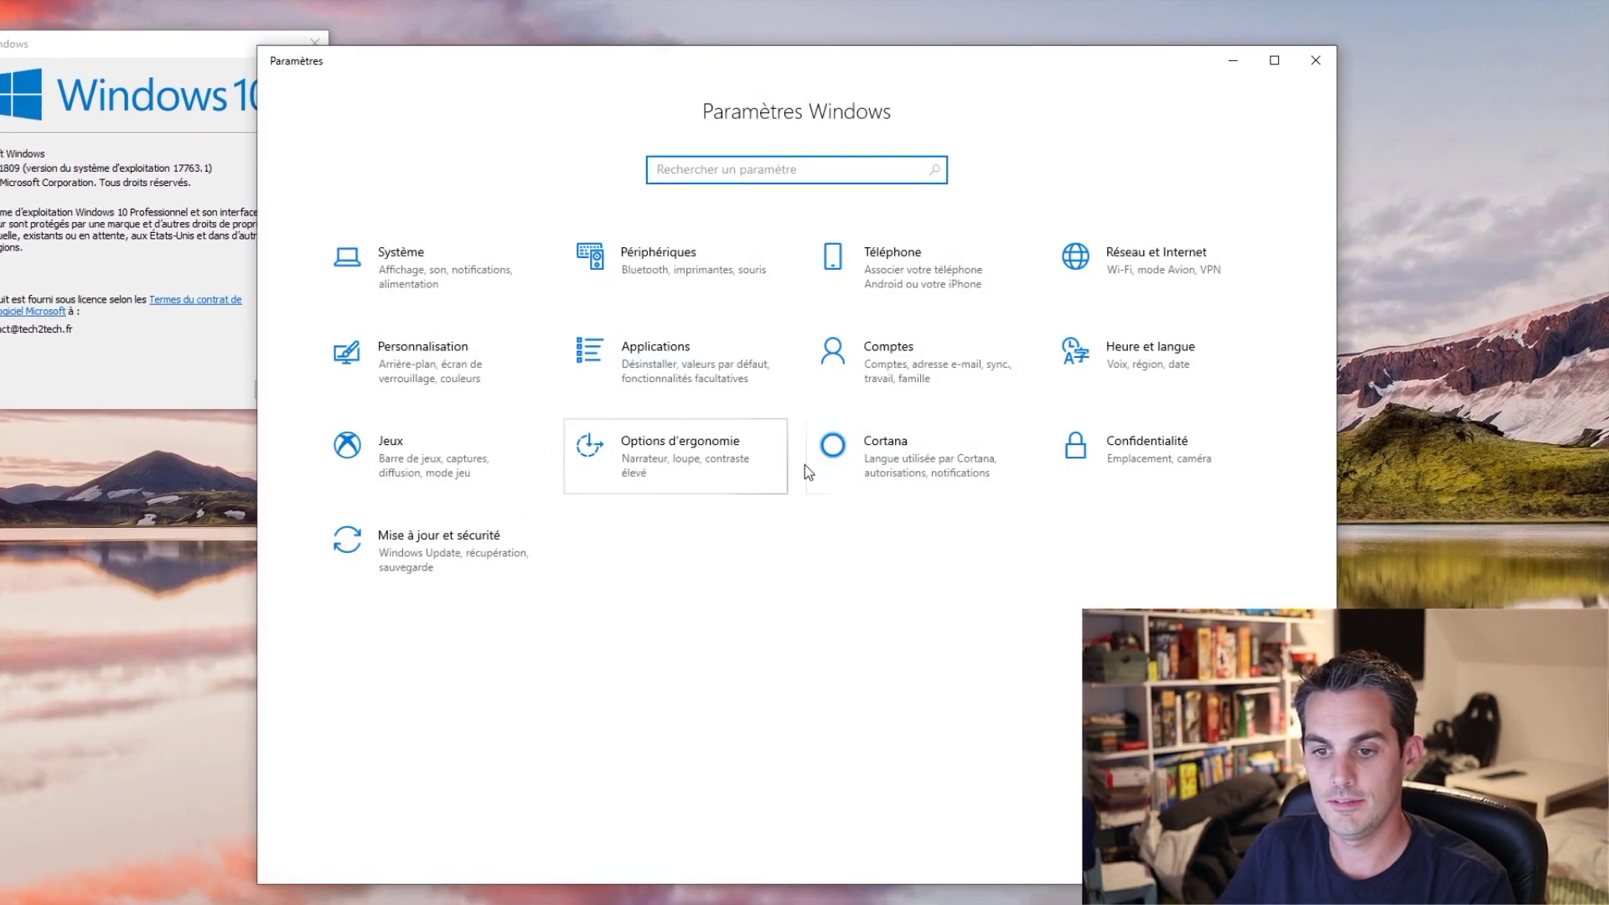
left_click(706, 465)
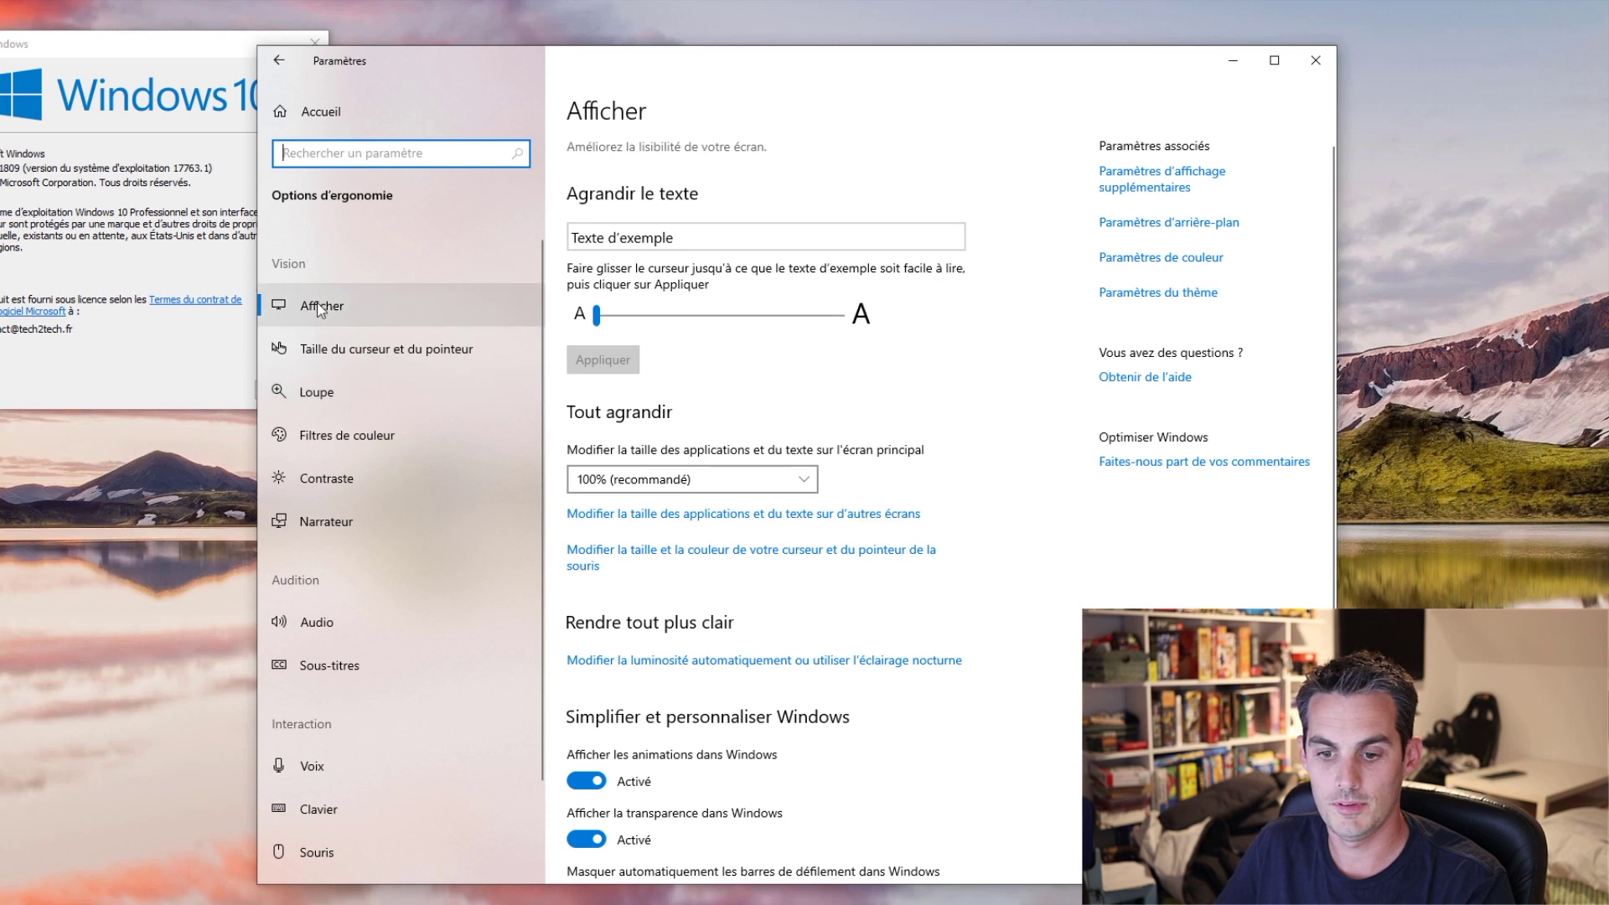
scroll(964, 536, "down", 3)
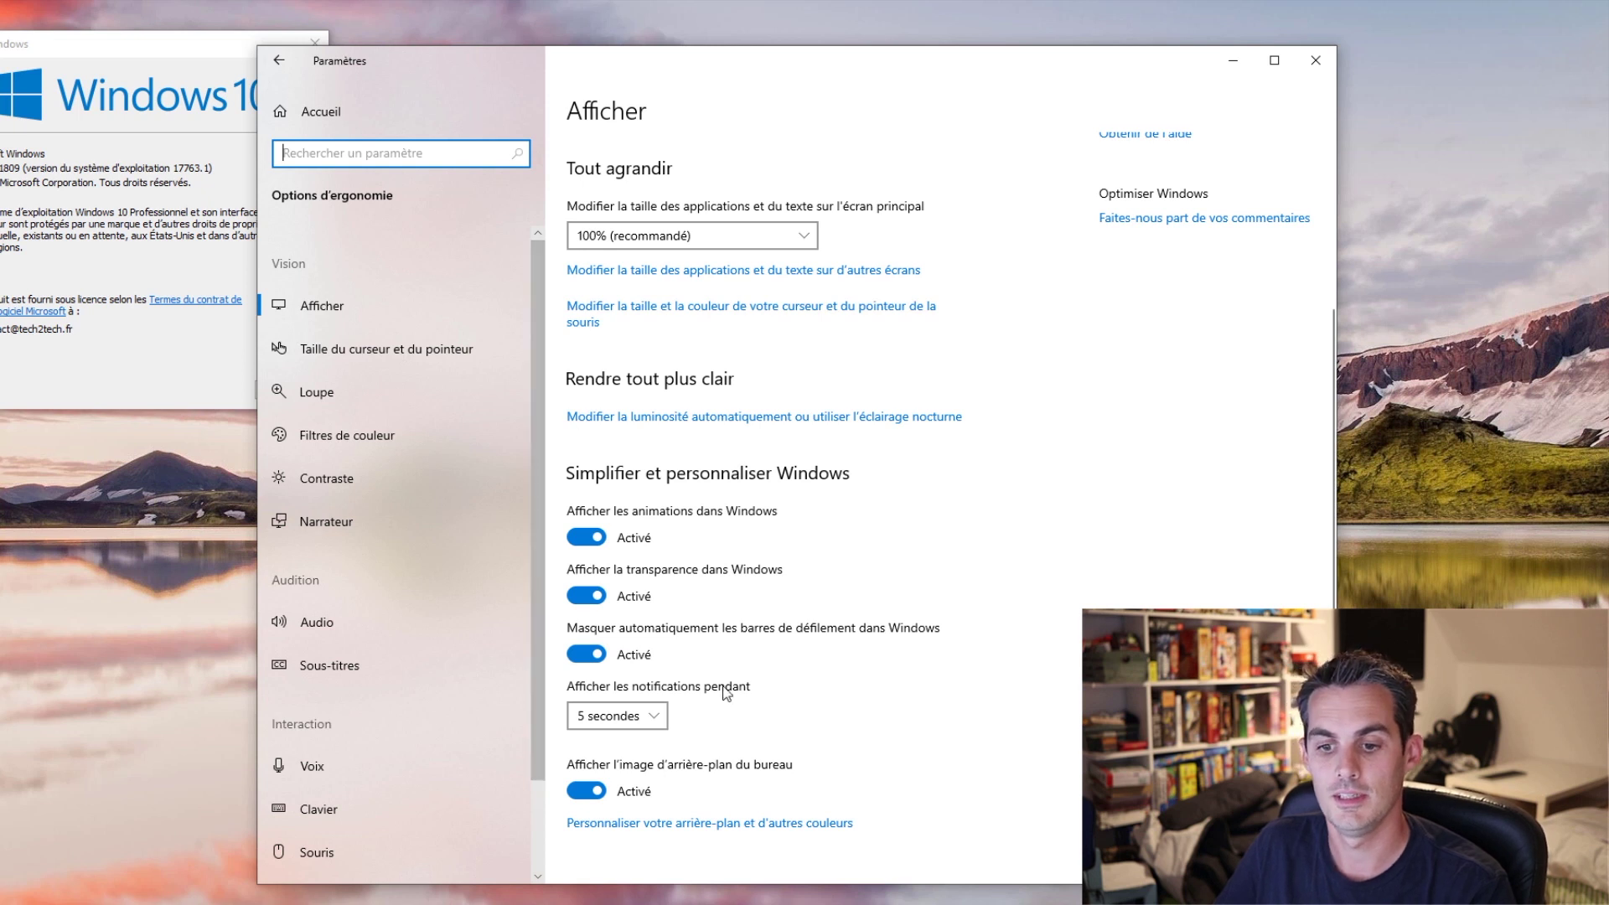
left_click(587, 654)
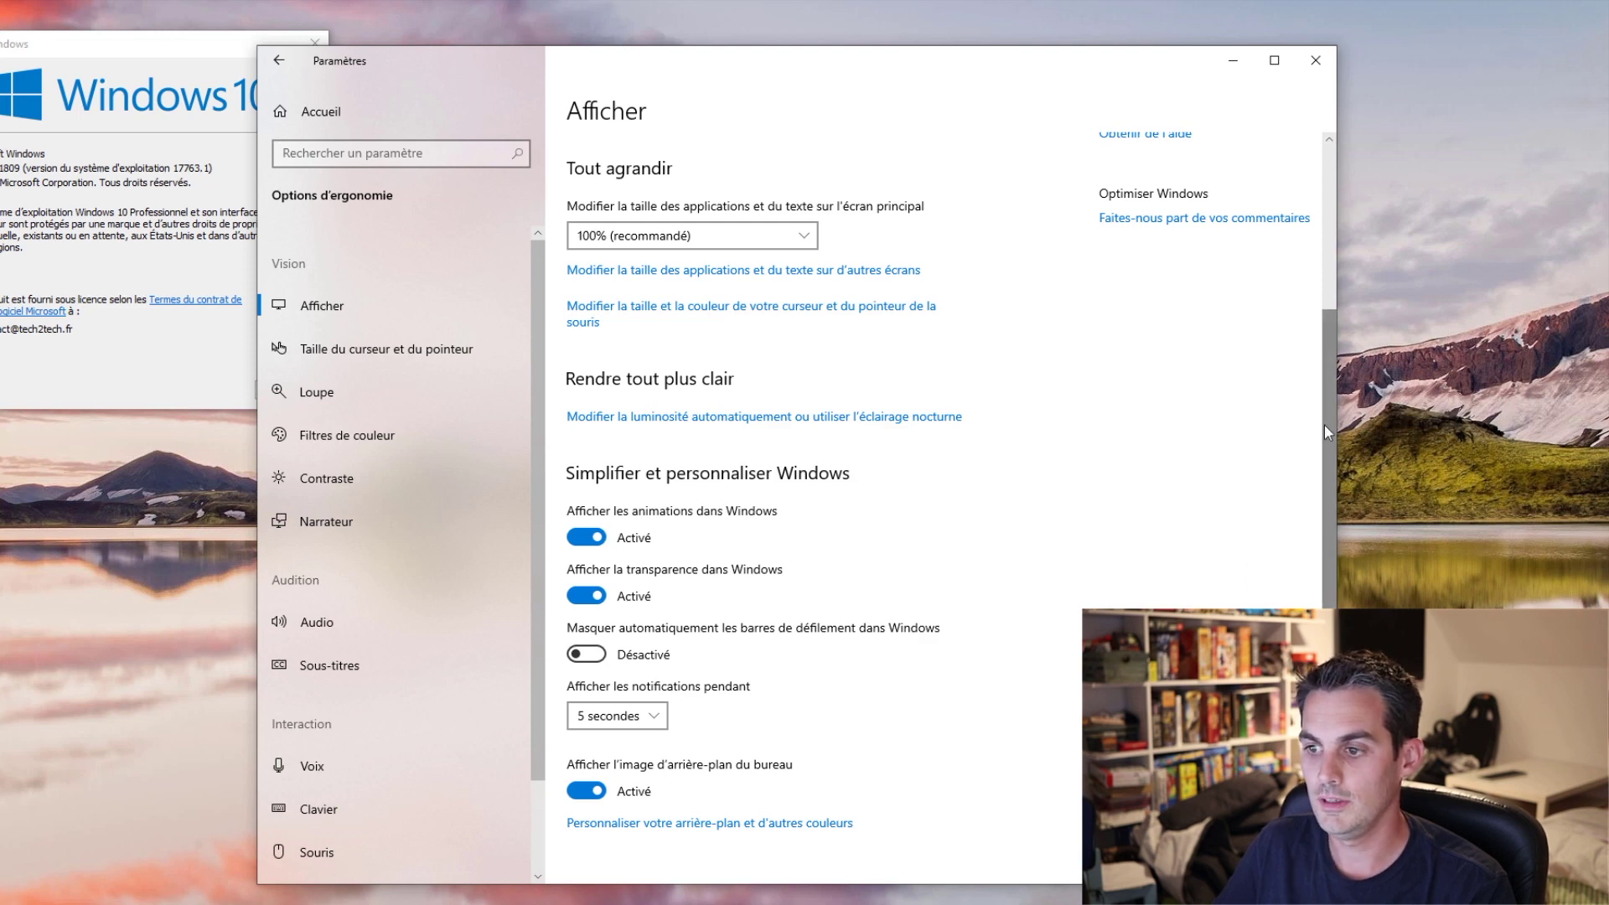
mouse_move(1324, 424)
left_mouse_down()
mouse_move(1332, 274)
mouse_move(1319, 444)
left_mouse_up()
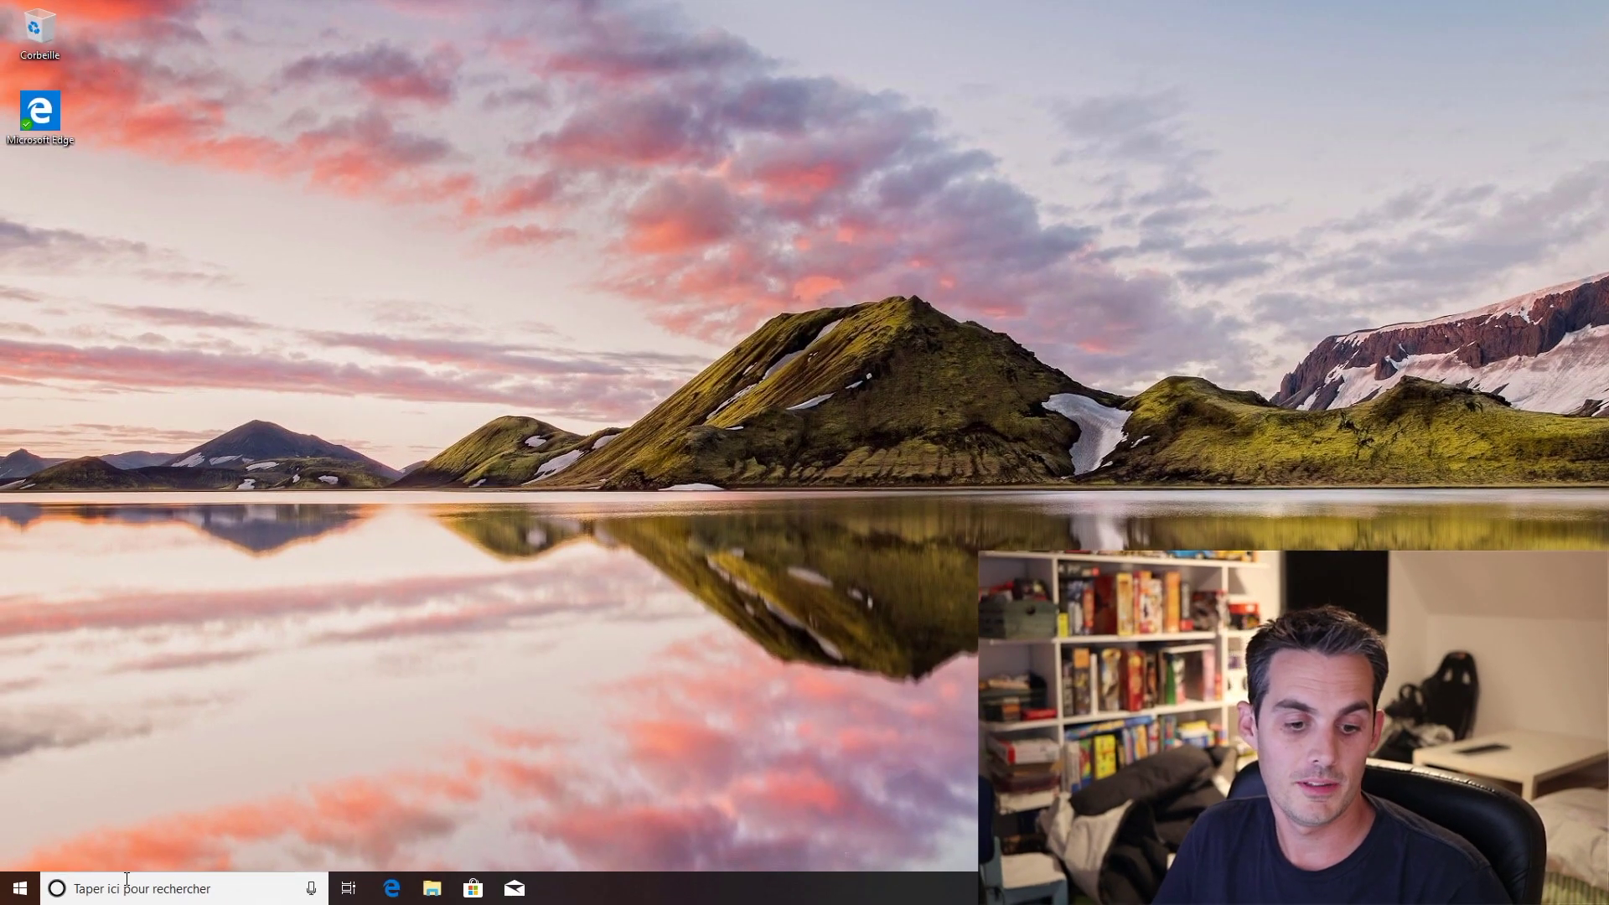
Run a Windows search for "tech2tech" and another one for "resil"
left_click(174, 895)
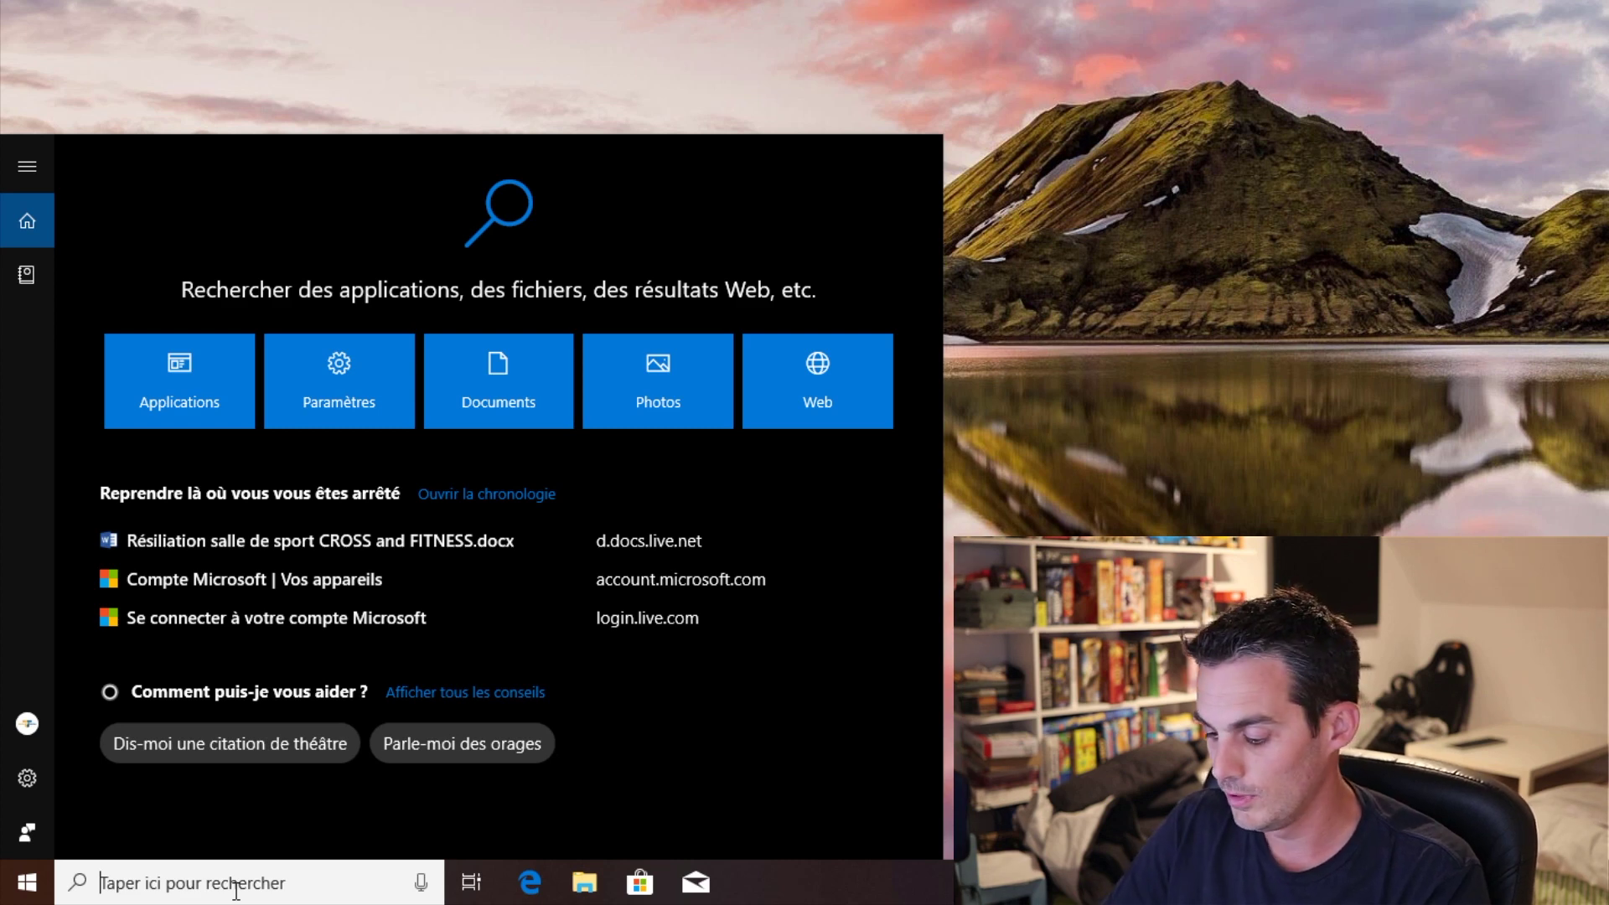
type("tech2tech")
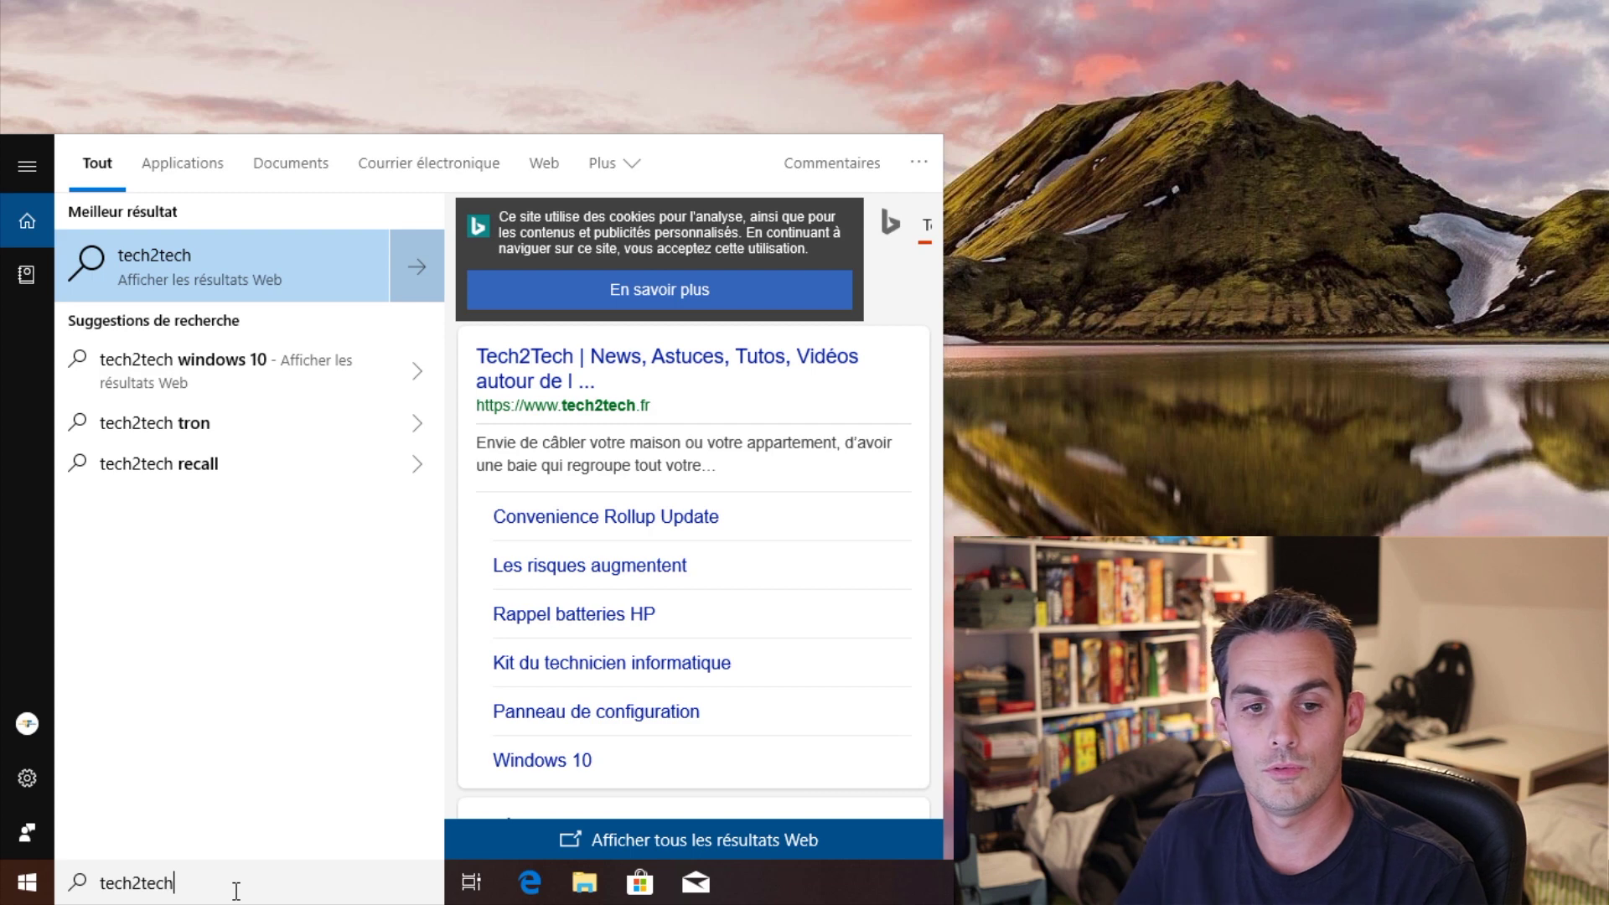
key("BackSpace")
key("BackSpace")
key("BackSpace")
key("BackSpace")
key("BackSpace")
key("BackSpace")
key("BackSpace")
key("BackSpace")
key("BackSpace")
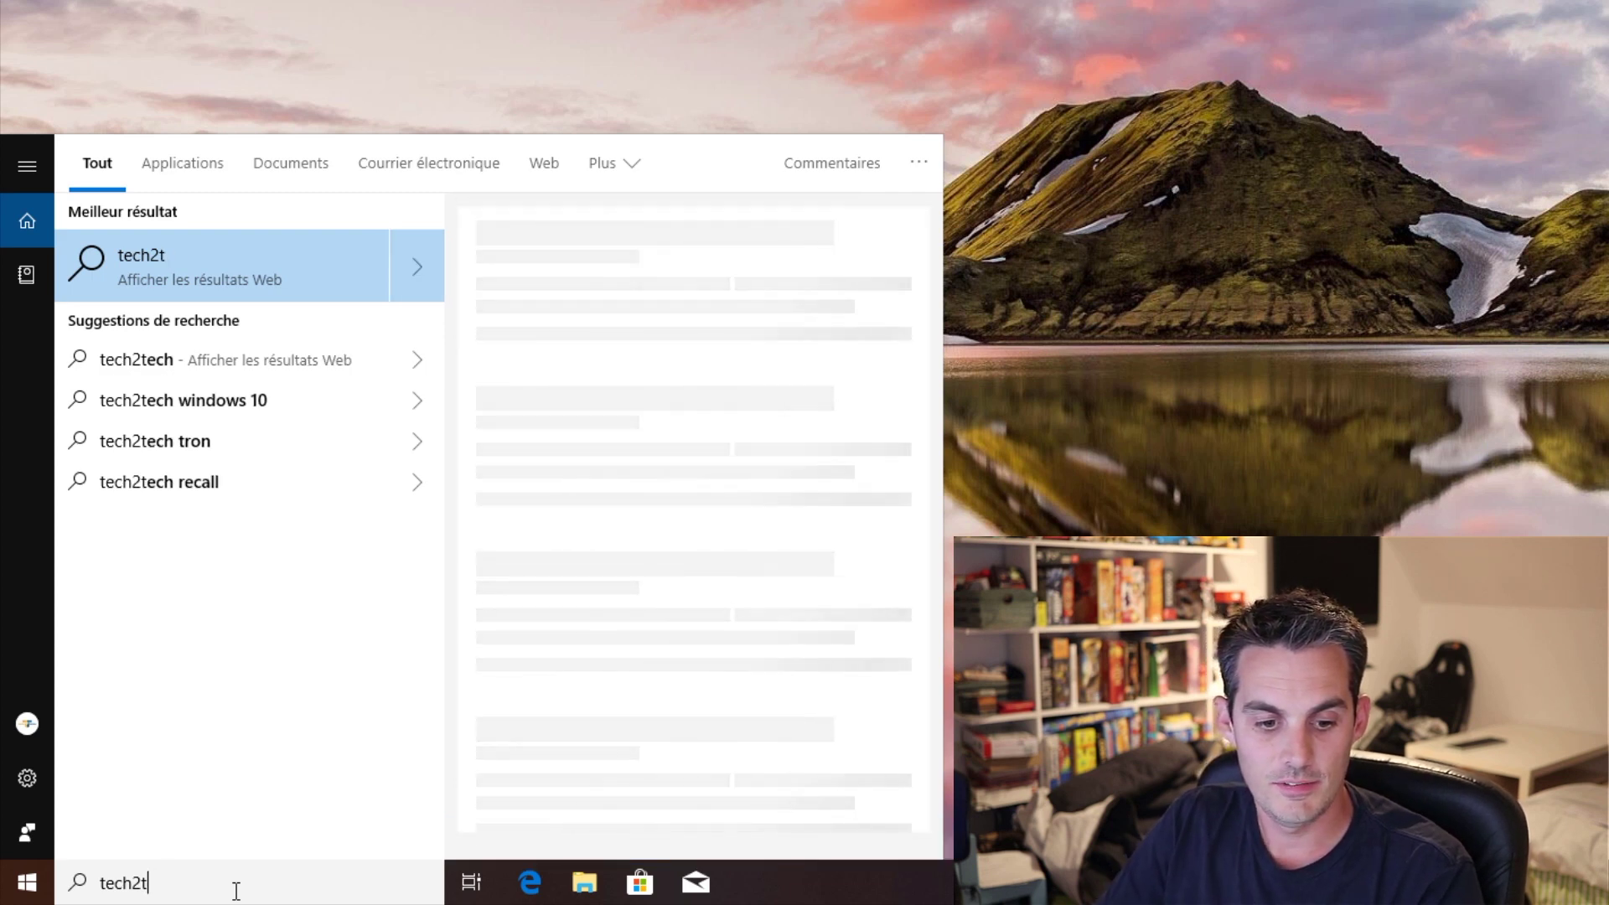
type("resil")
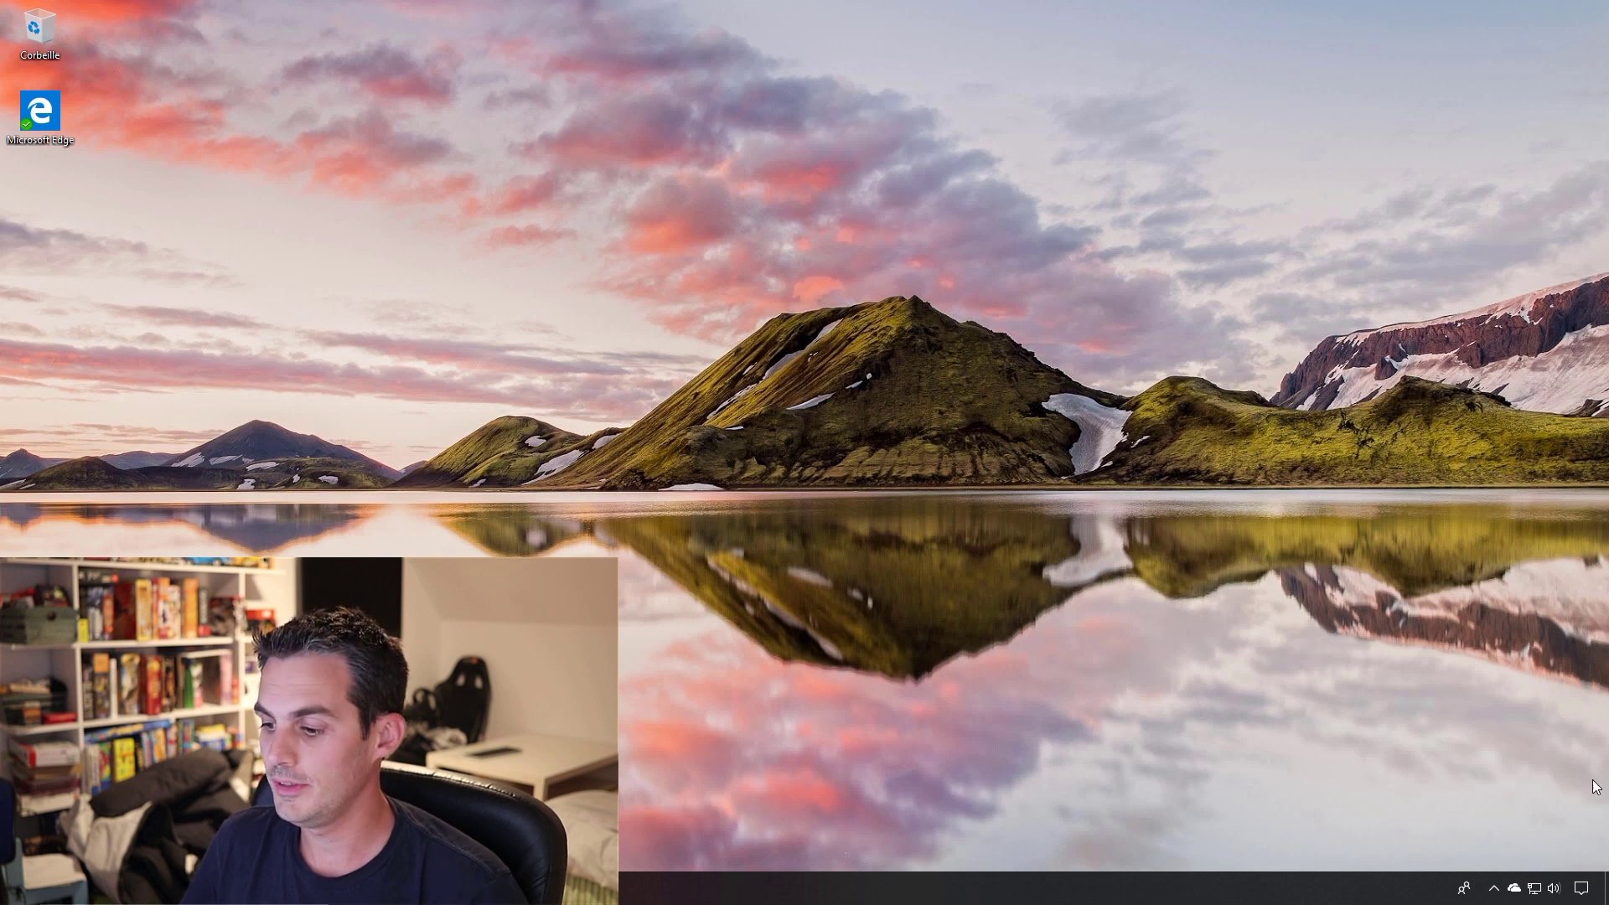
View the notification centre with its quick actions and close it again
left_click(1581, 890)
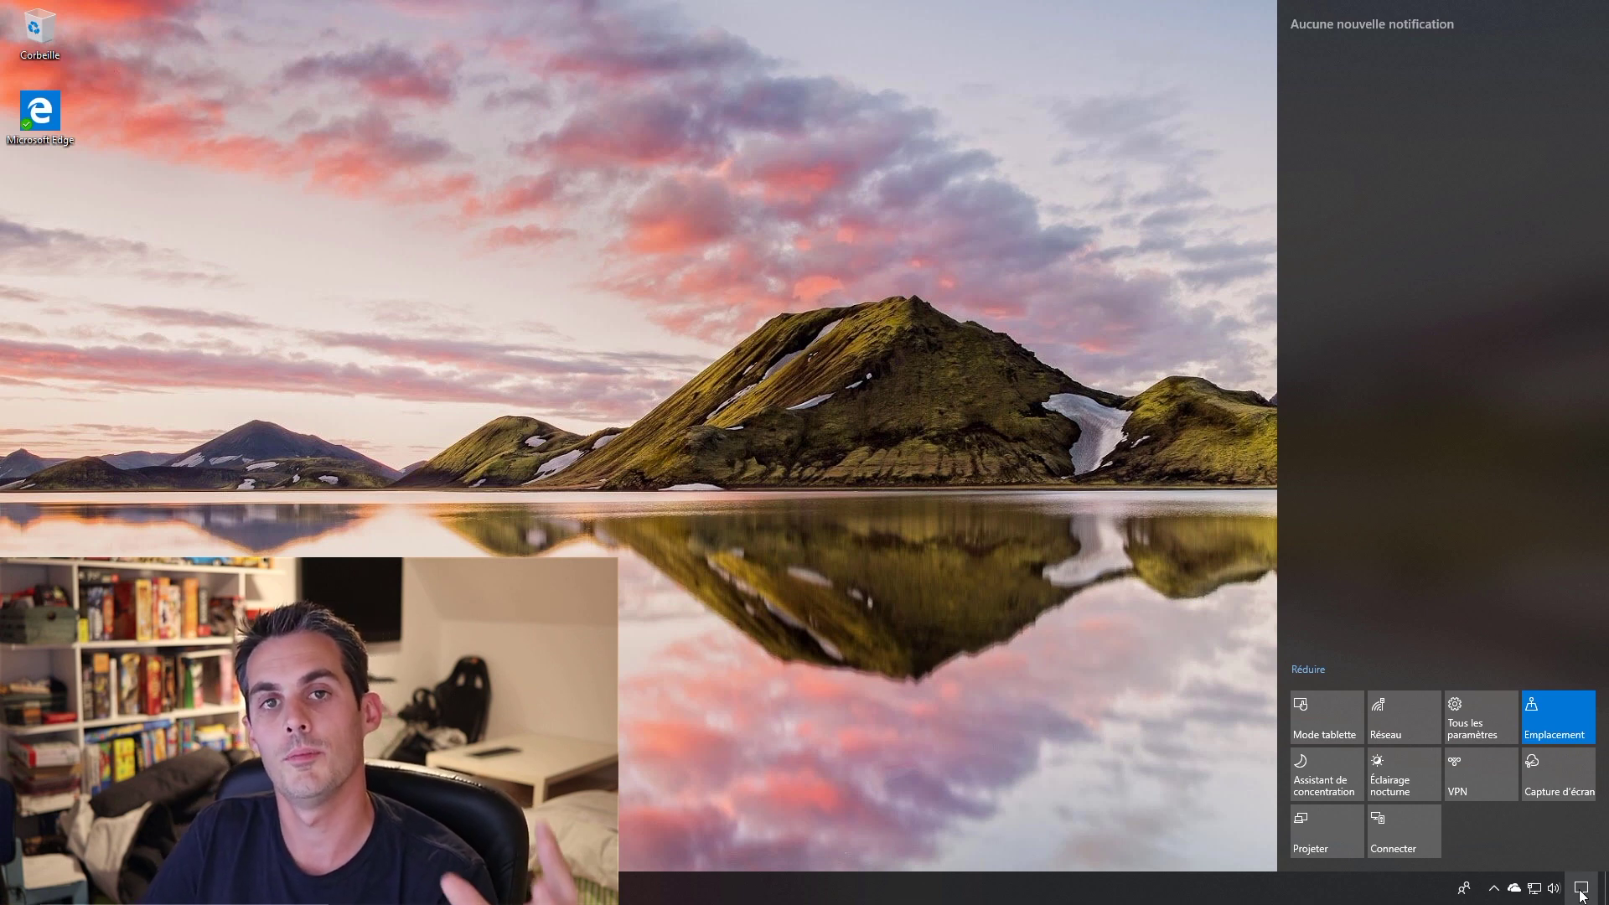
left_click(1582, 895)
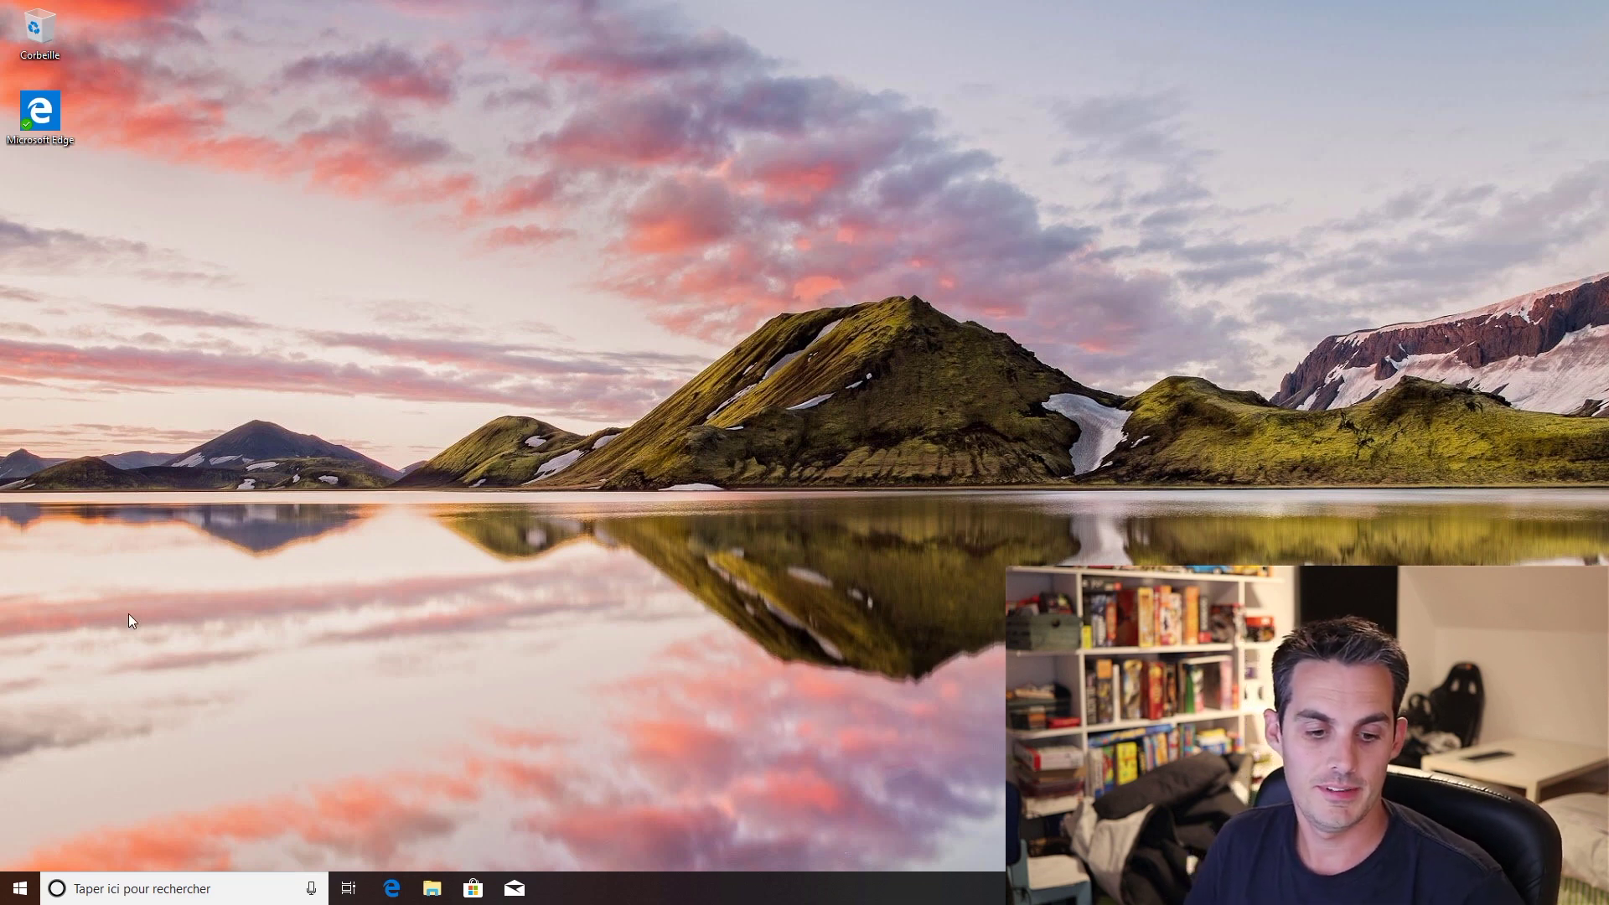
Set the default app mode to Sombre in the Couleurs options of Personnalisation in Windows Settings
left_click(20, 888)
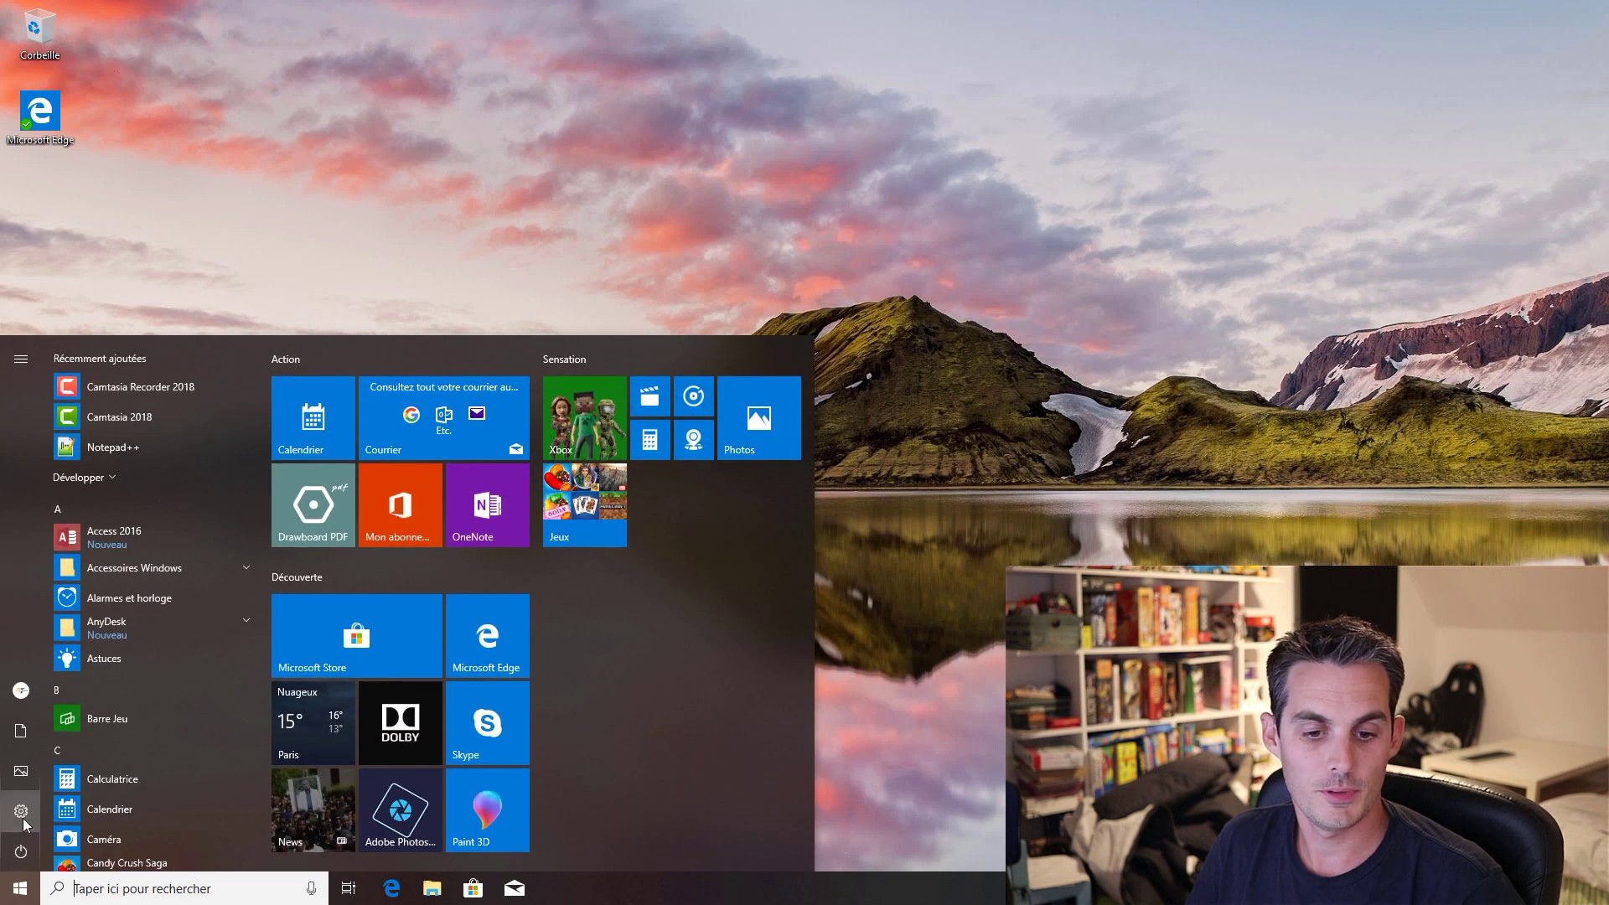
left_click(21, 811)
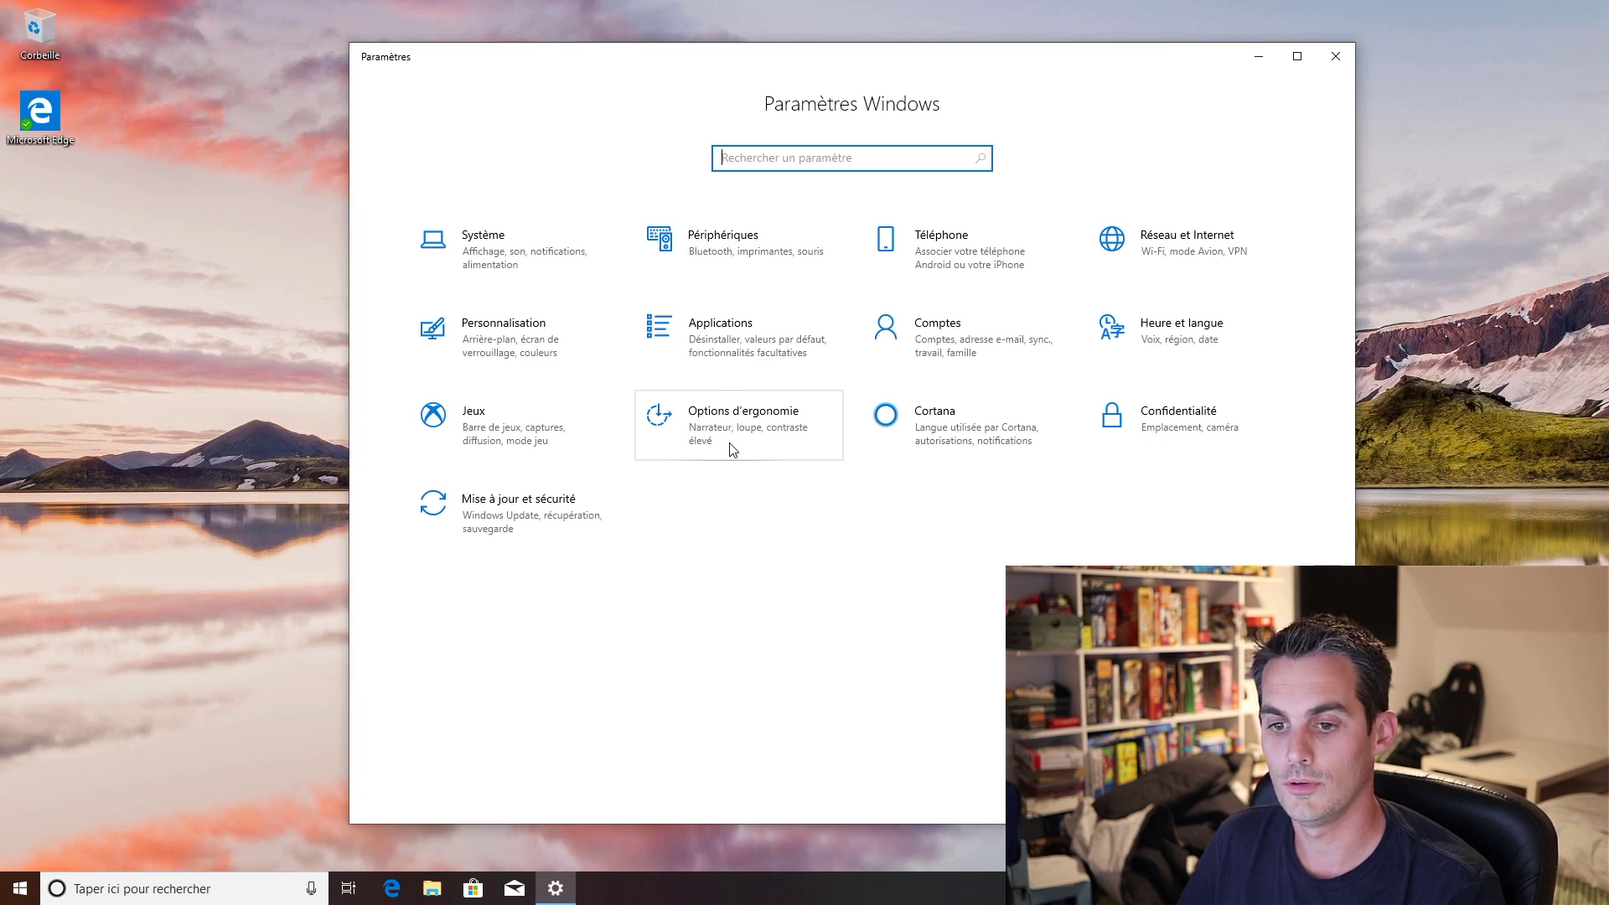
left_click(552, 263)
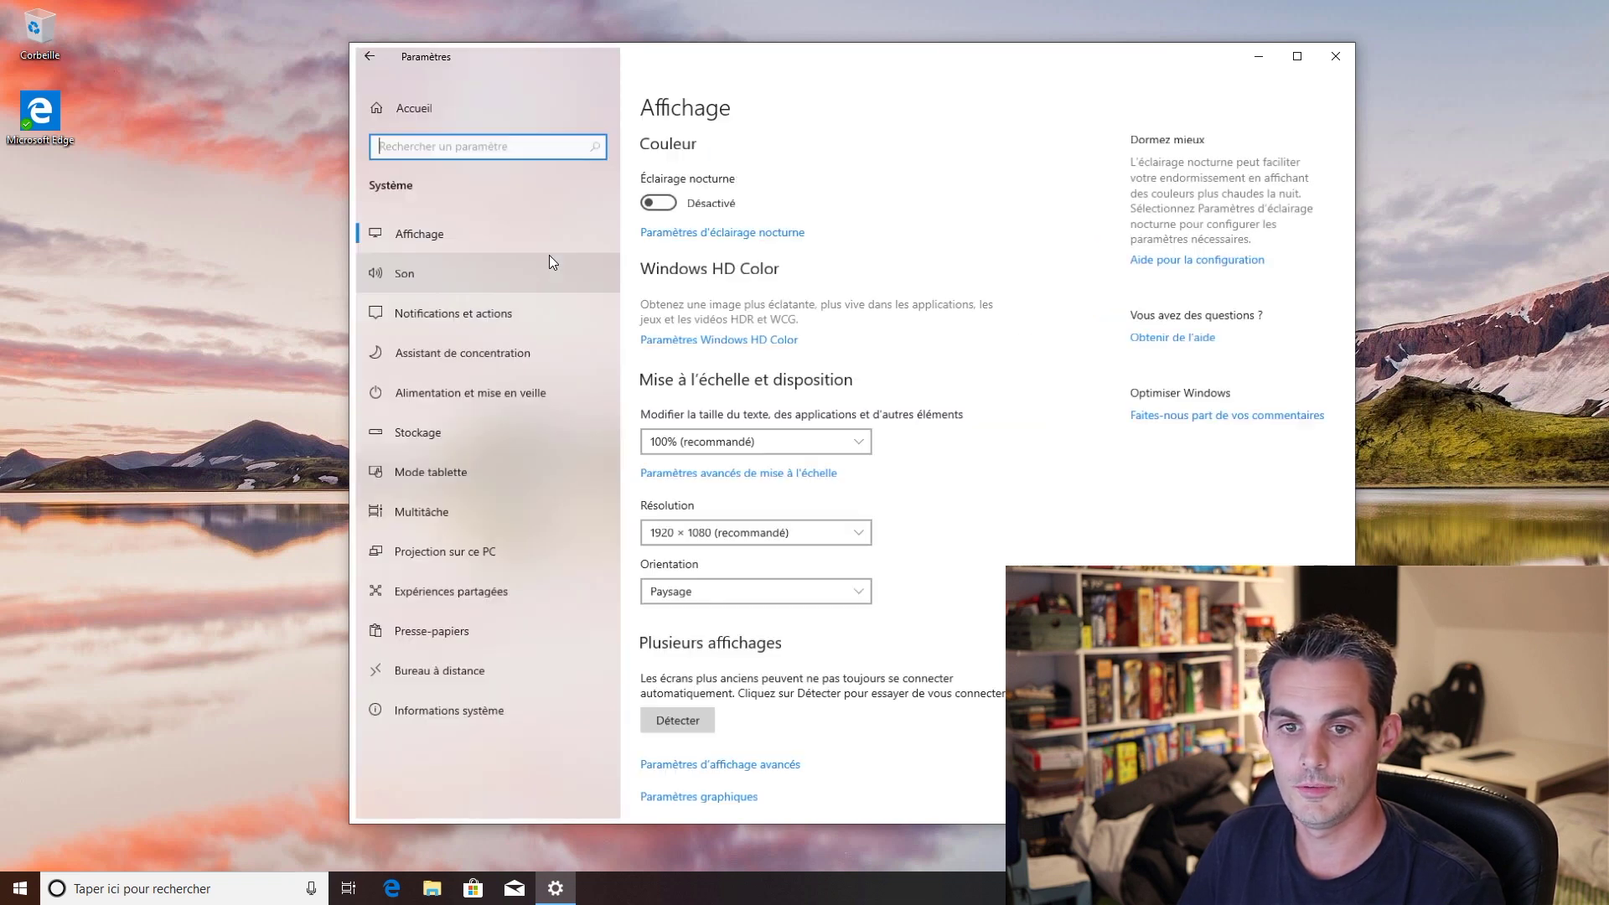
left_click(373, 100)
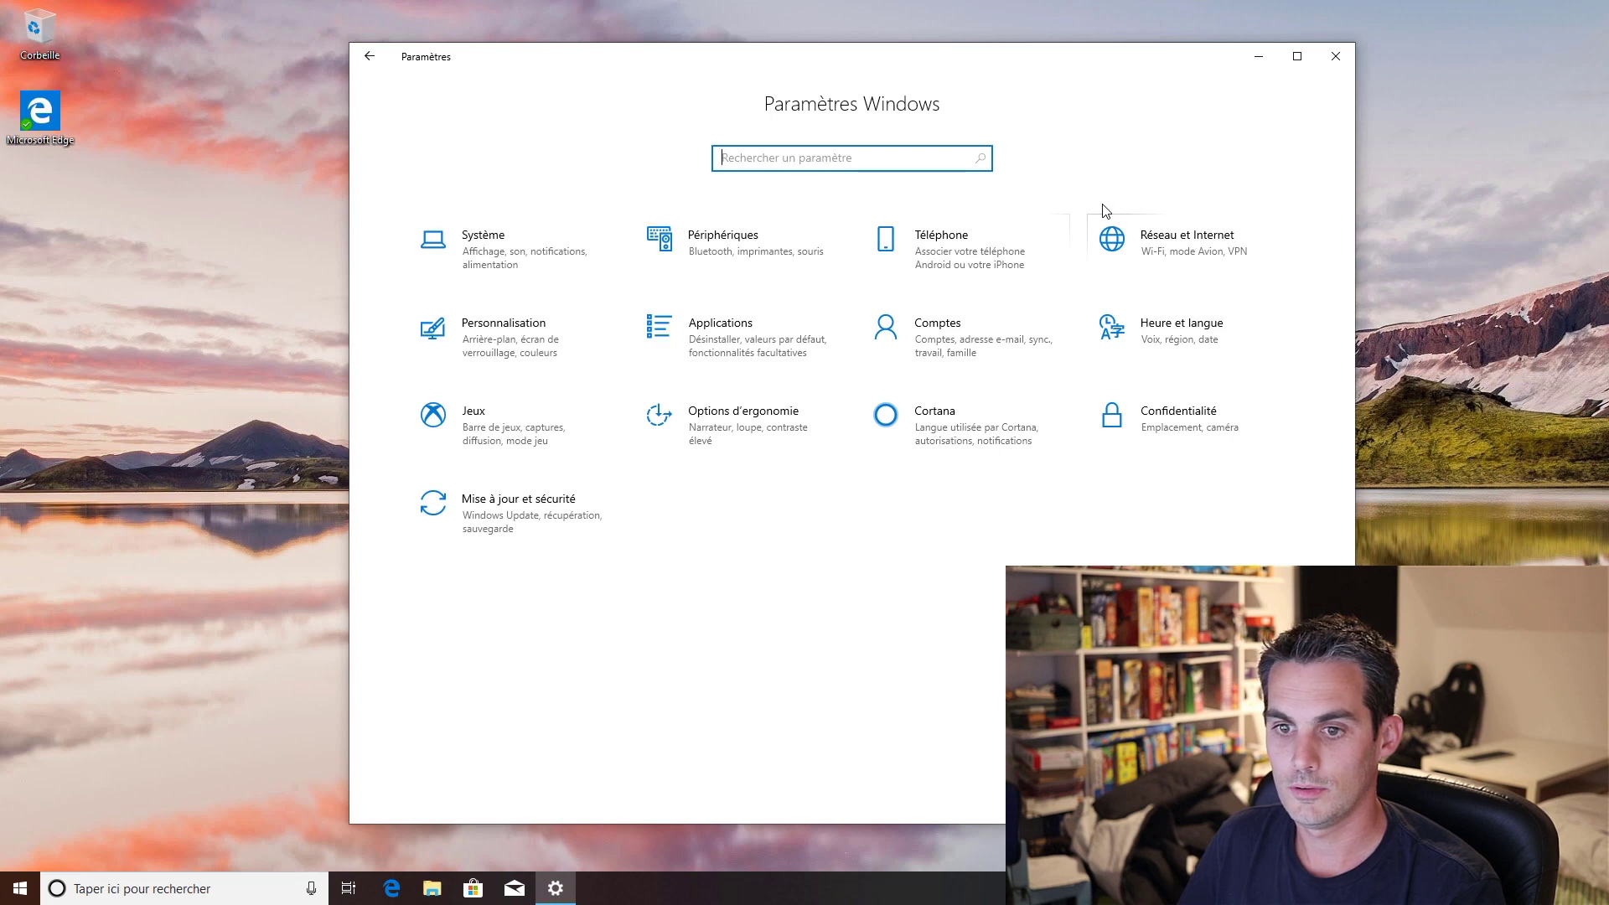
left_click(530, 347)
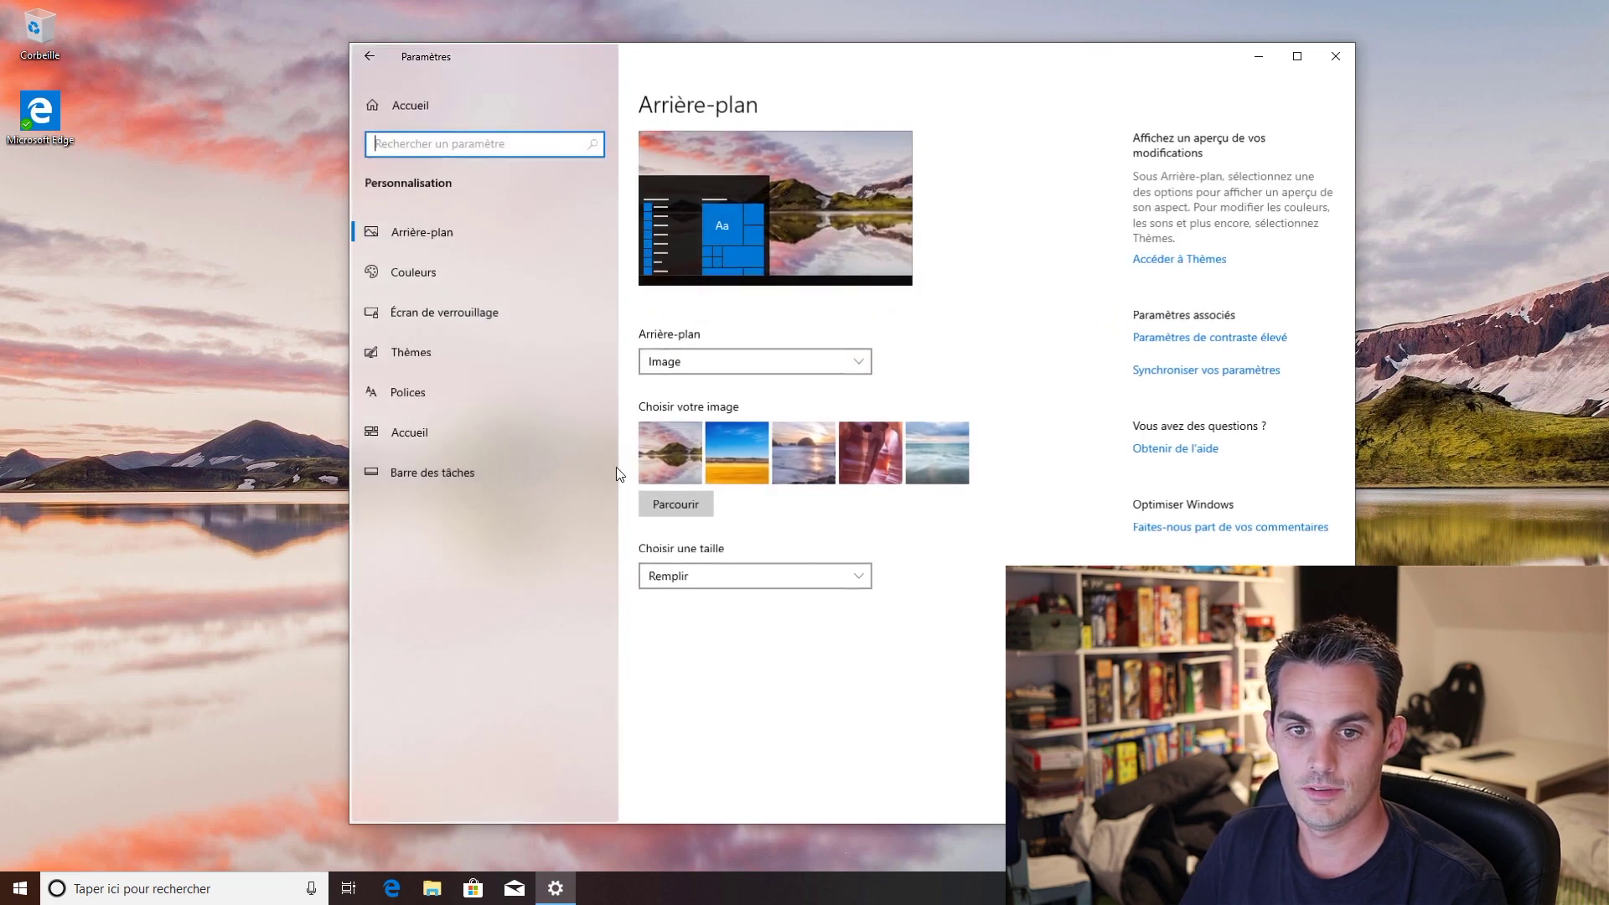
left_click(416, 253)
scroll(854, 439, "down", 5)
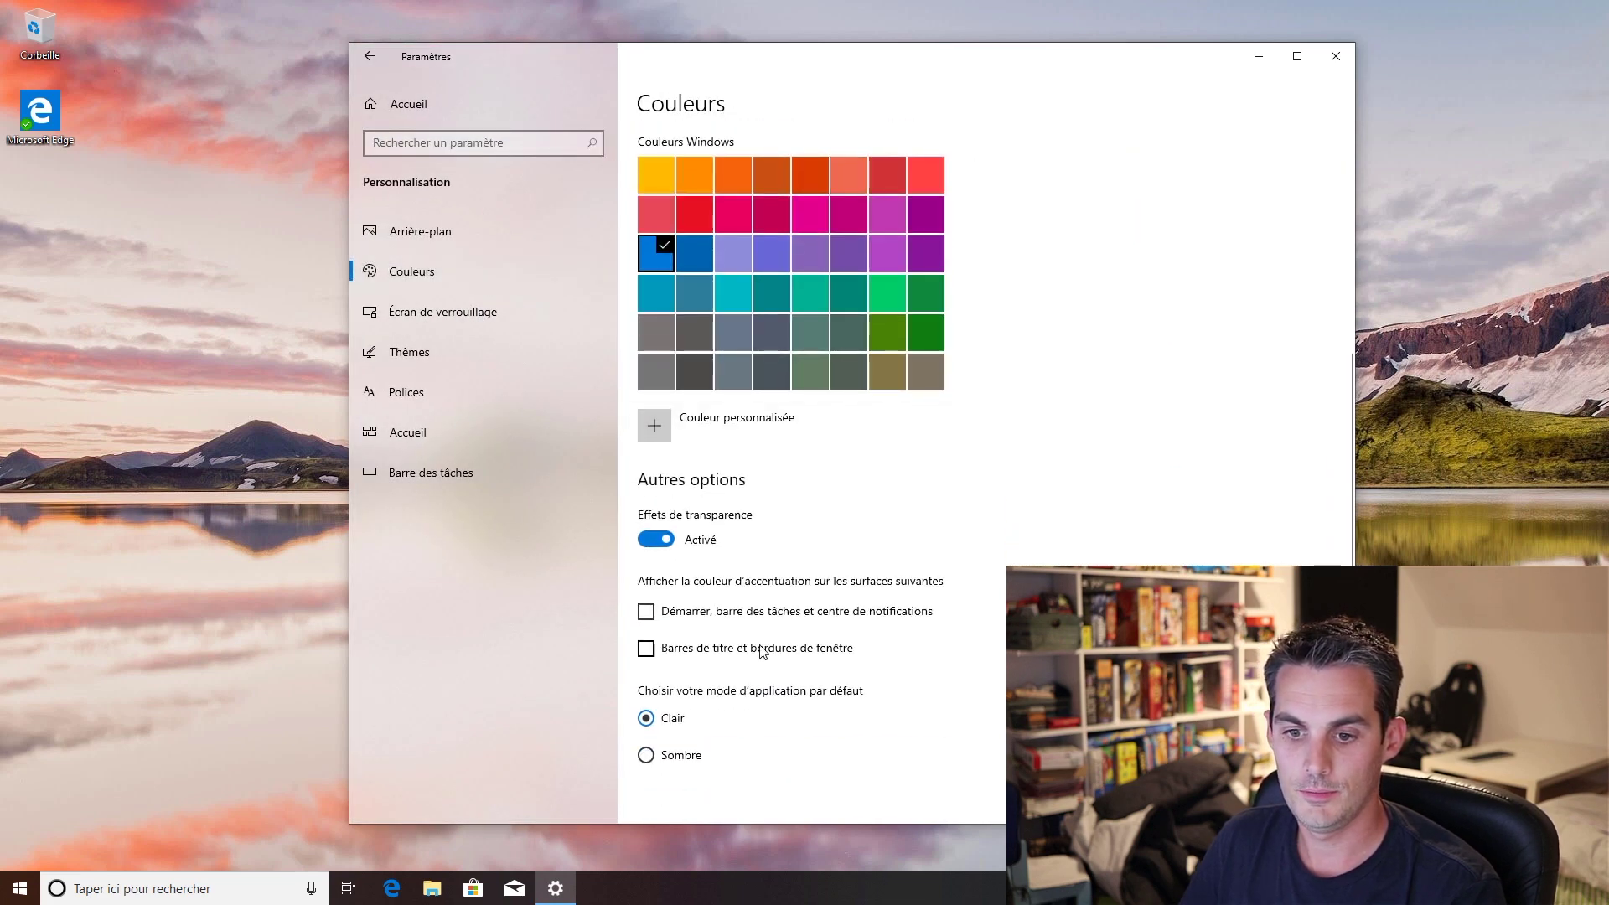
left_click(663, 759)
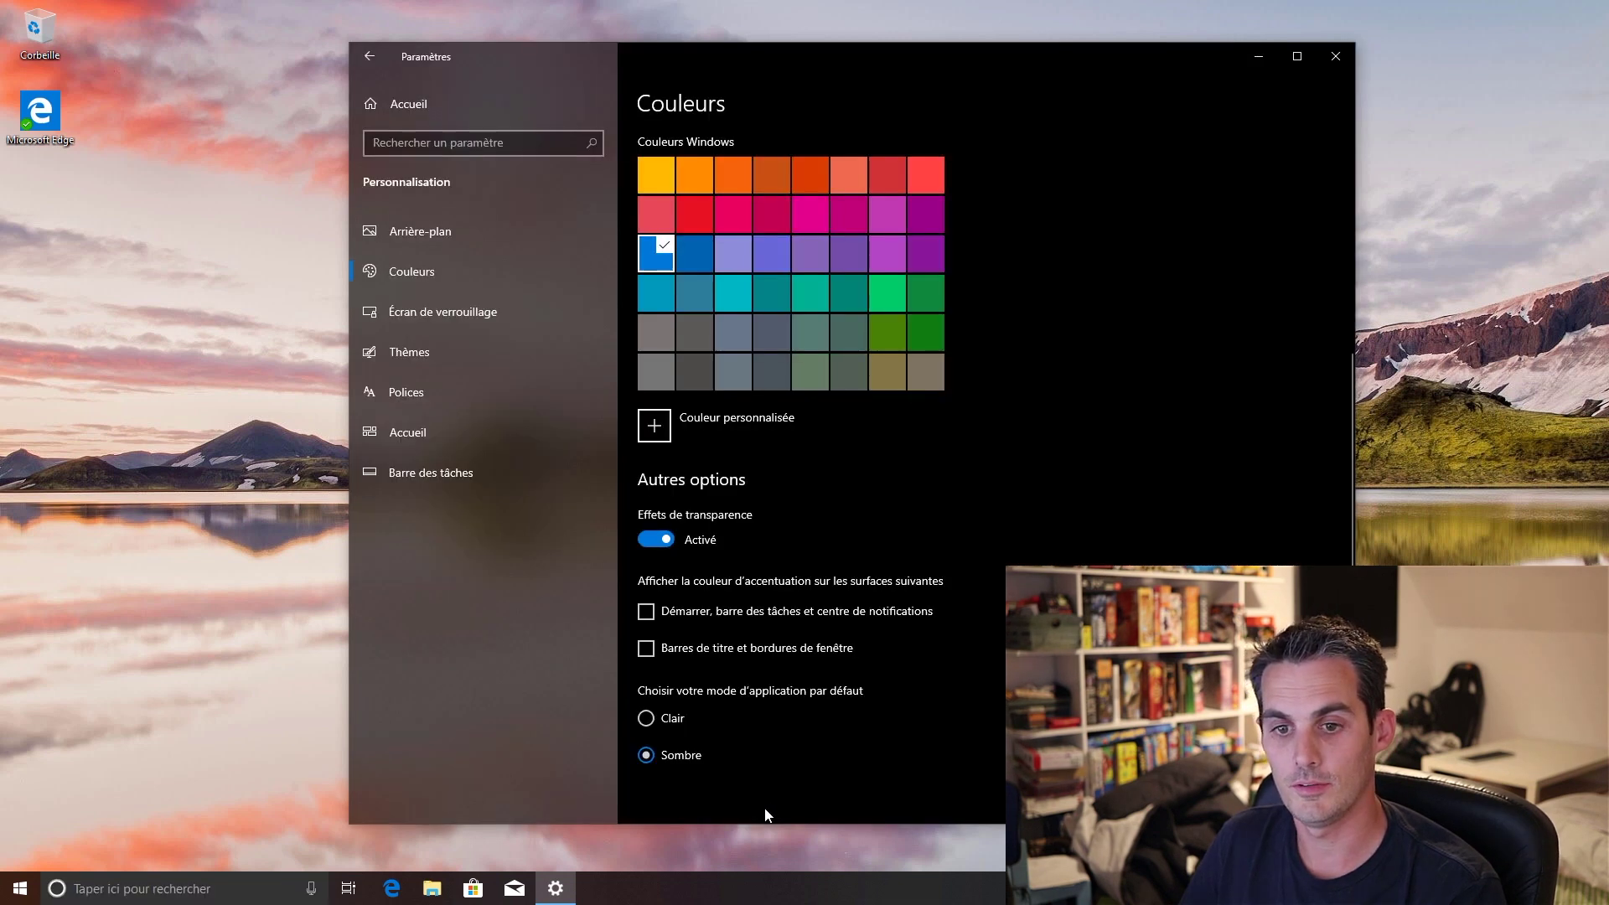
Switch to File Explorer and close the Settings window
left_click_drag(736, 55, 787, 63)
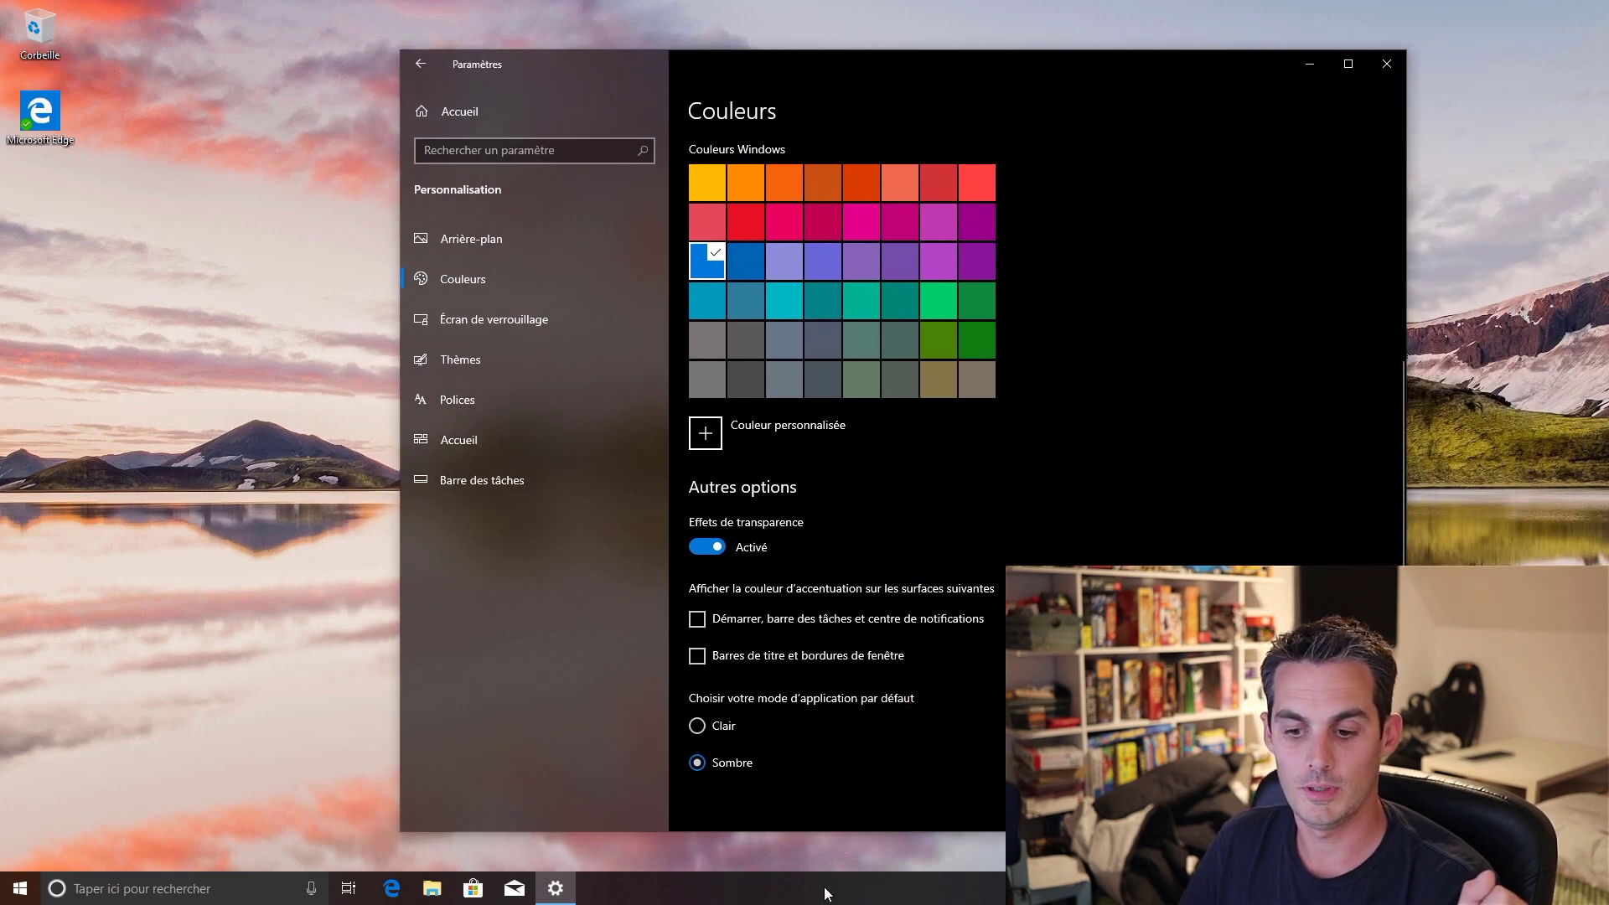
left_click(431, 889)
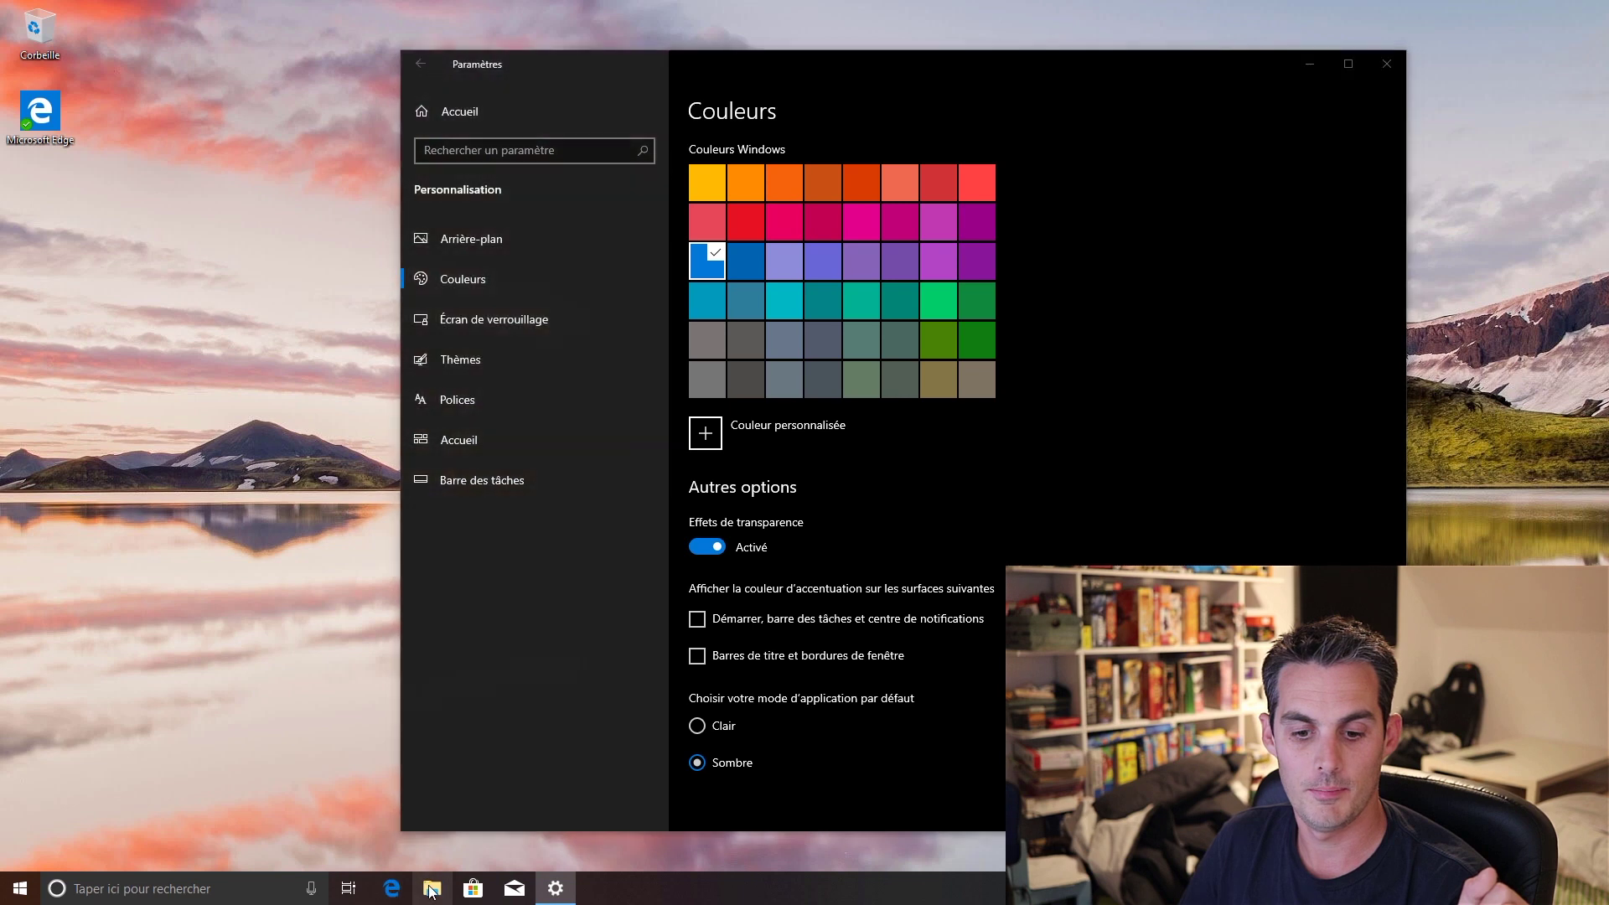
left_click(1384, 64)
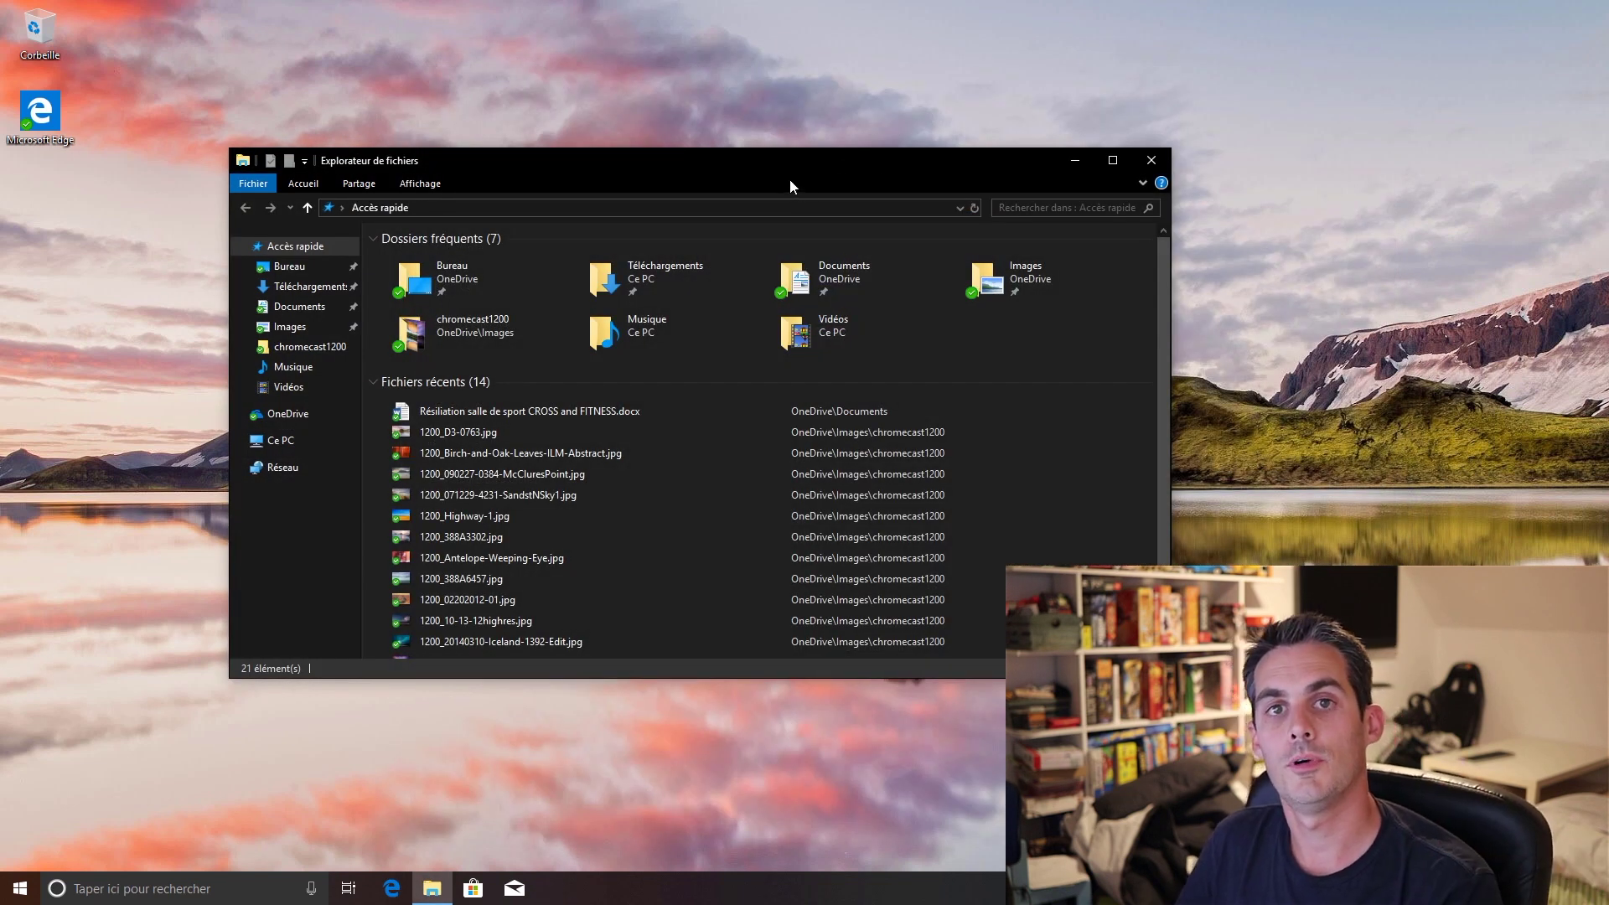
Examine File Explorer's sharing and view commands, and the general, display and search pages of Options des dossiers, in the dark theme
left_click(410, 186)
left_click(358, 183)
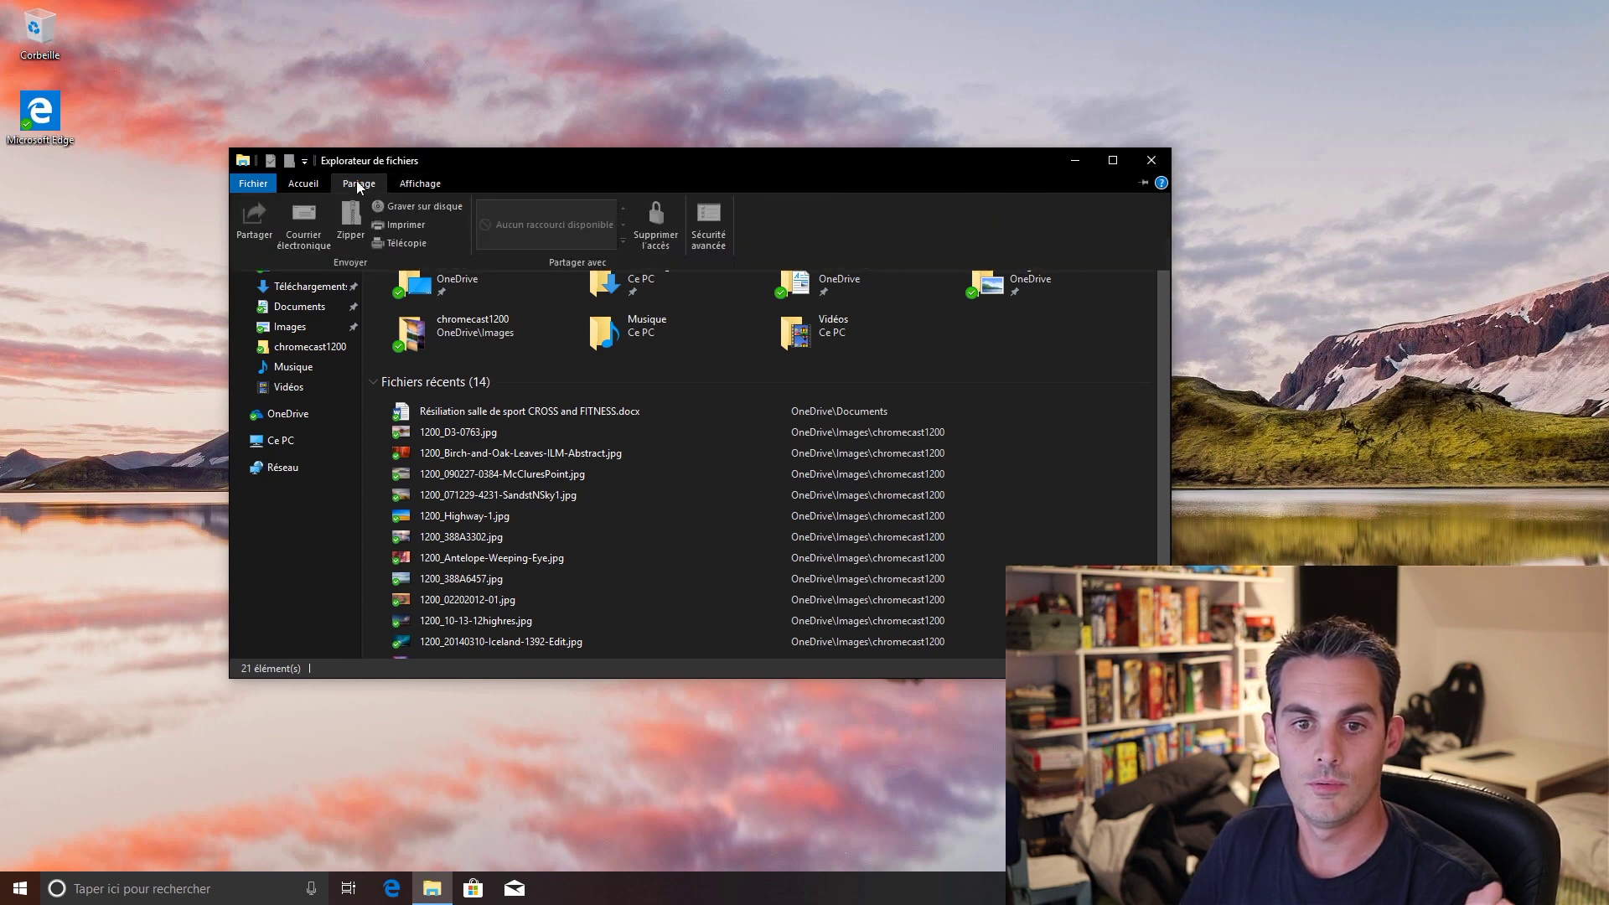
left_click(417, 183)
left_click(1012, 218)
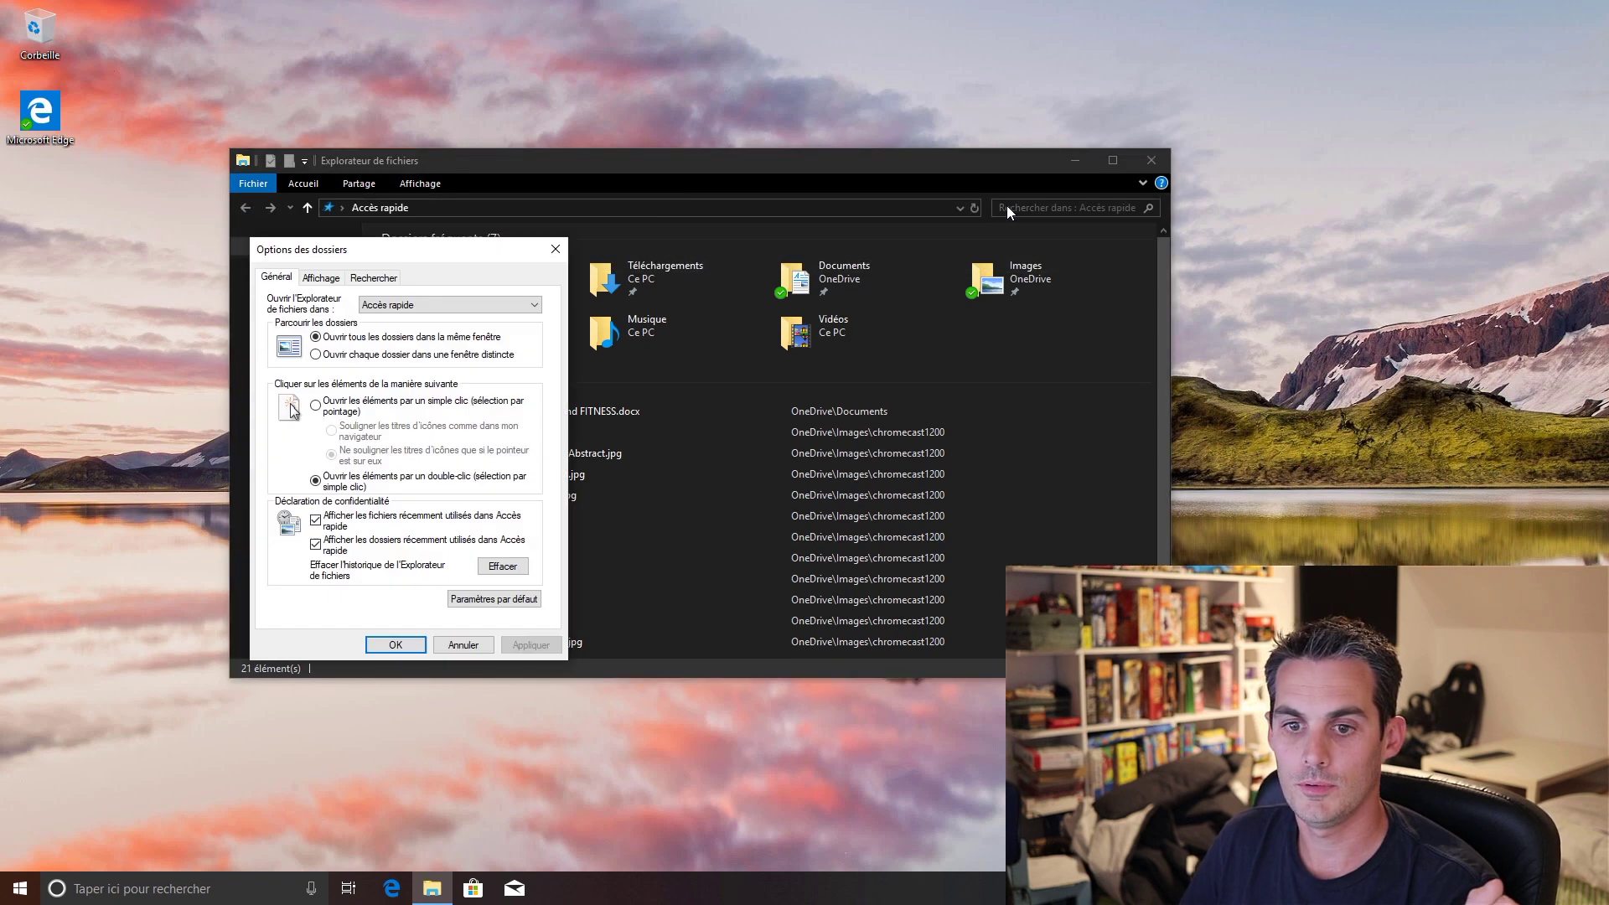
left_click(334, 277)
left_click(362, 277)
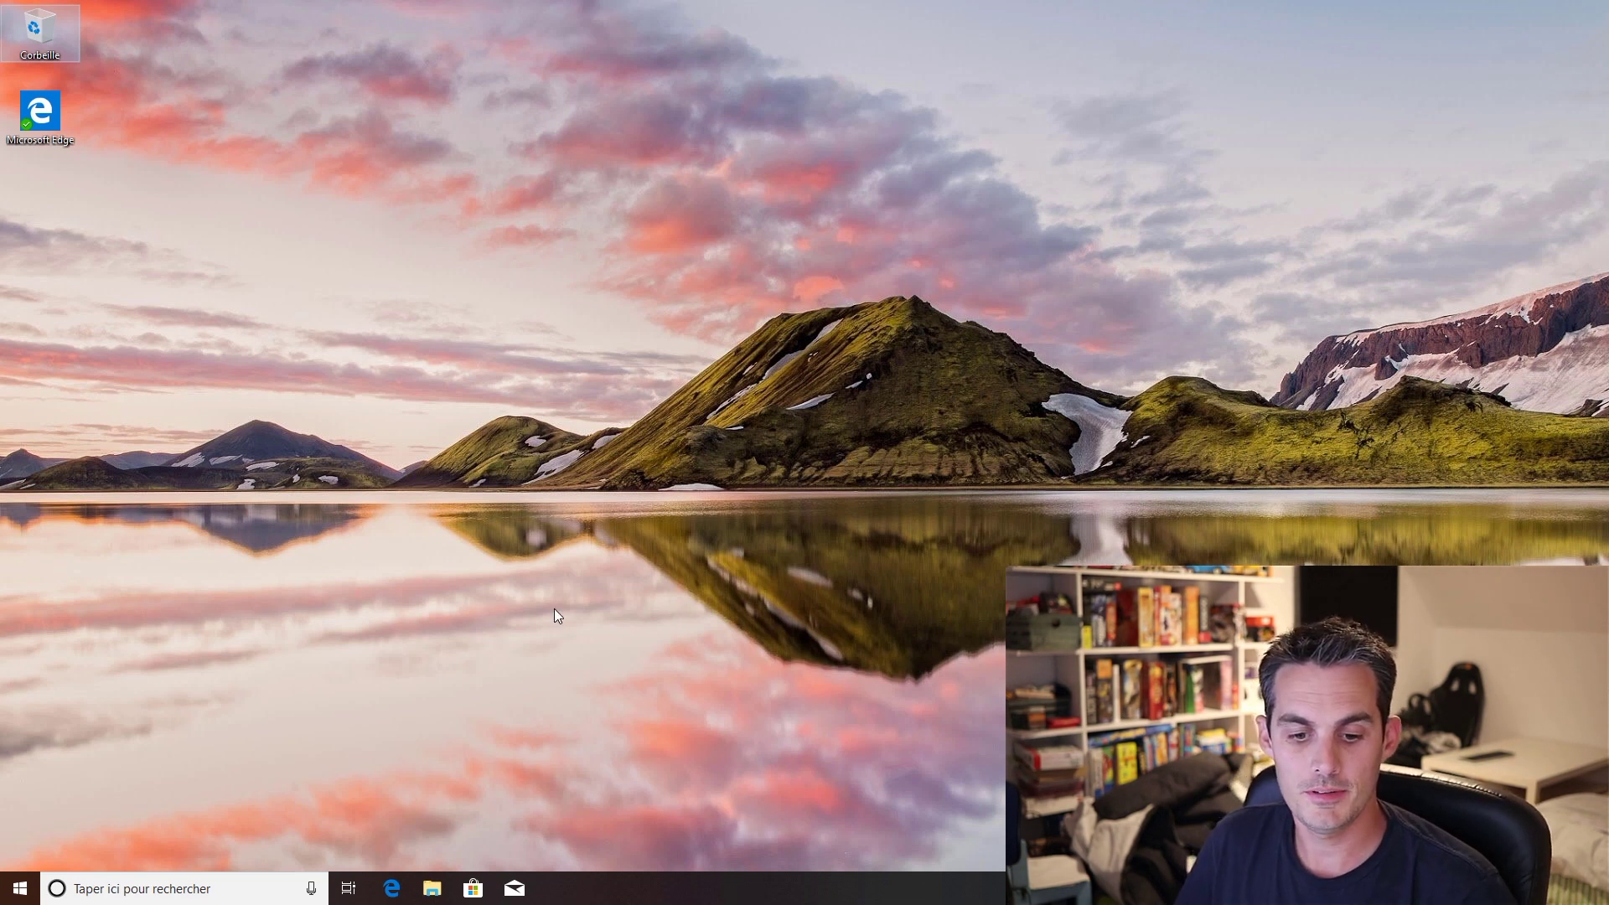
Open the Téléchargements folder in File Explorer and show the actions available for the font file 2TECH2.TTF
left_click(432, 888)
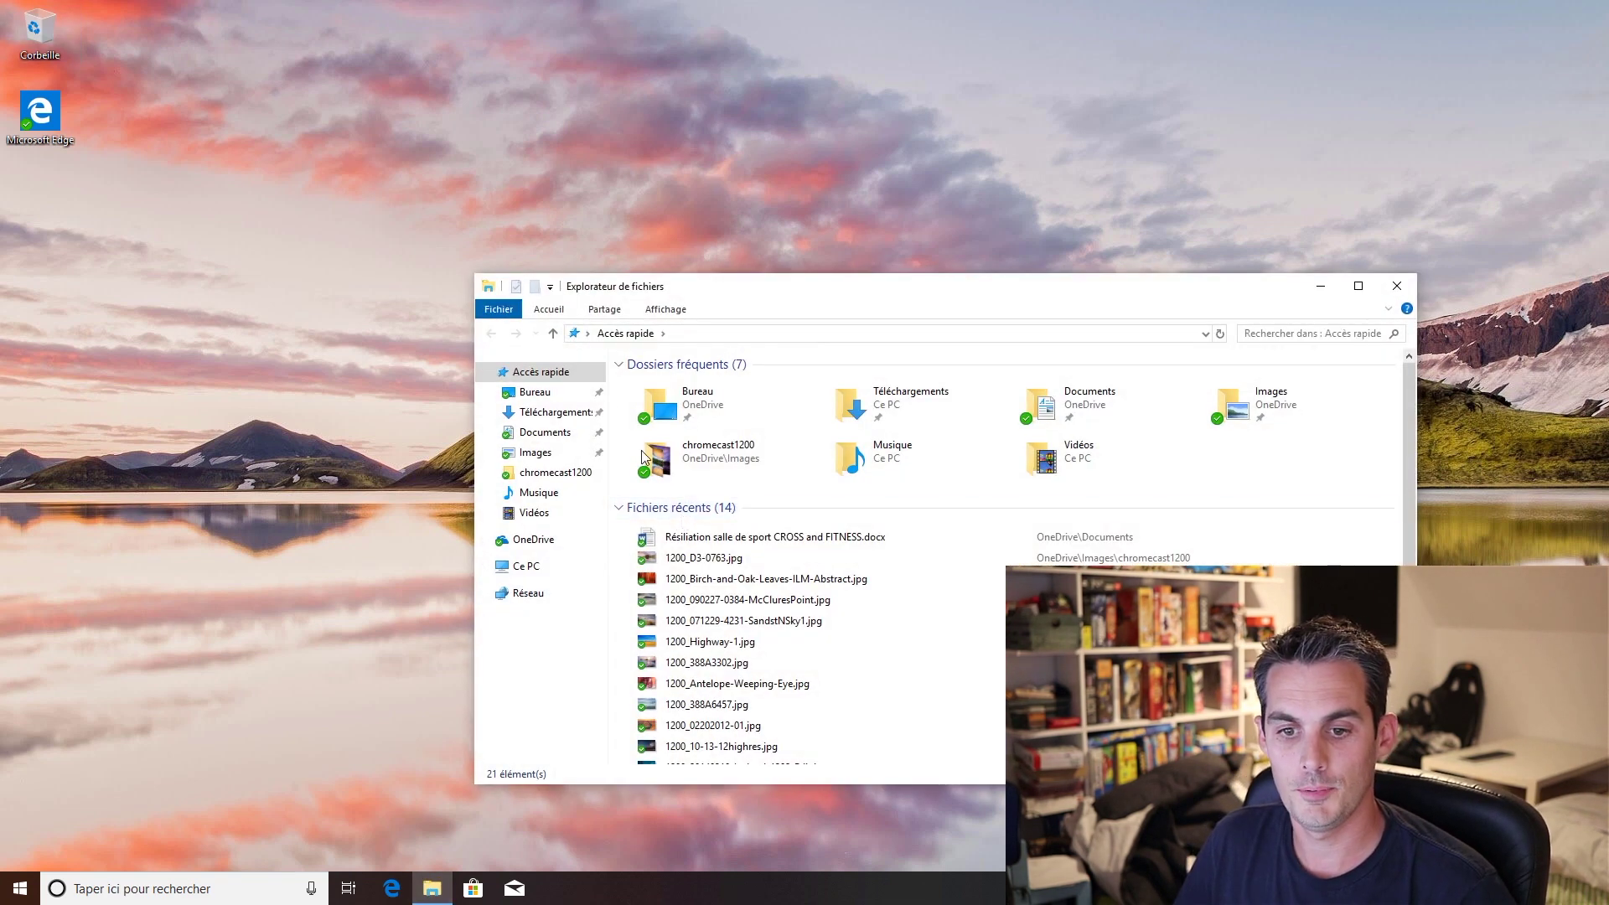
left_click(572, 419)
left_click(693, 385)
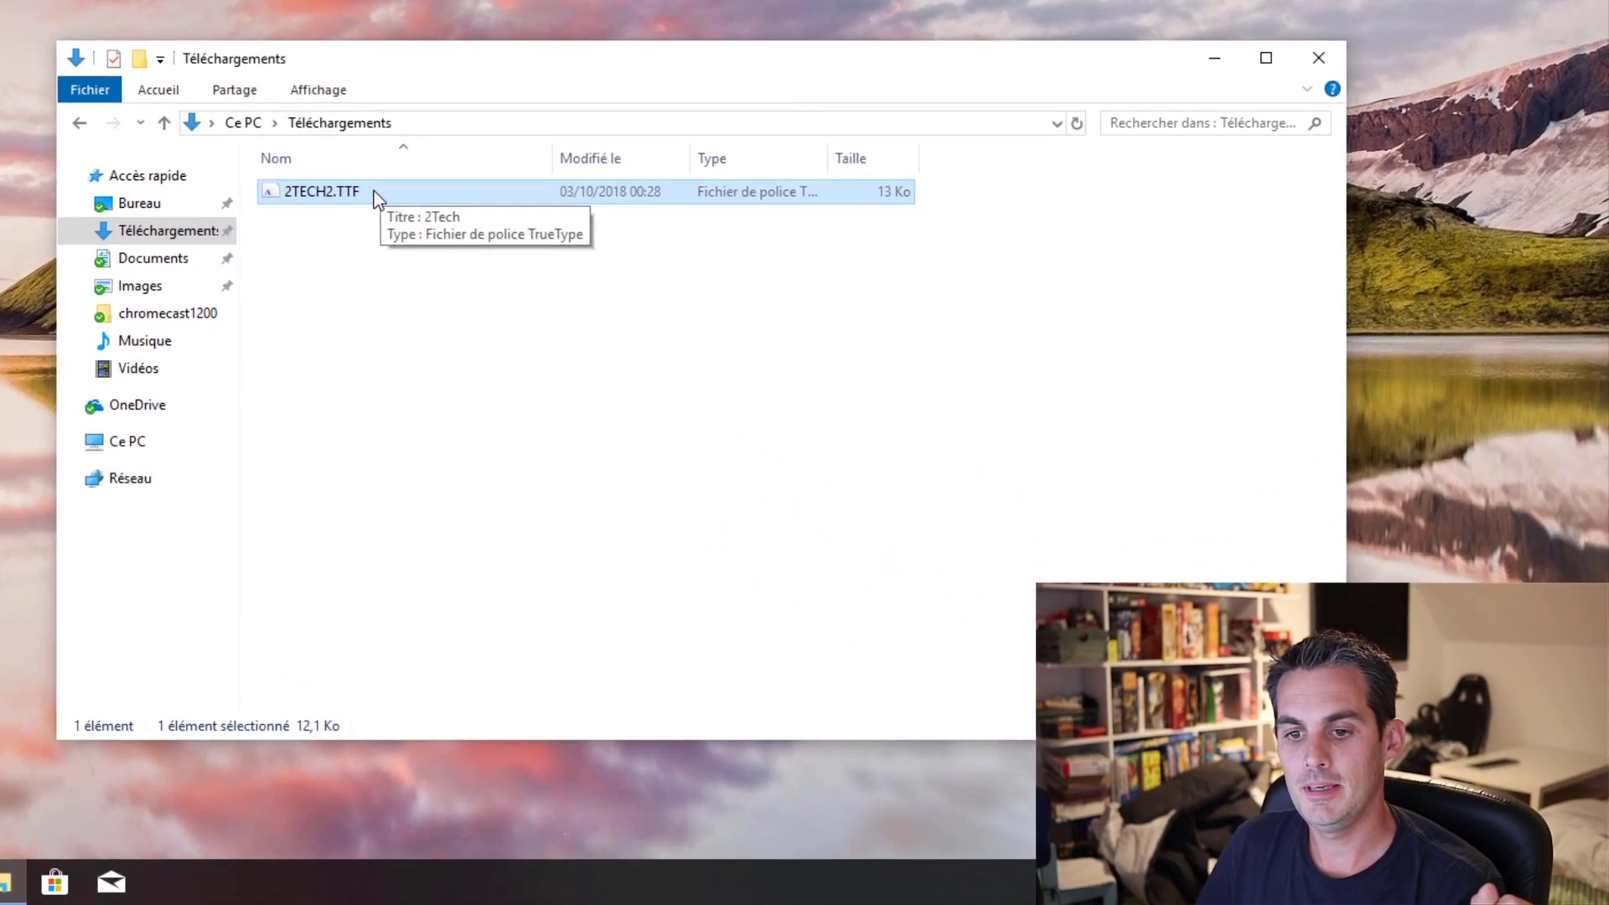
right_click(374, 192)
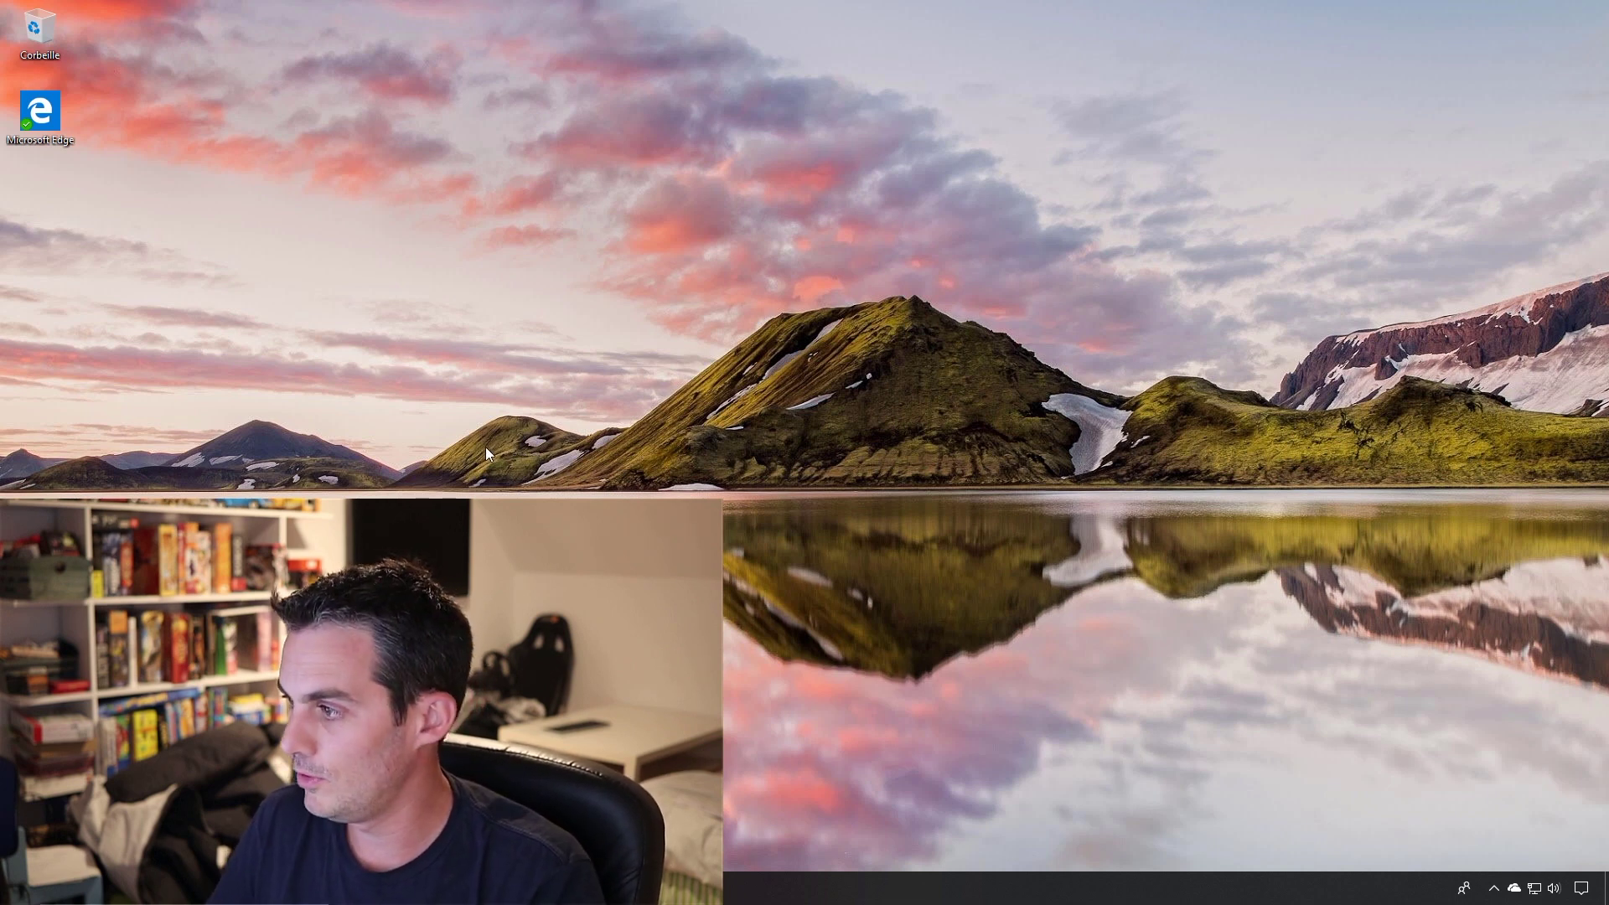
Activate the Windows clipboard history
key("super+v")
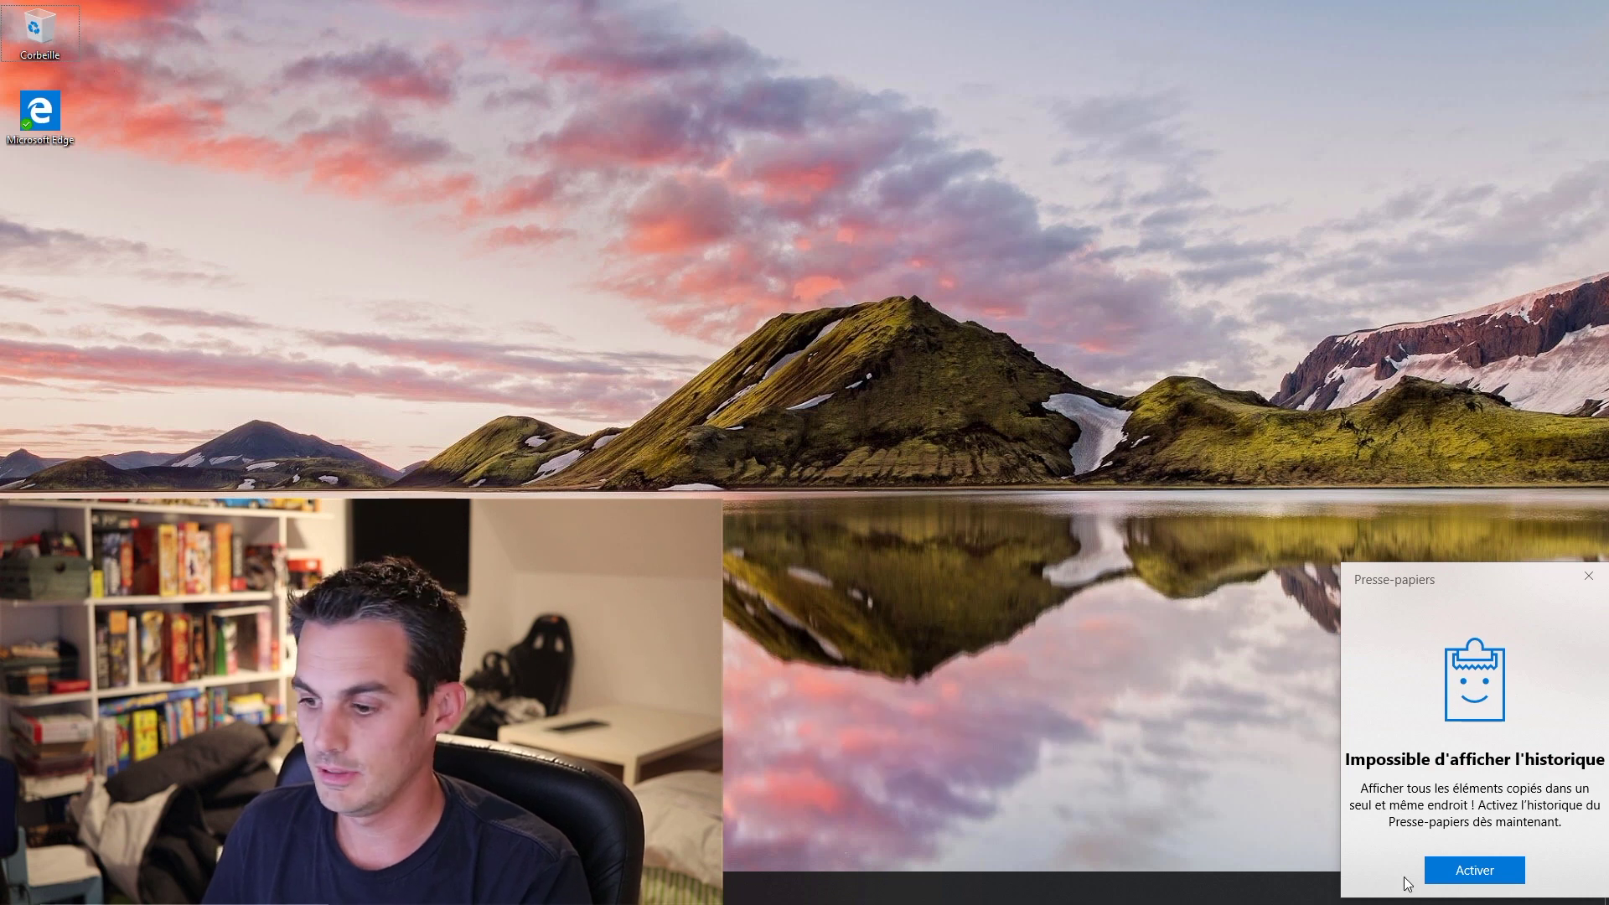
left_click(1473, 868)
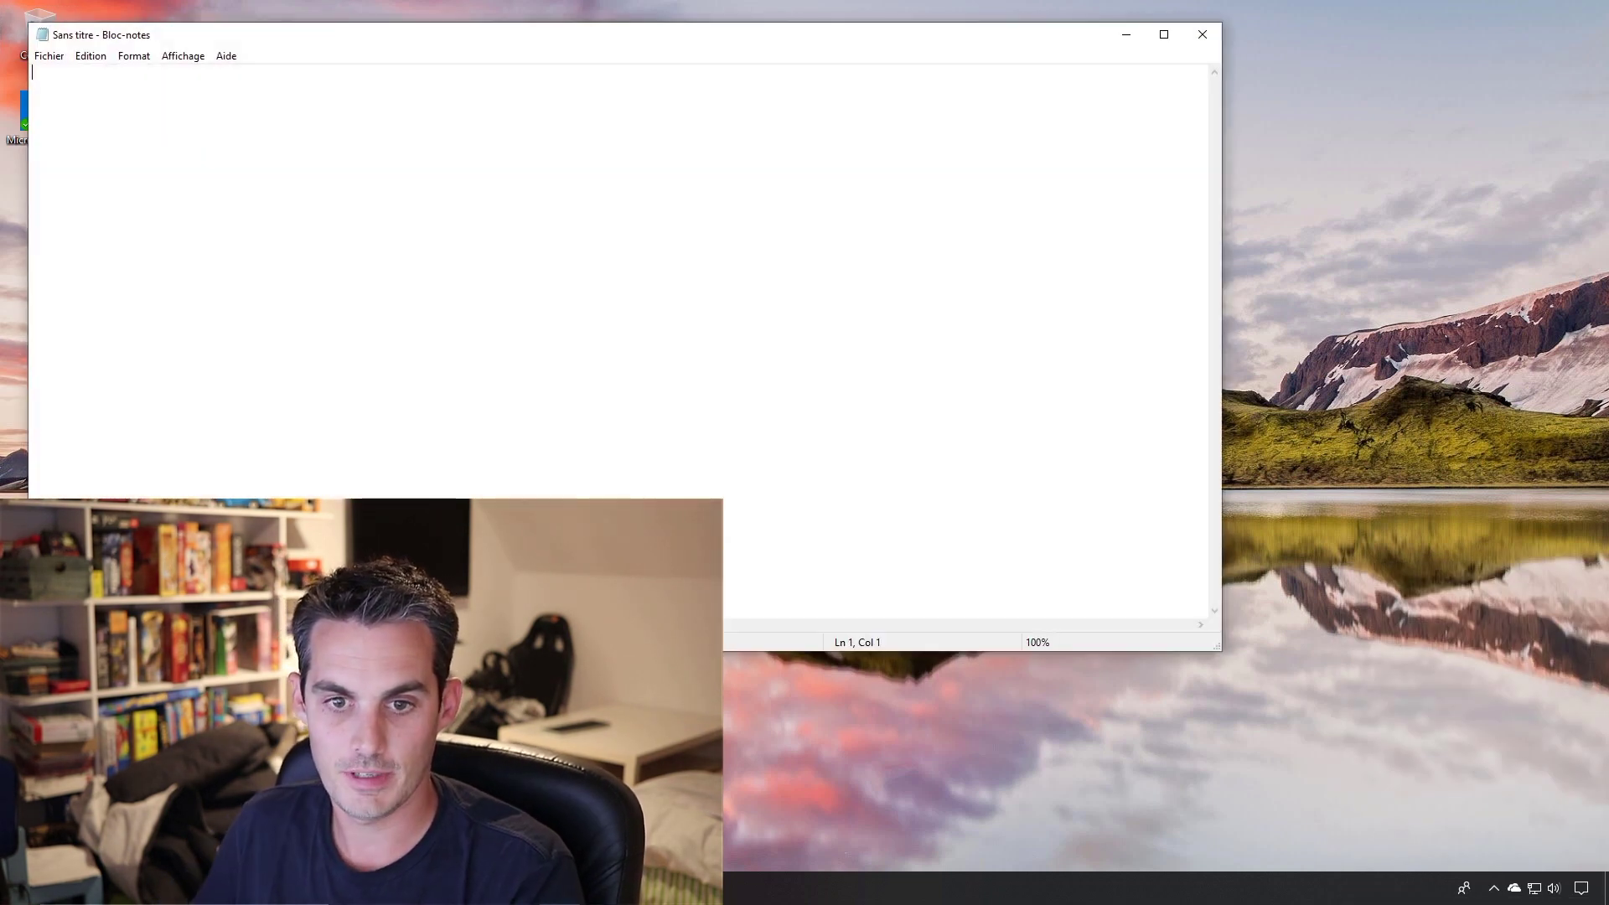
Write tech2tech in a blank Notepad document, copy the text and close the document without saving
type("tech2tech")
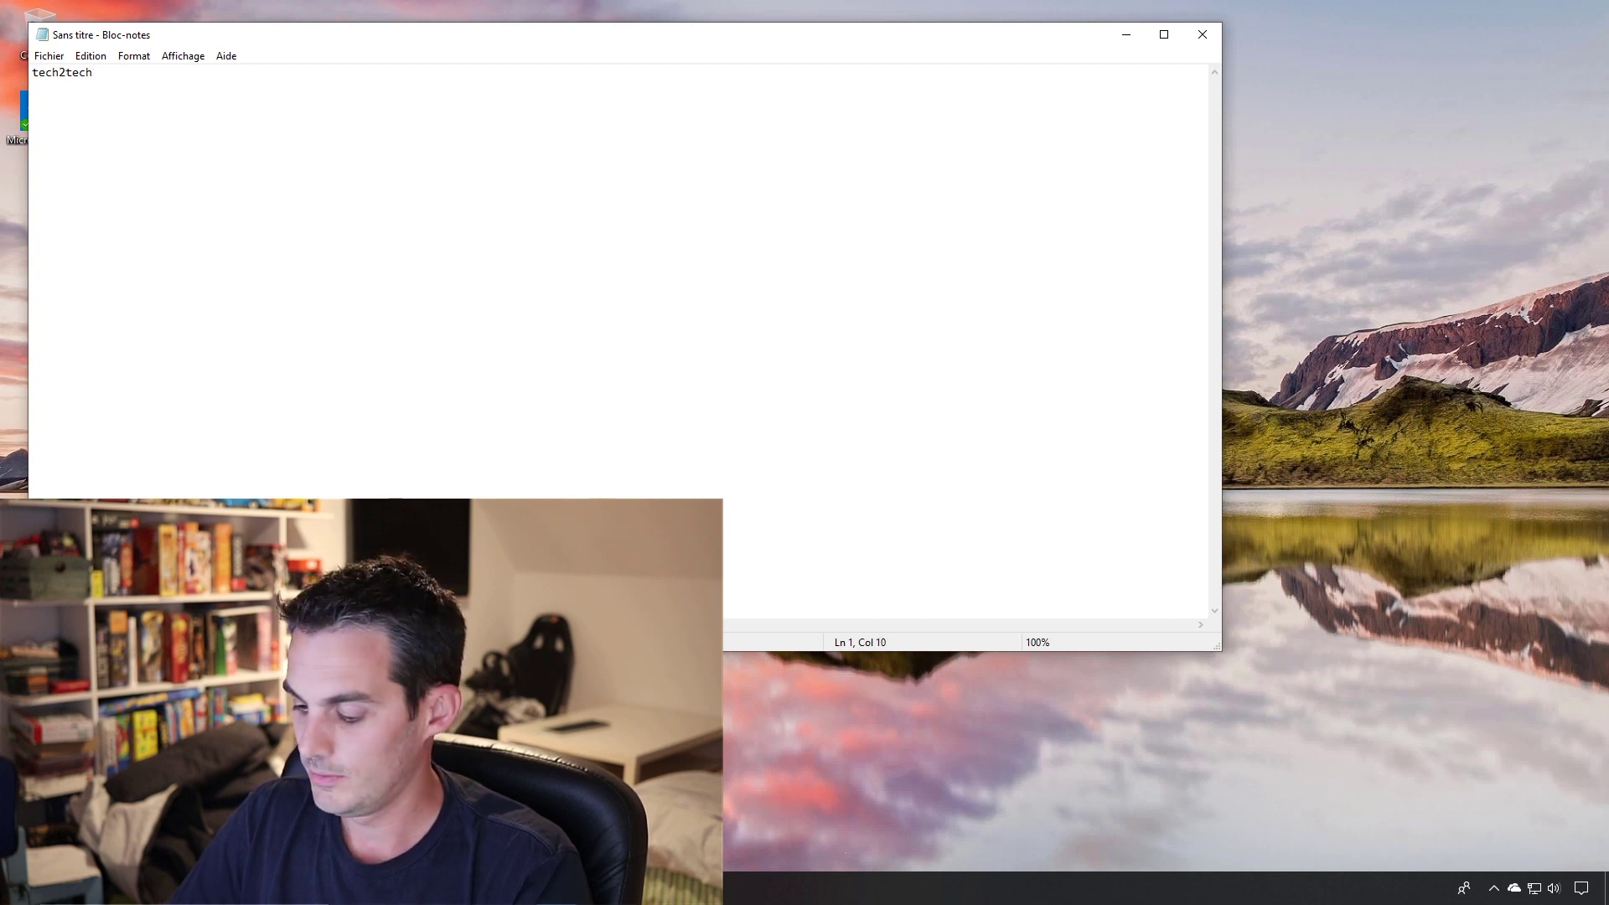
key("ctrl+a")
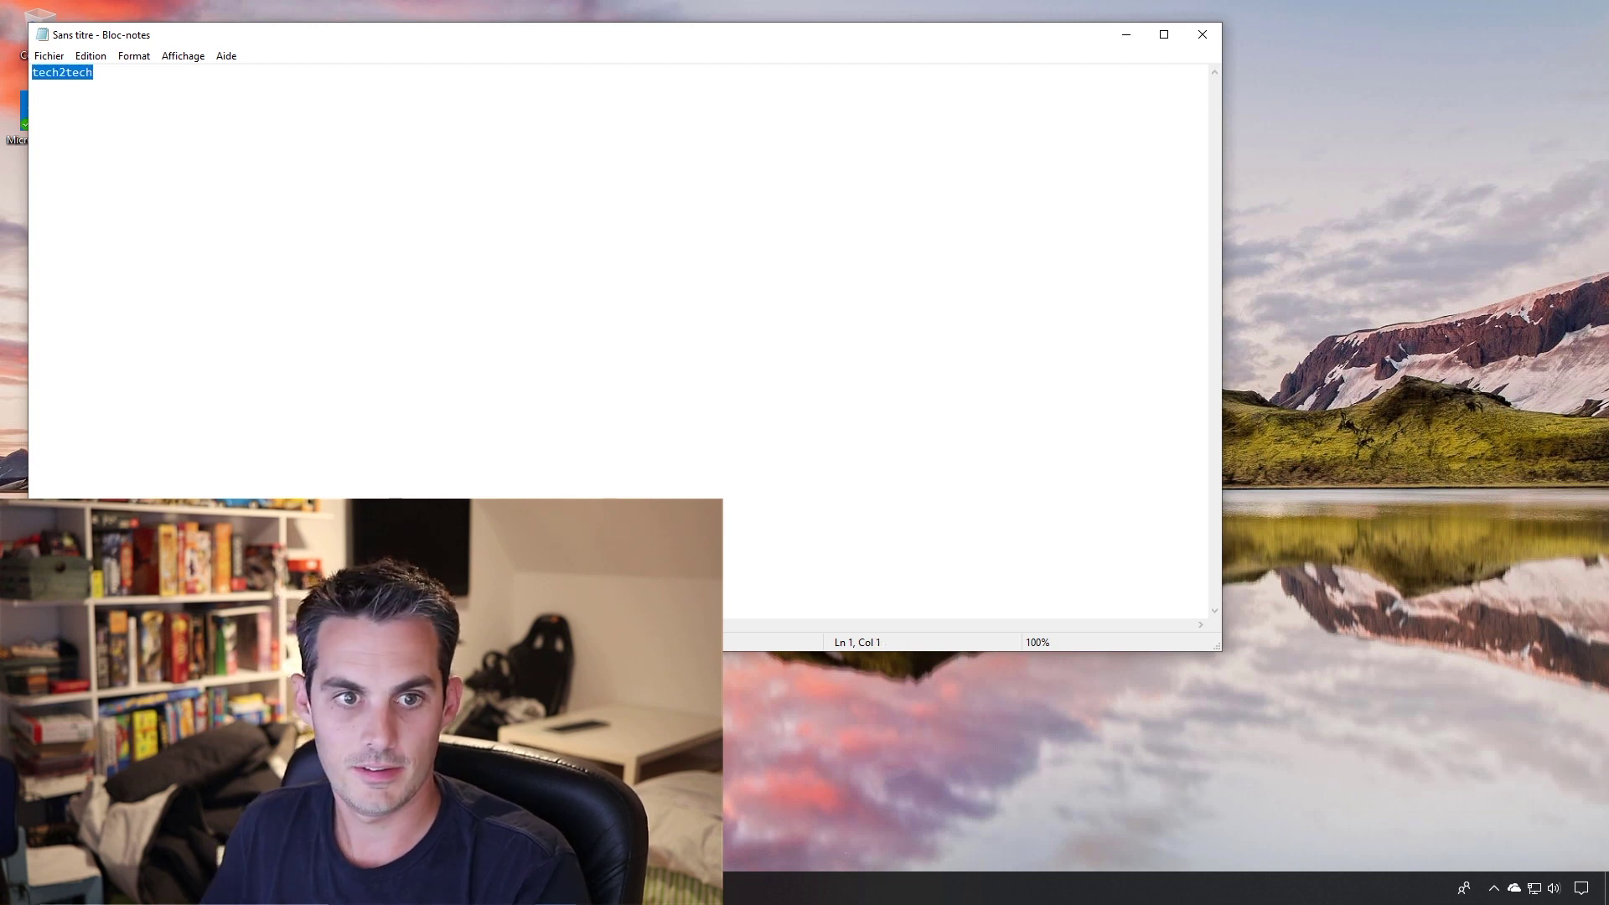
left_click(1211, 36)
left_click(834, 461)
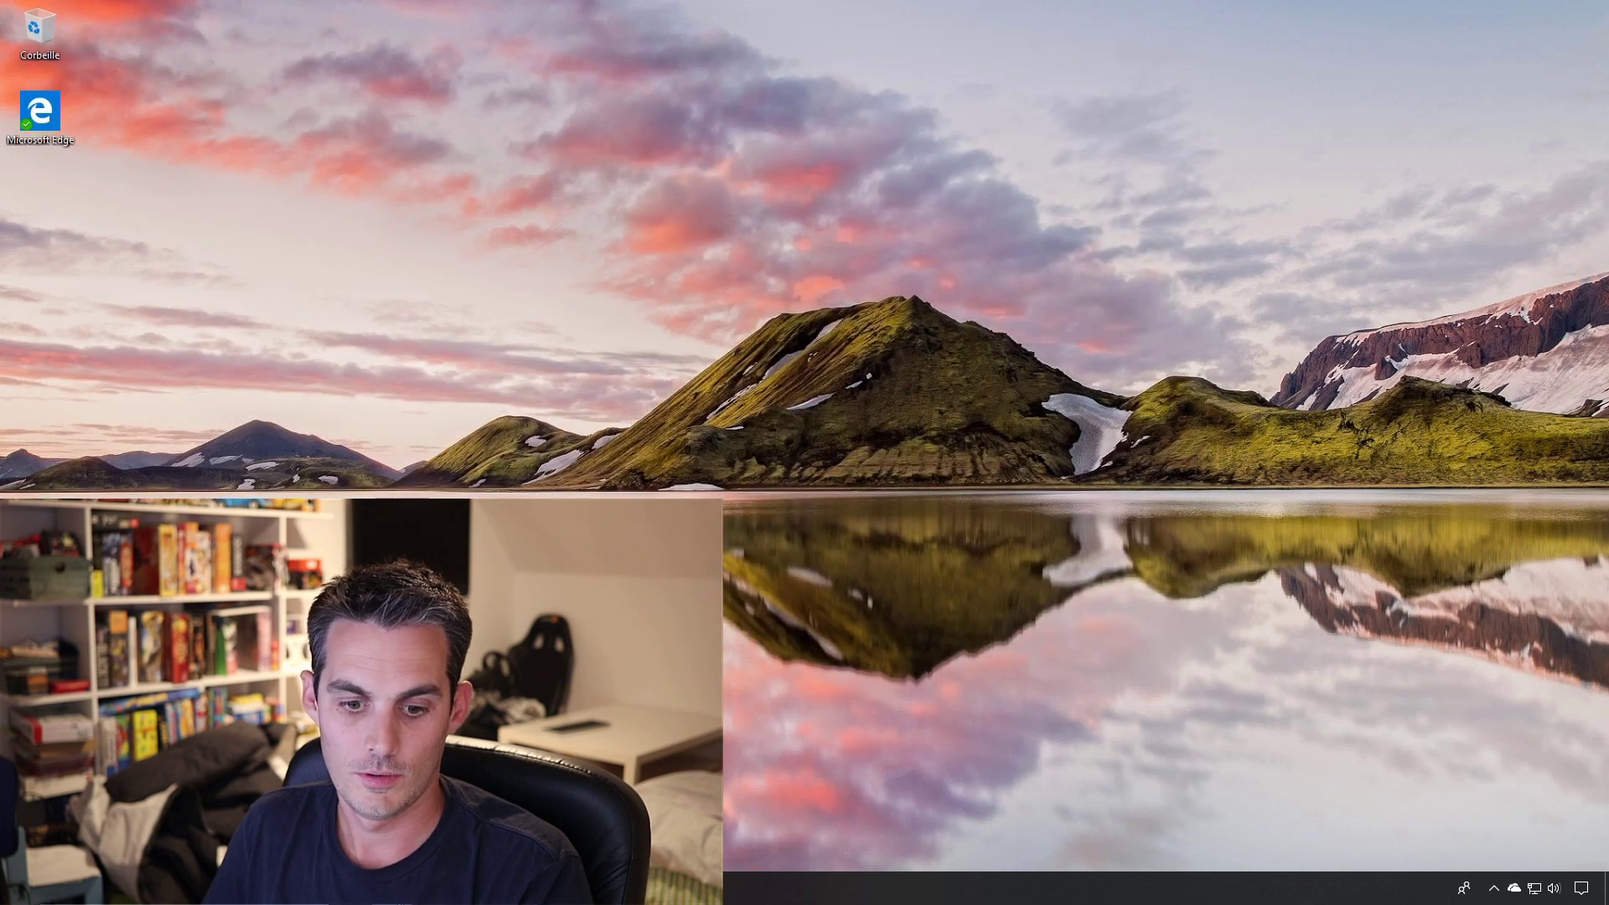
Open tech2tech.fr in Microsoft Edge and go to the article "Installation et câblage d'une baie informatique"
left_click(389, 889)
type("tech2tech.fr/")
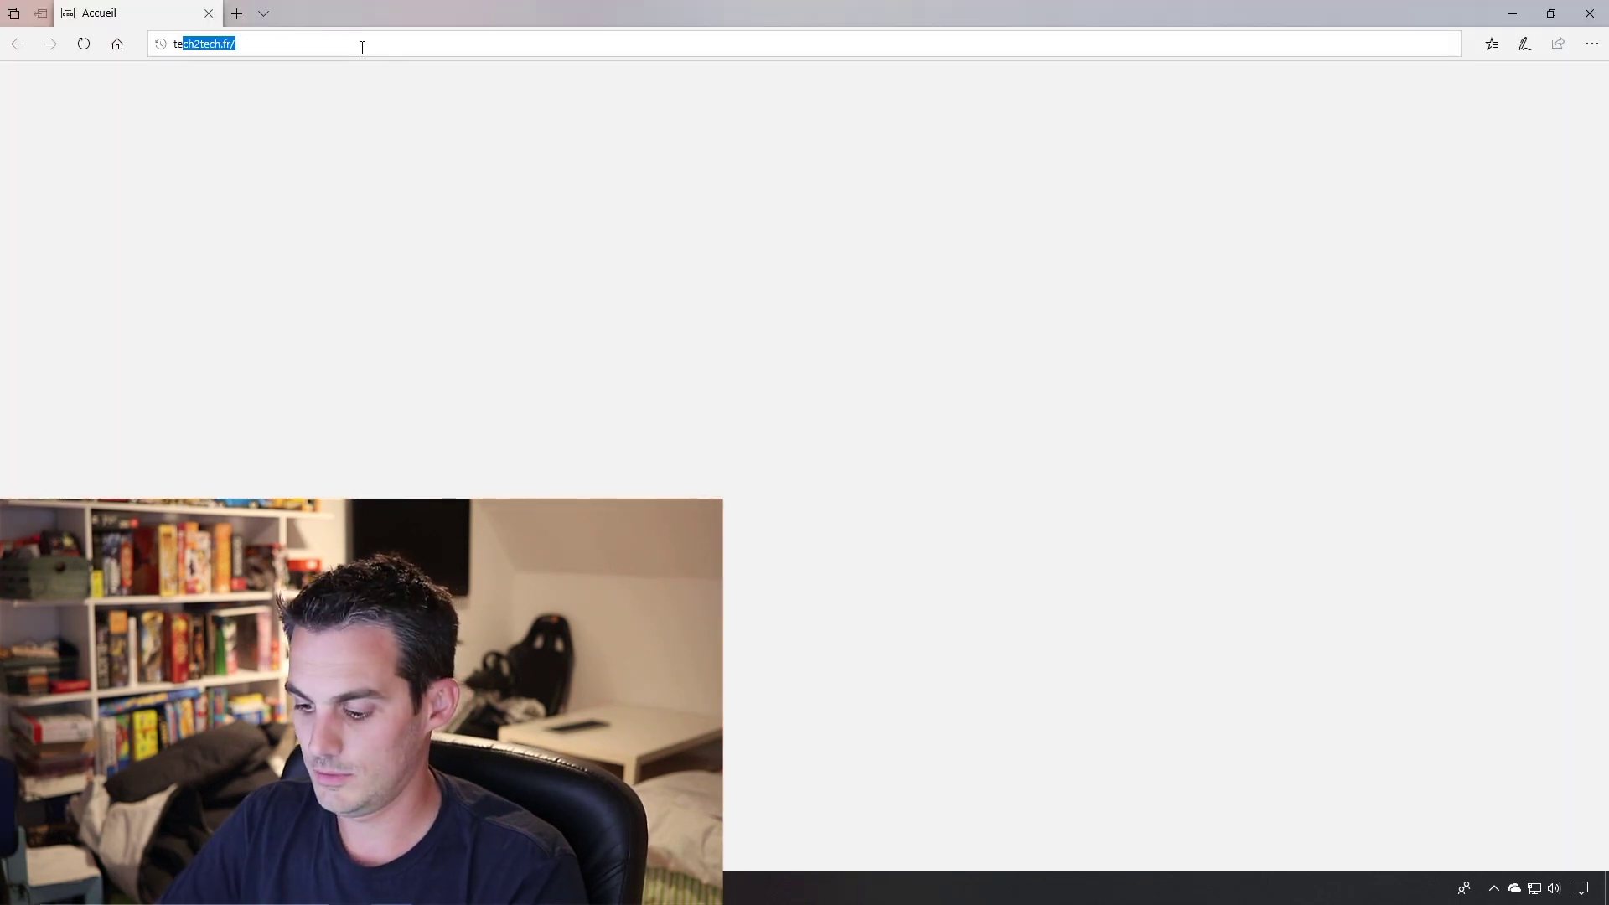
key("Return")
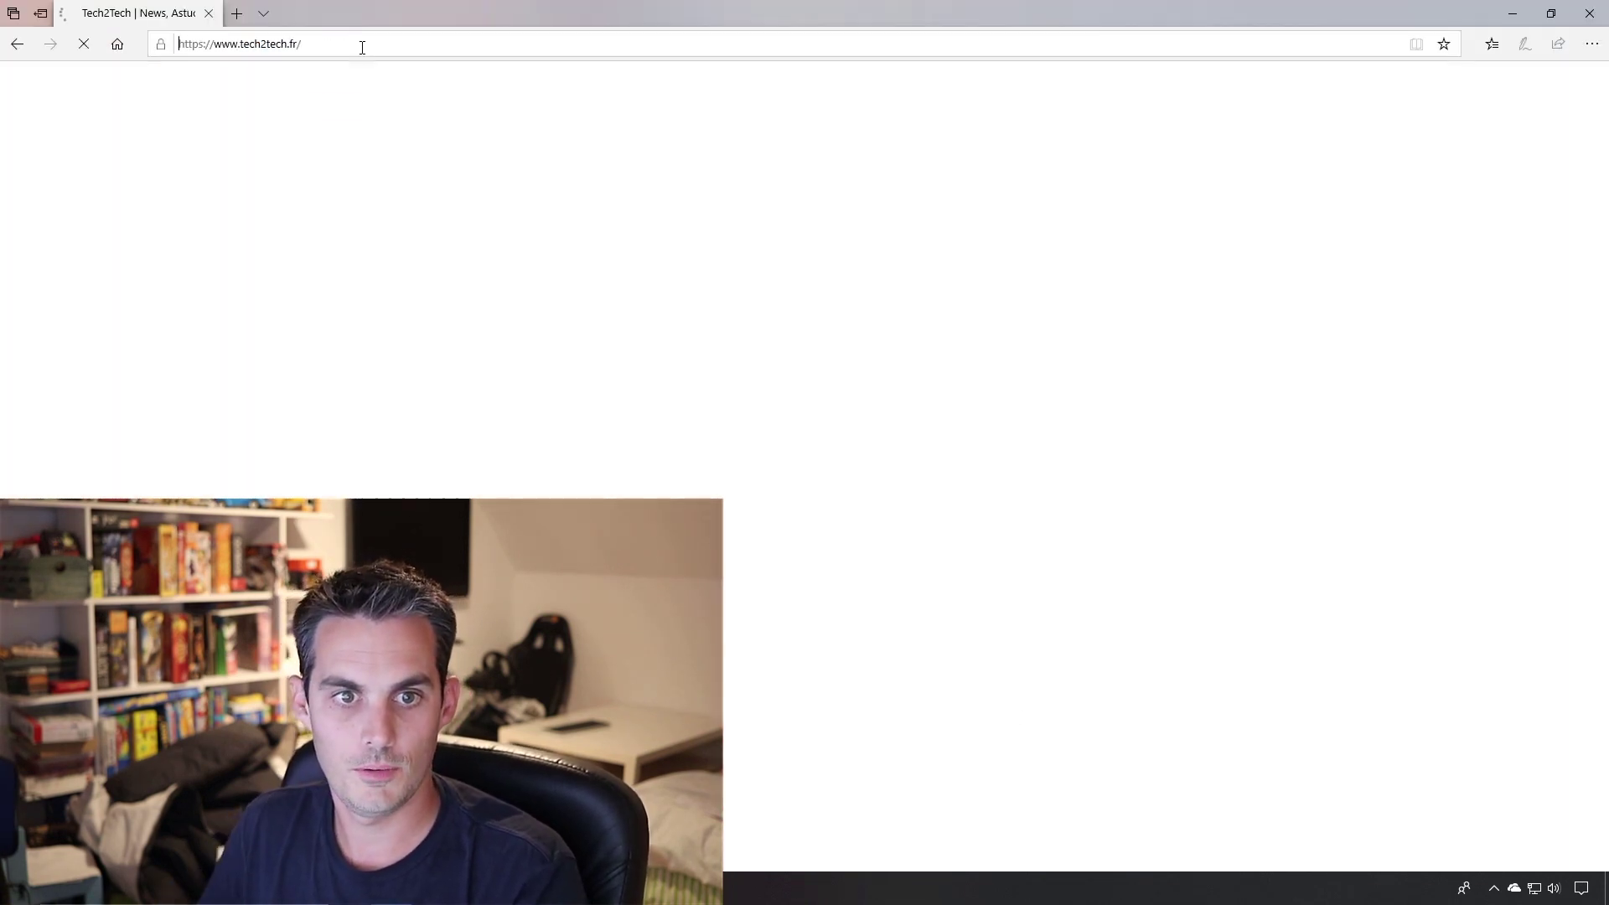
scroll(687, 400, "down", 6)
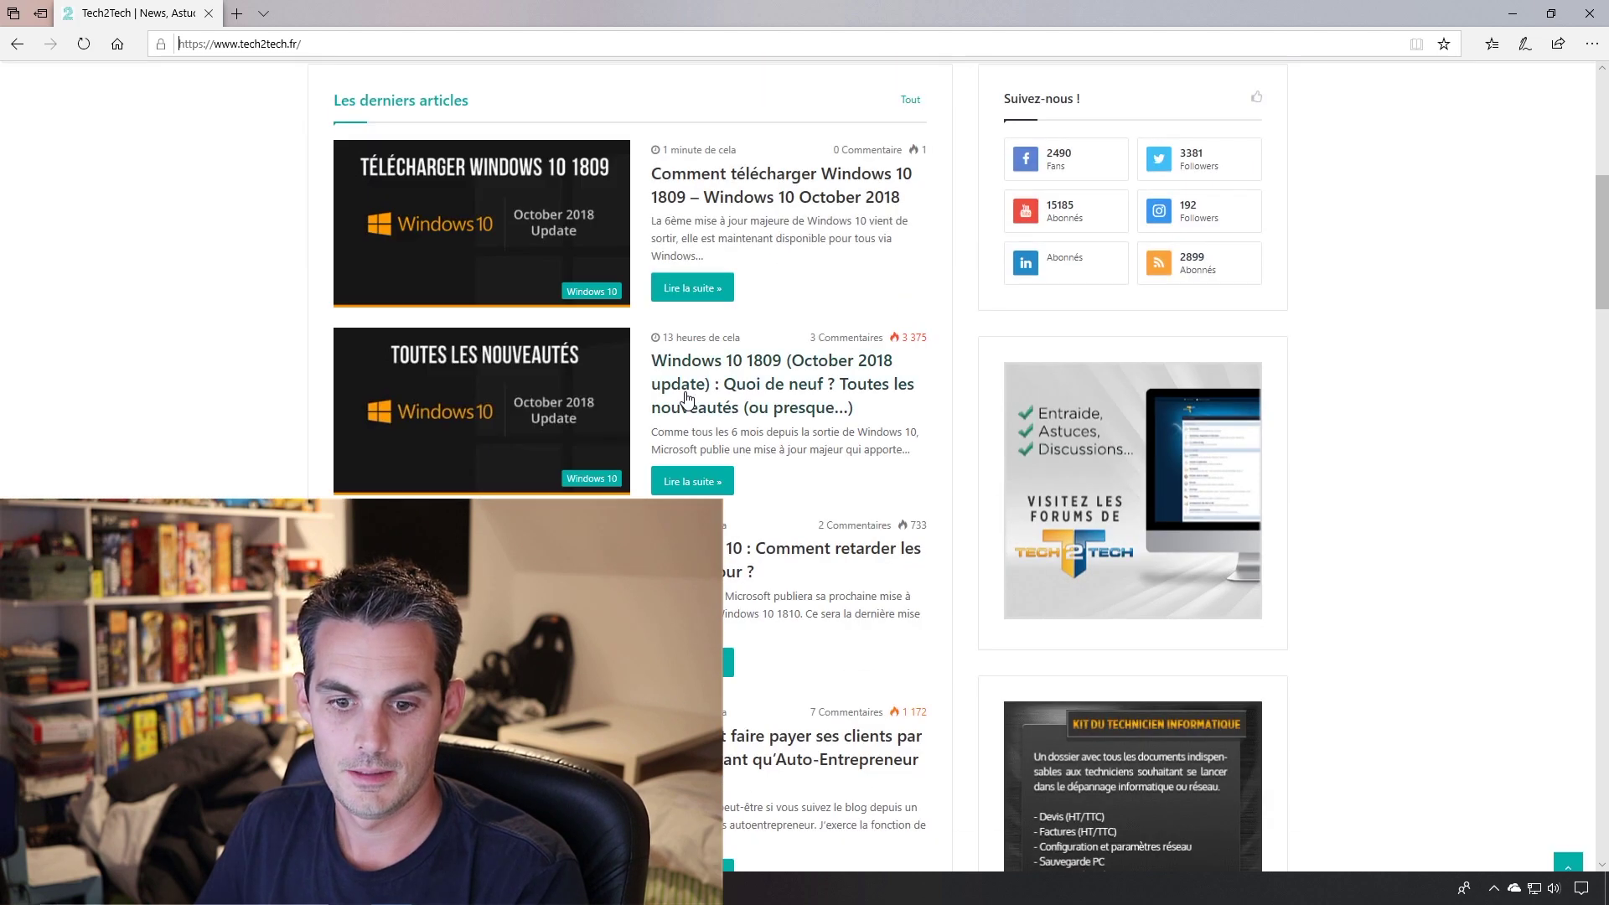
scroll(687, 400, "down", 10)
left_click(550, 362)
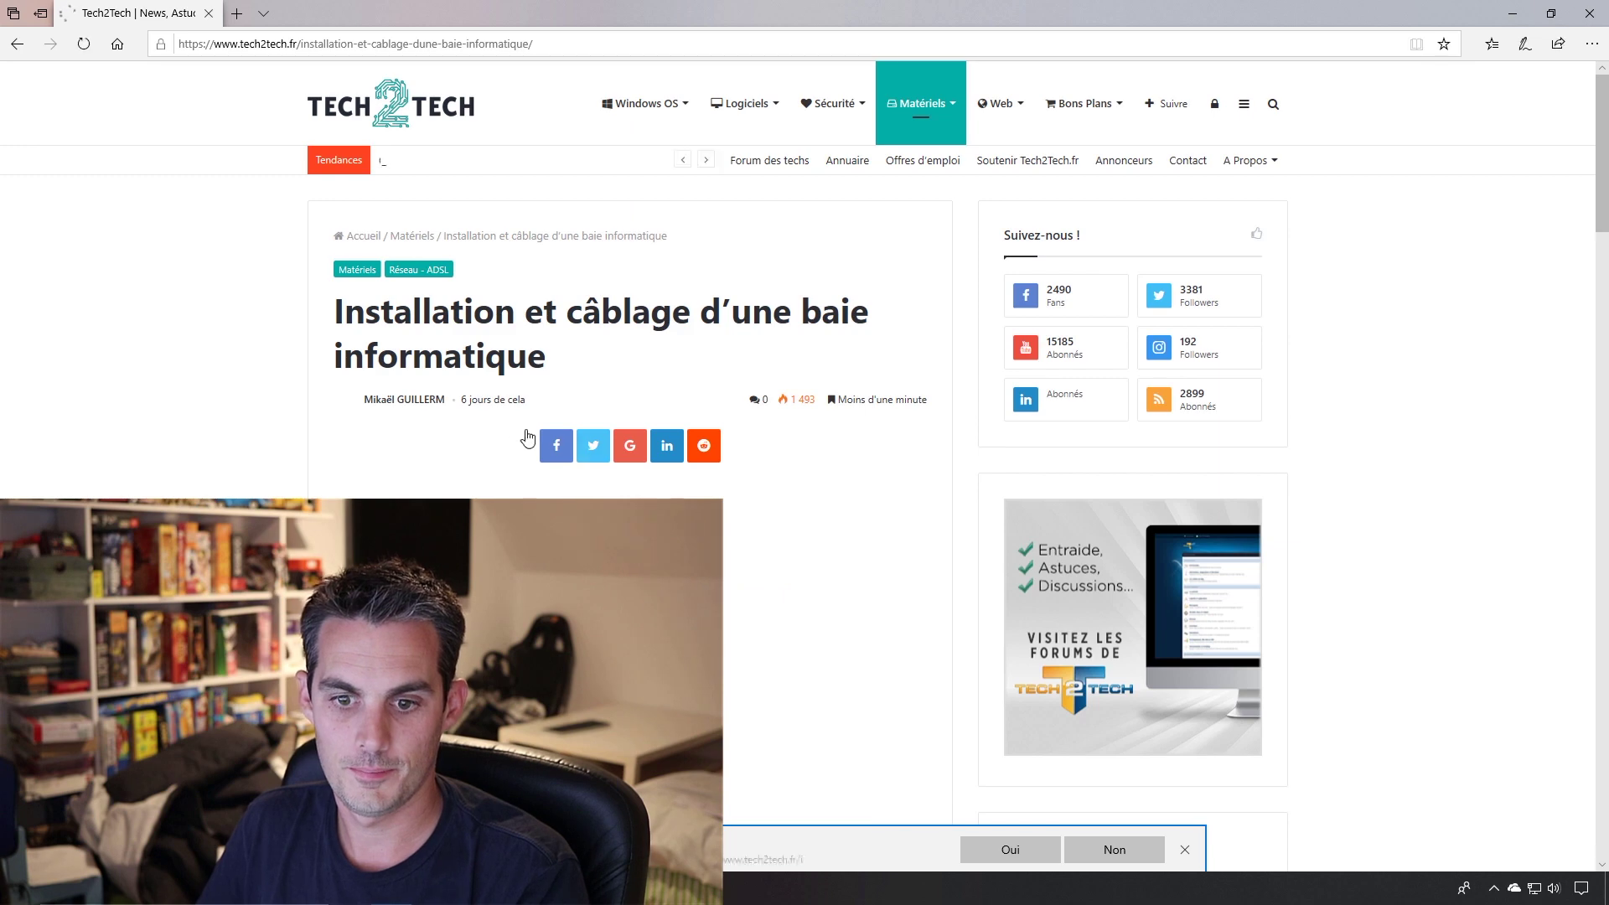
Copy the article's "Cablage Reseau" header image and minimize the browser
scroll(516, 425, "down", 3)
right_click(496, 362)
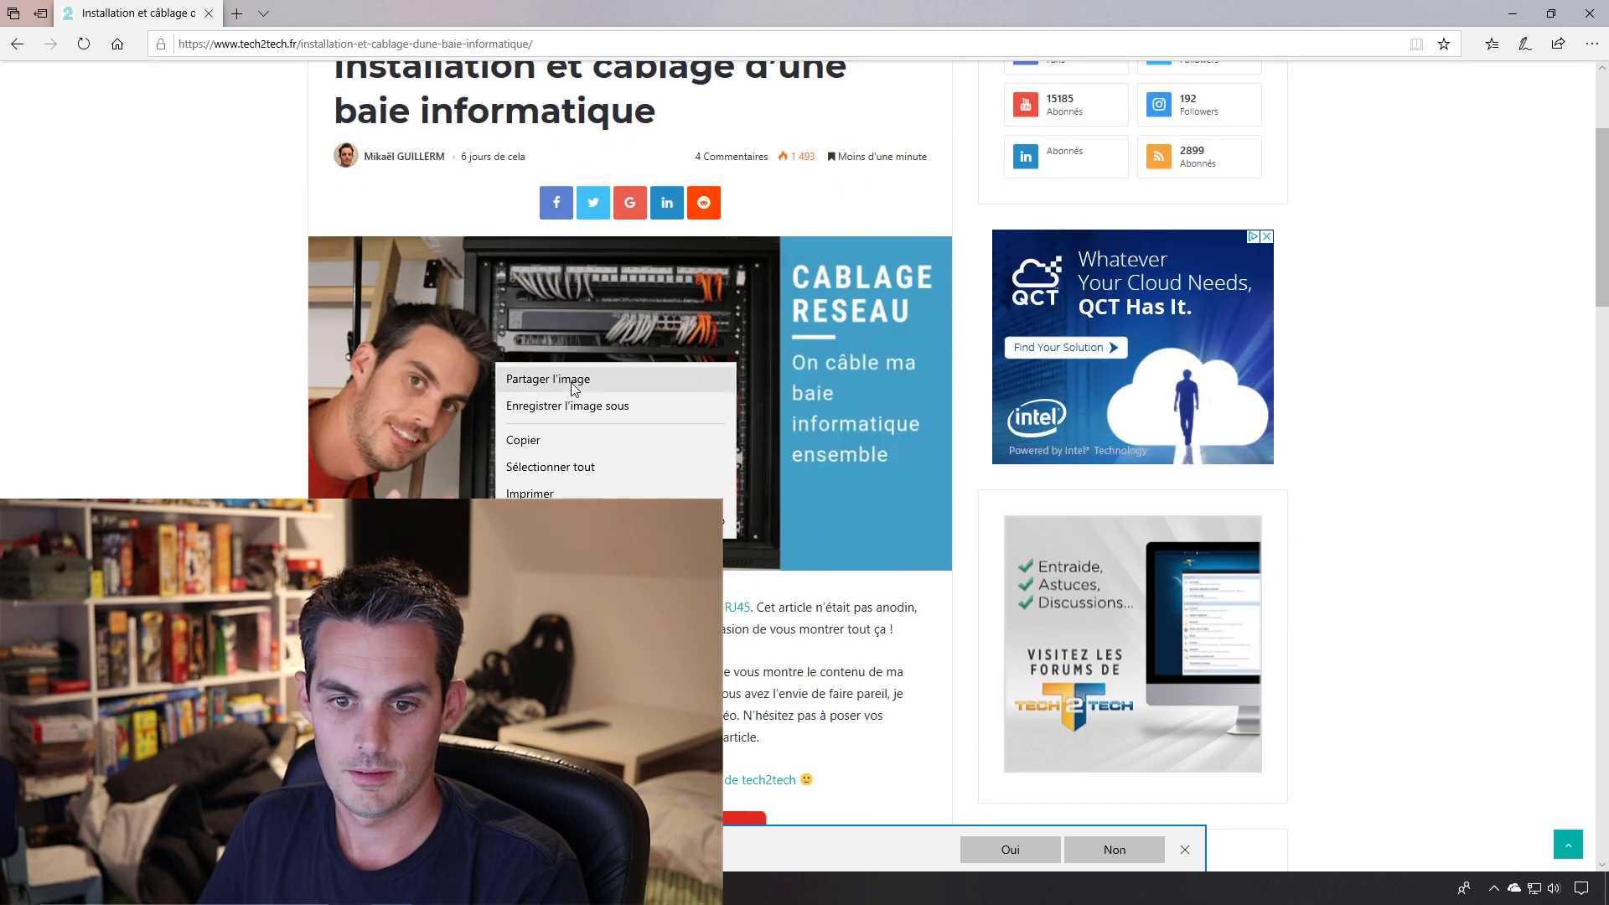
left_click(531, 439)
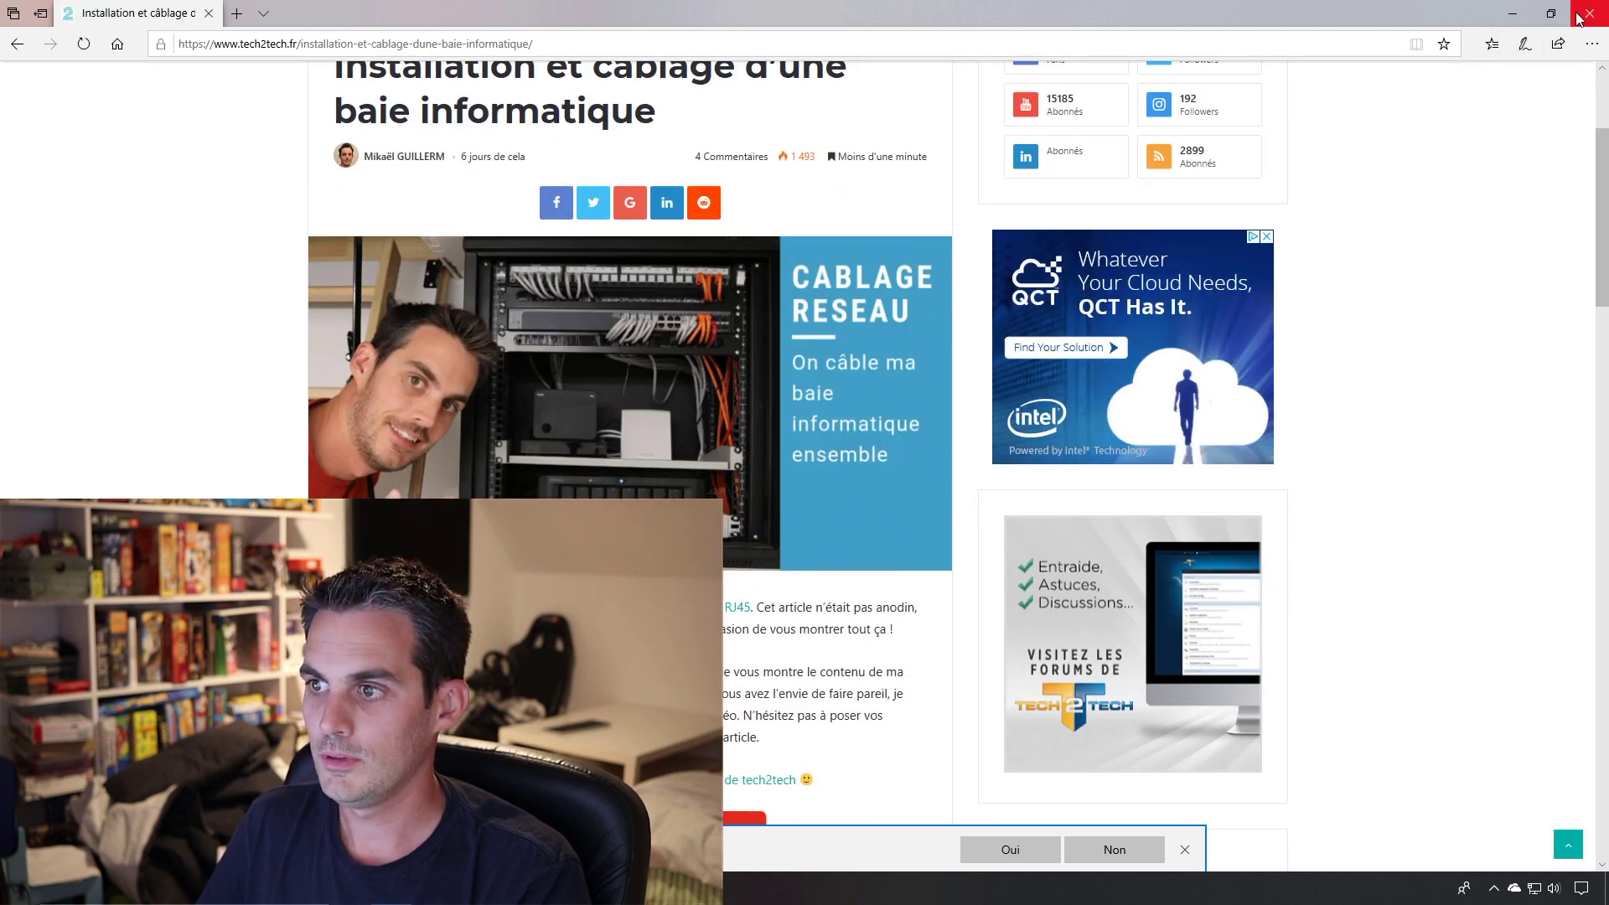
left_click(1513, 13)
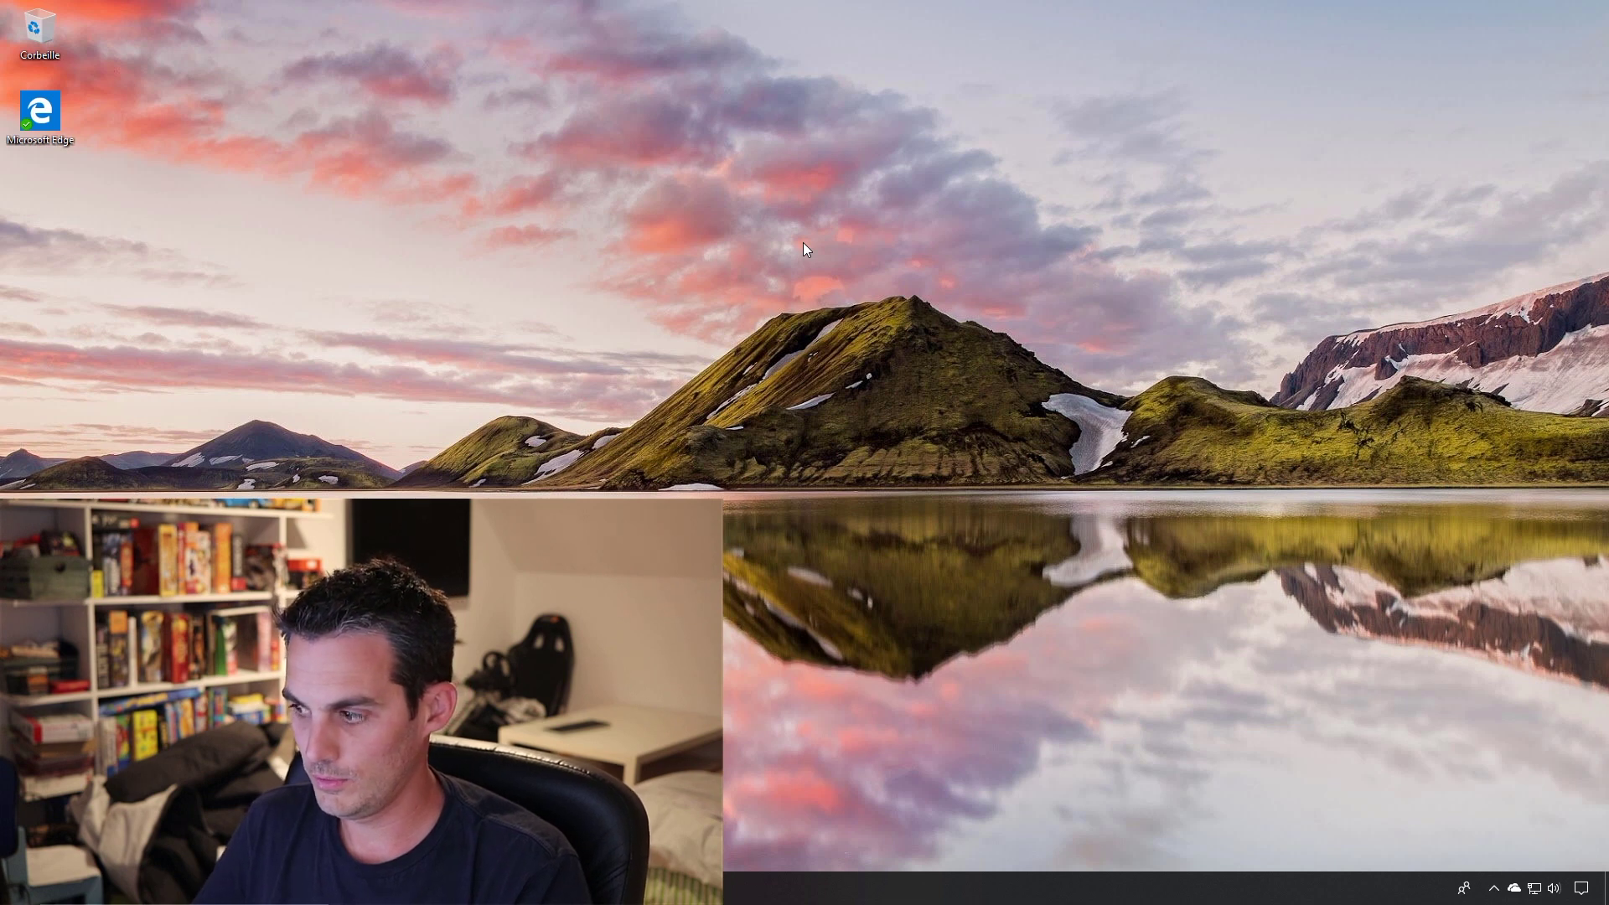
Show the clipboard history and pin the copied network rack image in it
key("super+v")
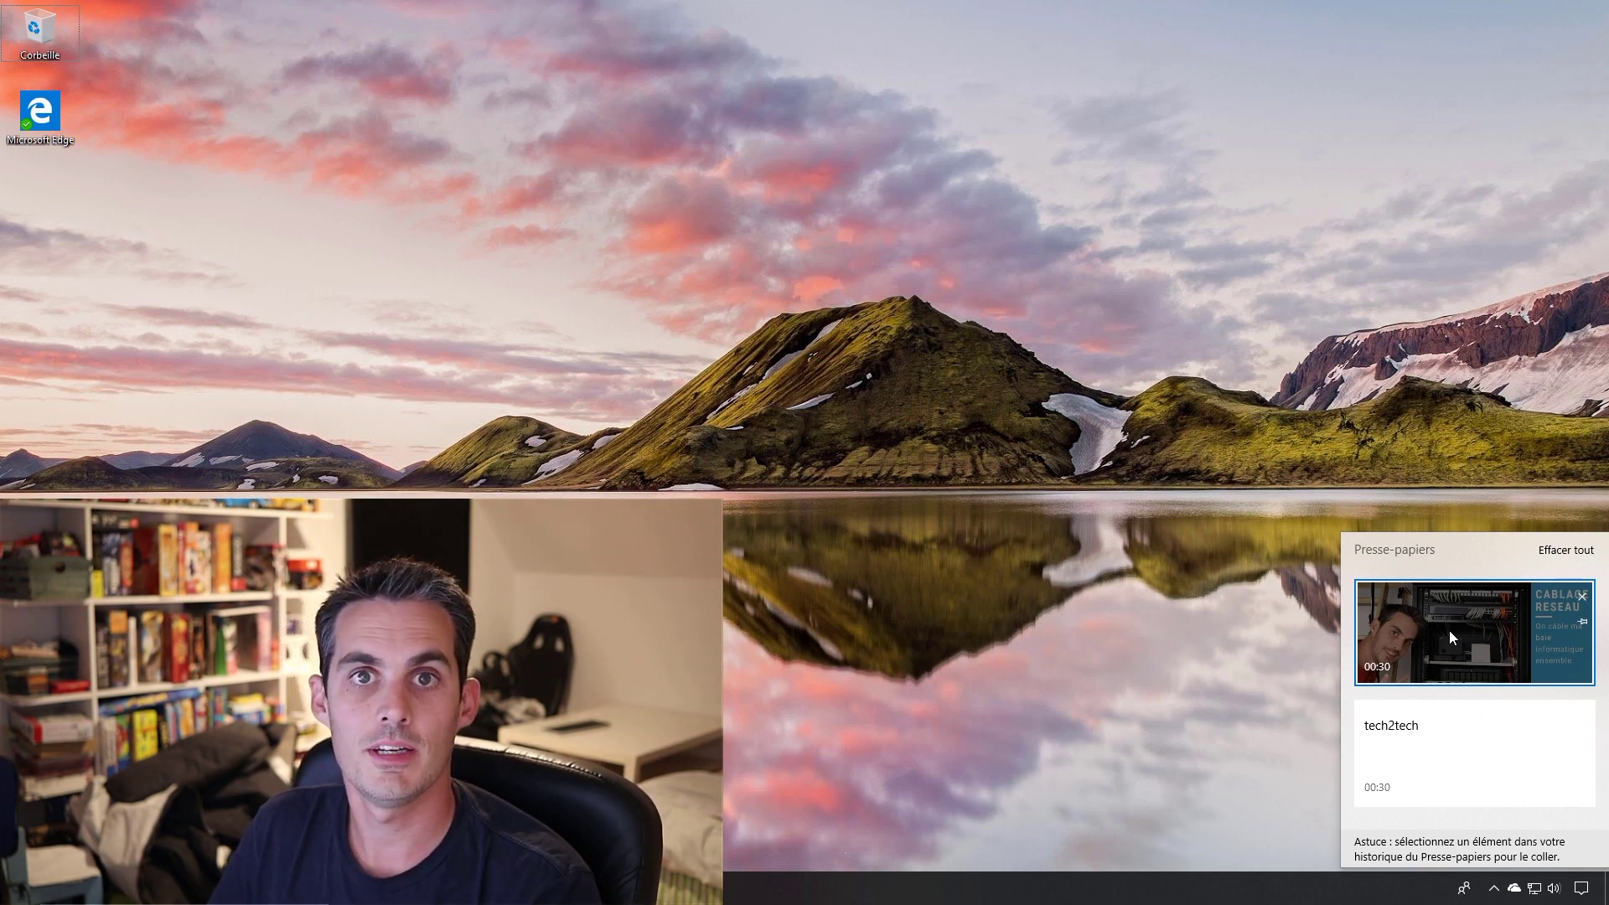
left_click(1581, 624)
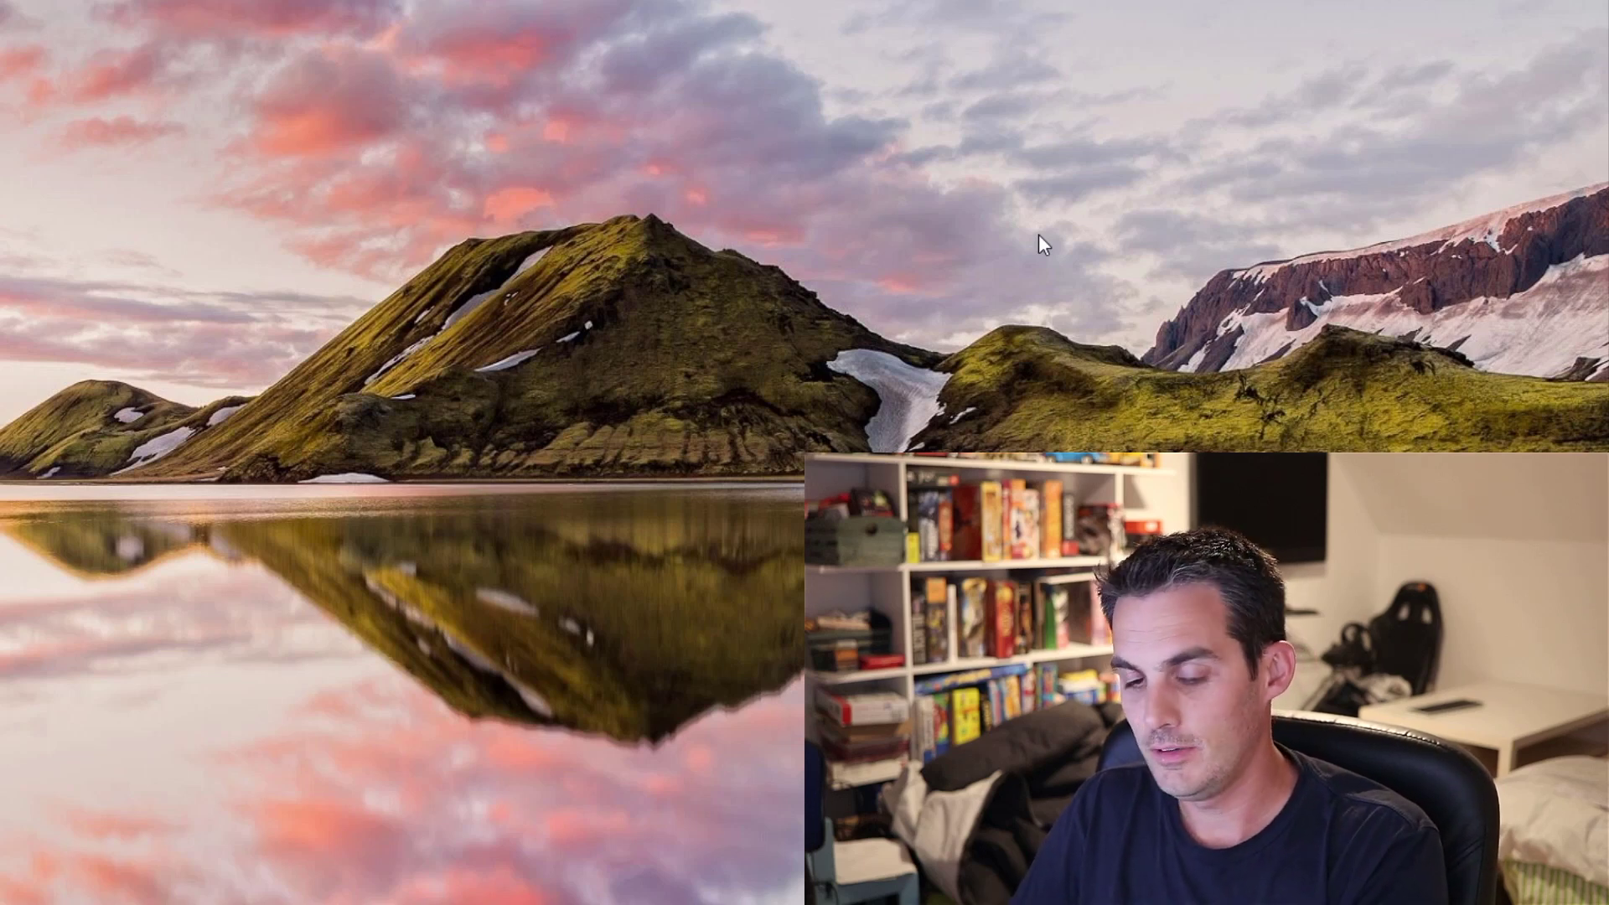
Open the Windows Game Bar
key("super+g")
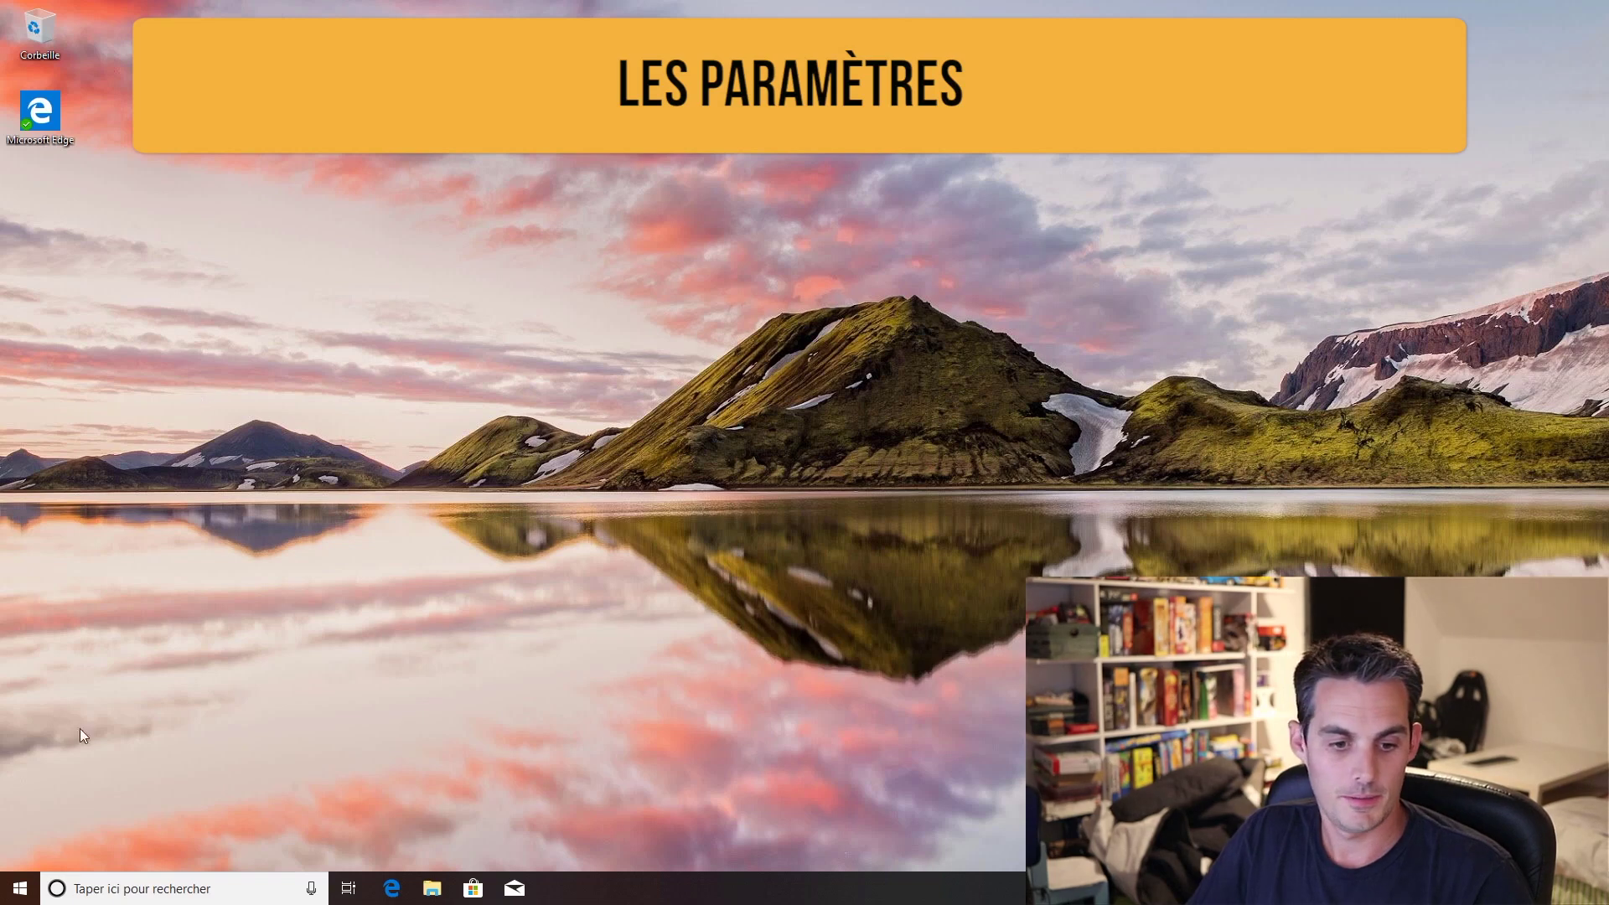
Examine the Windows HD Color settings under Système > Affichage in Windows Settings, and return to the Affichage page
left_click(20, 888)
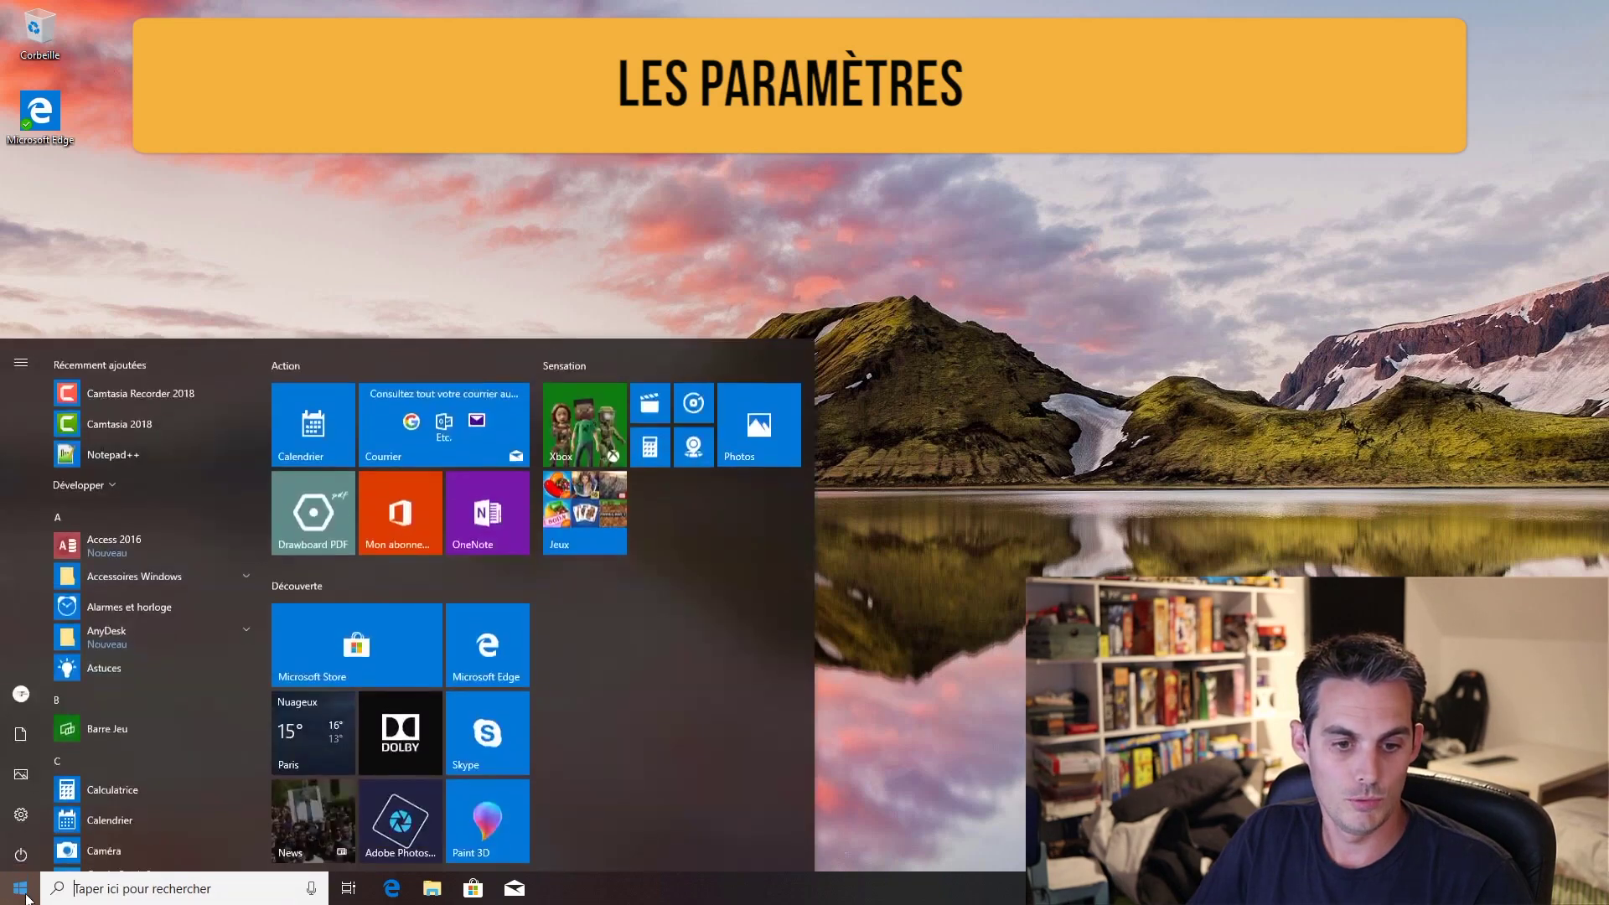
left_click(21, 811)
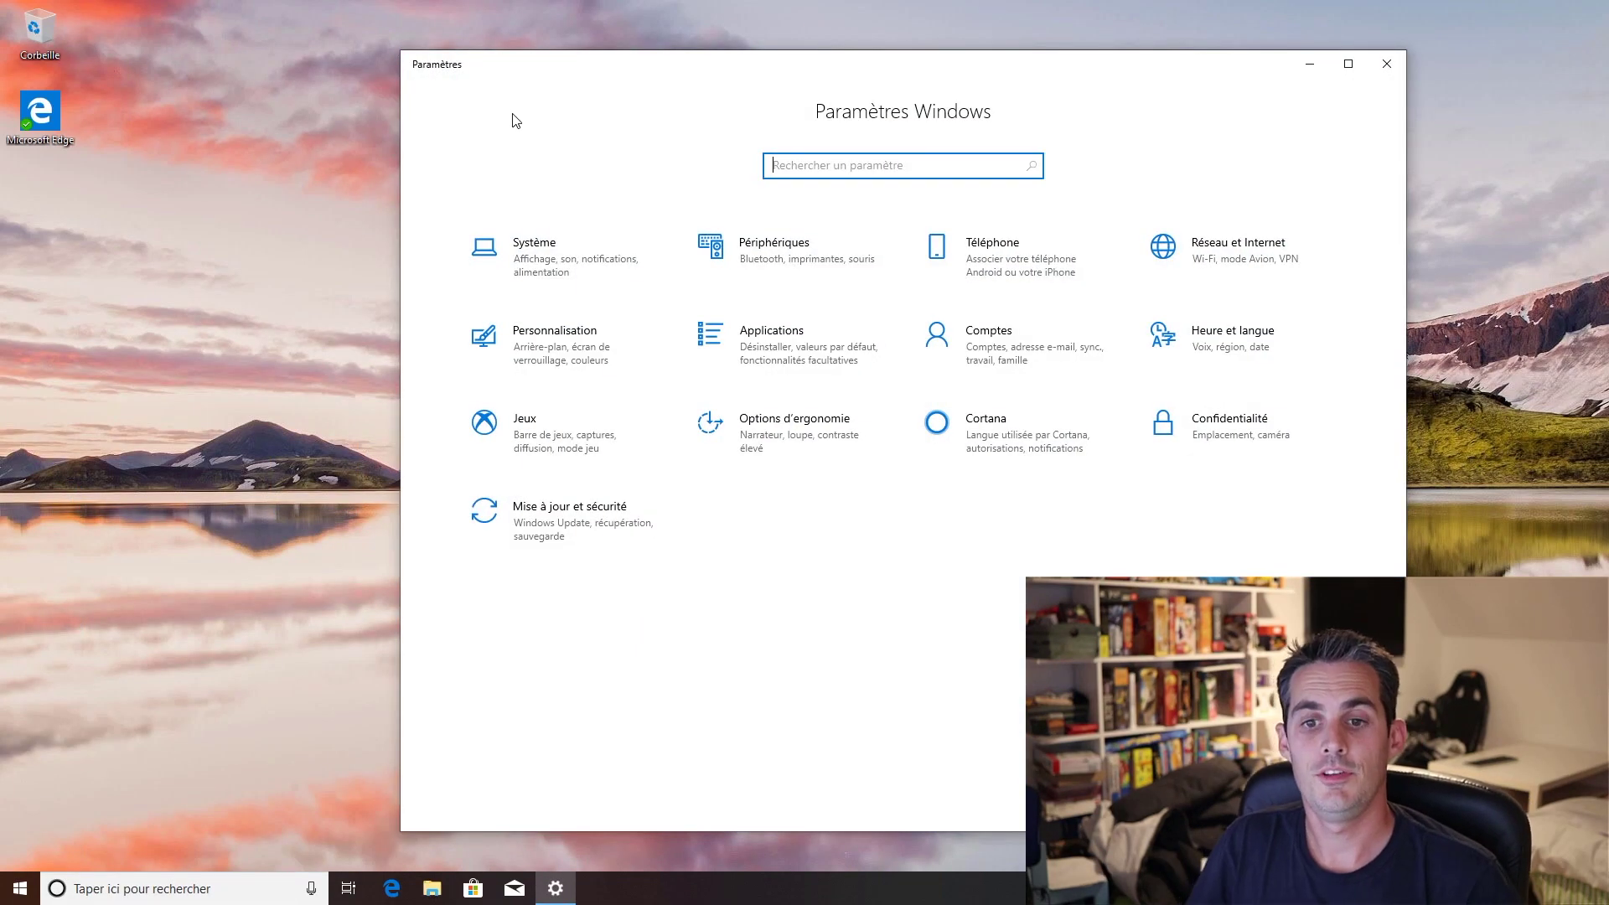
left_click(549, 256)
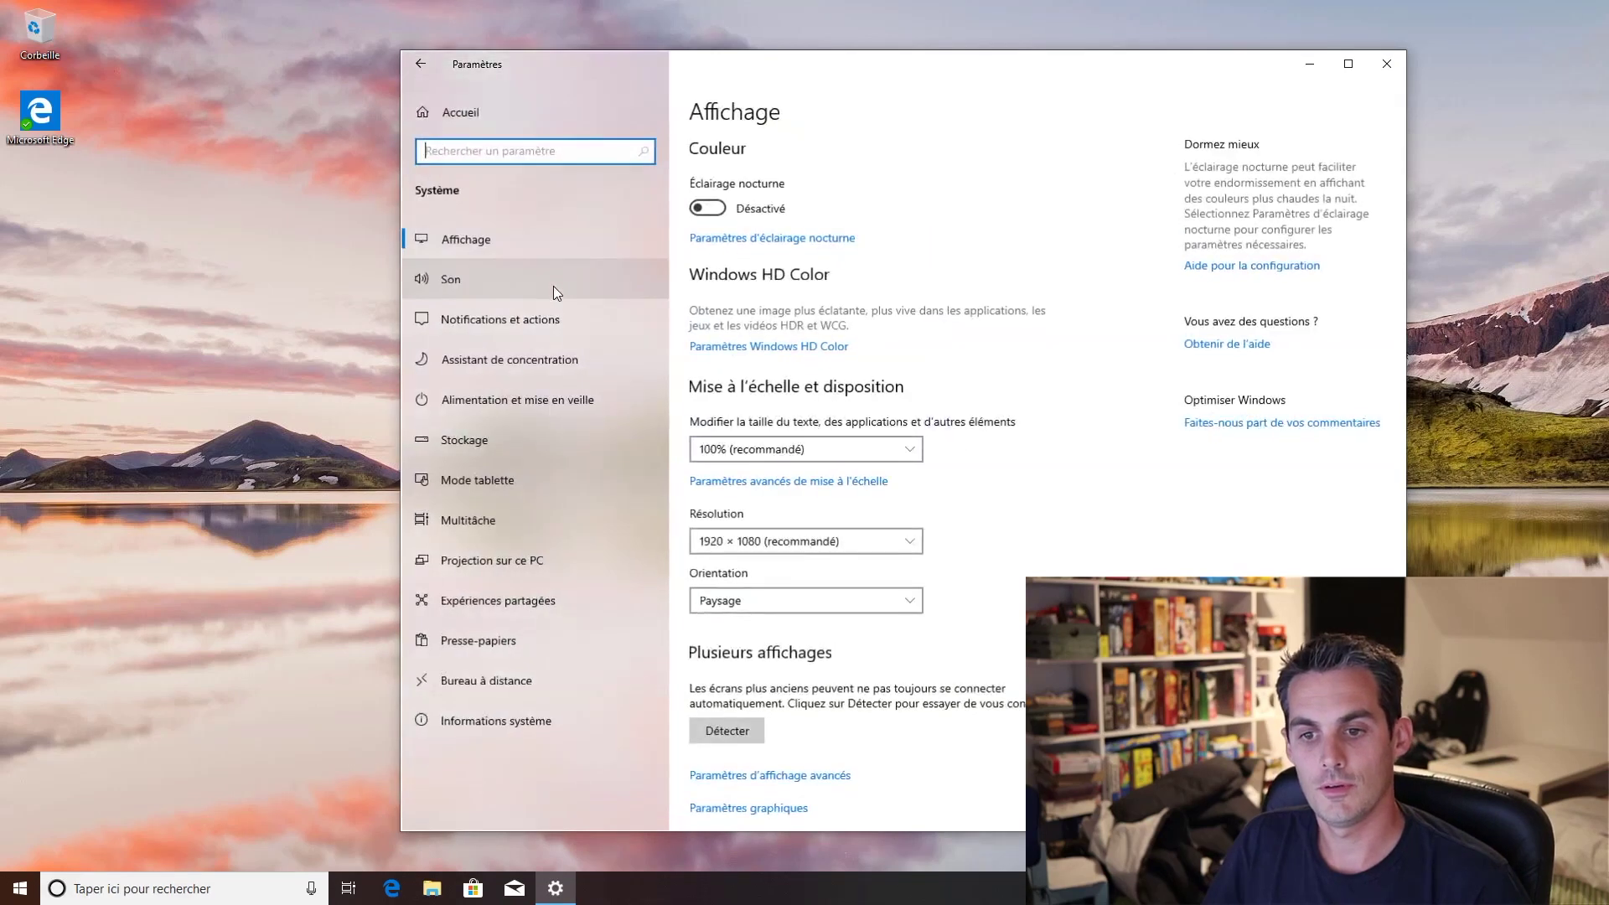
left_click(743, 352)
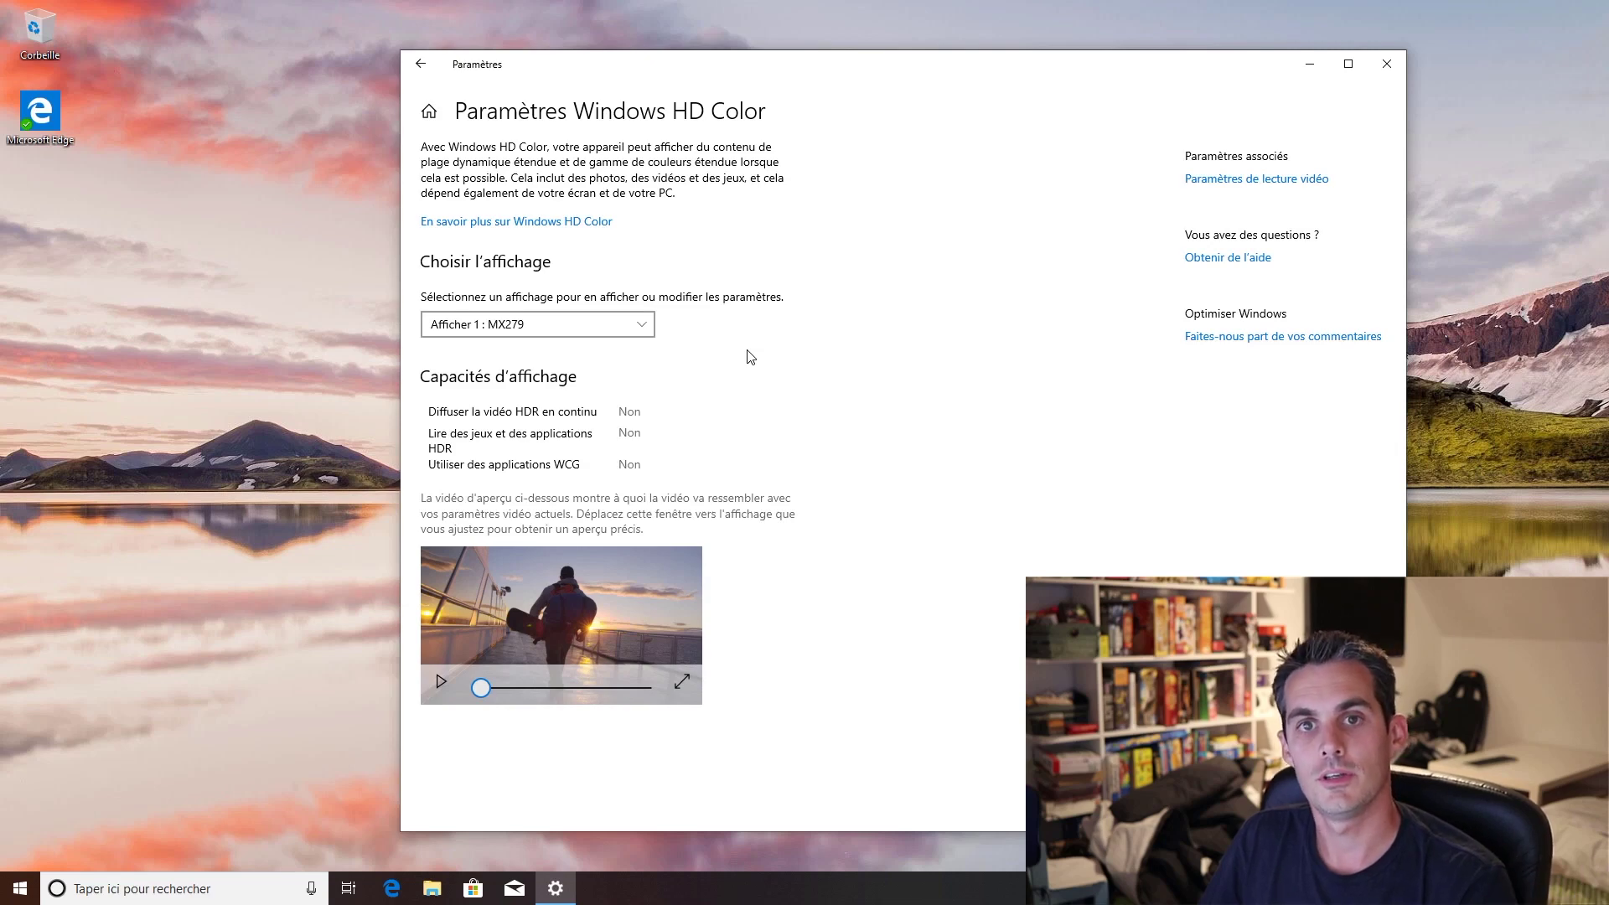
left_click(420, 64)
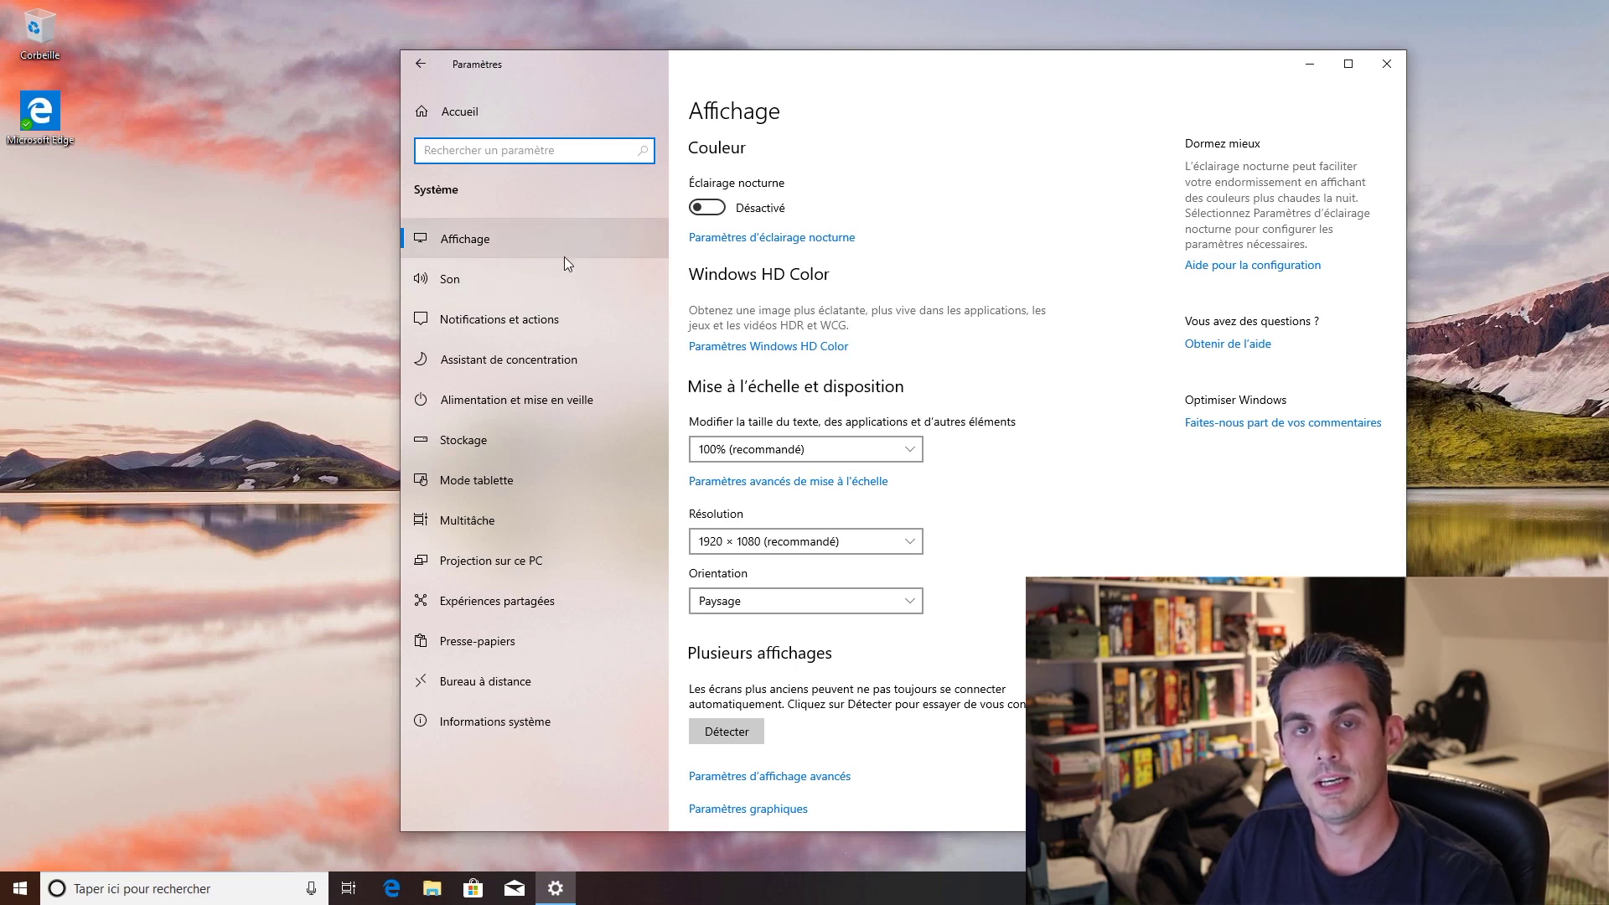
View the device properties of the Logitech G35 output device in the Son settings, including its editable name, and return
left_click(516, 279)
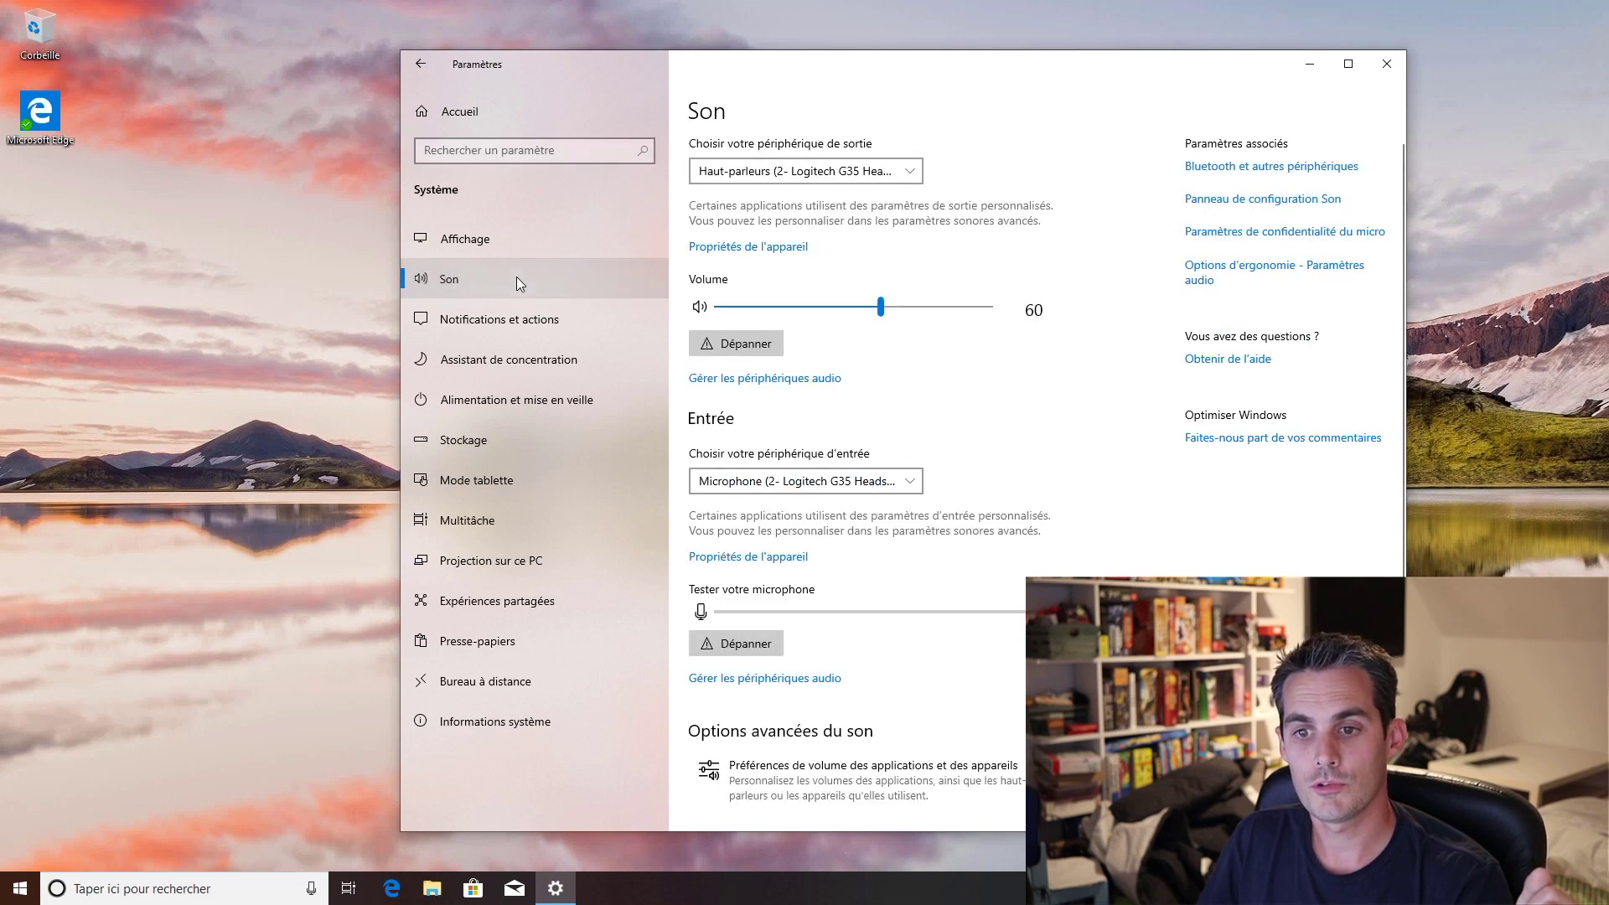
left_click(747, 248)
left_click_drag(557, 163, 426, 160)
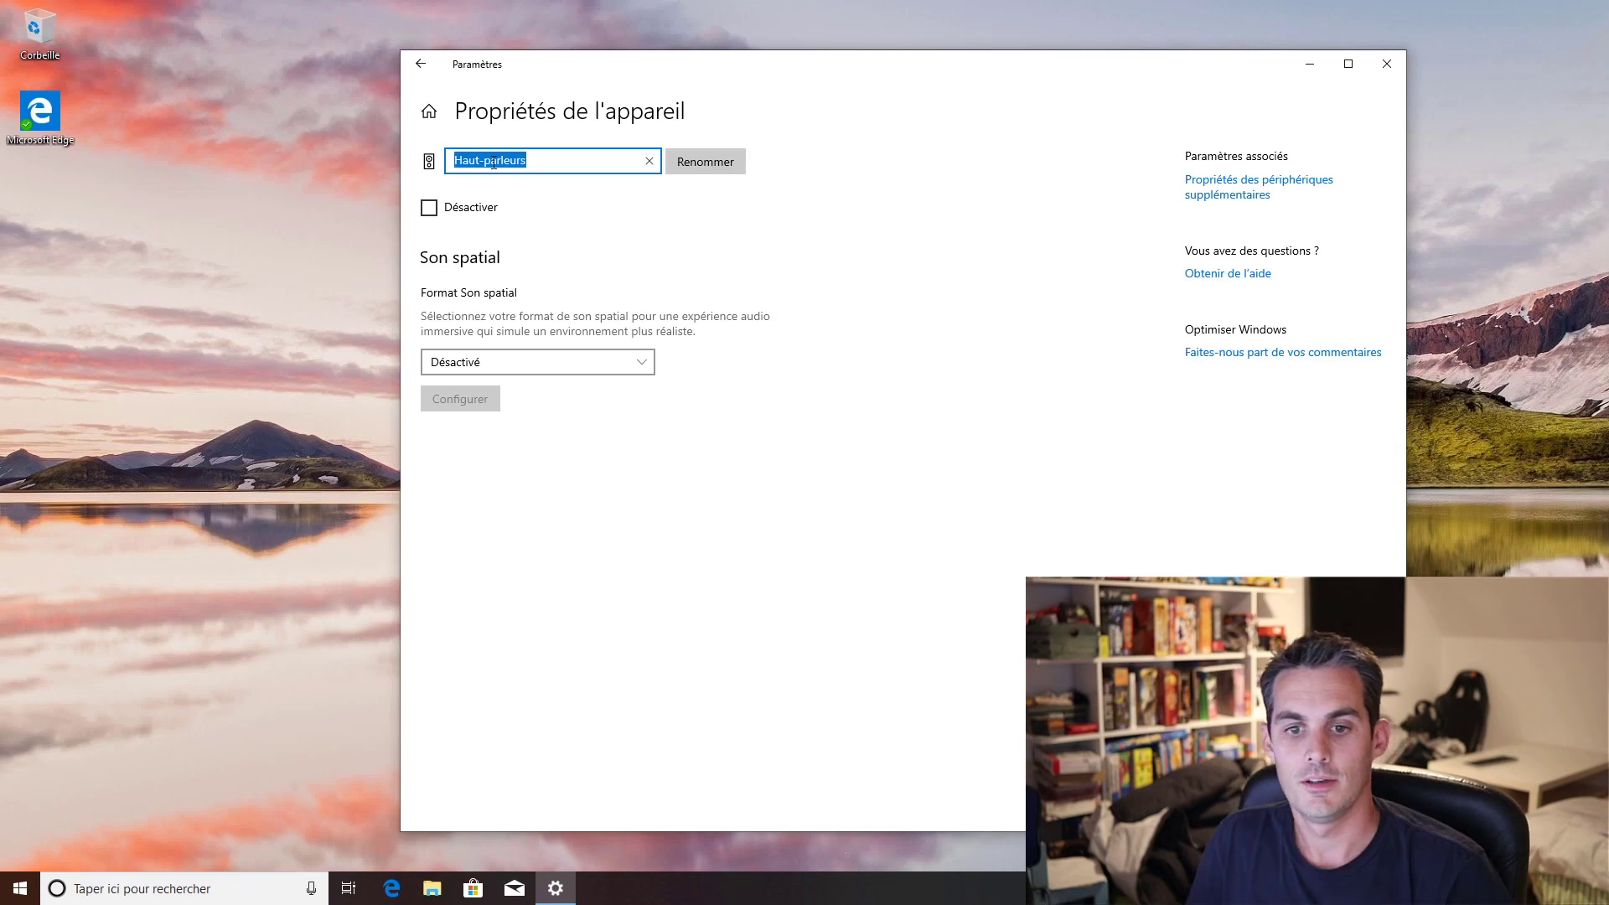
left_click(417, 61)
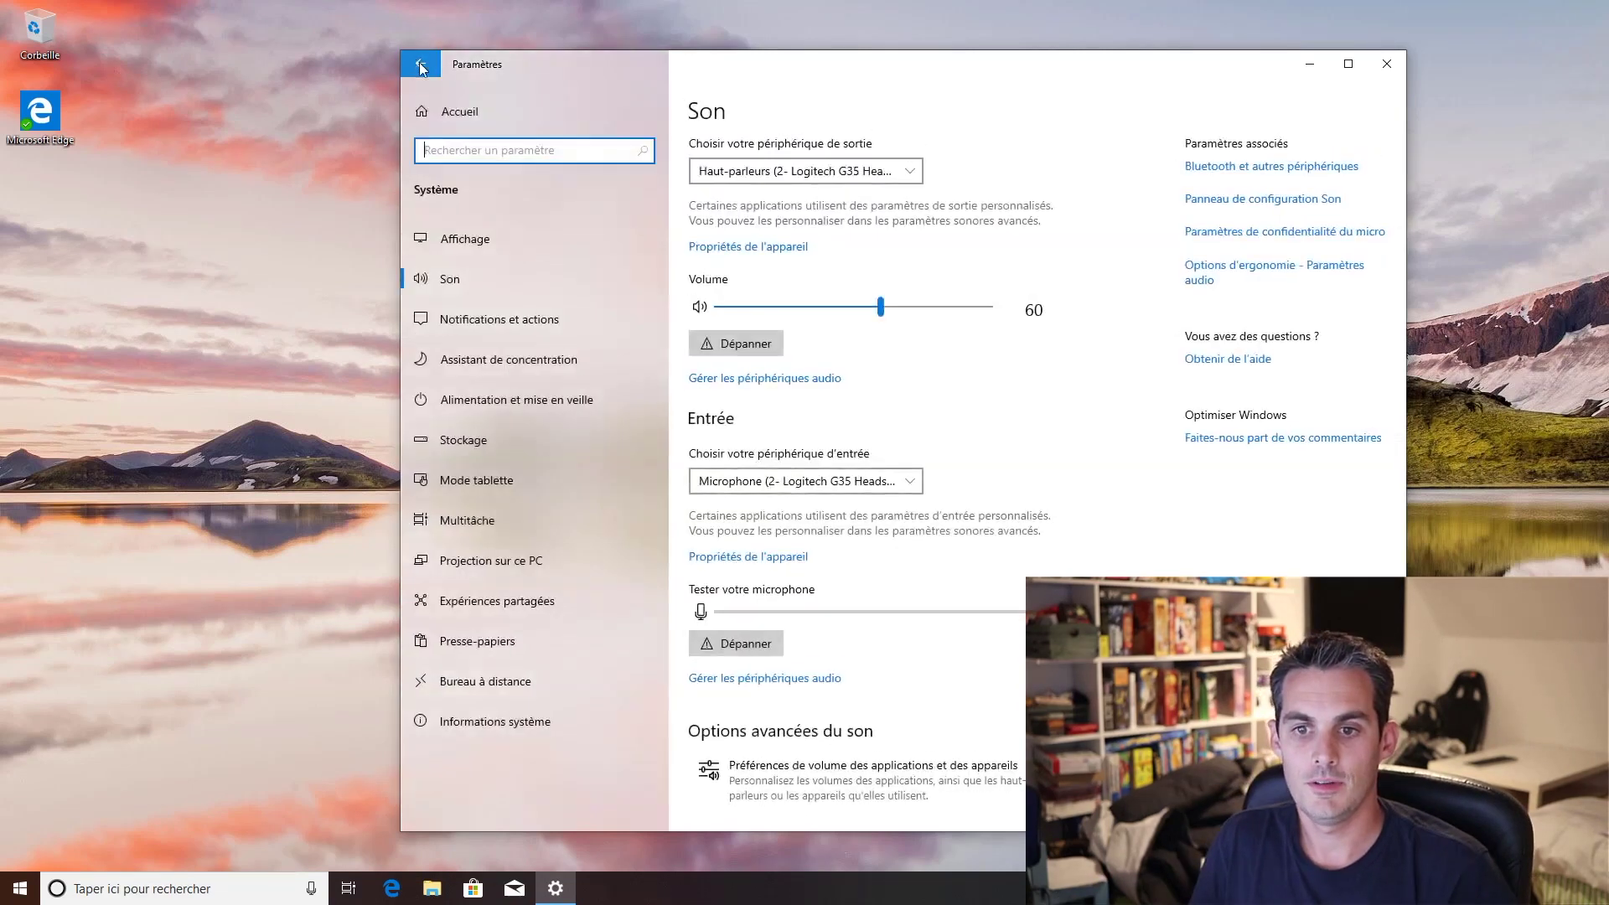
Choose MX279-4 (NVIDIA High Definition Audio) as the sound output device, rename it Son Ecran and open the output device list
left_click(864, 172)
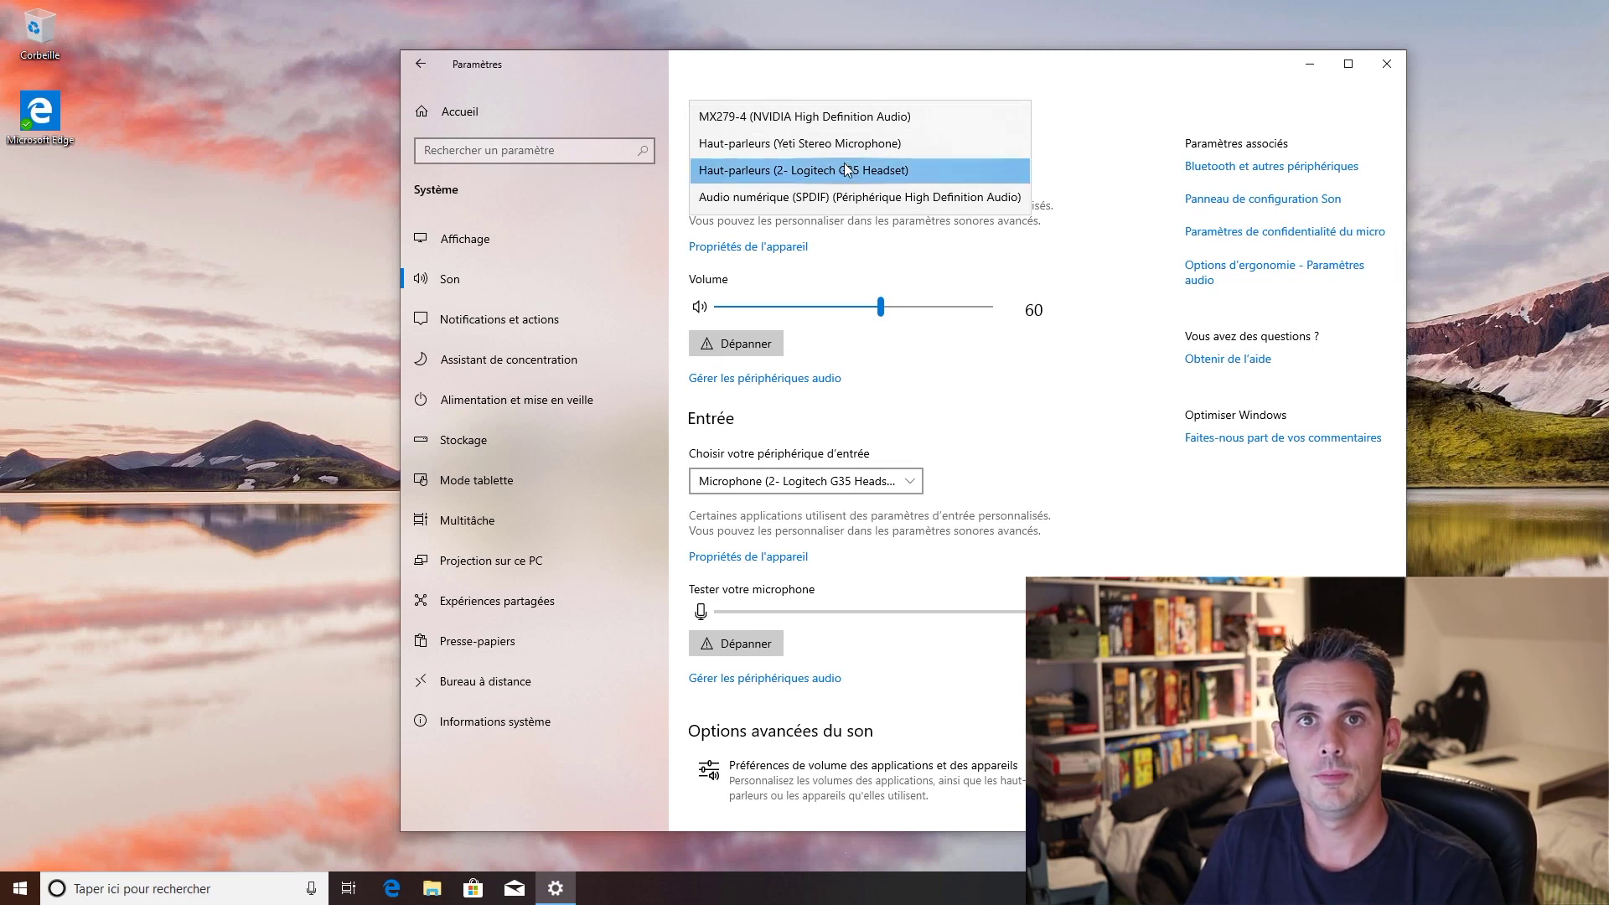
left_click(851, 122)
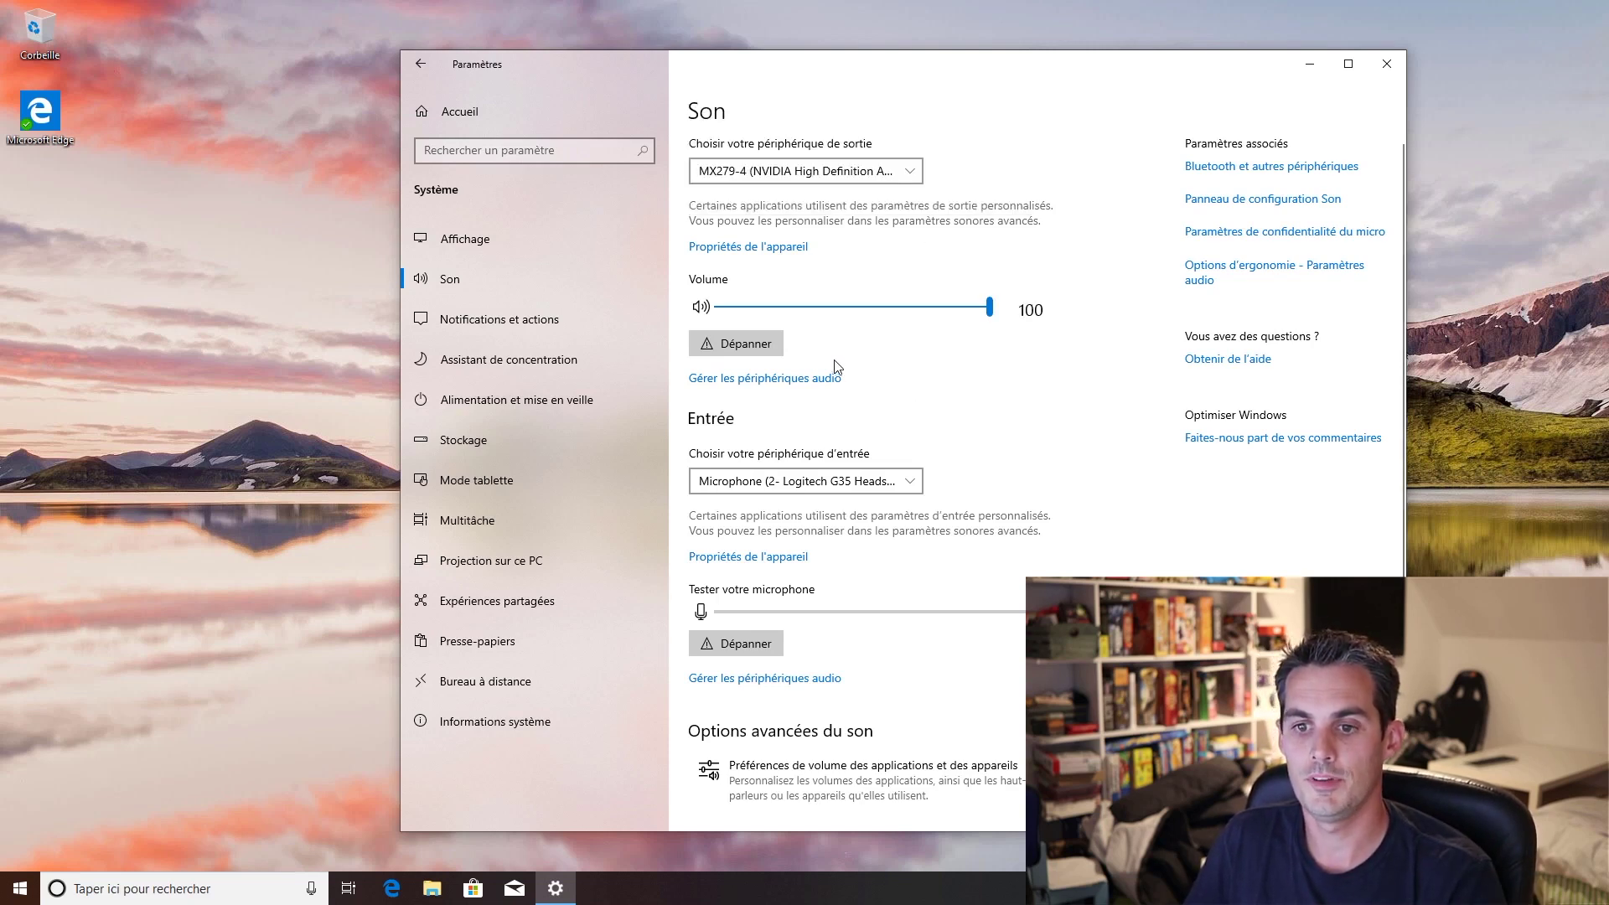
left_click(767, 247)
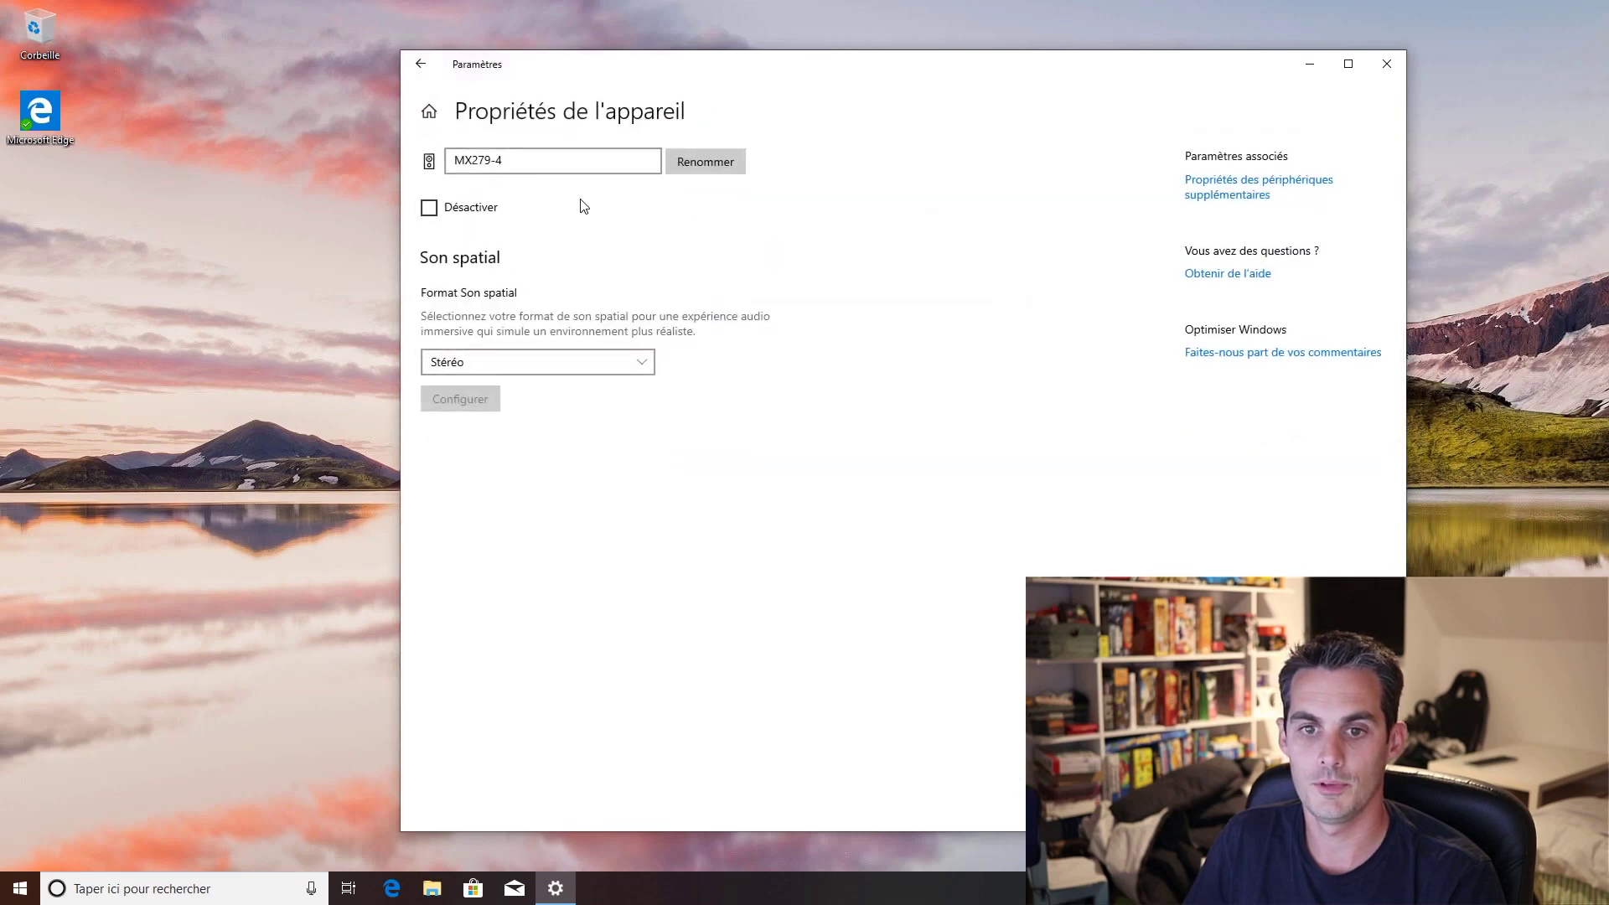
left_click_drag(545, 159, 424, 152)
type("S")
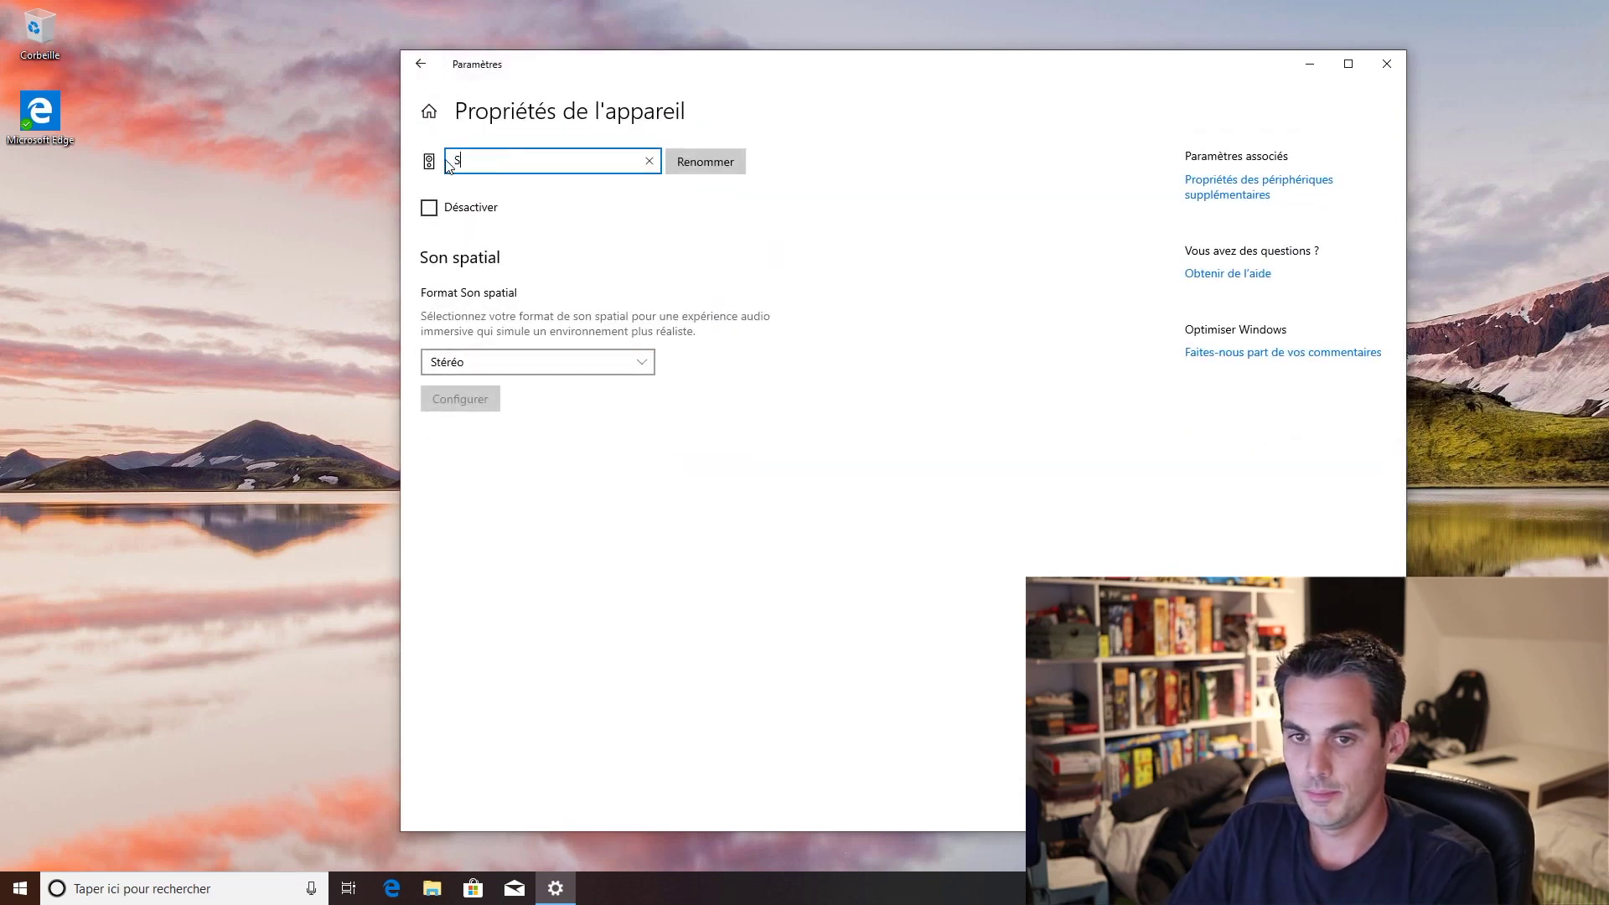
type("on Ecran")
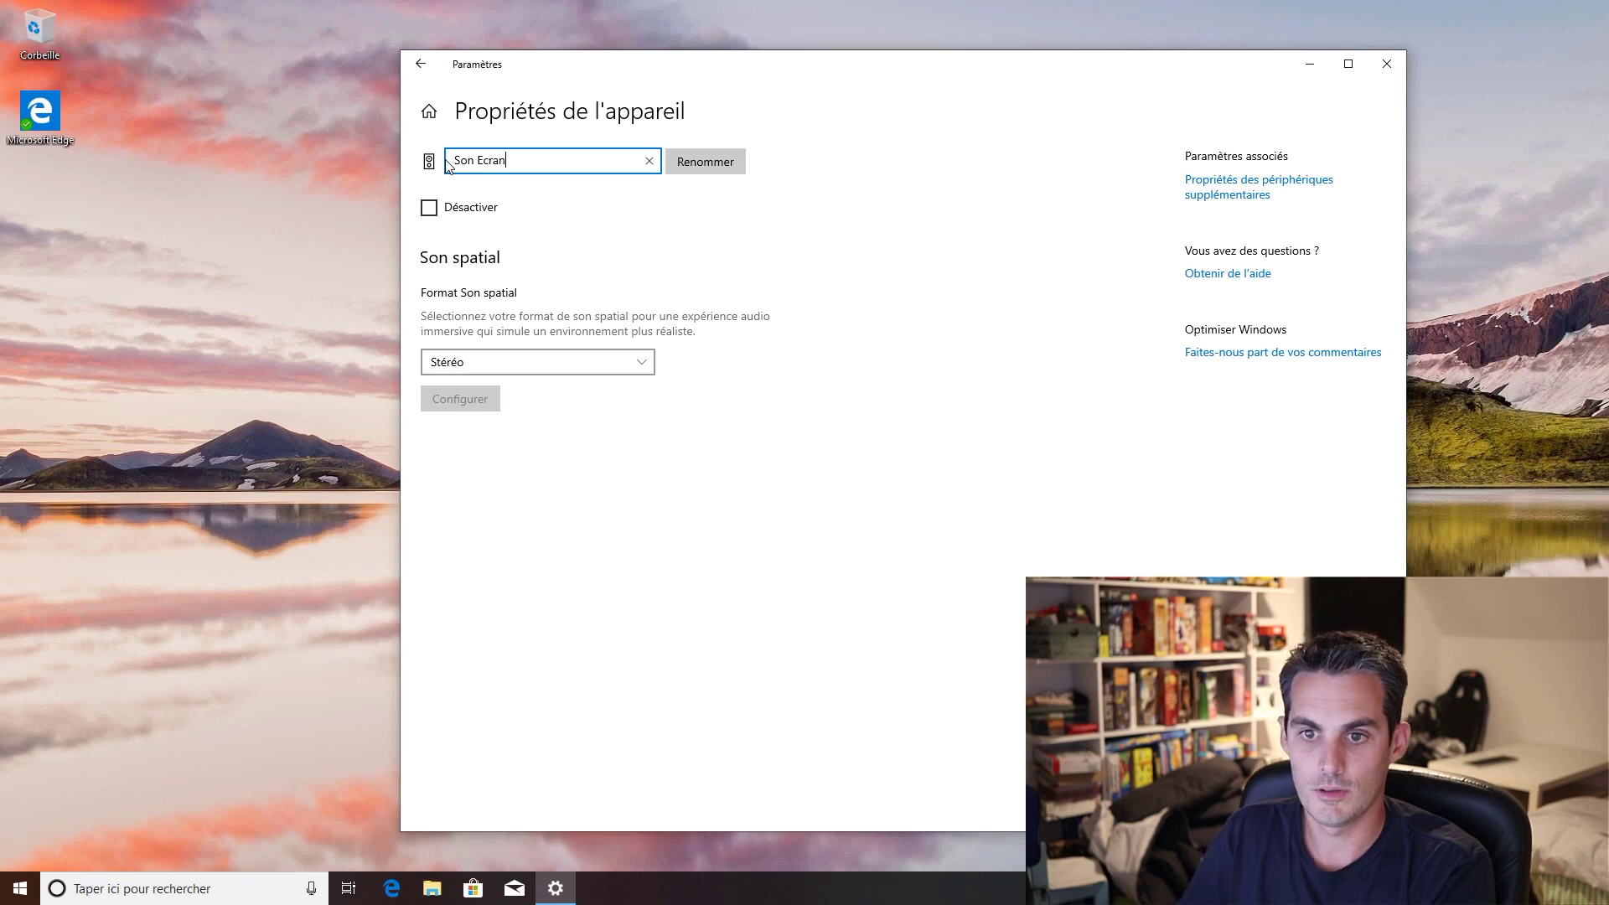
left_click(719, 164)
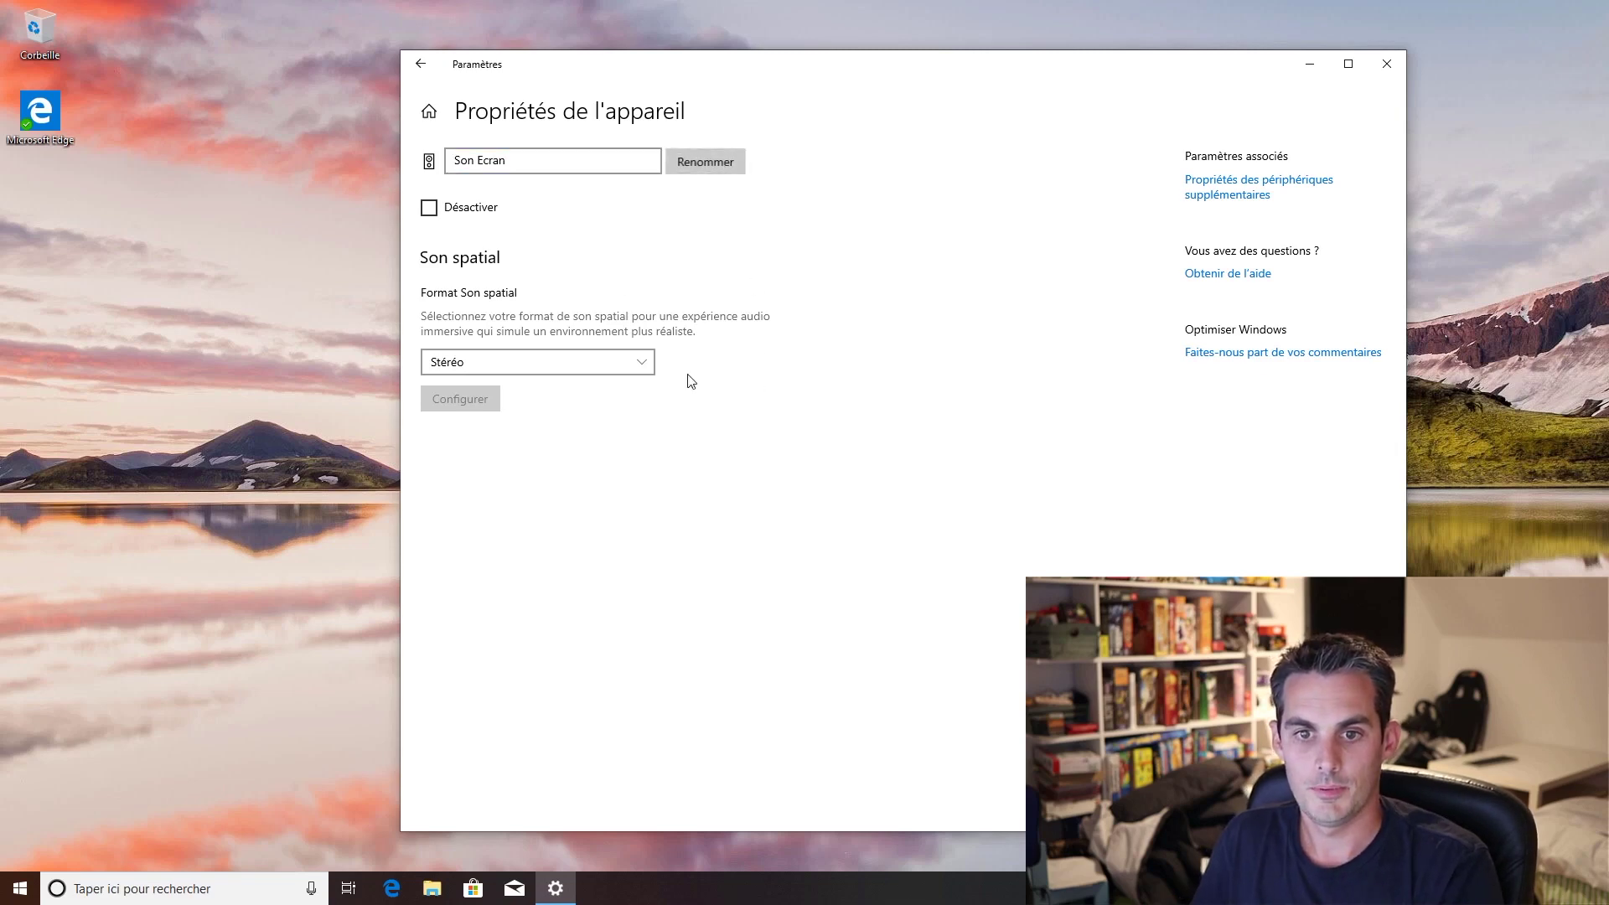
left_click(421, 65)
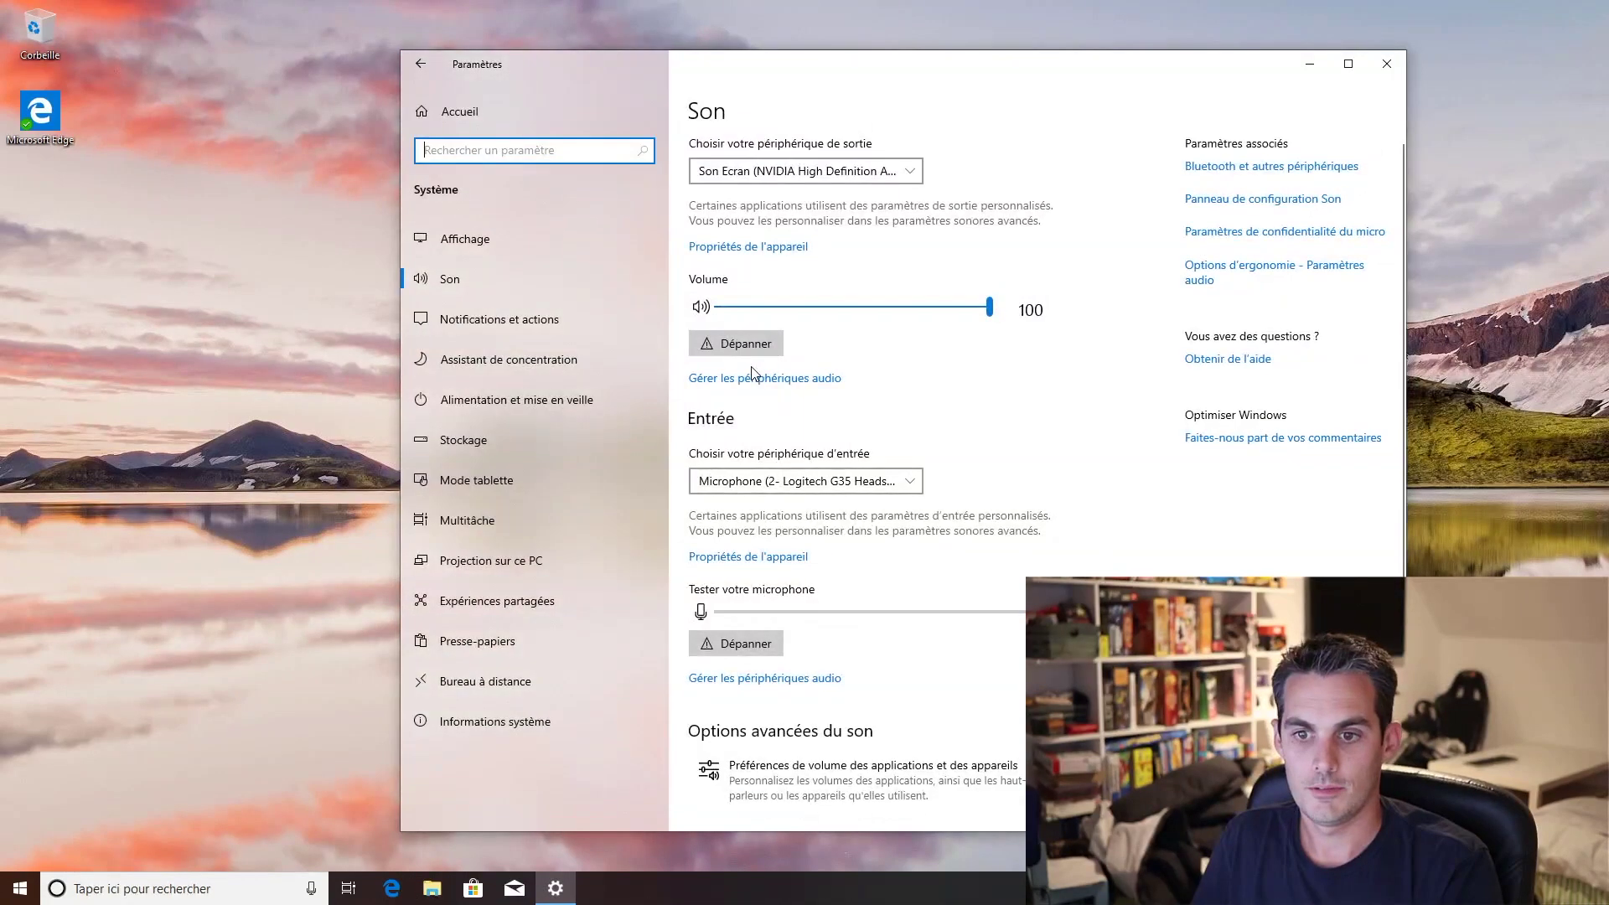
left_click(792, 170)
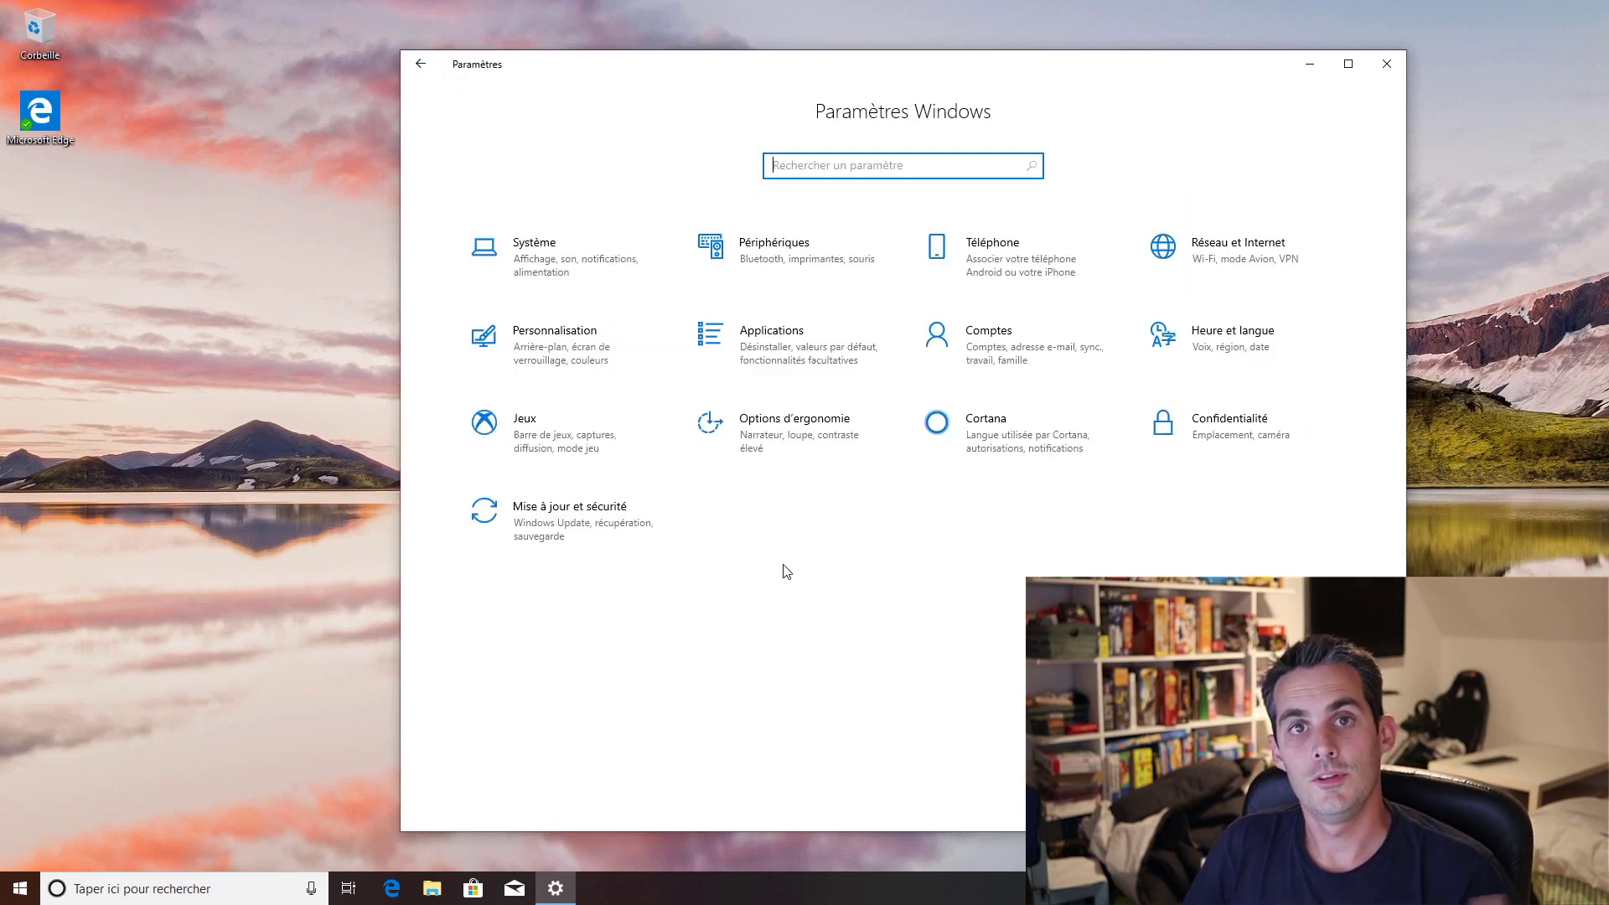
Browse the optional features that can be added from Applications et fonctionnalités in Windows Settings
left_click(787, 369)
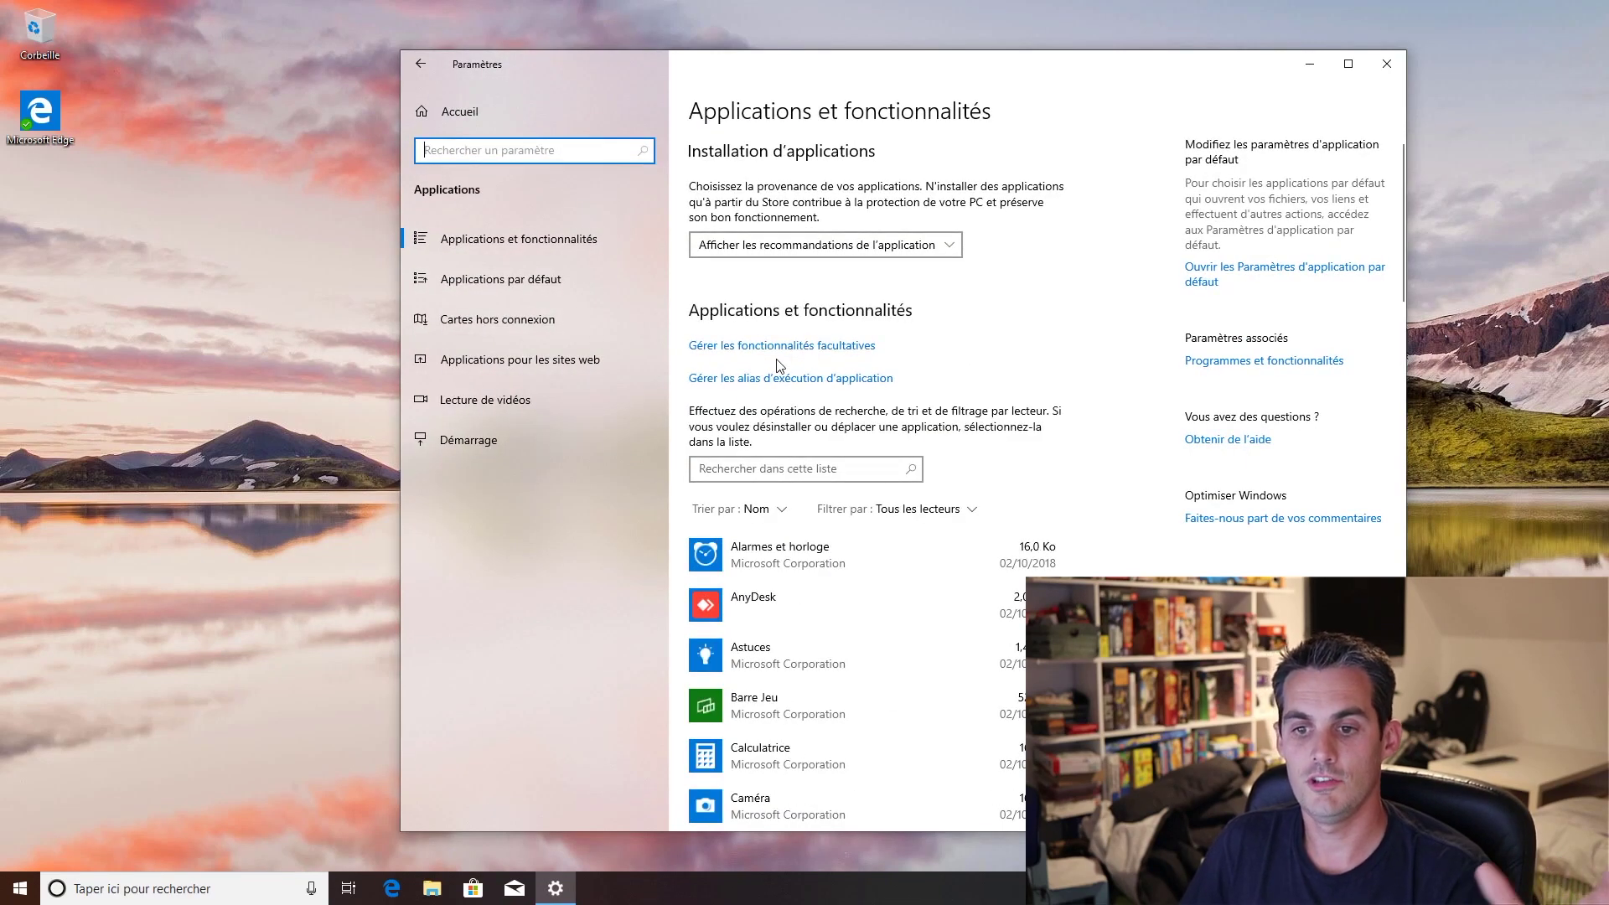
left_click(788, 346)
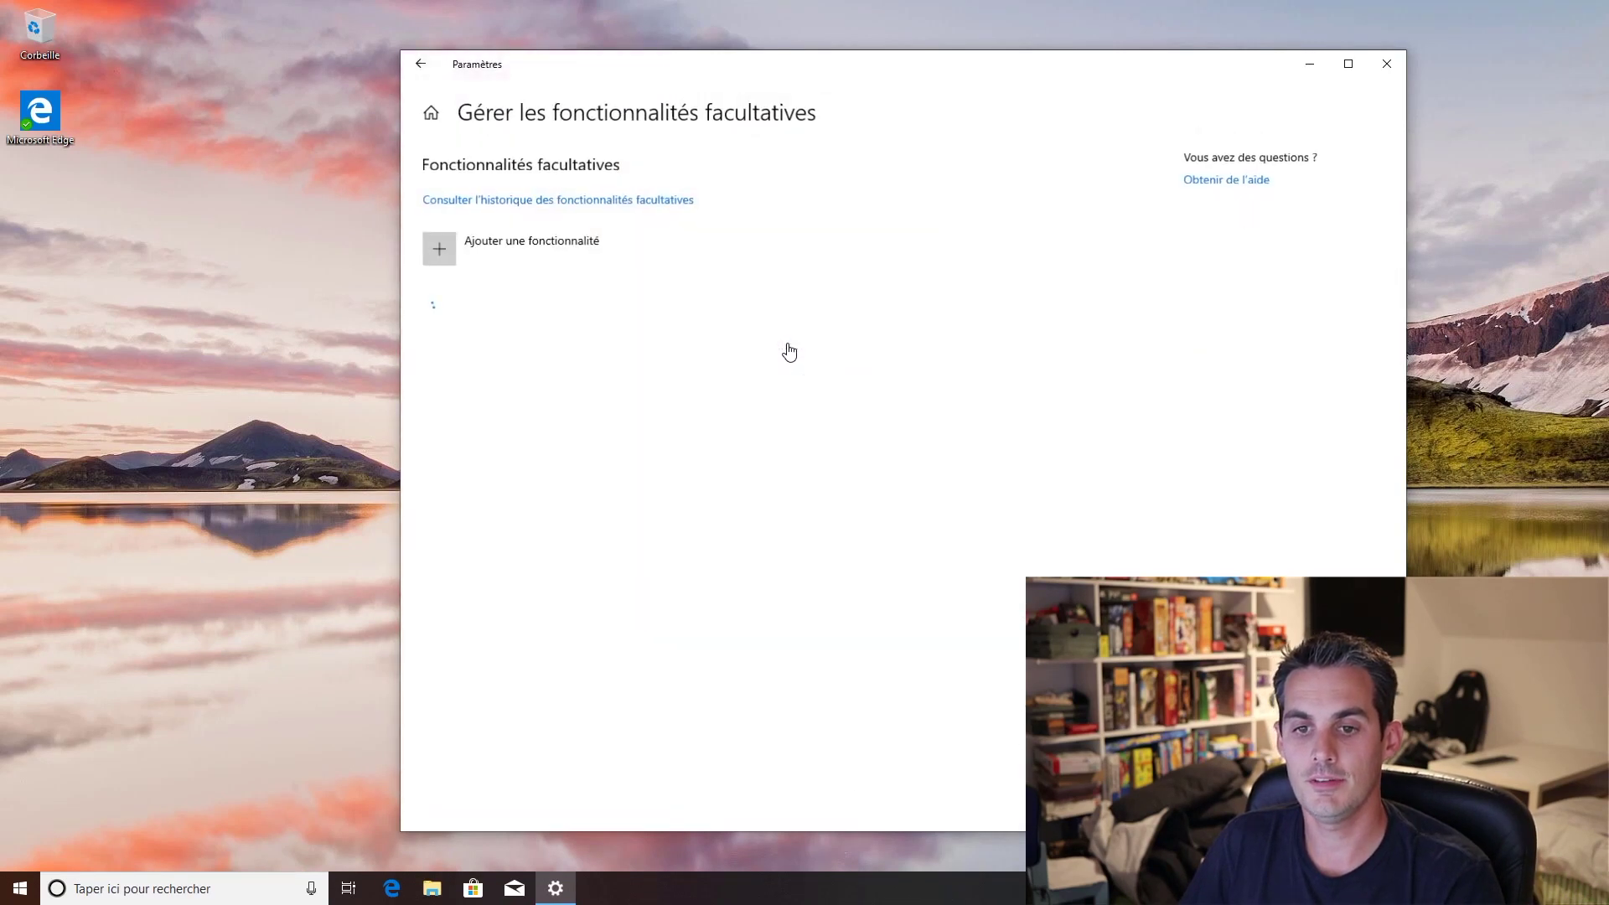
left_click(593, 257)
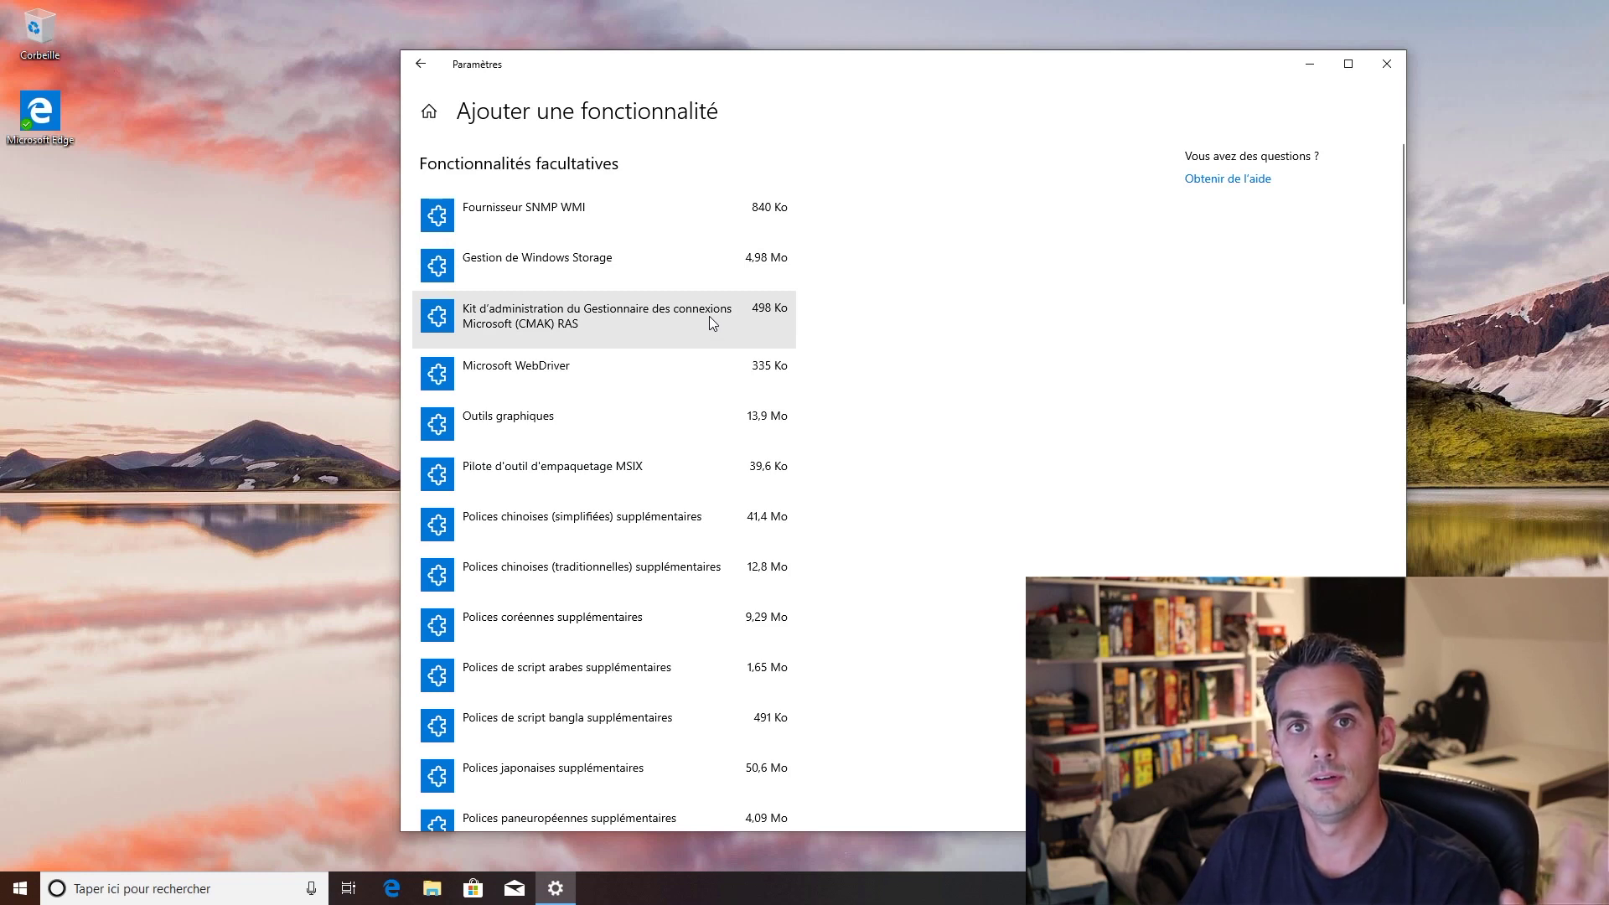
scroll(709, 314, "down", 20)
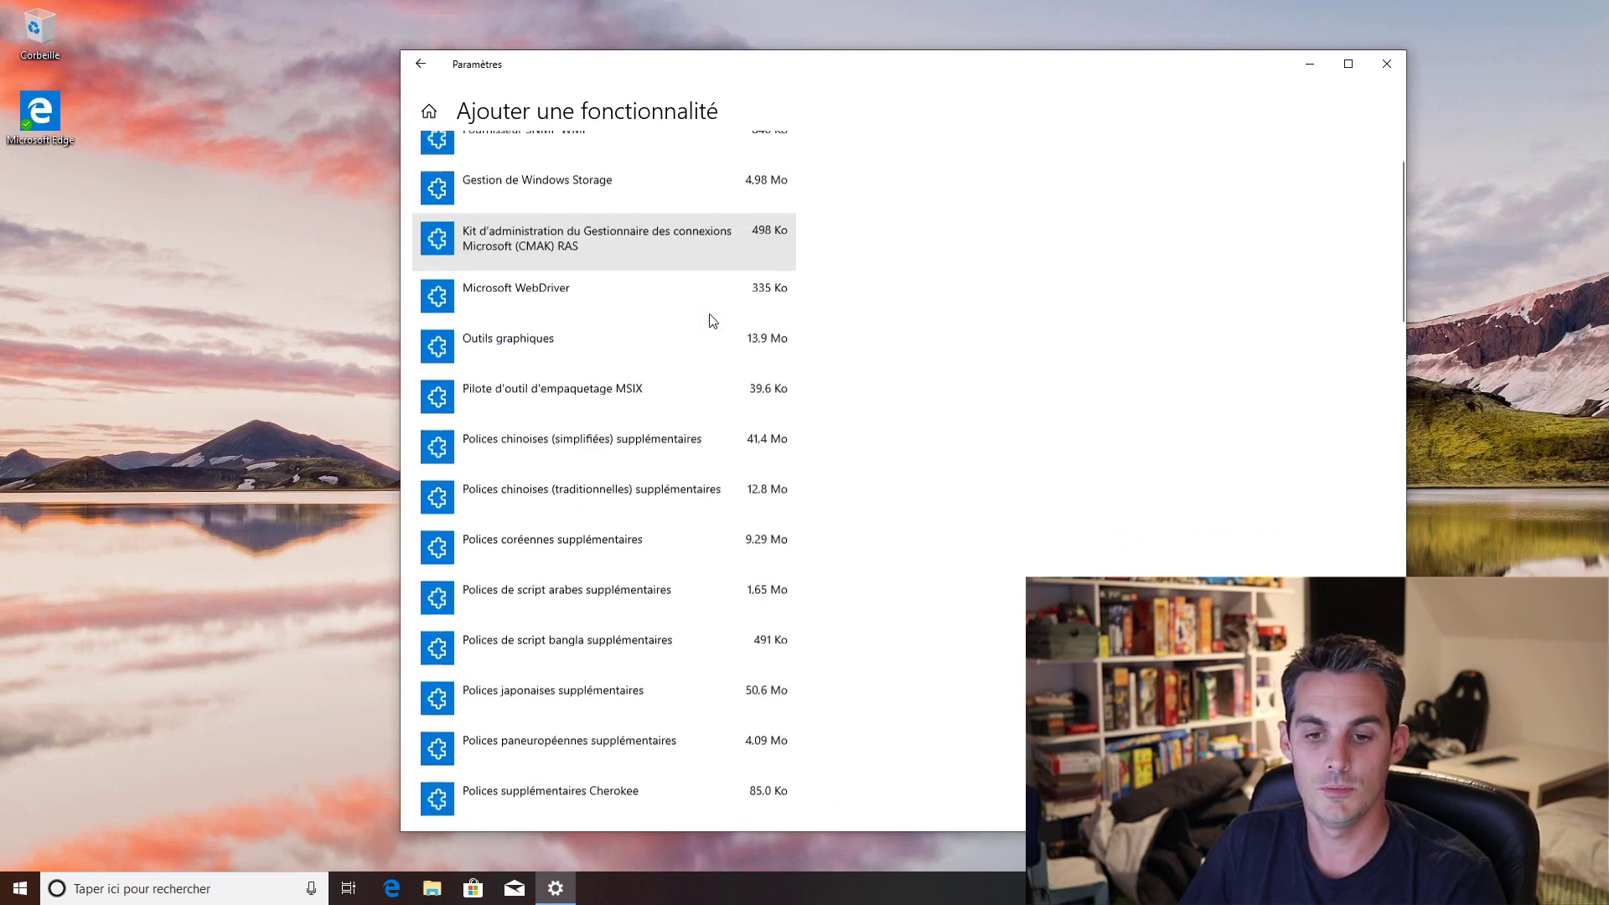
Read the description of the optional feature RSAT : gestionnaire de serveur, and return to the Paramètres Windows home page
scroll(711, 321, "down", 5)
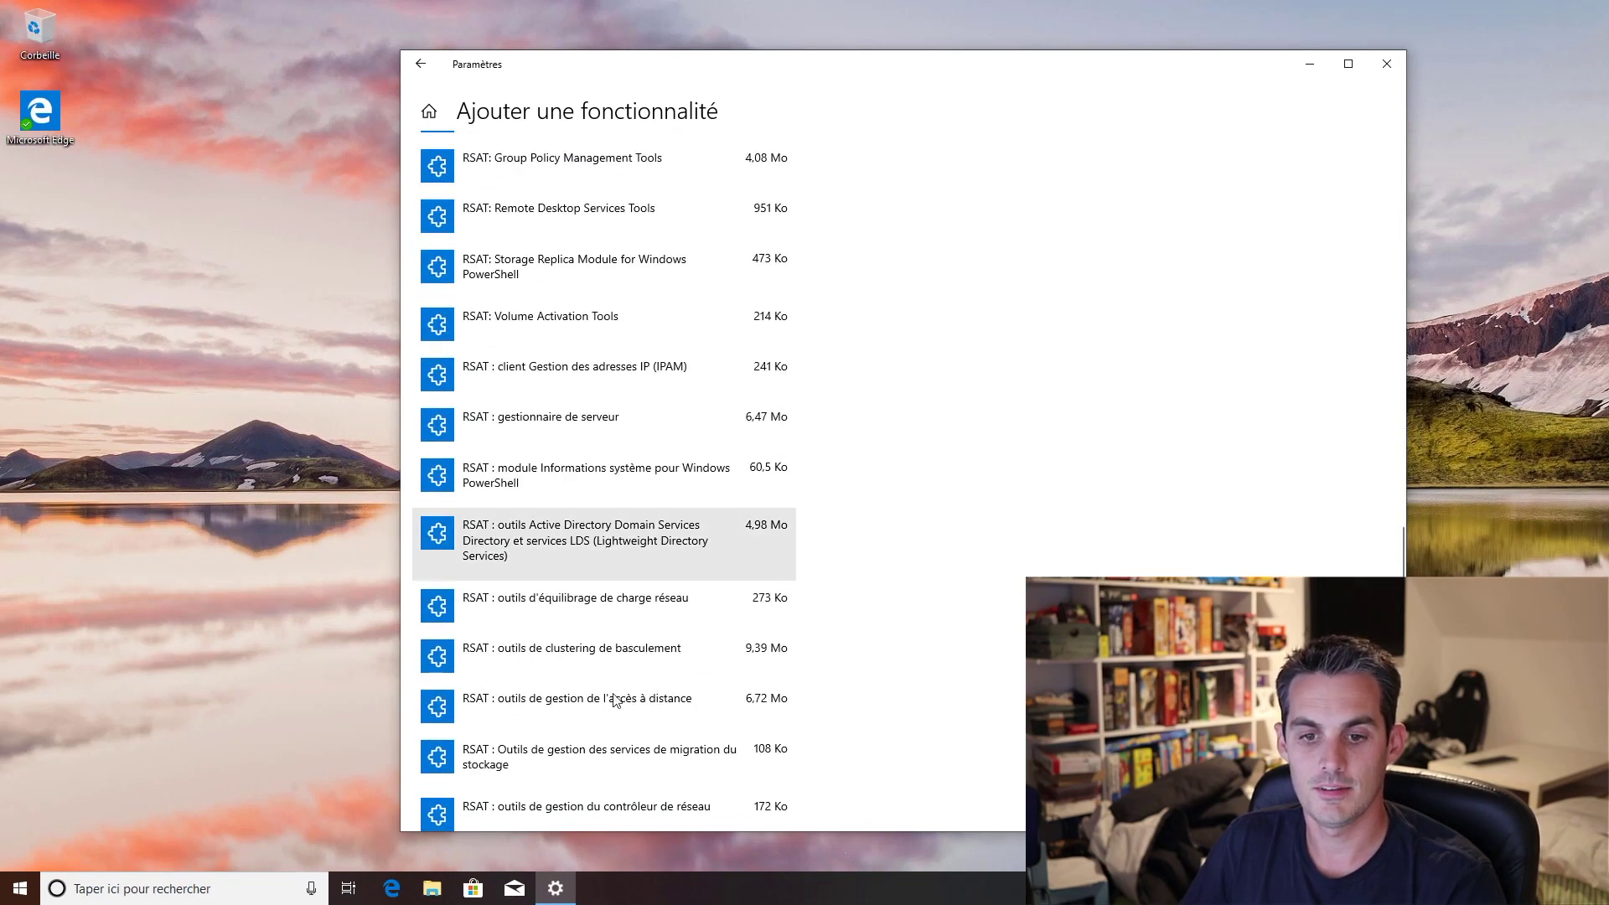
left_click(611, 429)
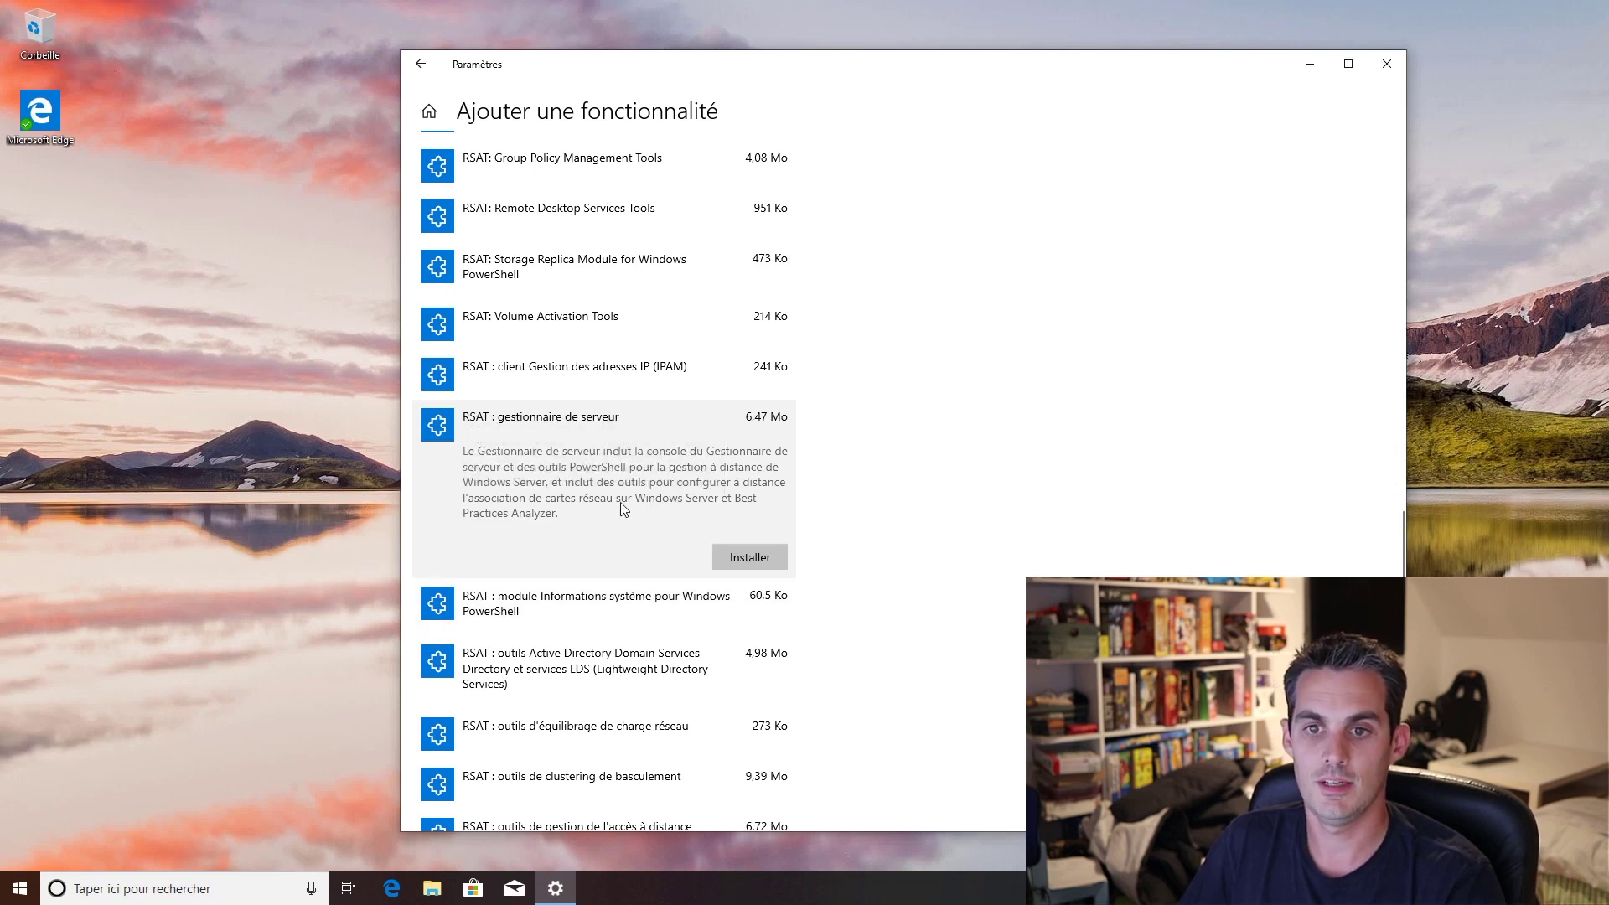
left_click(434, 105)
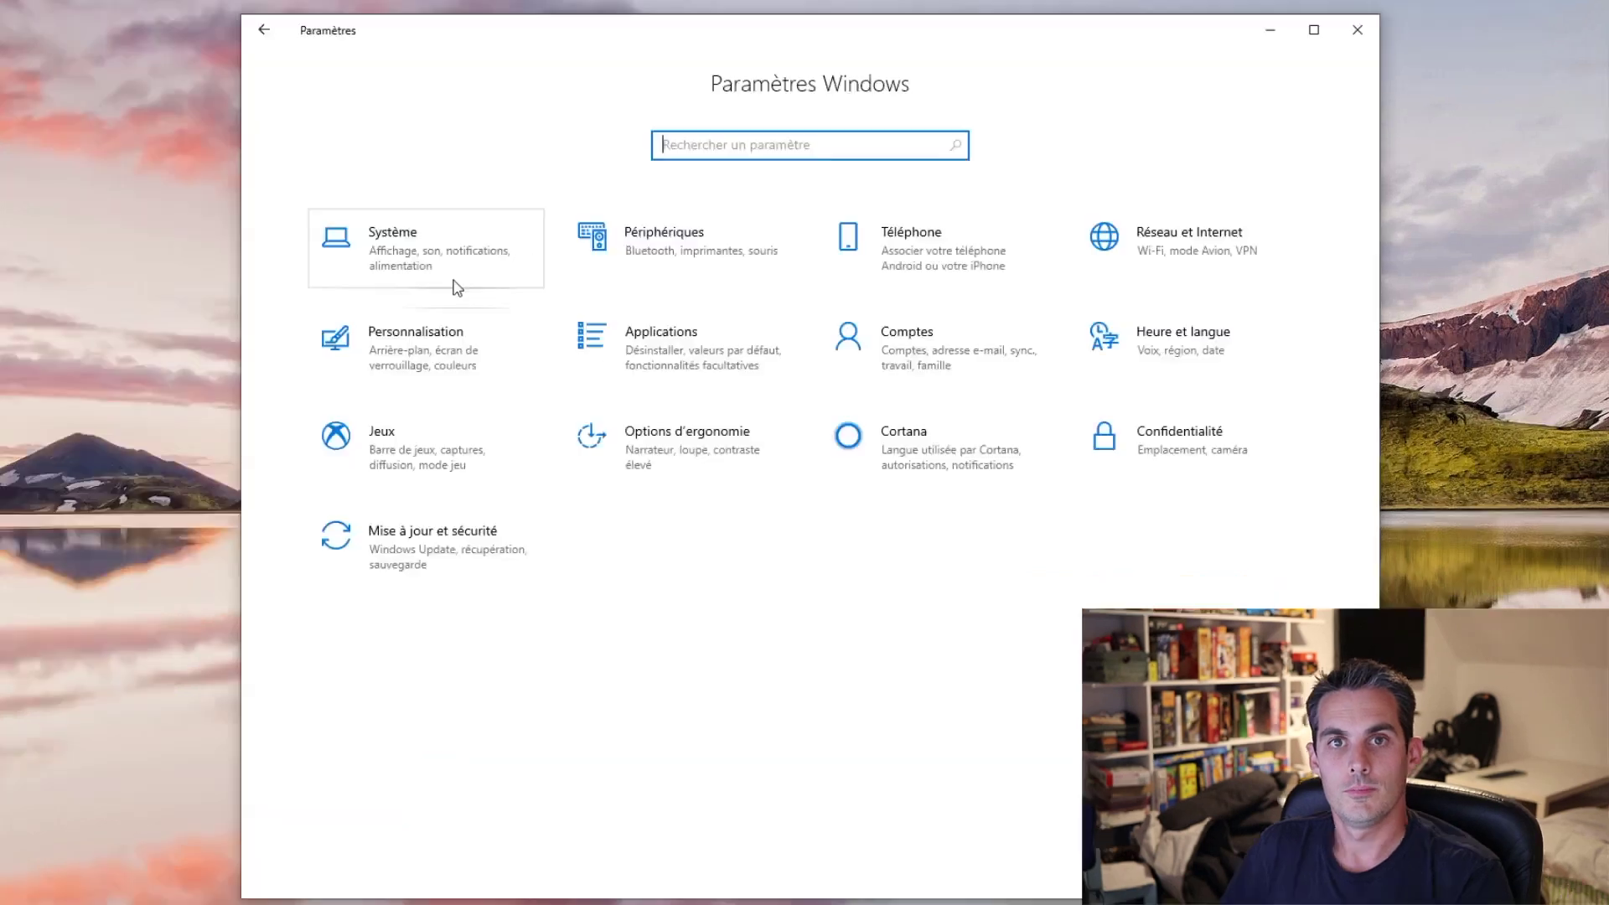
View the Presse-papiers settings under Système and the Saisie settings under Périphériques
left_click(453, 282)
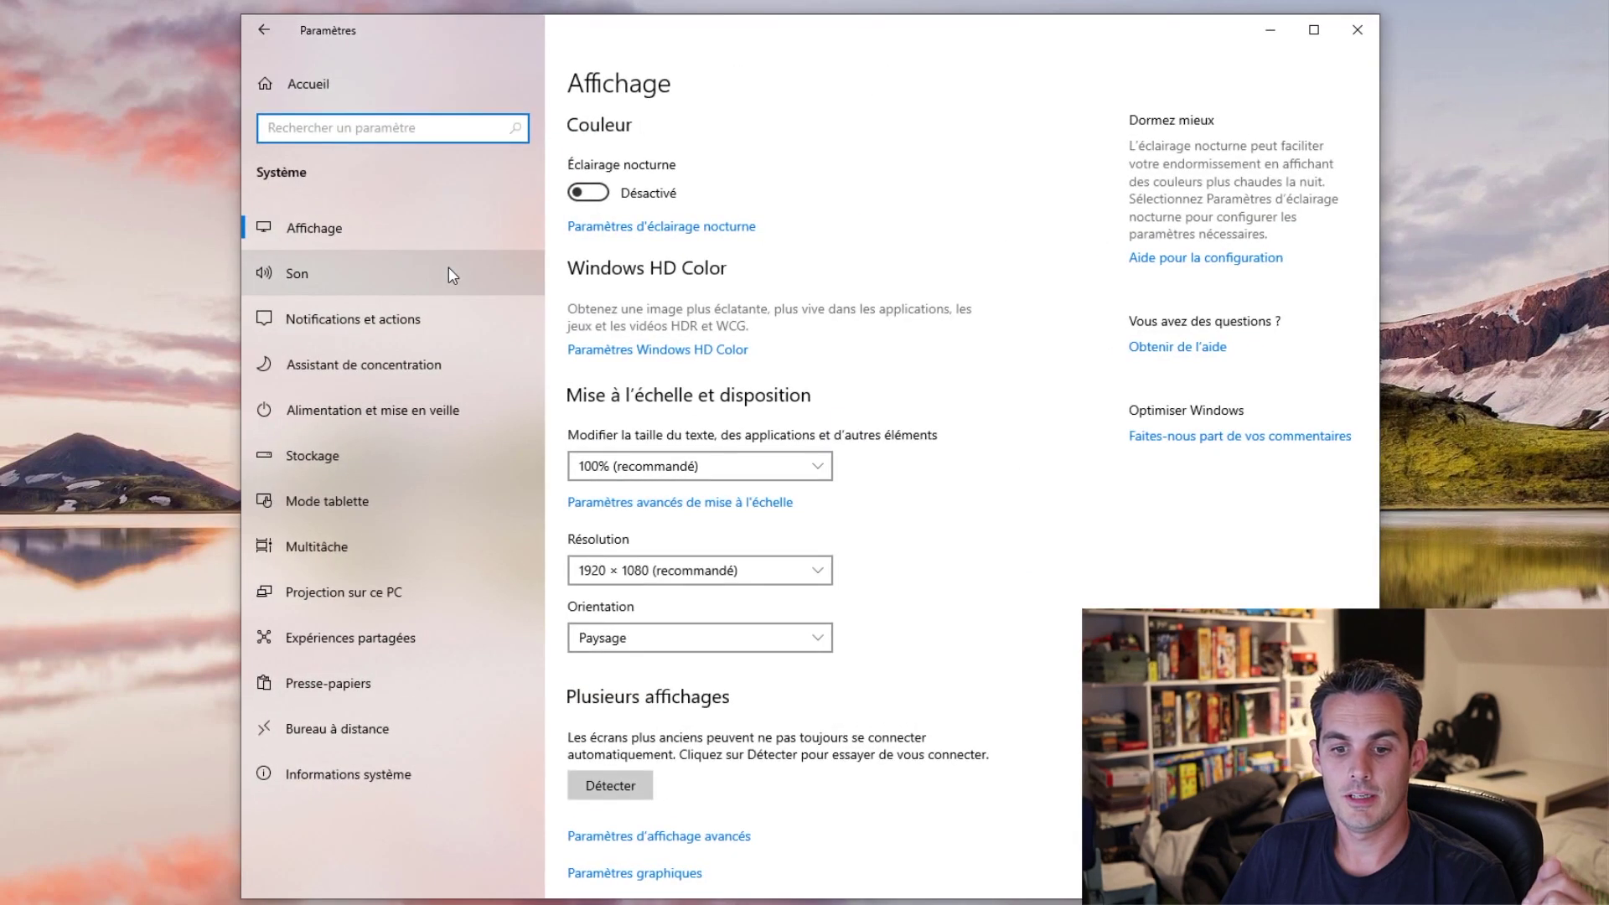
left_click(355, 685)
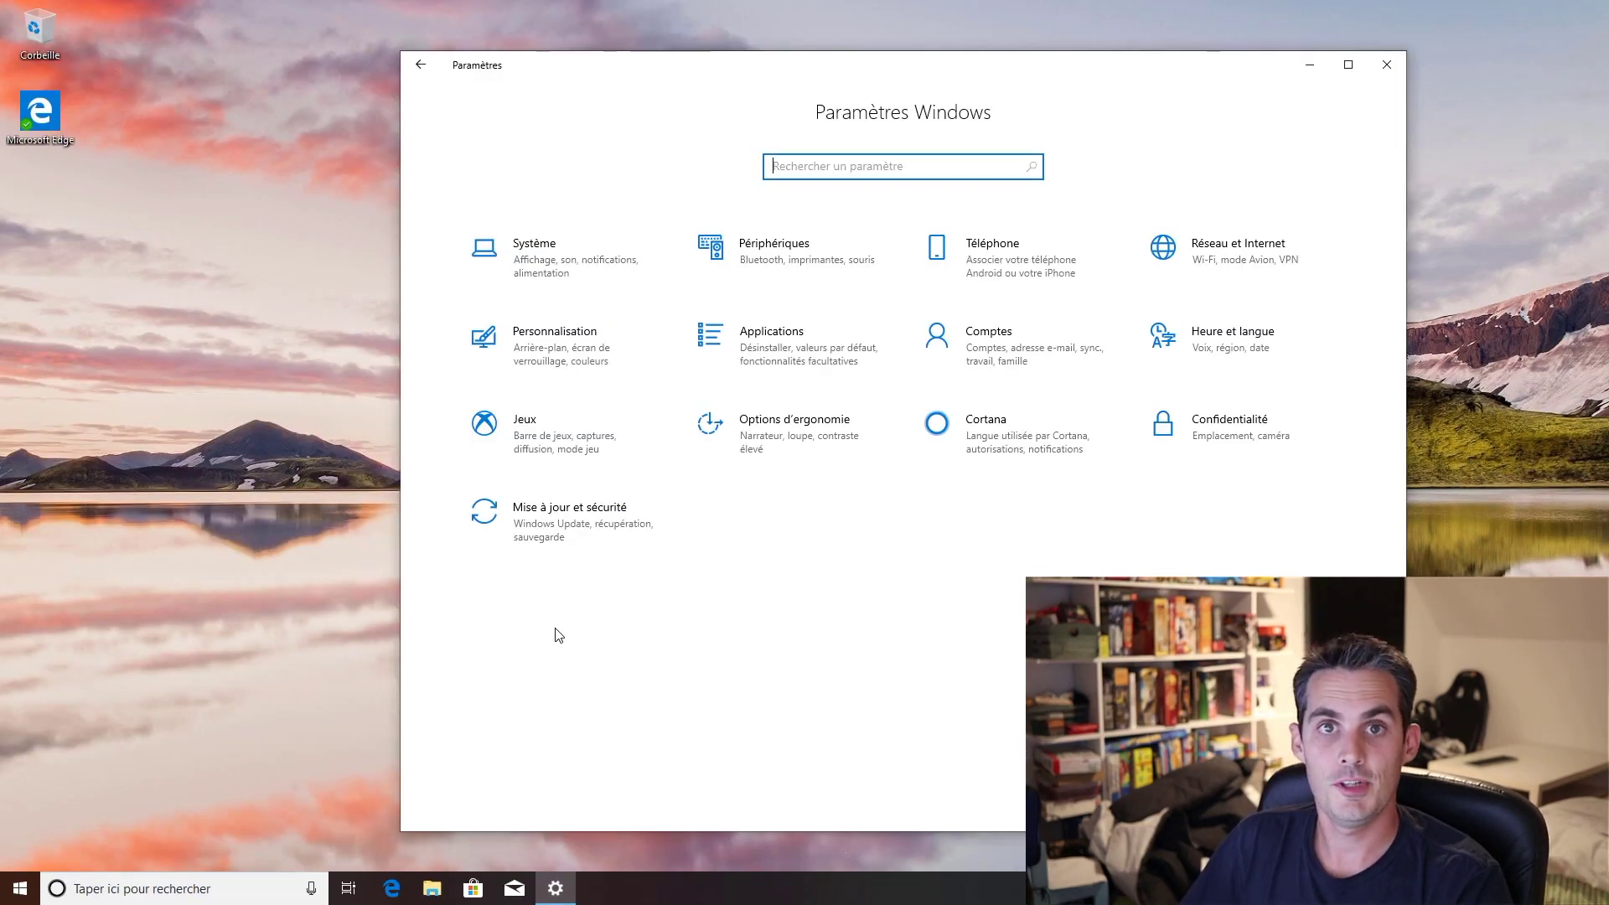
left_click(754, 266)
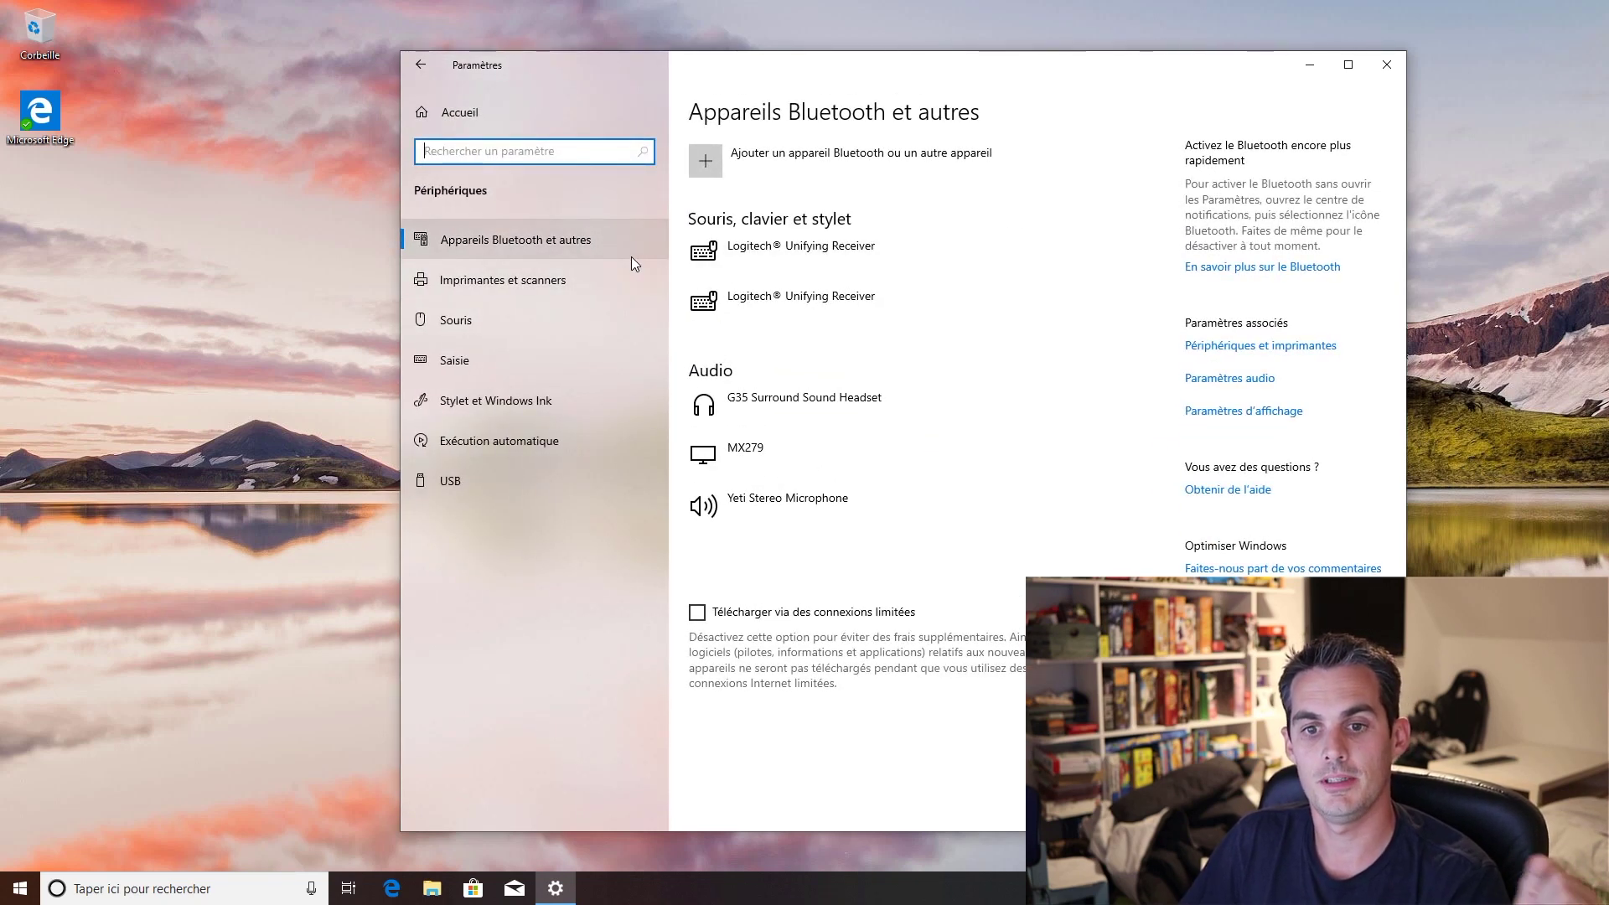
left_click(520, 357)
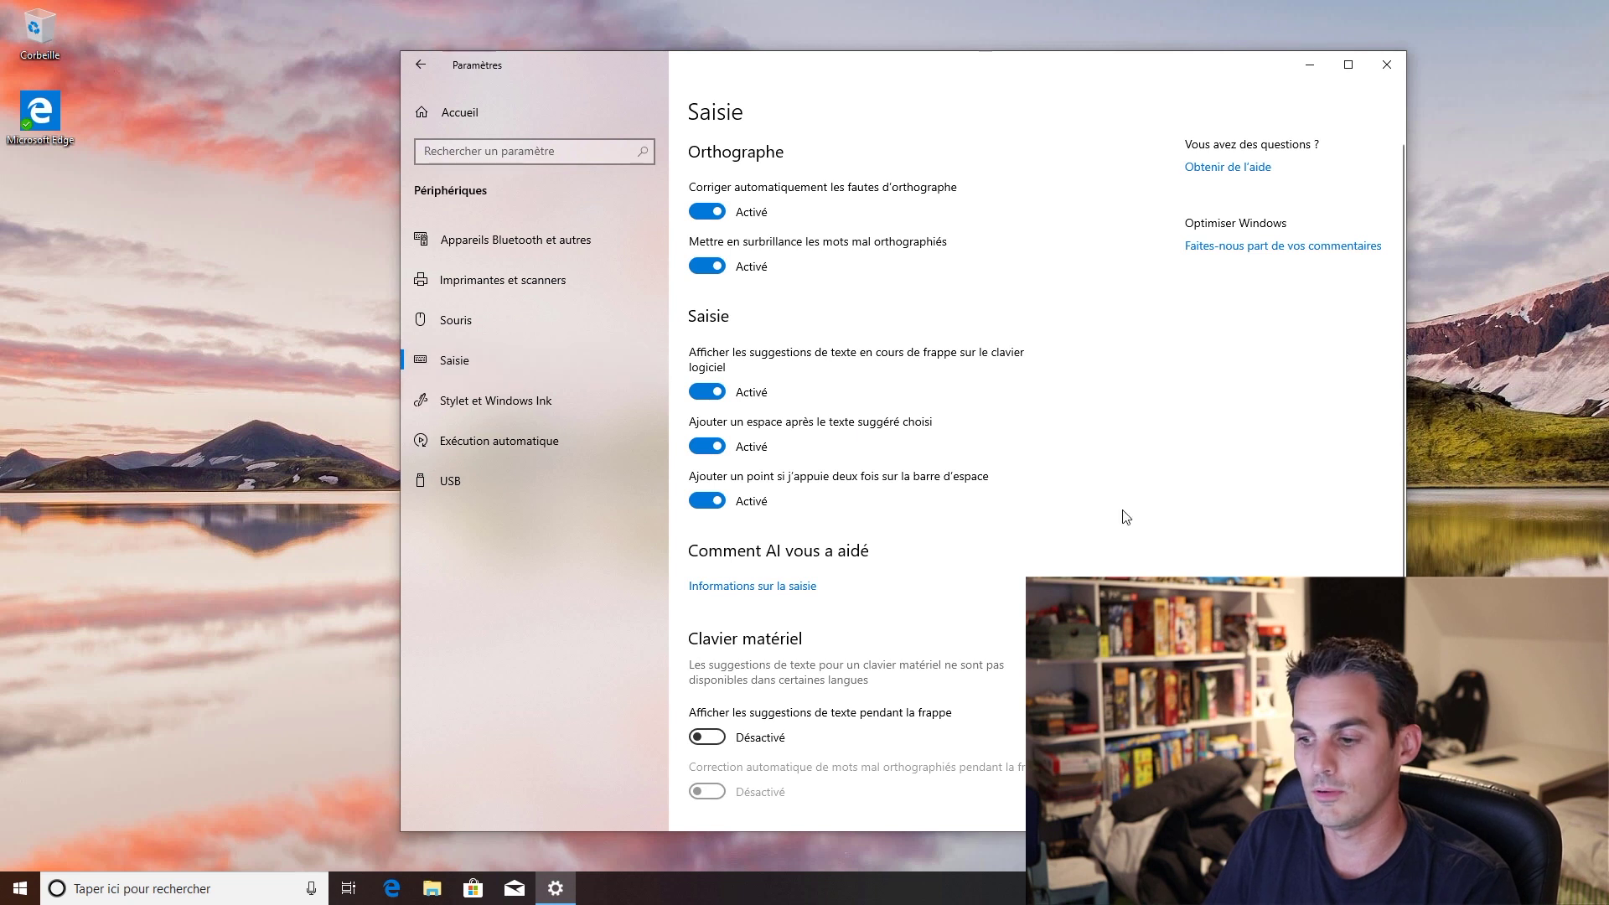
Turn on Mode tablette from the action center's quick actions
left_click(1535, 889)
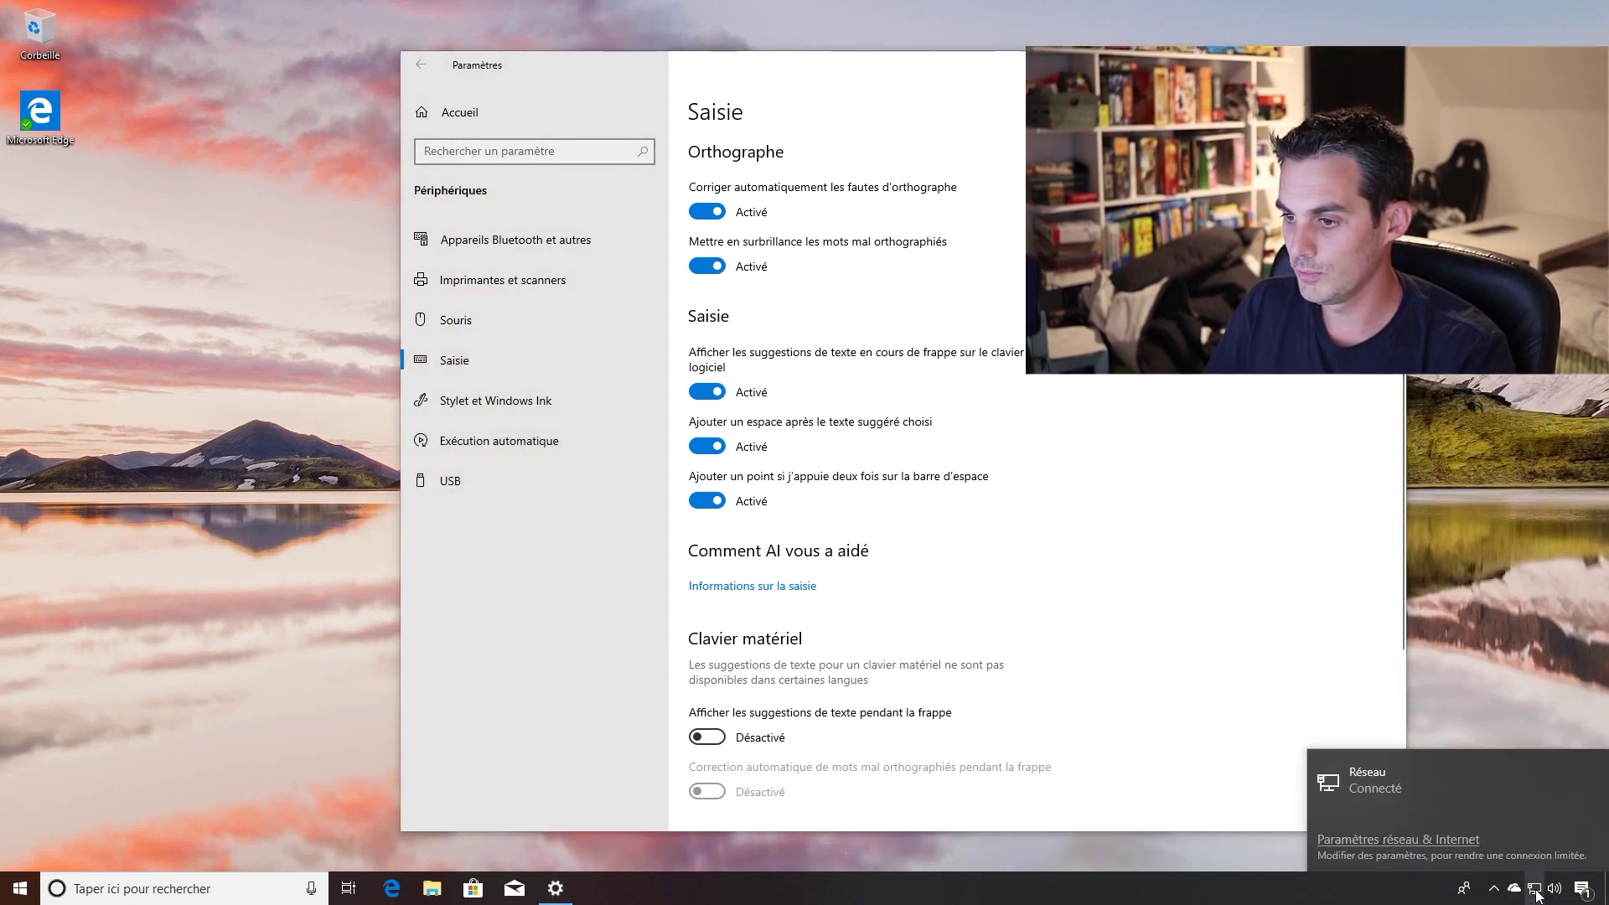
left_click(1554, 888)
left_click(1582, 888)
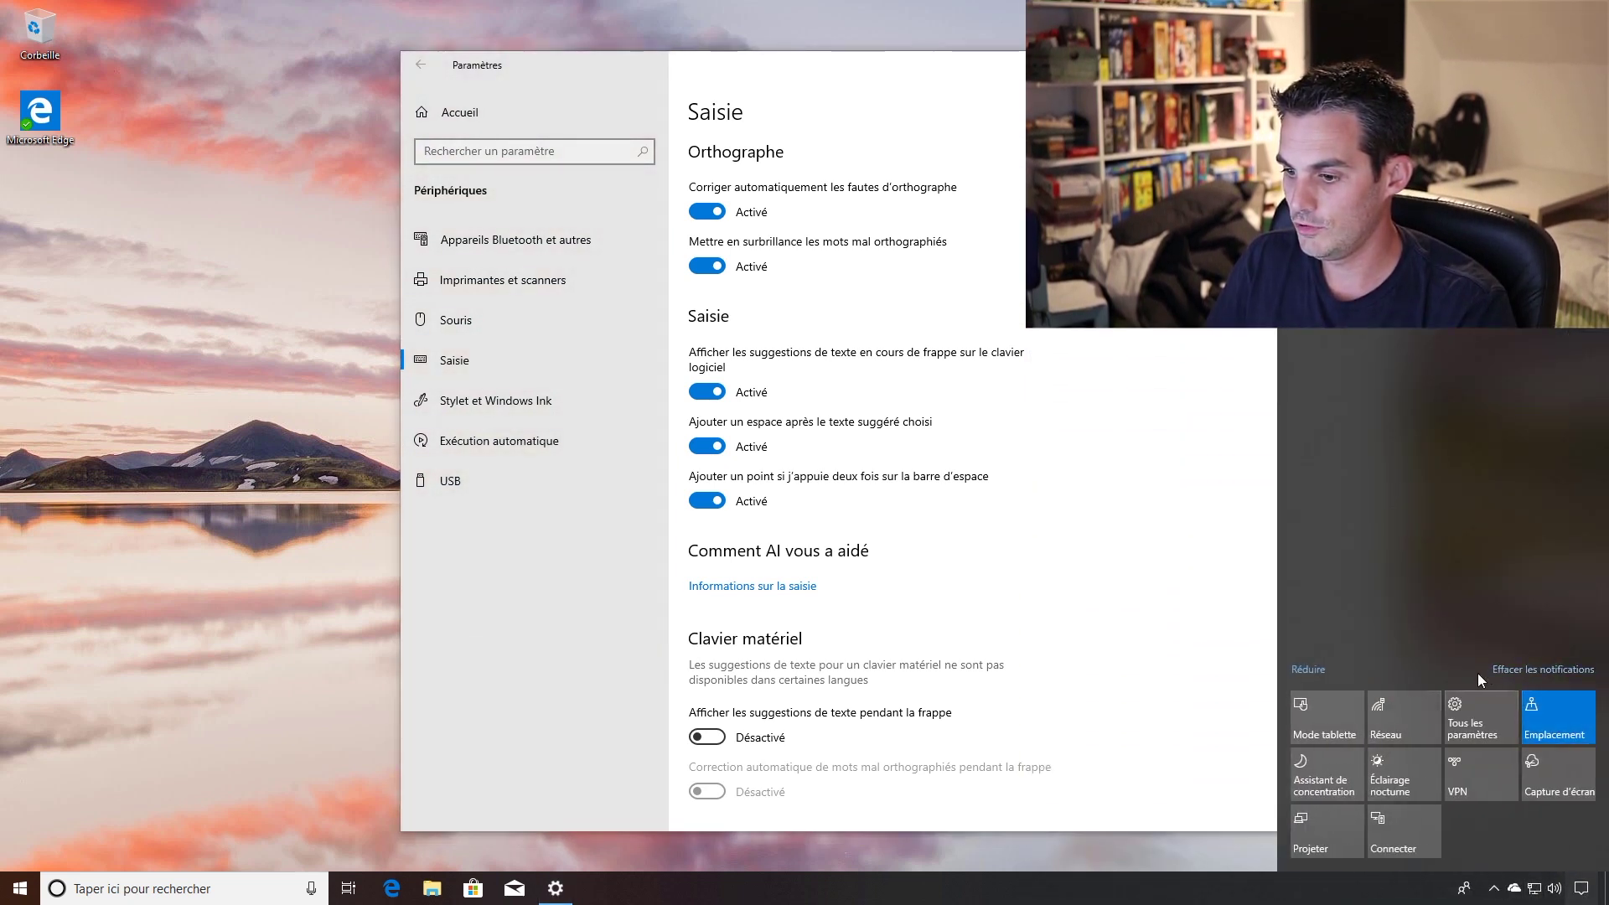
left_click(1307, 712)
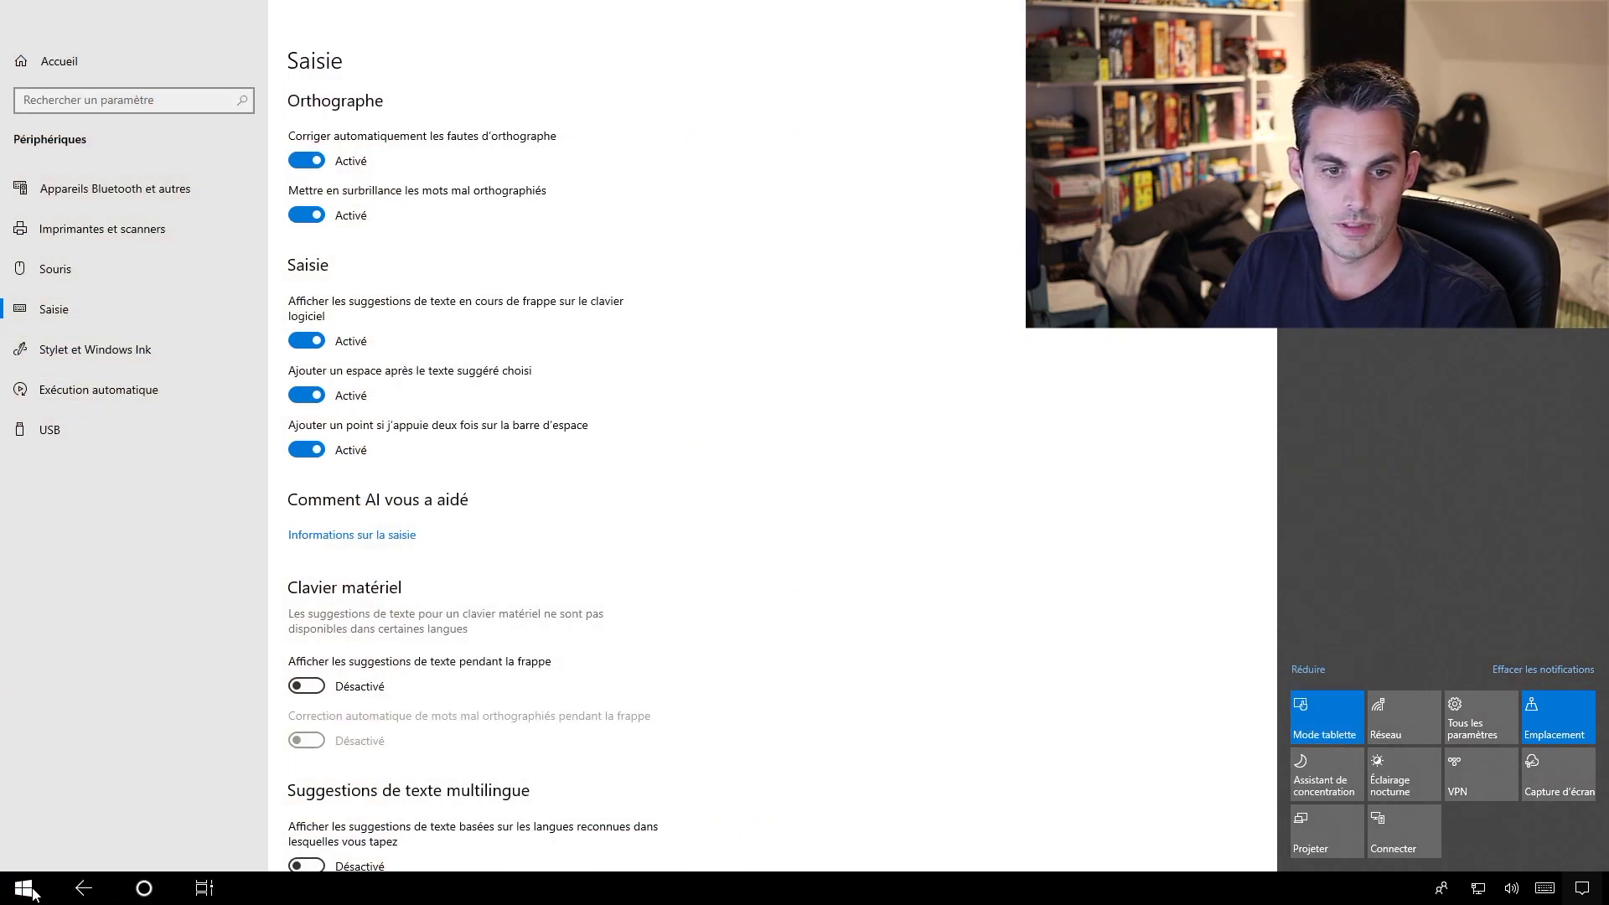
Swipe the word Conseillère into the settings search field with the touch keyboard, and replace it with the suggestion Console
left_click(153, 101)
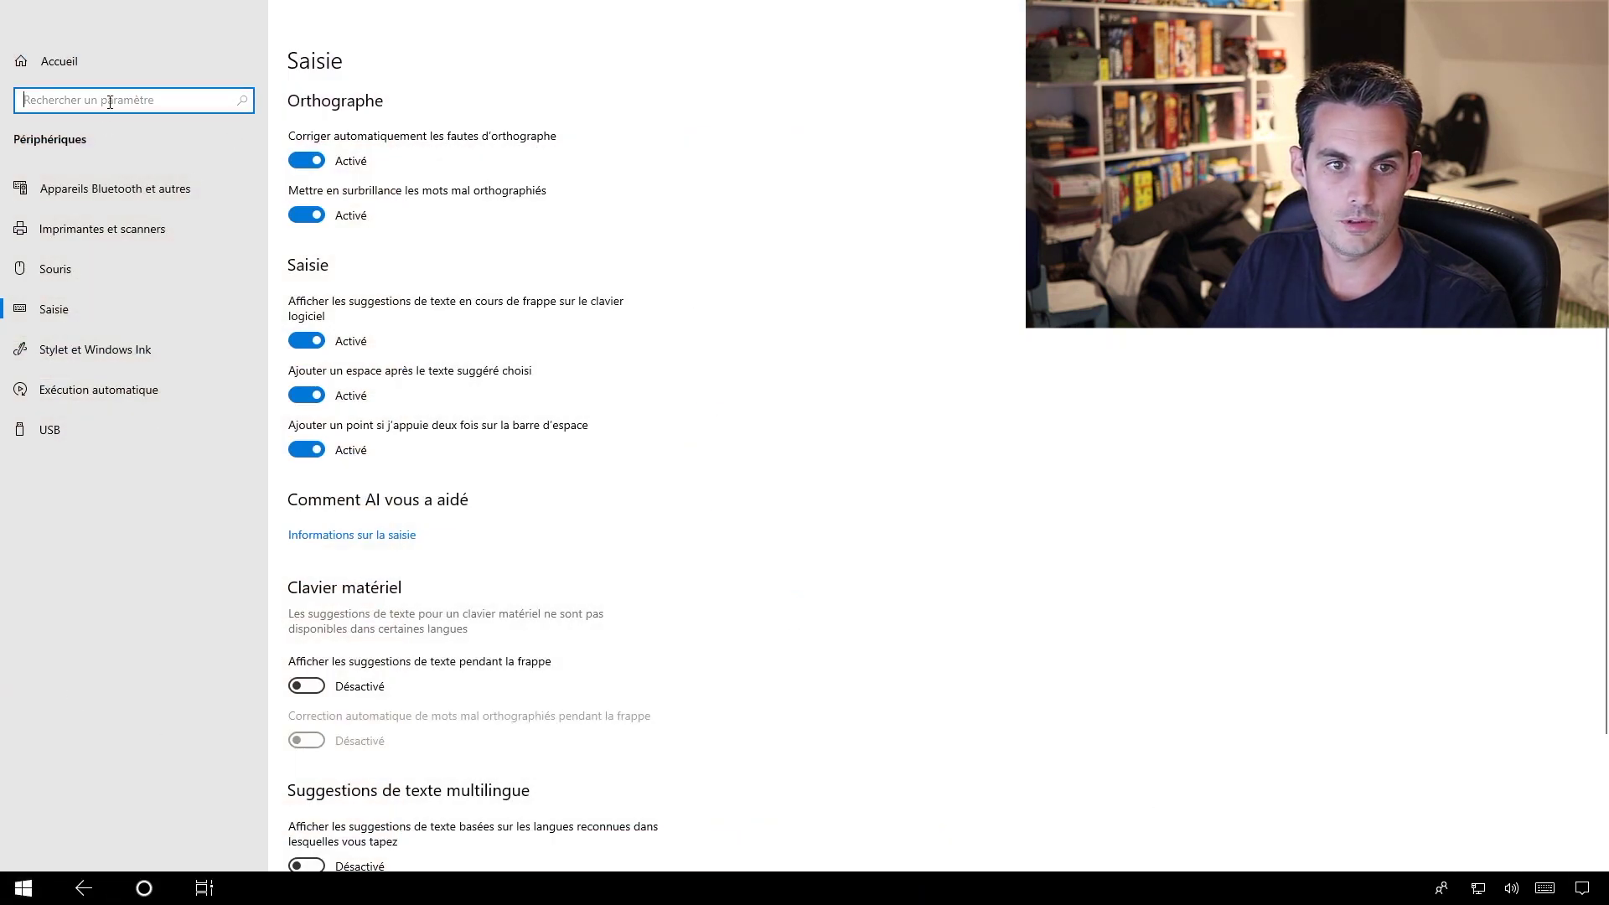
left_click(1544, 889)
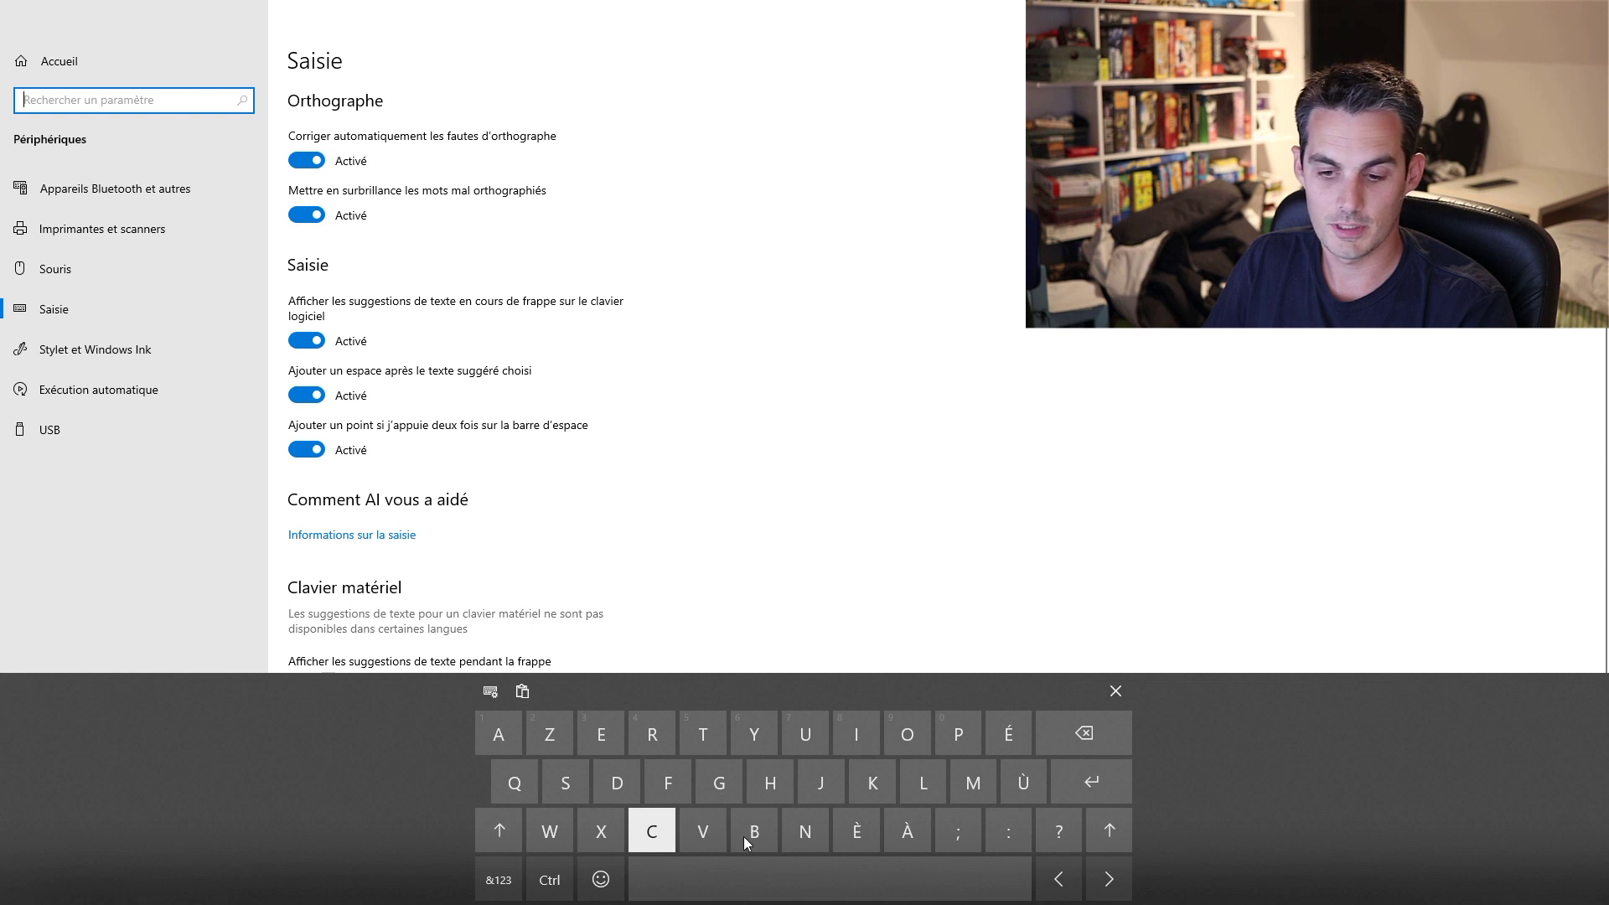
left_click_drag(649, 836, 861, 752)
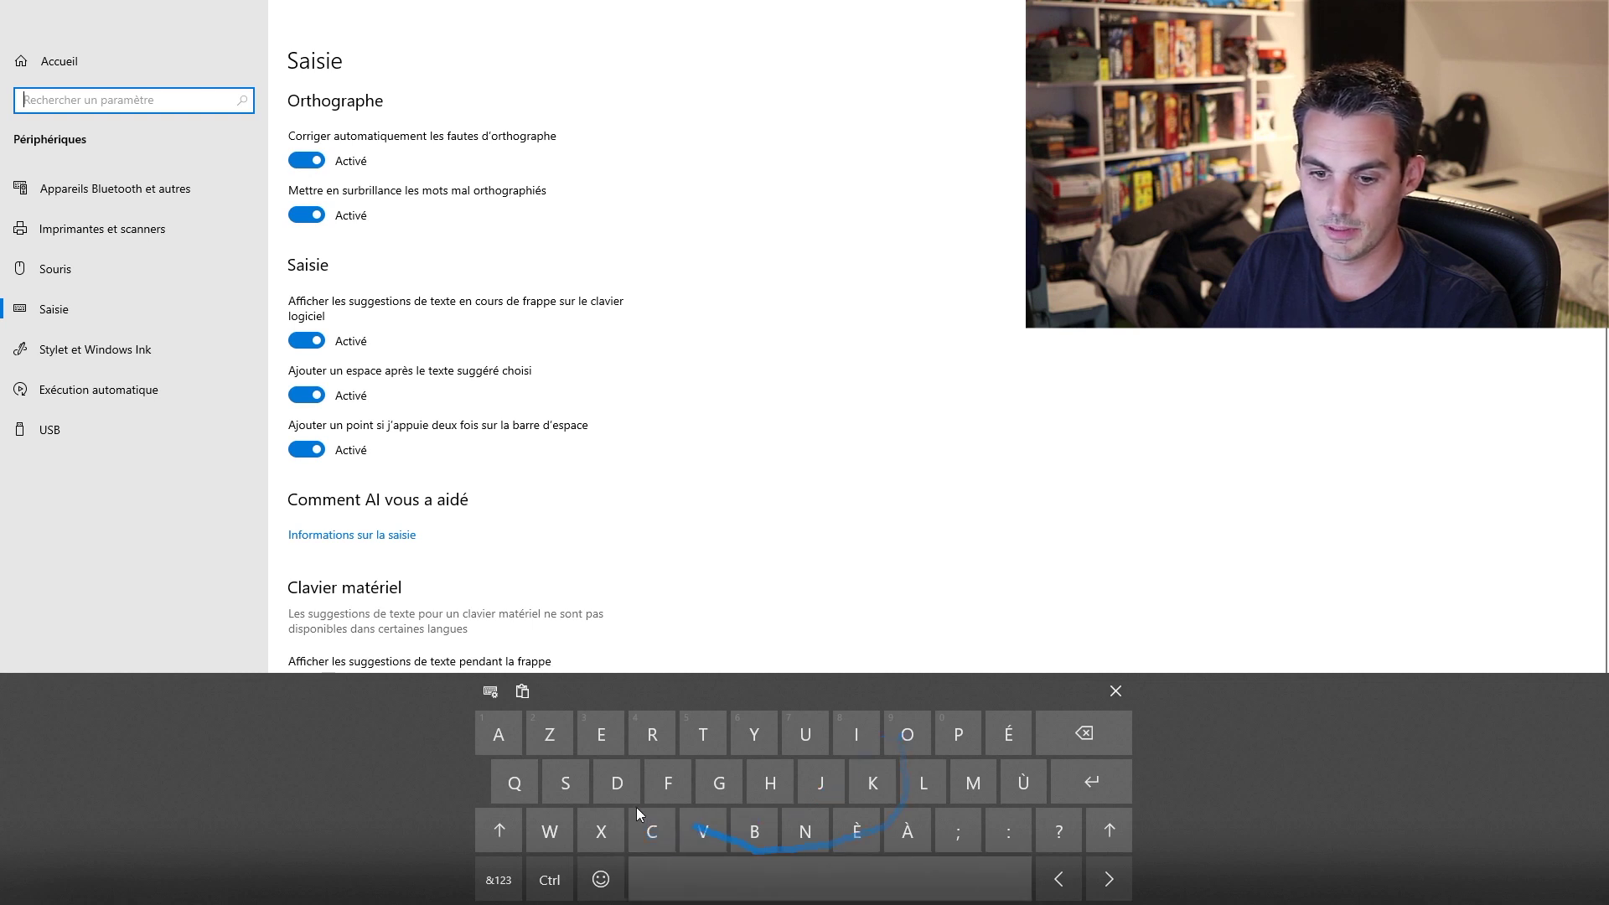
left_click_drag(757, 768, 608, 739)
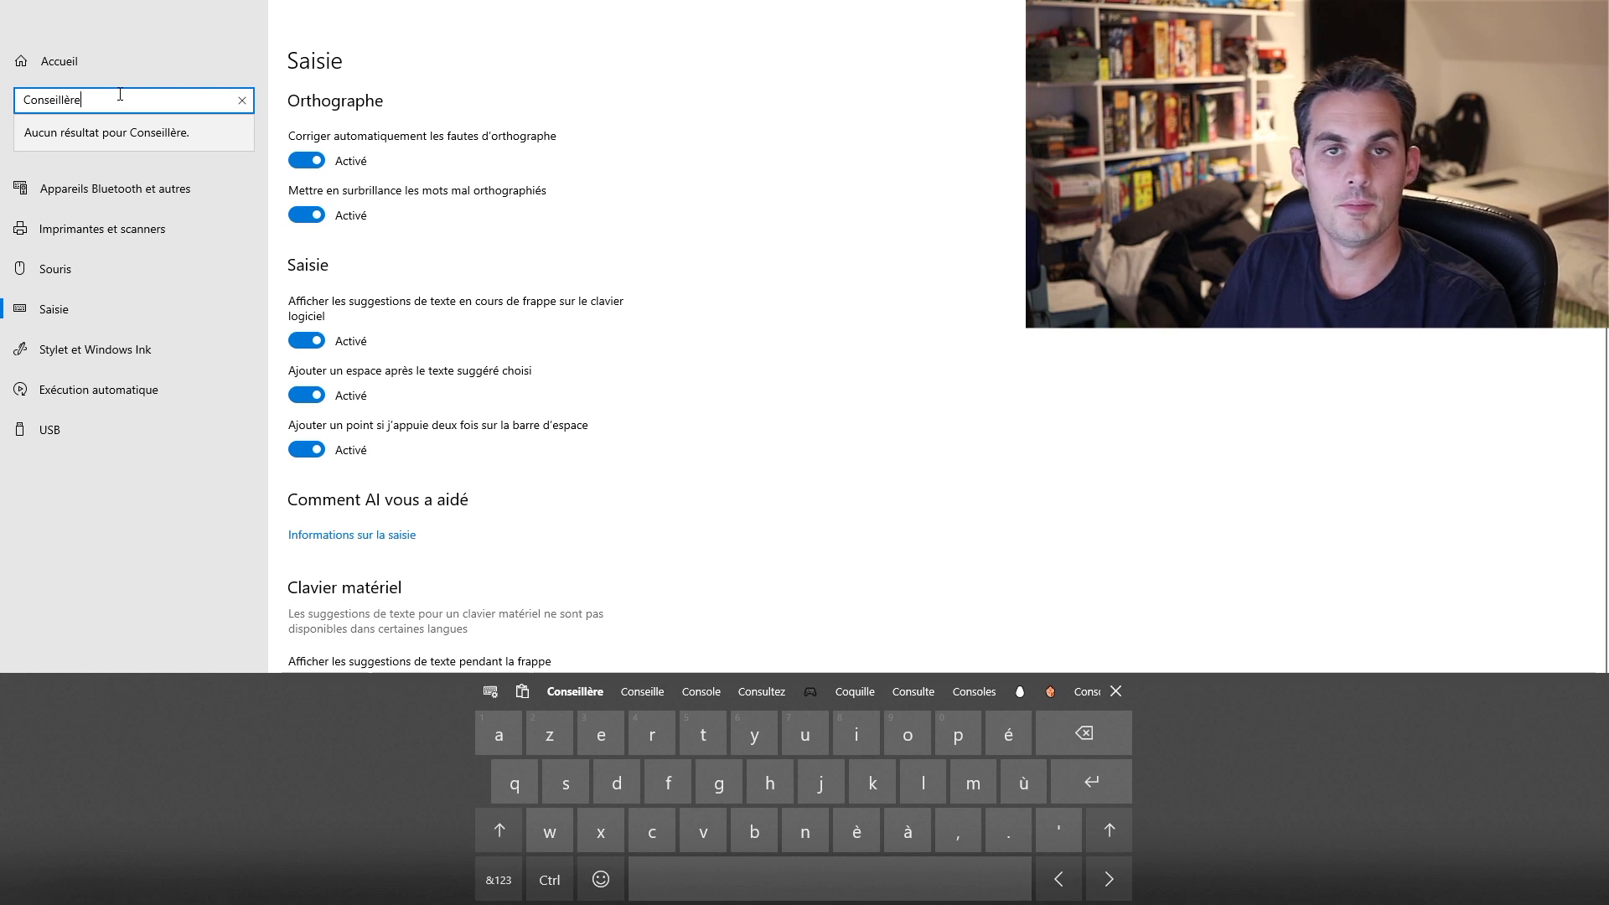
double_click(65, 95)
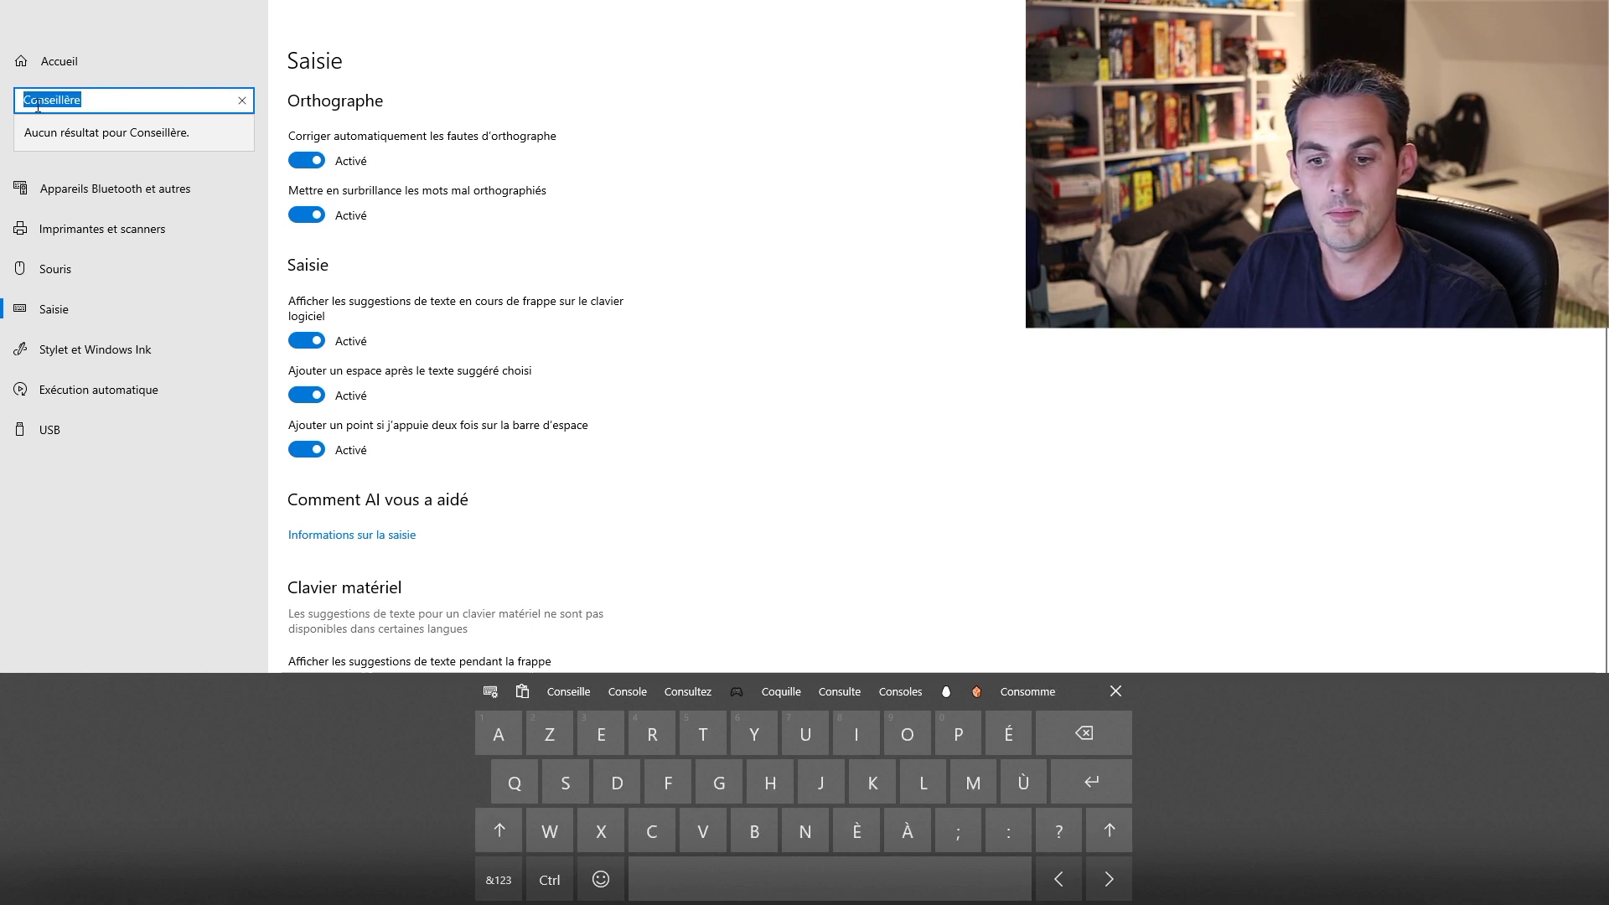
left_click(625, 692)
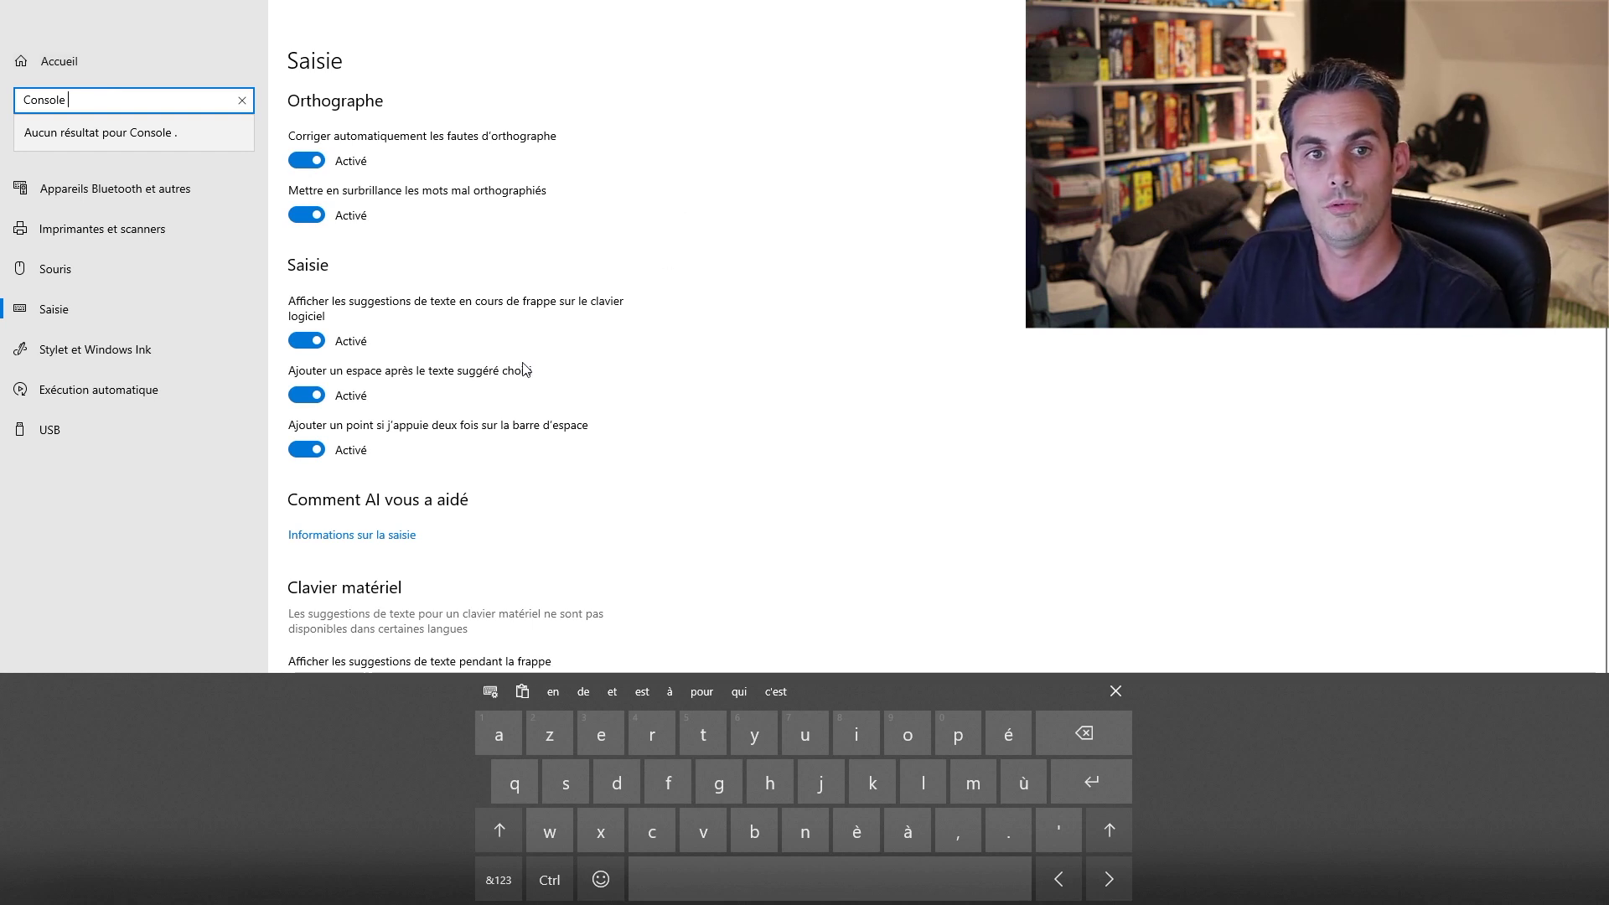
Review the typing statistics on the Informations sur la saisie page and turn Informations sur la saisie off
left_click(404, 534)
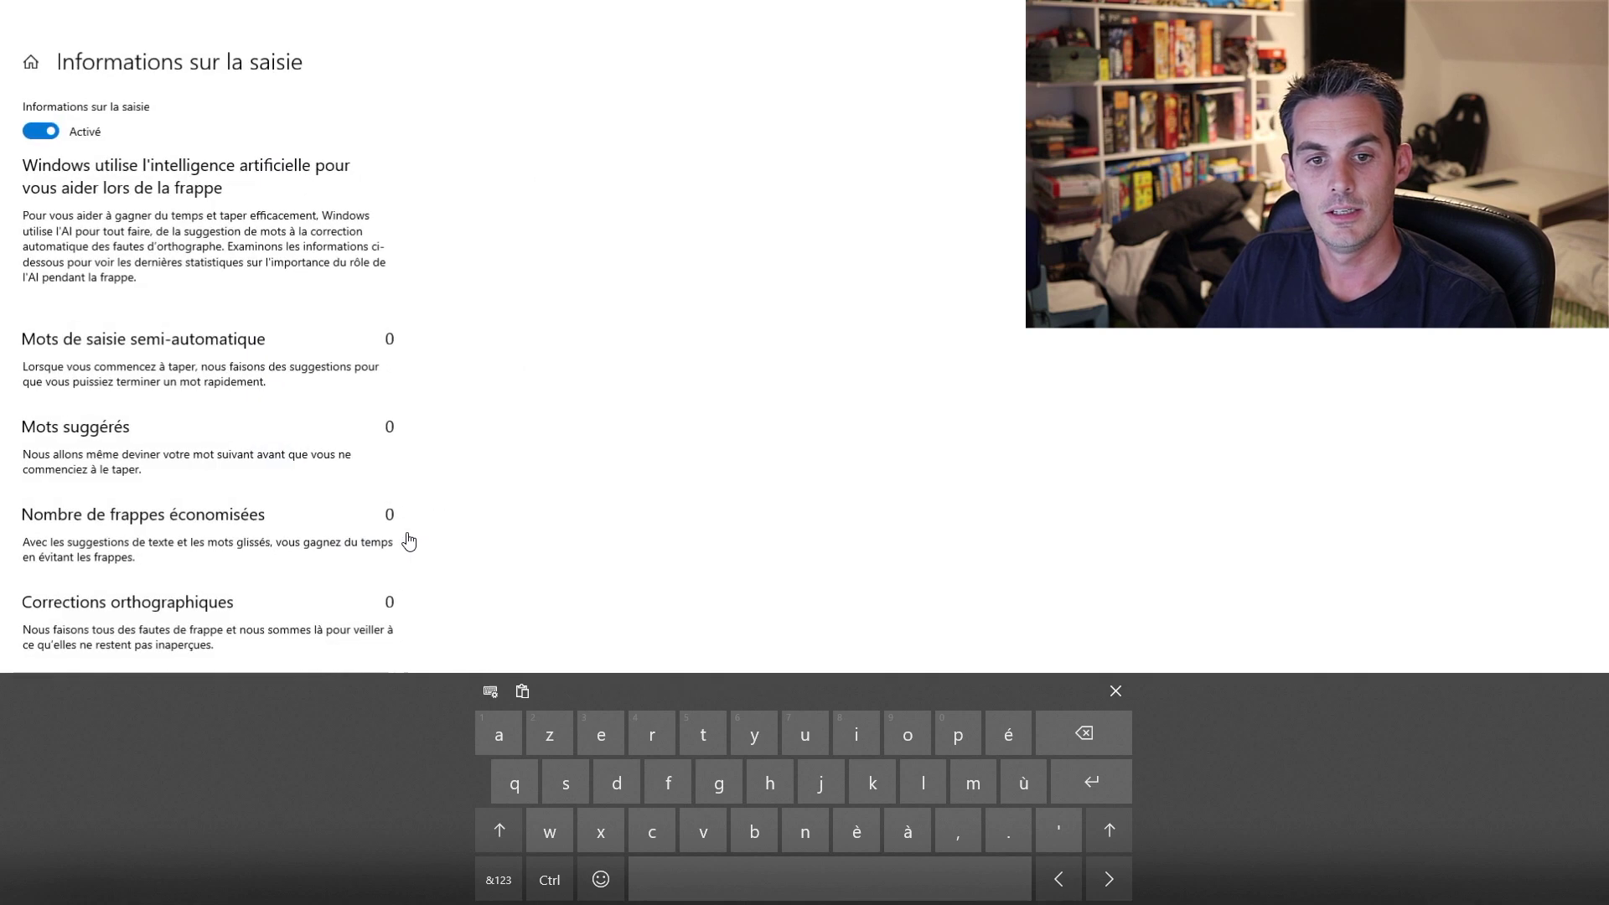
scroll(416, 501, "down", 3)
scroll(416, 501, "up", 3)
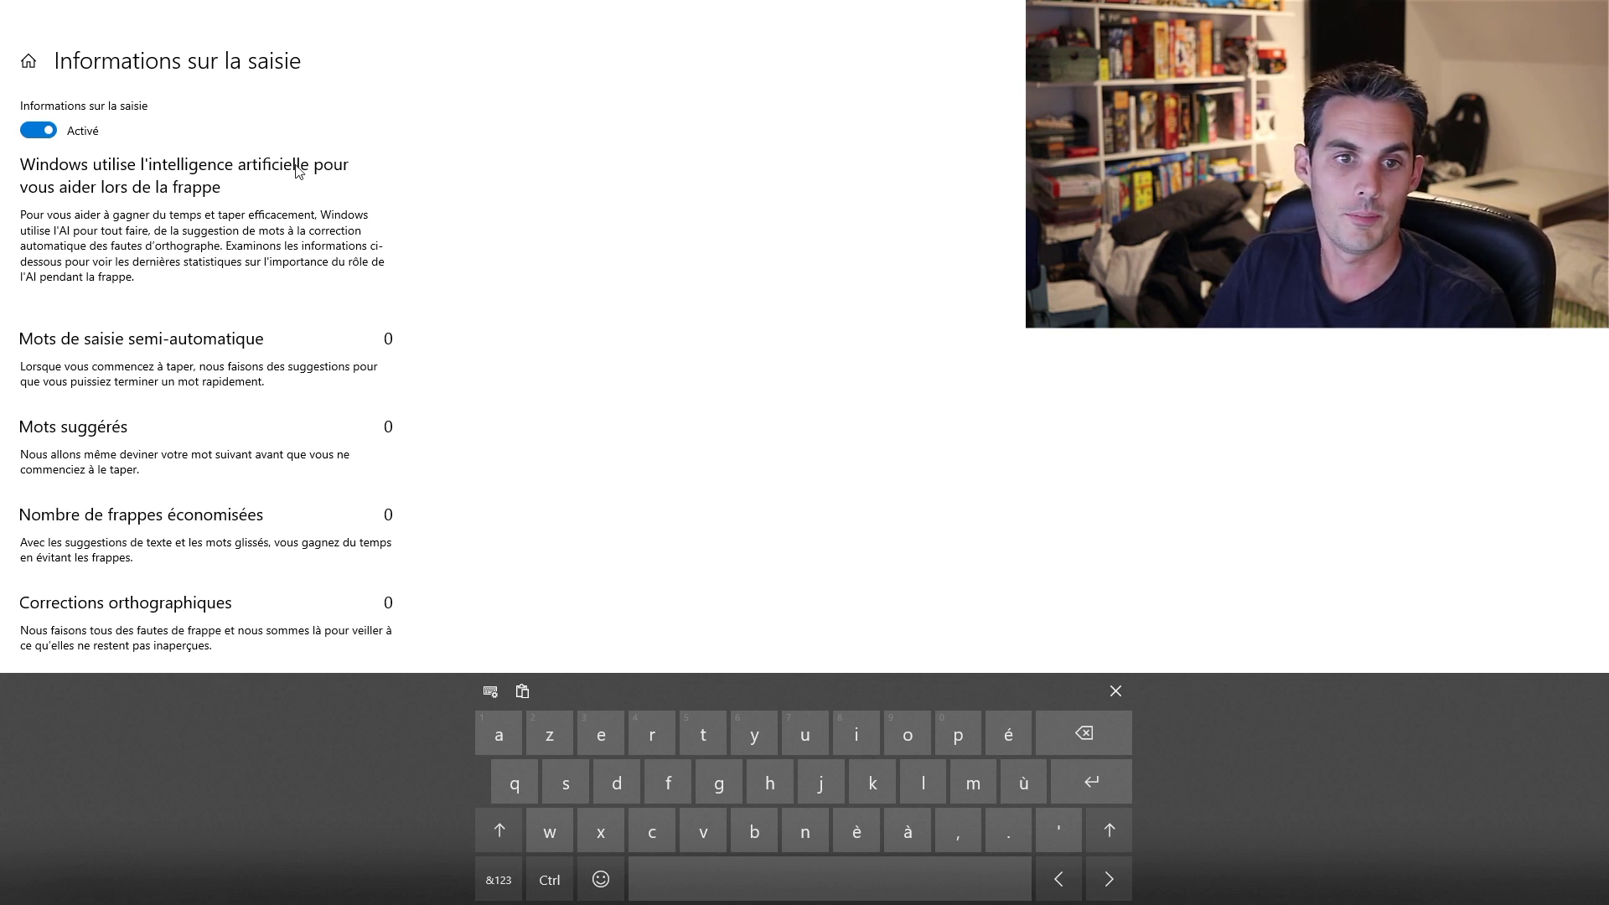
left_click(34, 129)
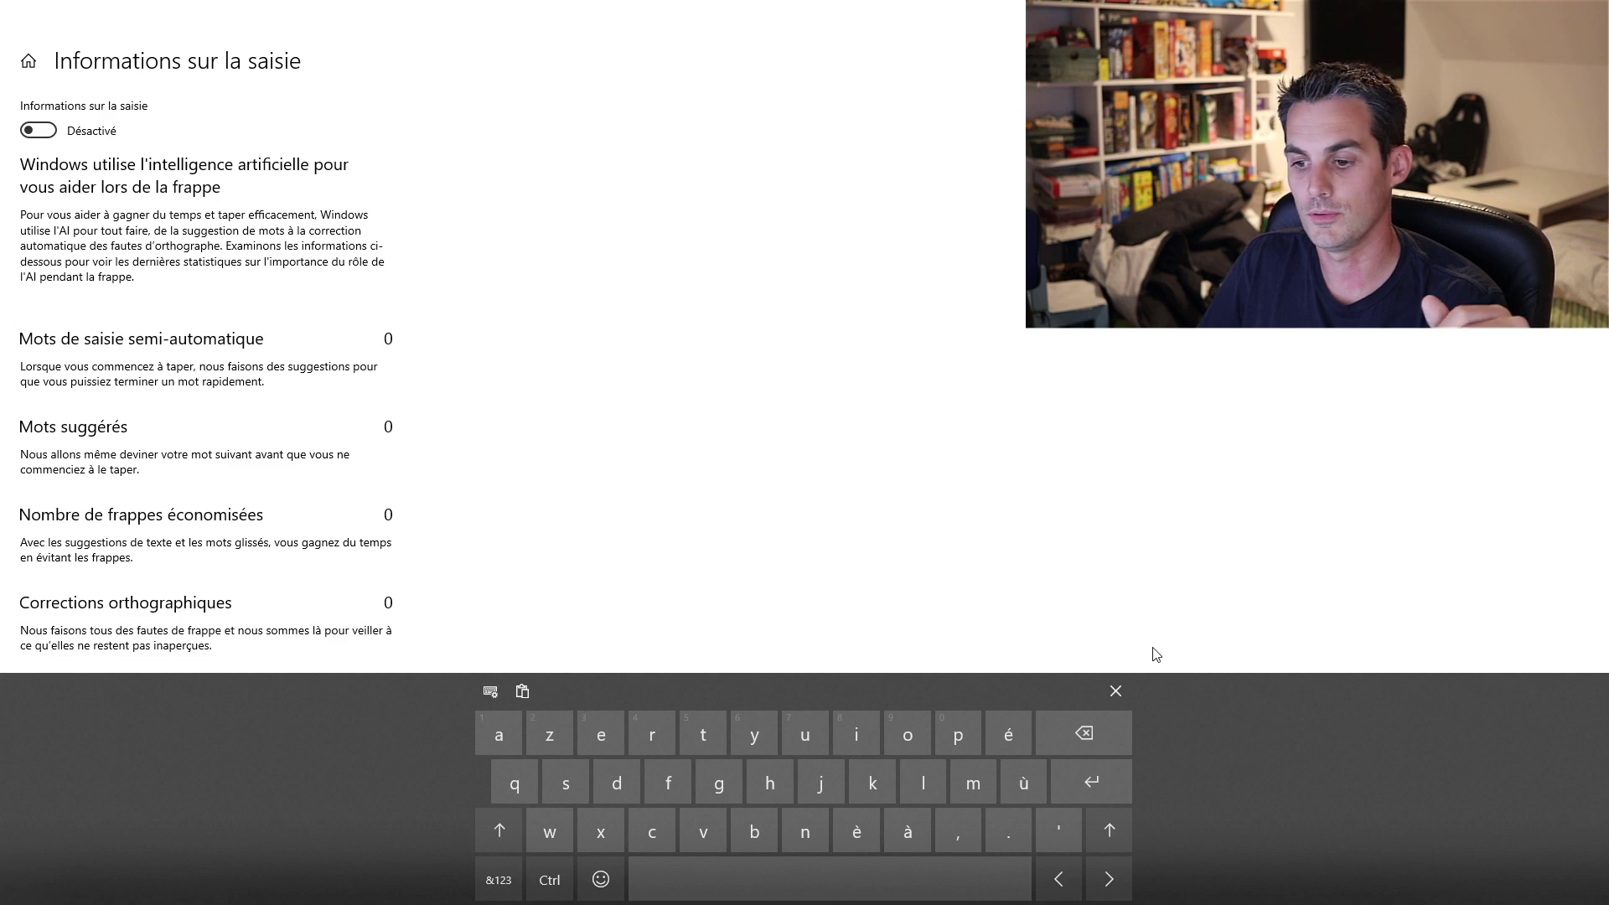
Close the touch keyboard and turn off Mode tablette, with the Paramètres window moved further left on the desktop
left_click(1115, 691)
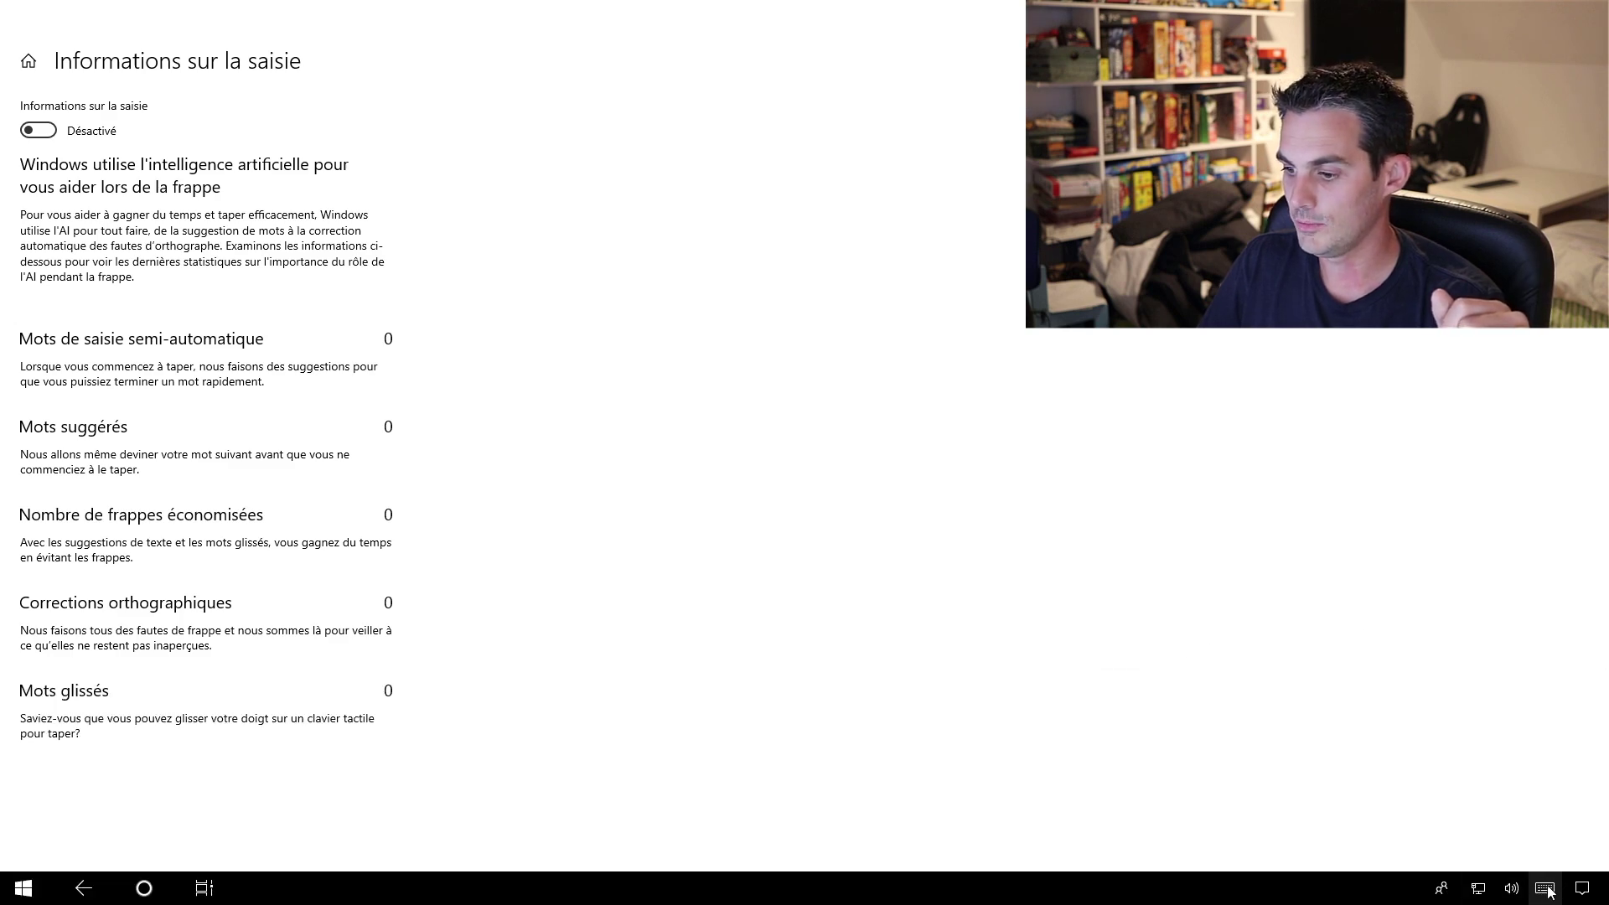
left_click(1582, 888)
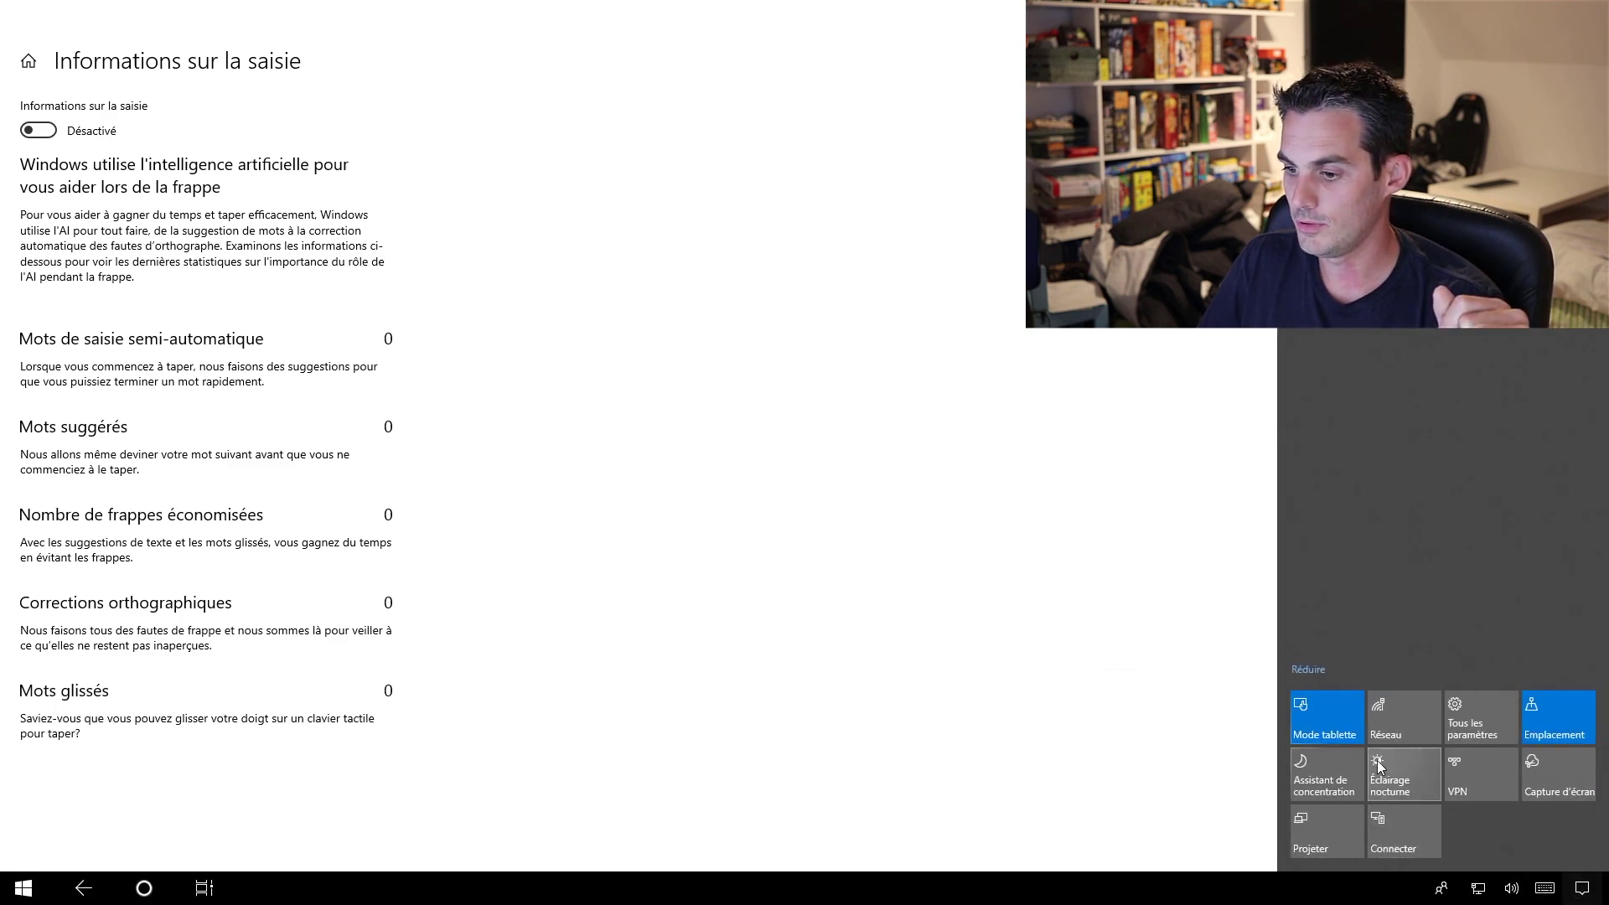
left_click(1331, 727)
left_click_drag(672, 78, 441, 82)
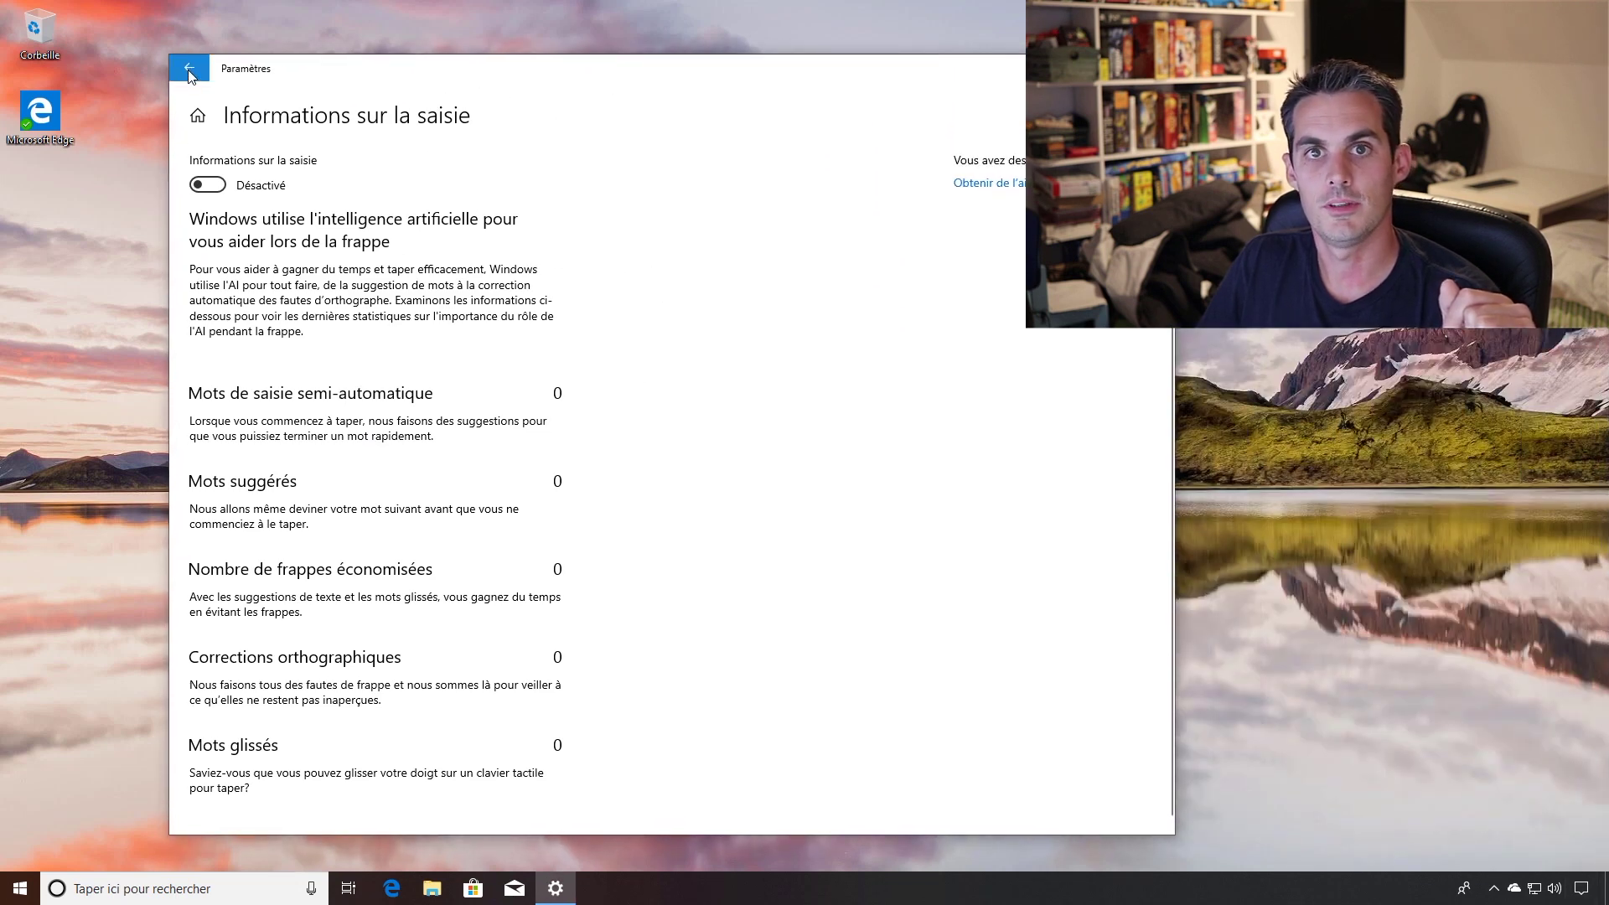
View the Accès attribué kiosk setup under Comptes > Famille et autres utilisateurs as far as the account creation dialog, and cancel it
left_click(189, 70)
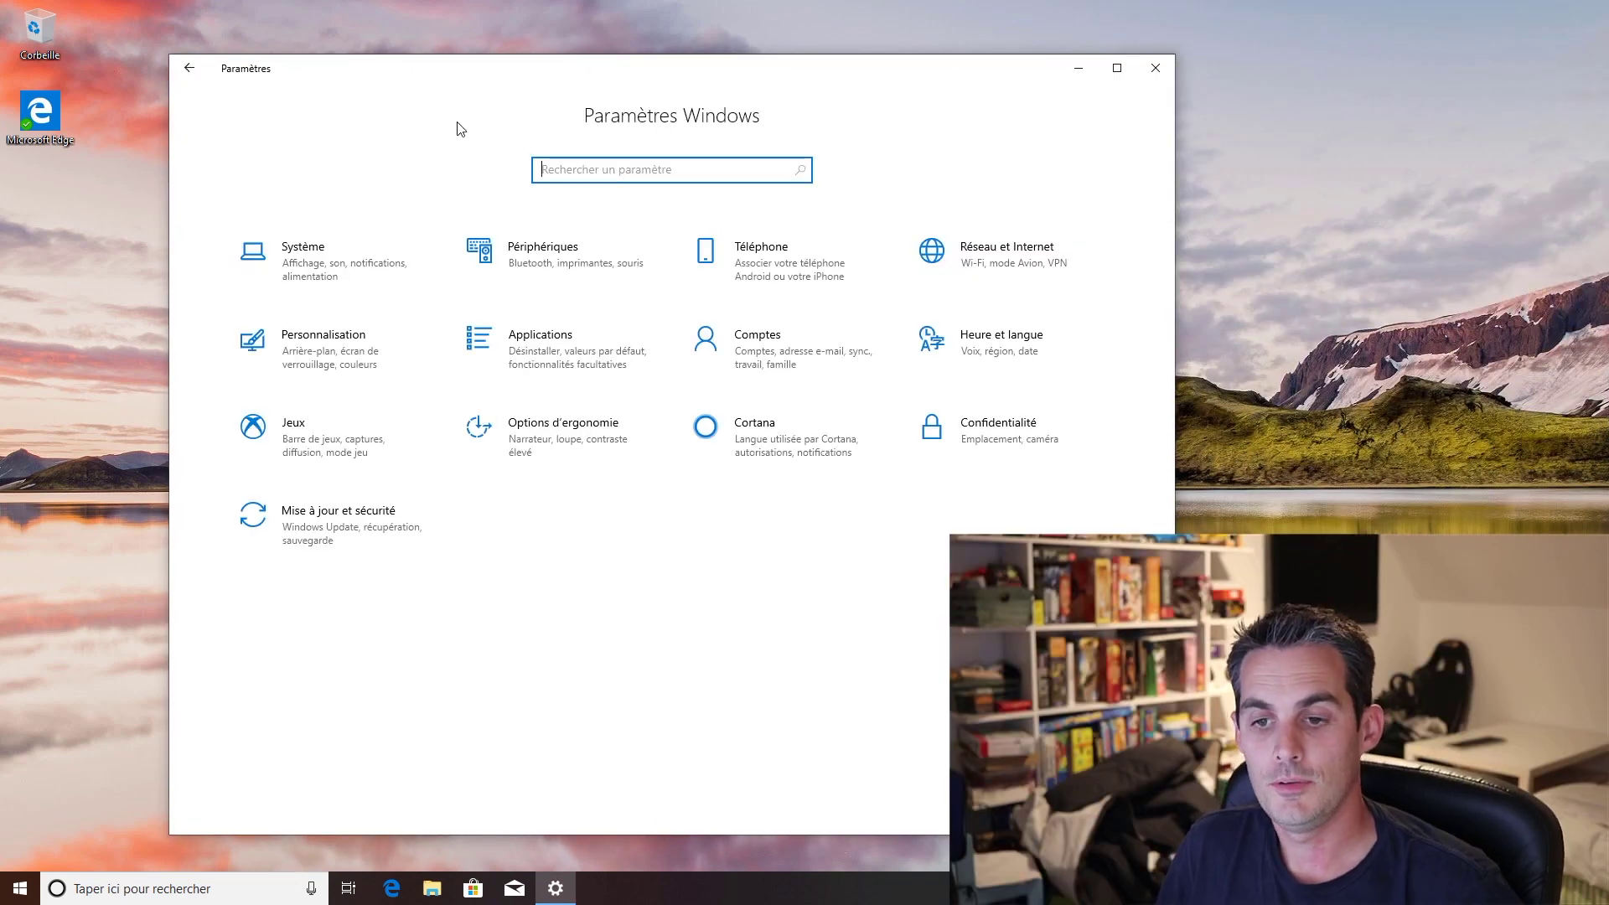
left_click(778, 382)
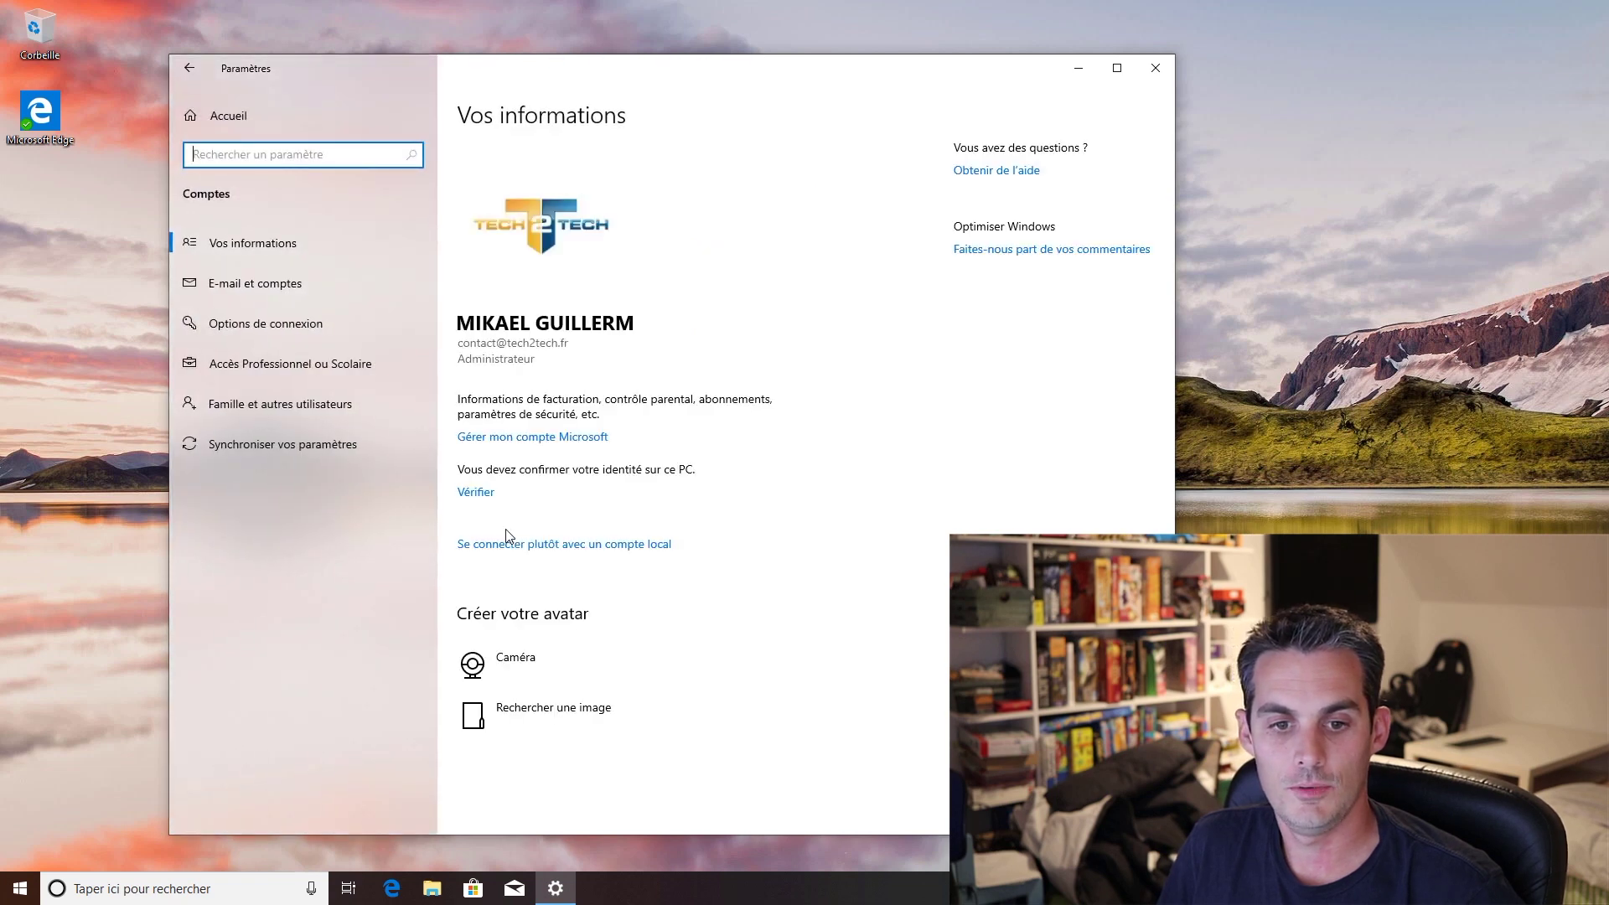
left_click(325, 409)
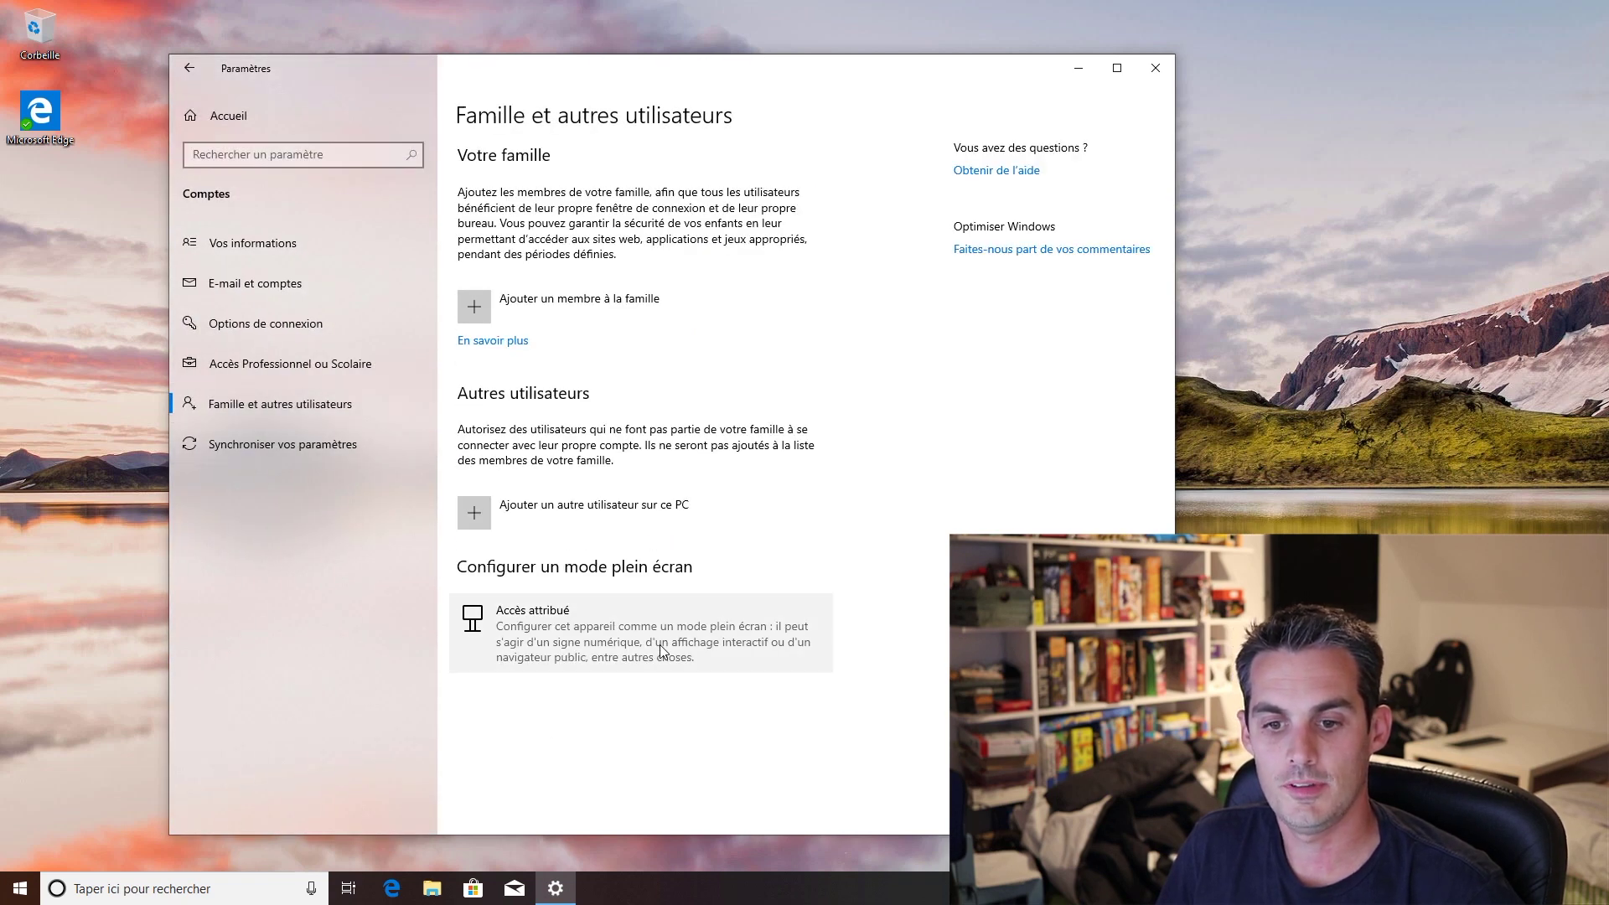
left_click(561, 660)
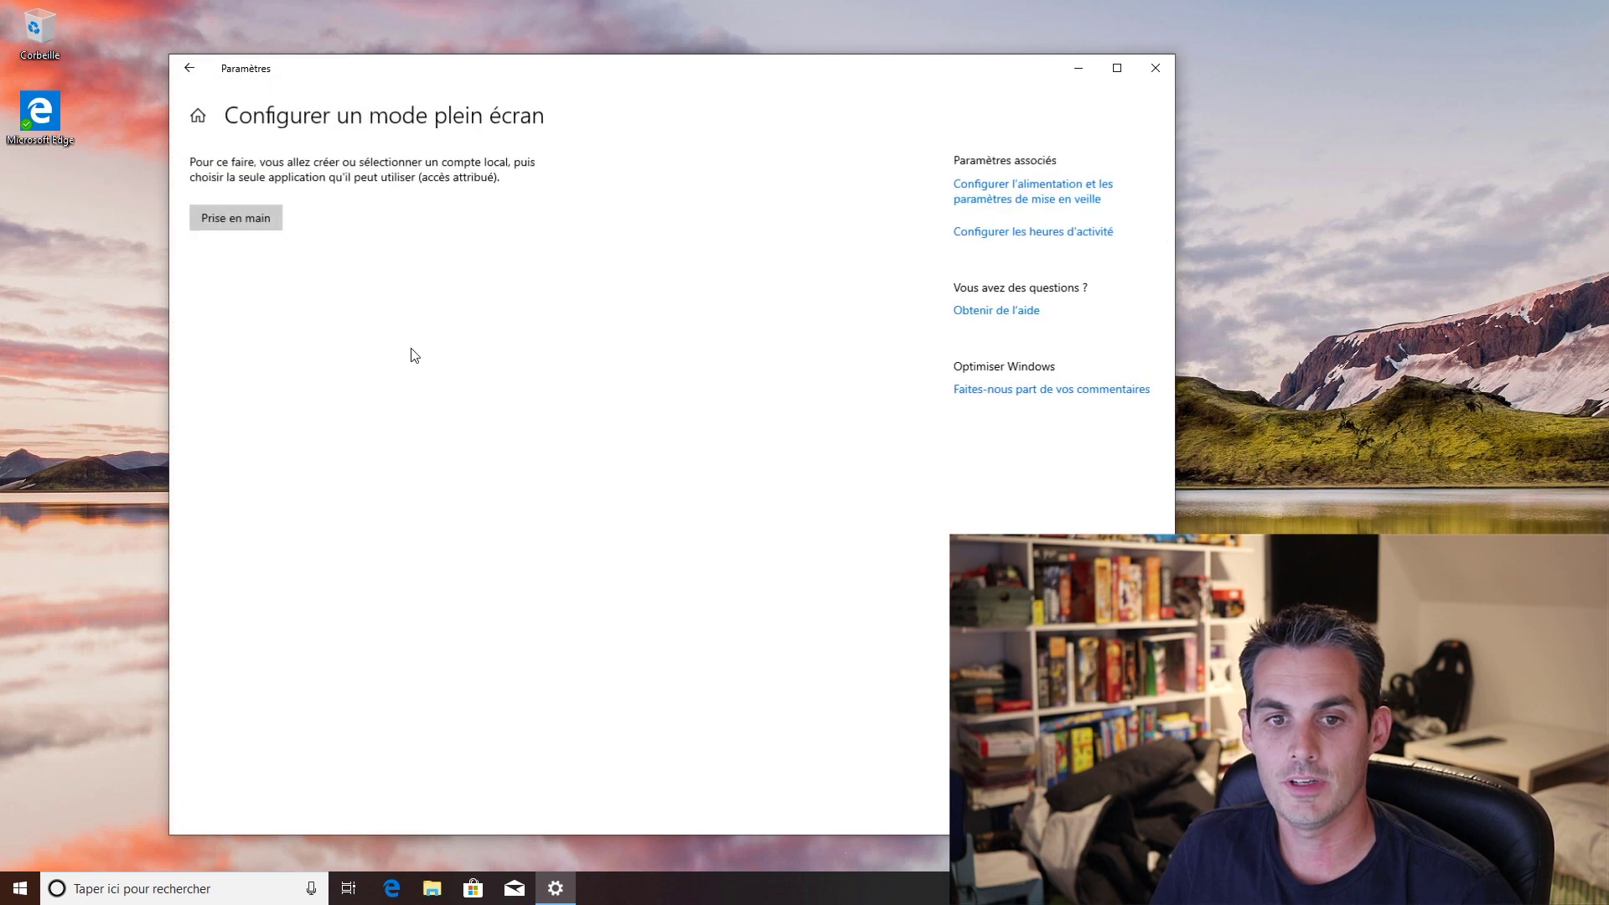
left_click(261, 224)
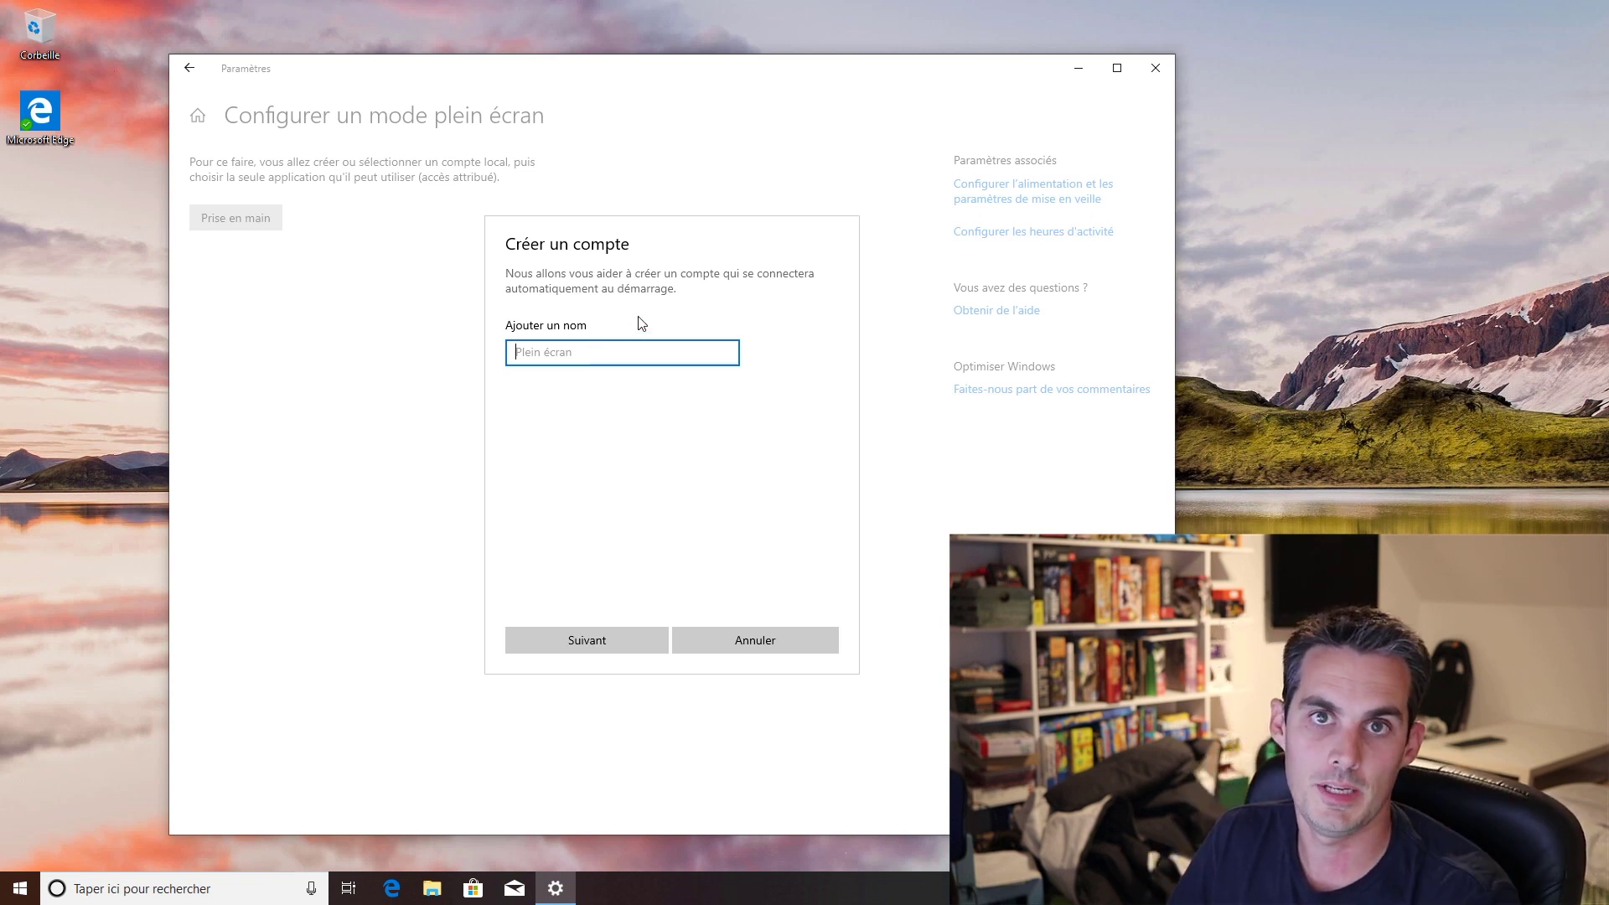
left_click(766, 637)
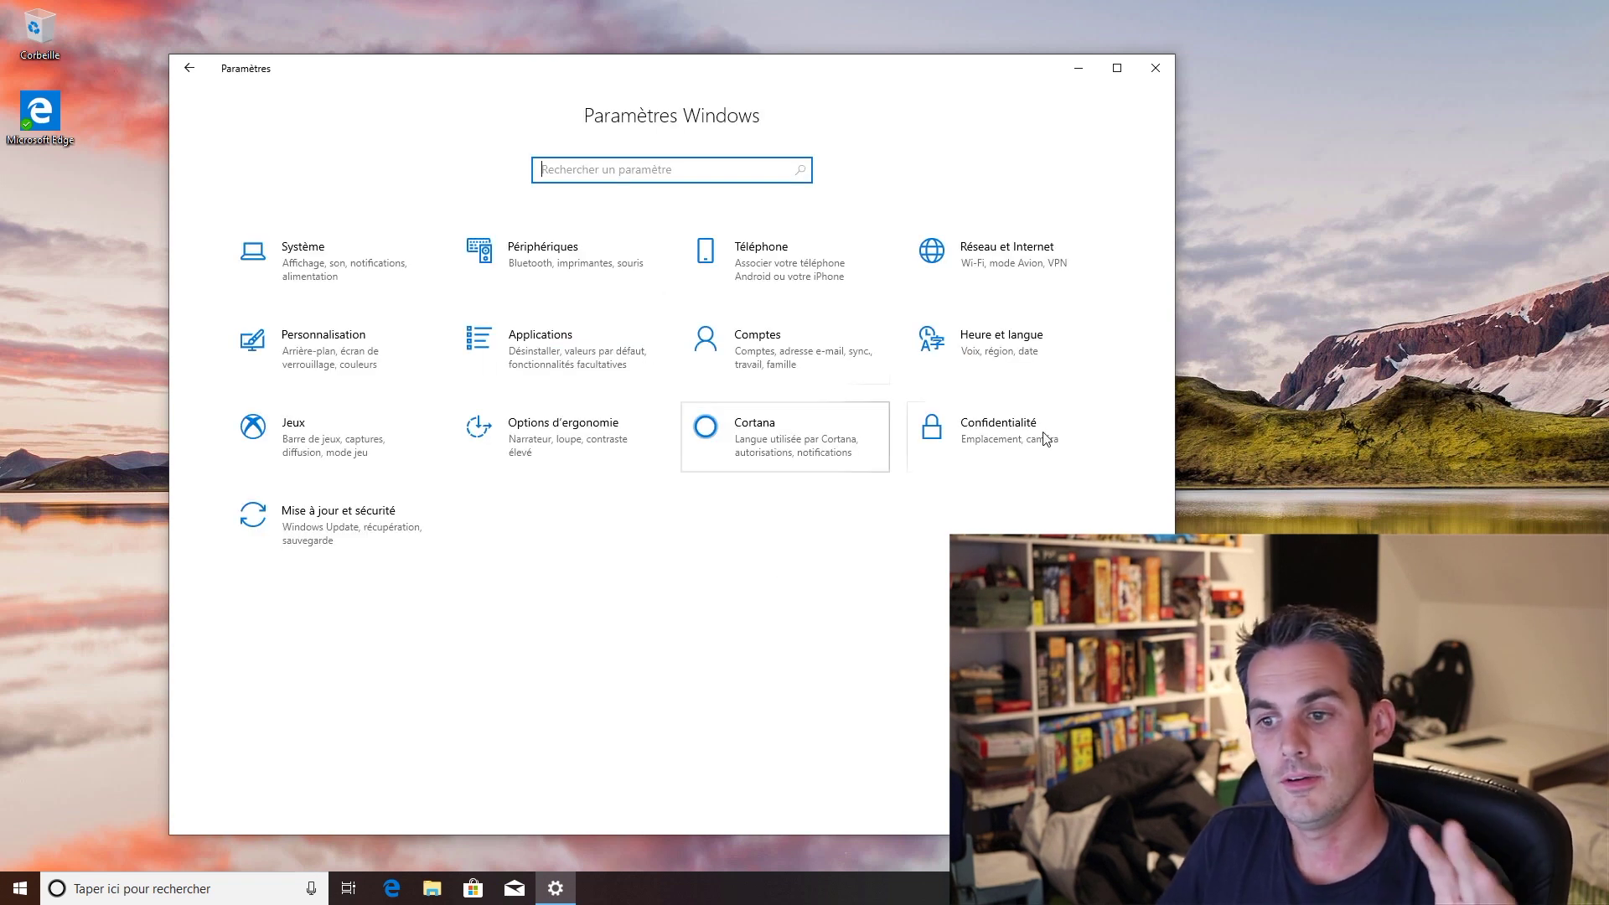
Look through the Région, Langue and Date et heure pages under Heure et langue, and return to the Paramètres Windows home page
left_click(1076, 356)
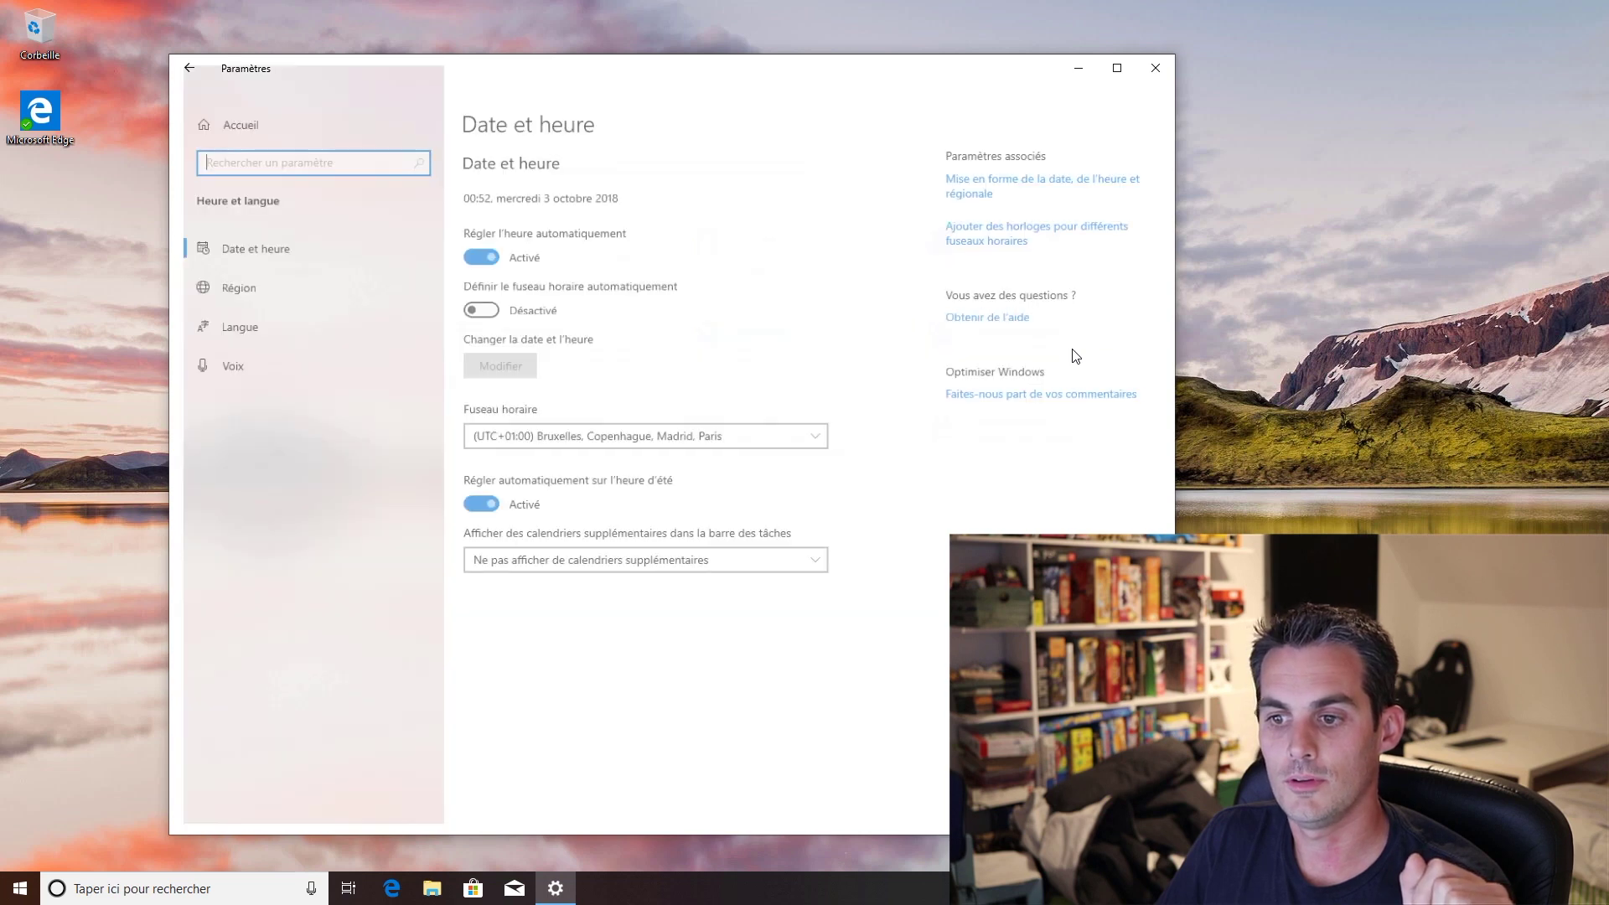
left_click(283, 285)
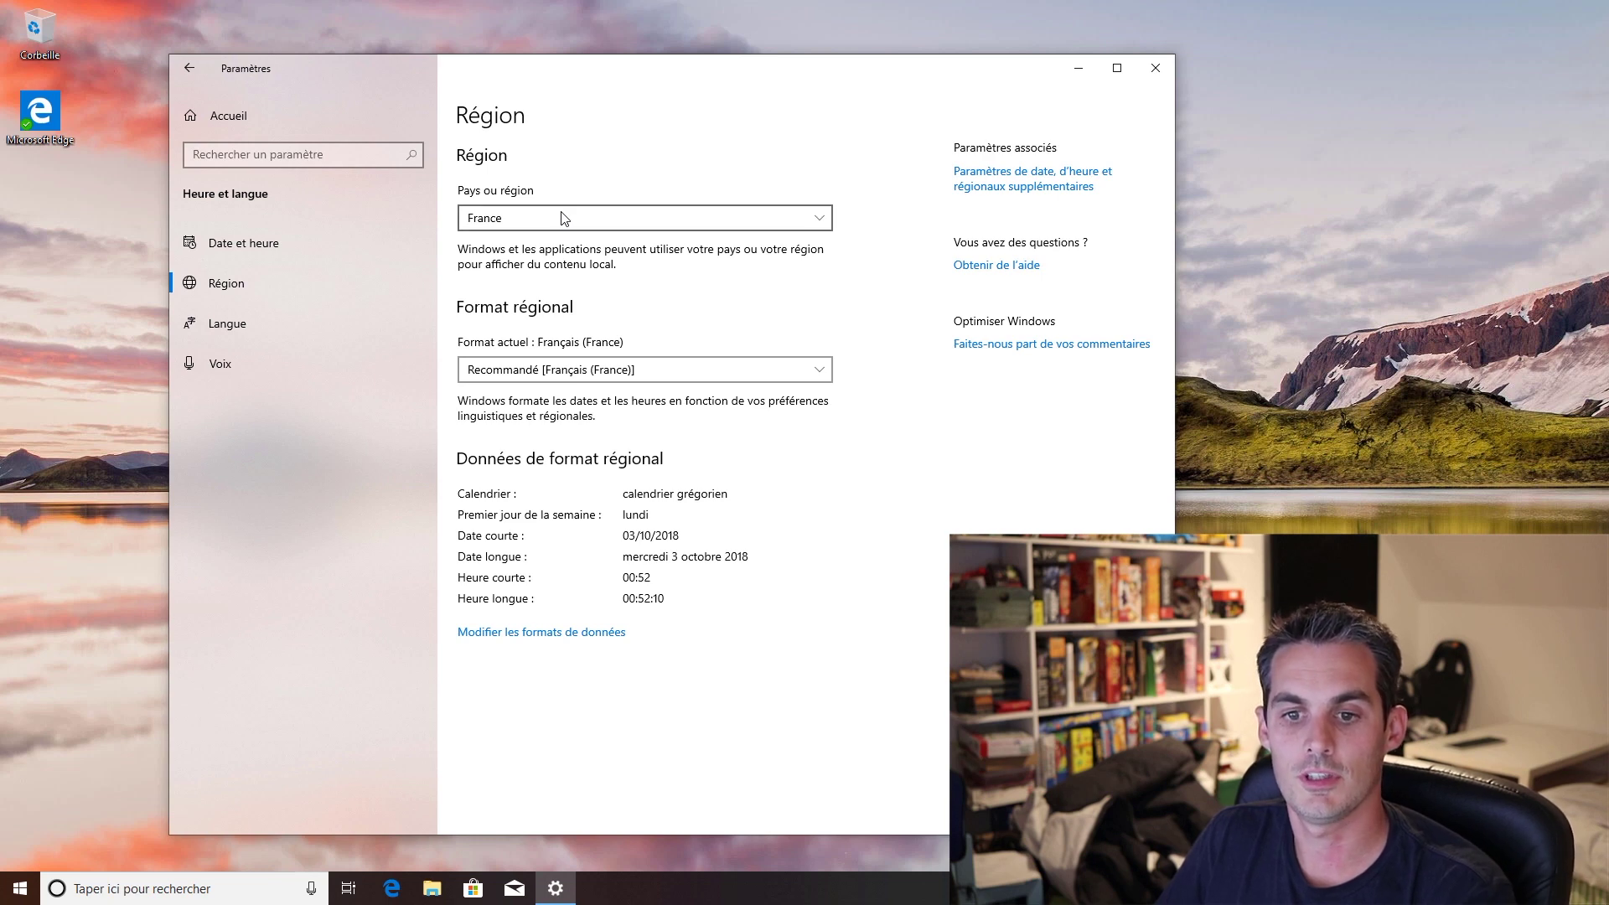
left_click(250, 321)
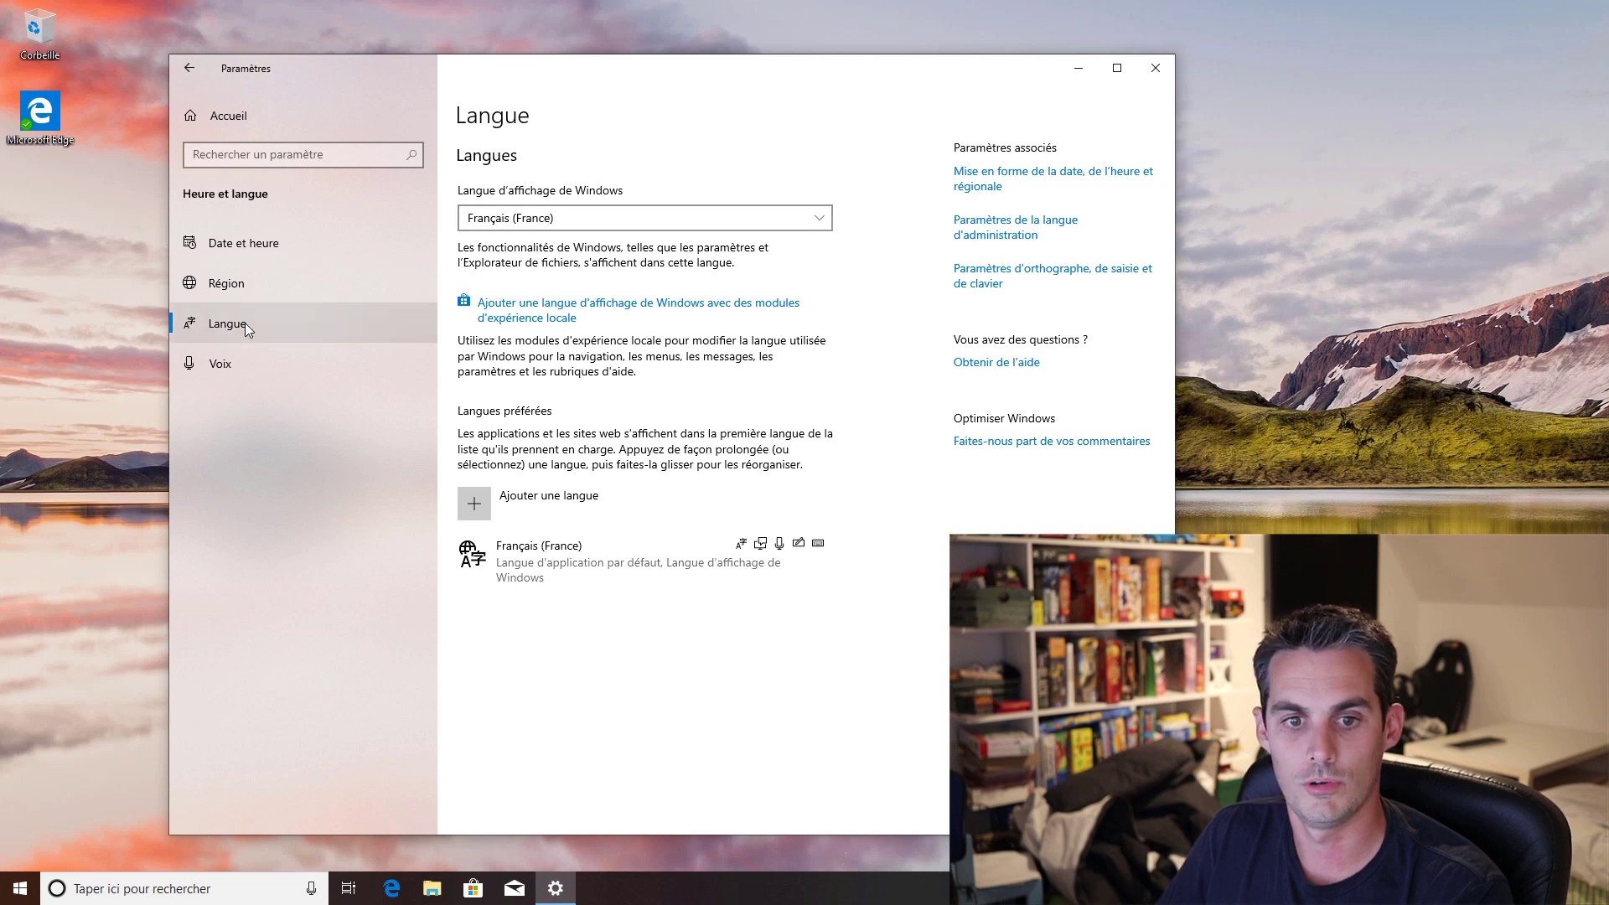
left_click(258, 288)
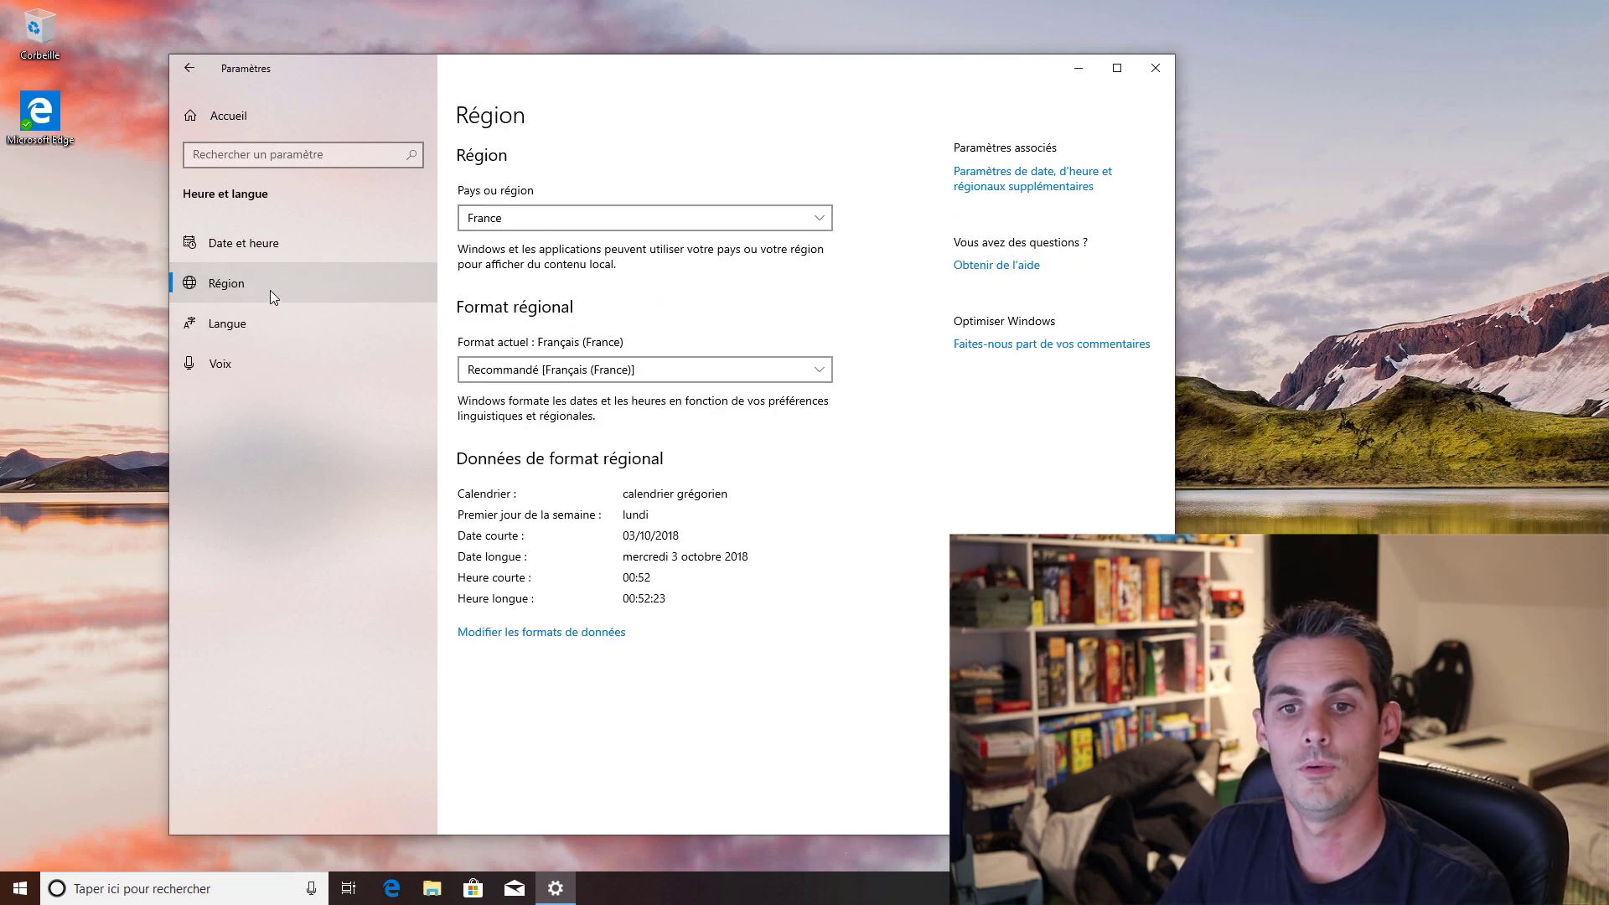
left_click(291, 234)
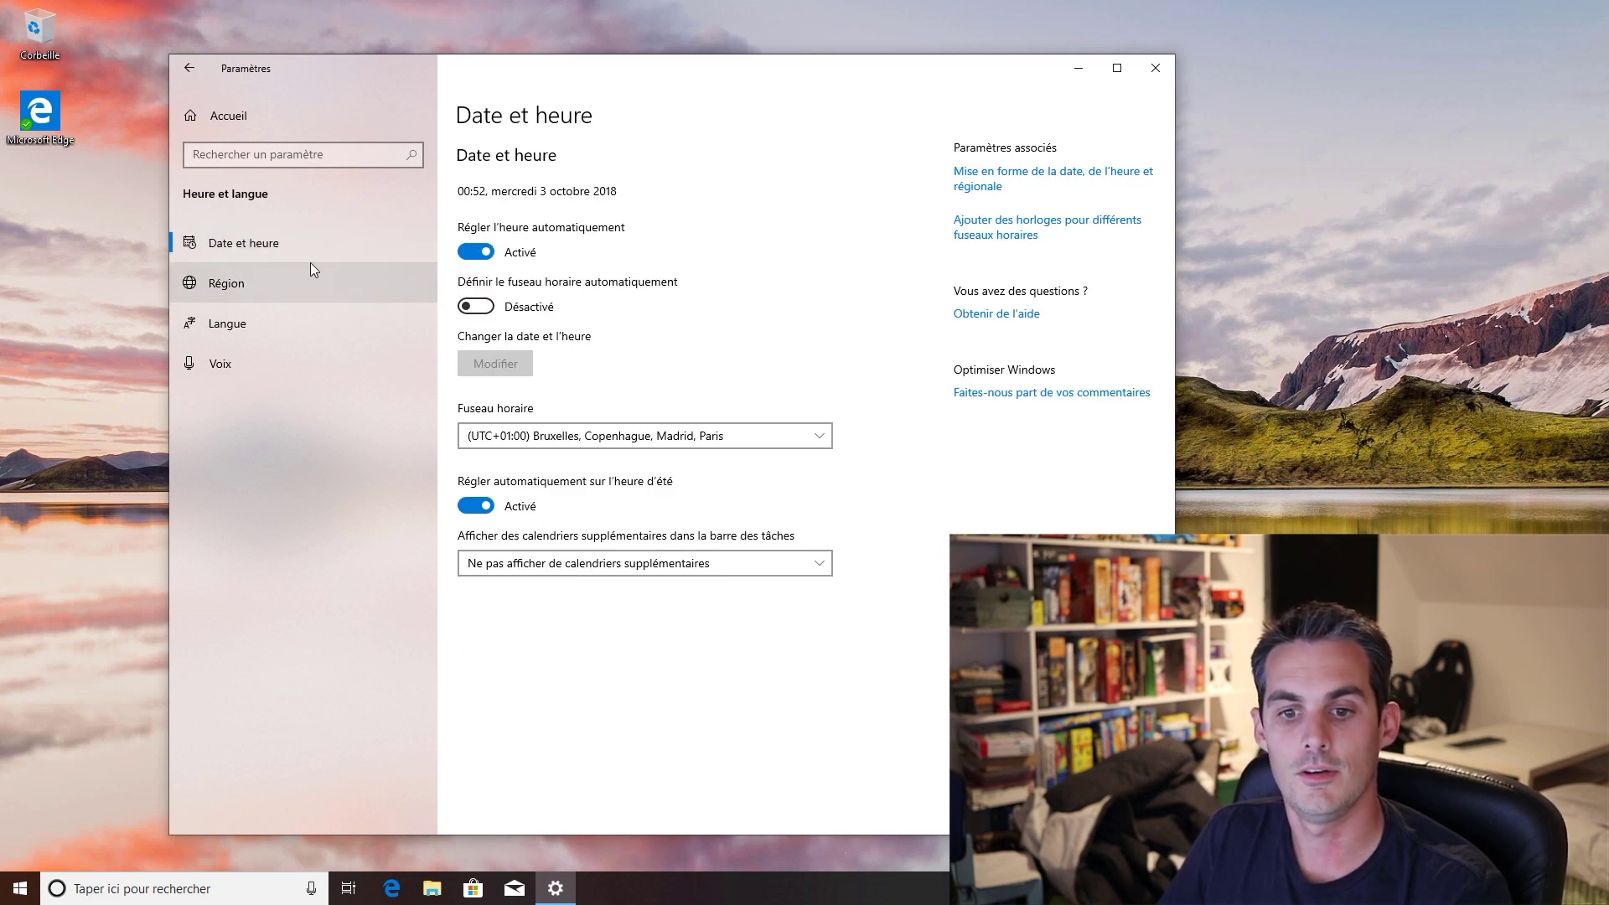
left_click(224, 119)
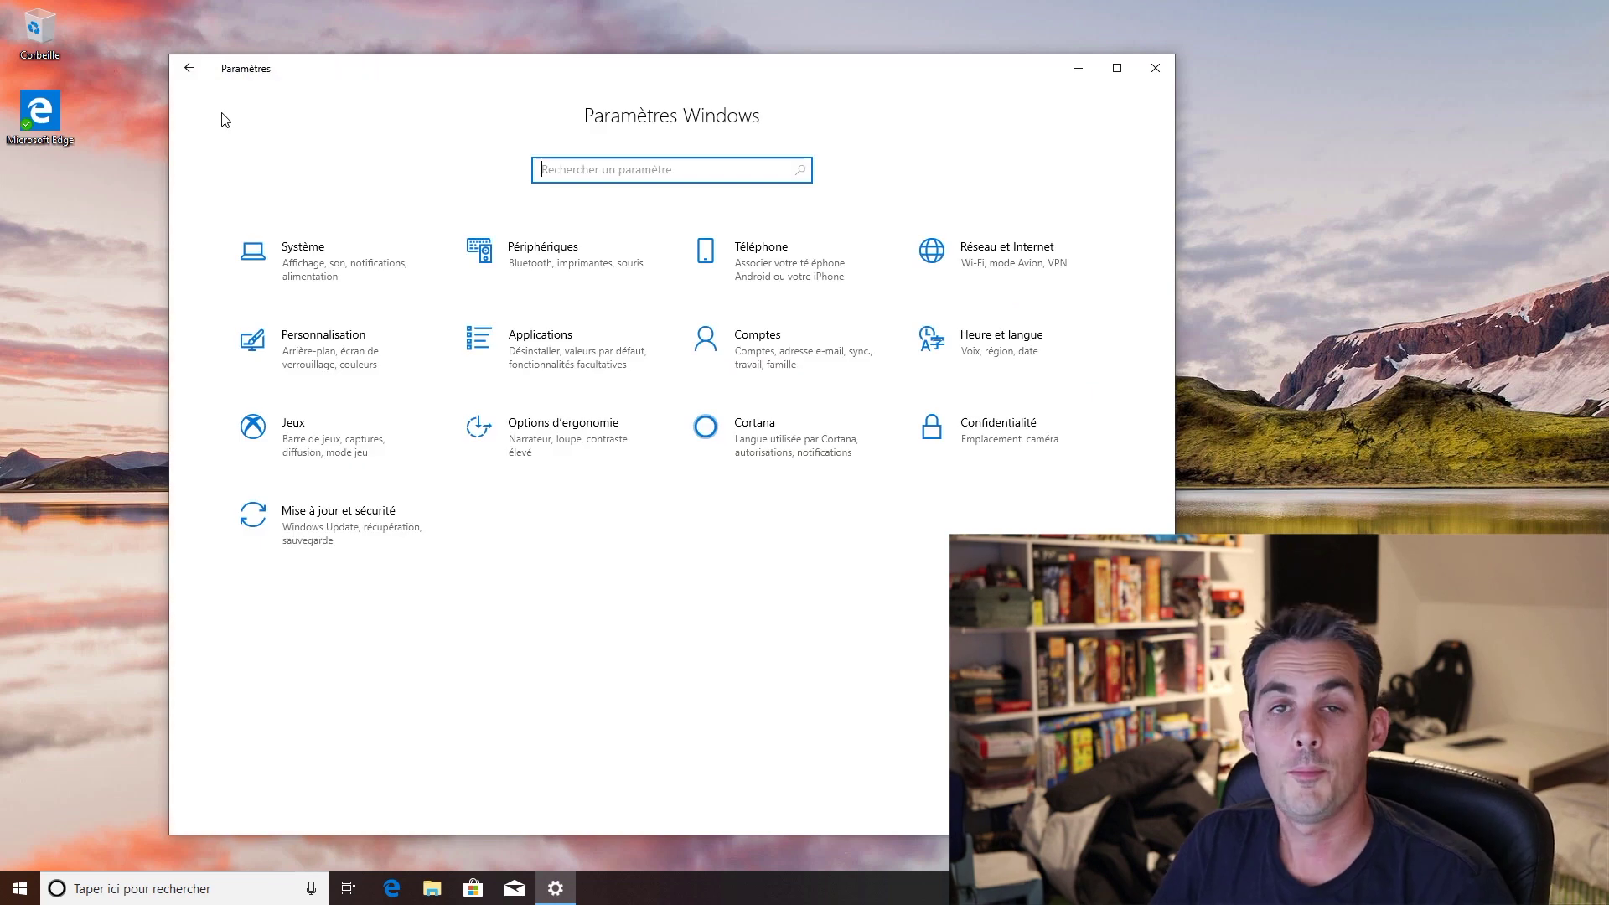
Set the name Cortana uses to Cacahouete, accept its pronunciation, and review Cortana's Autorisations et historique page
left_click(820, 429)
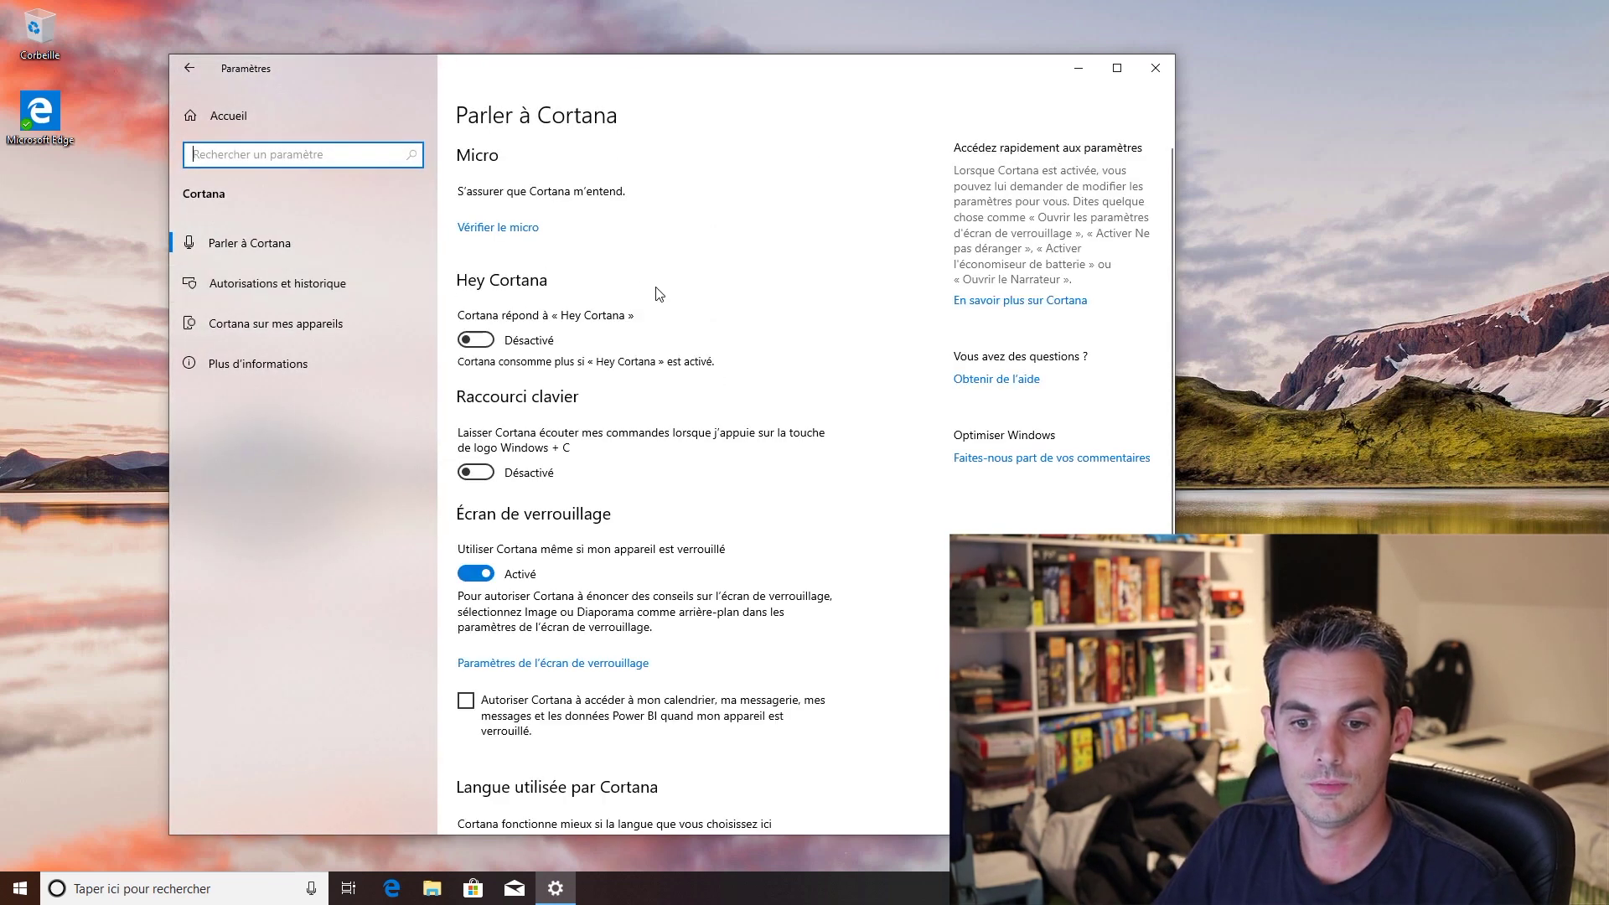
scroll(692, 366, "down", 4)
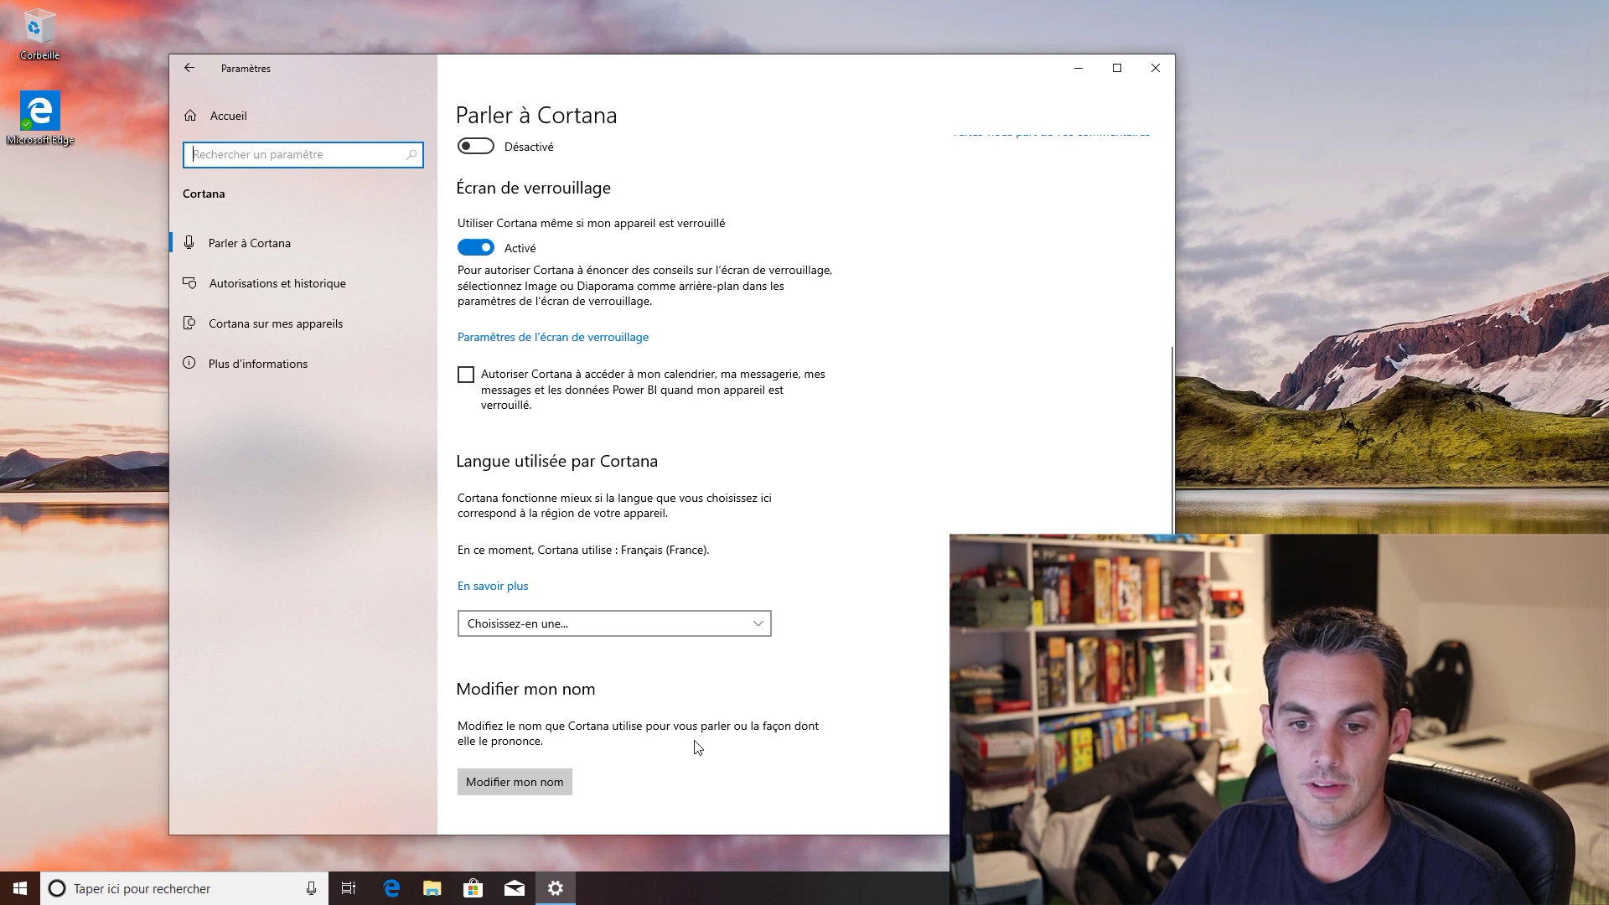
left_click(507, 787)
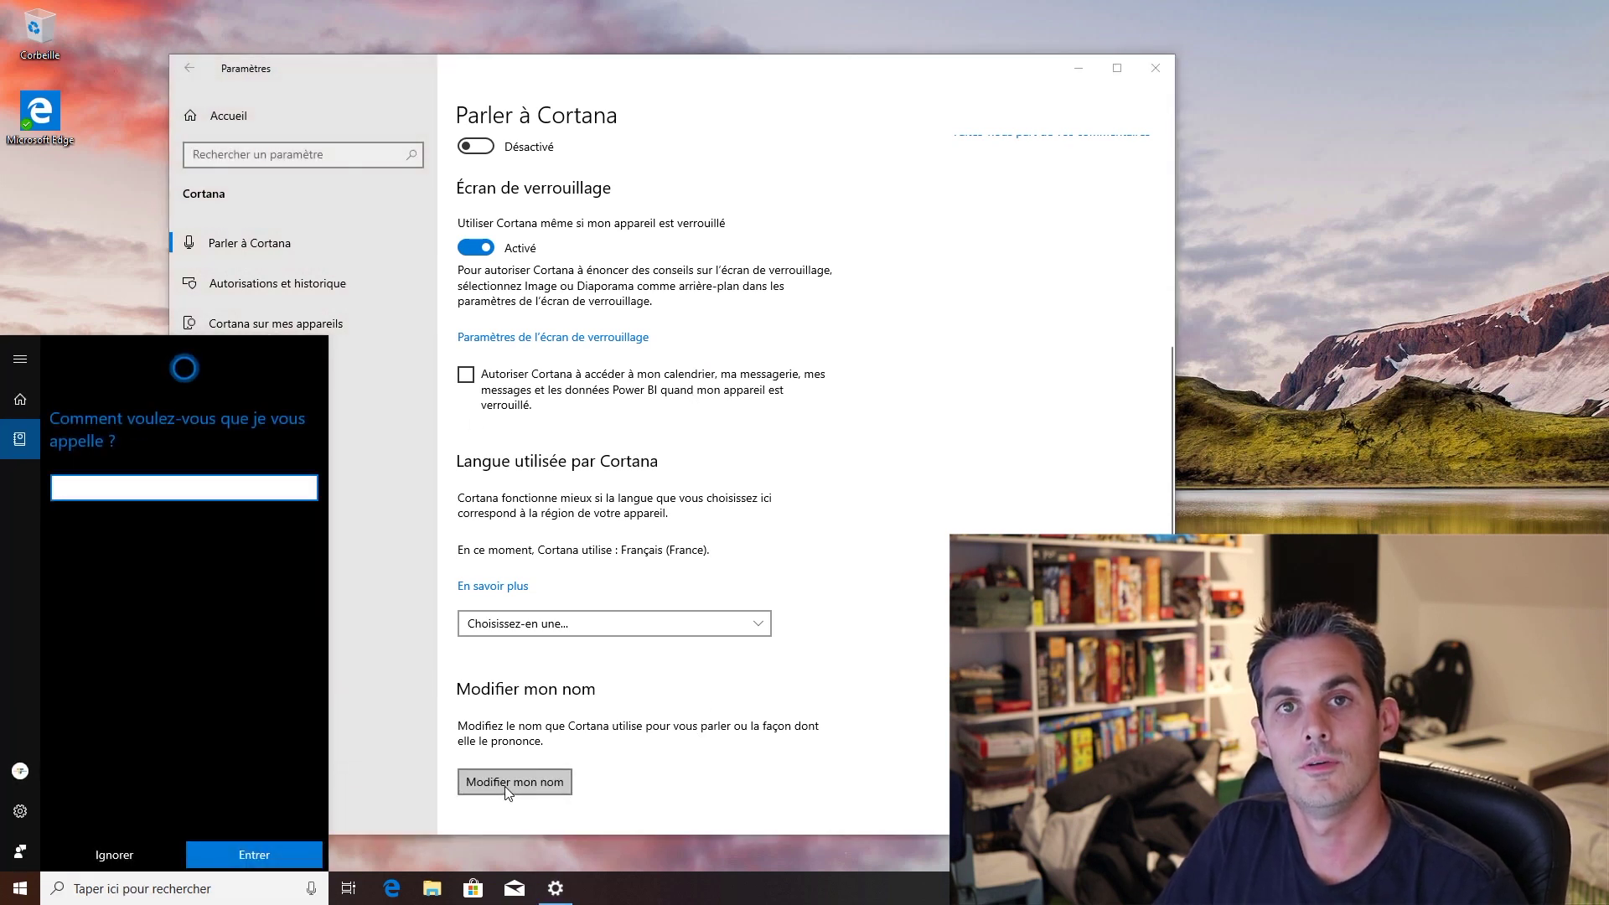
type("Ca")
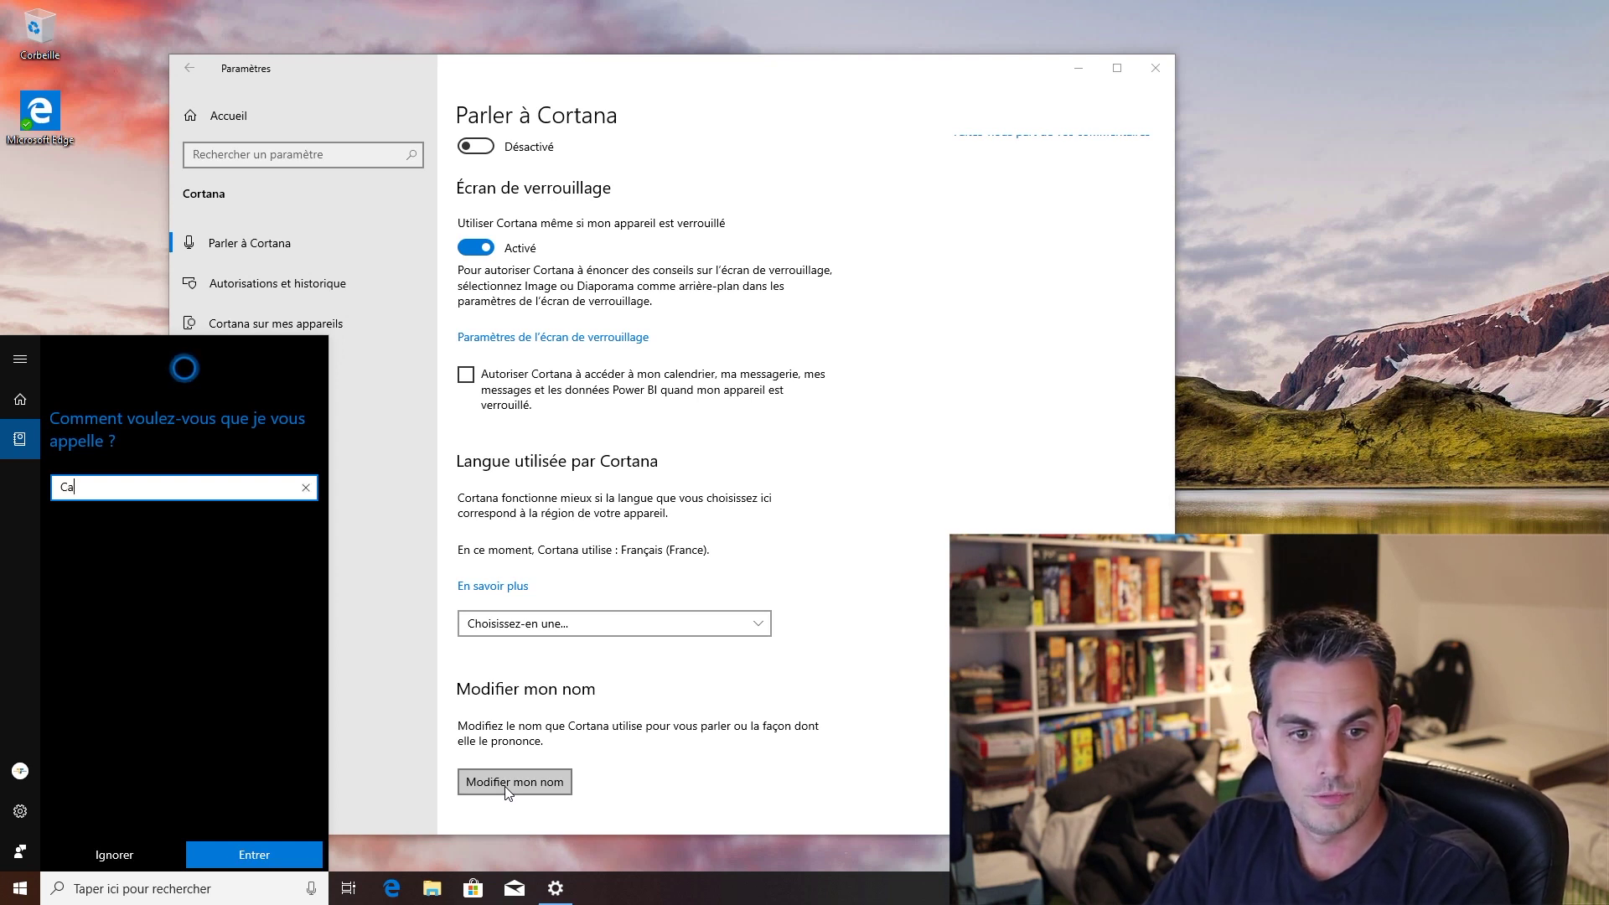
type("cahouete")
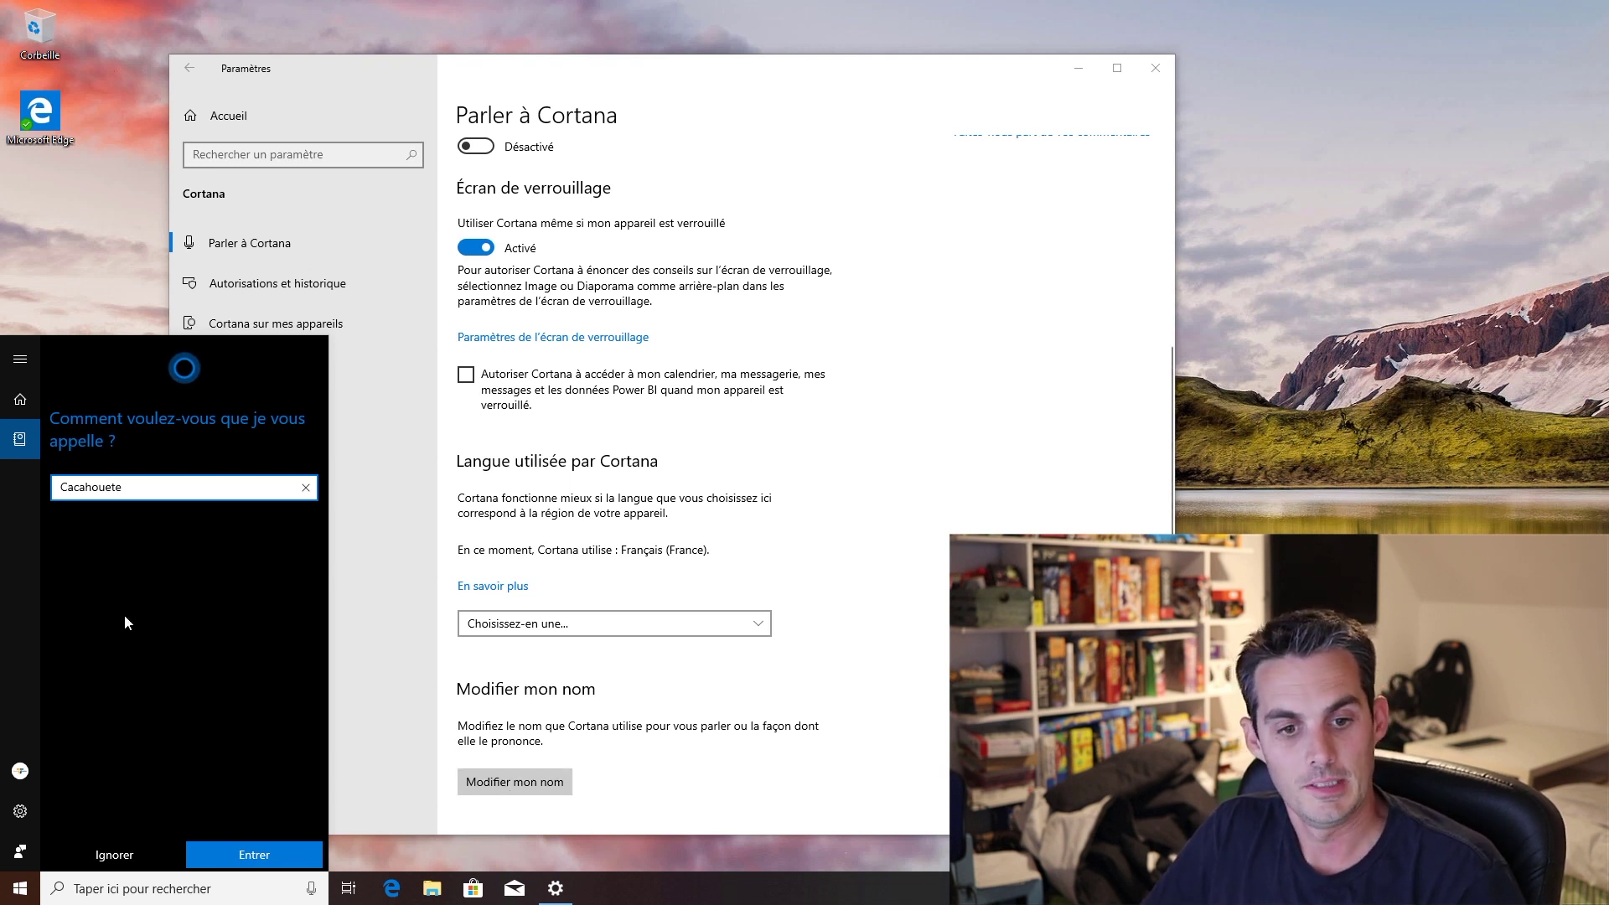
left_click(251, 855)
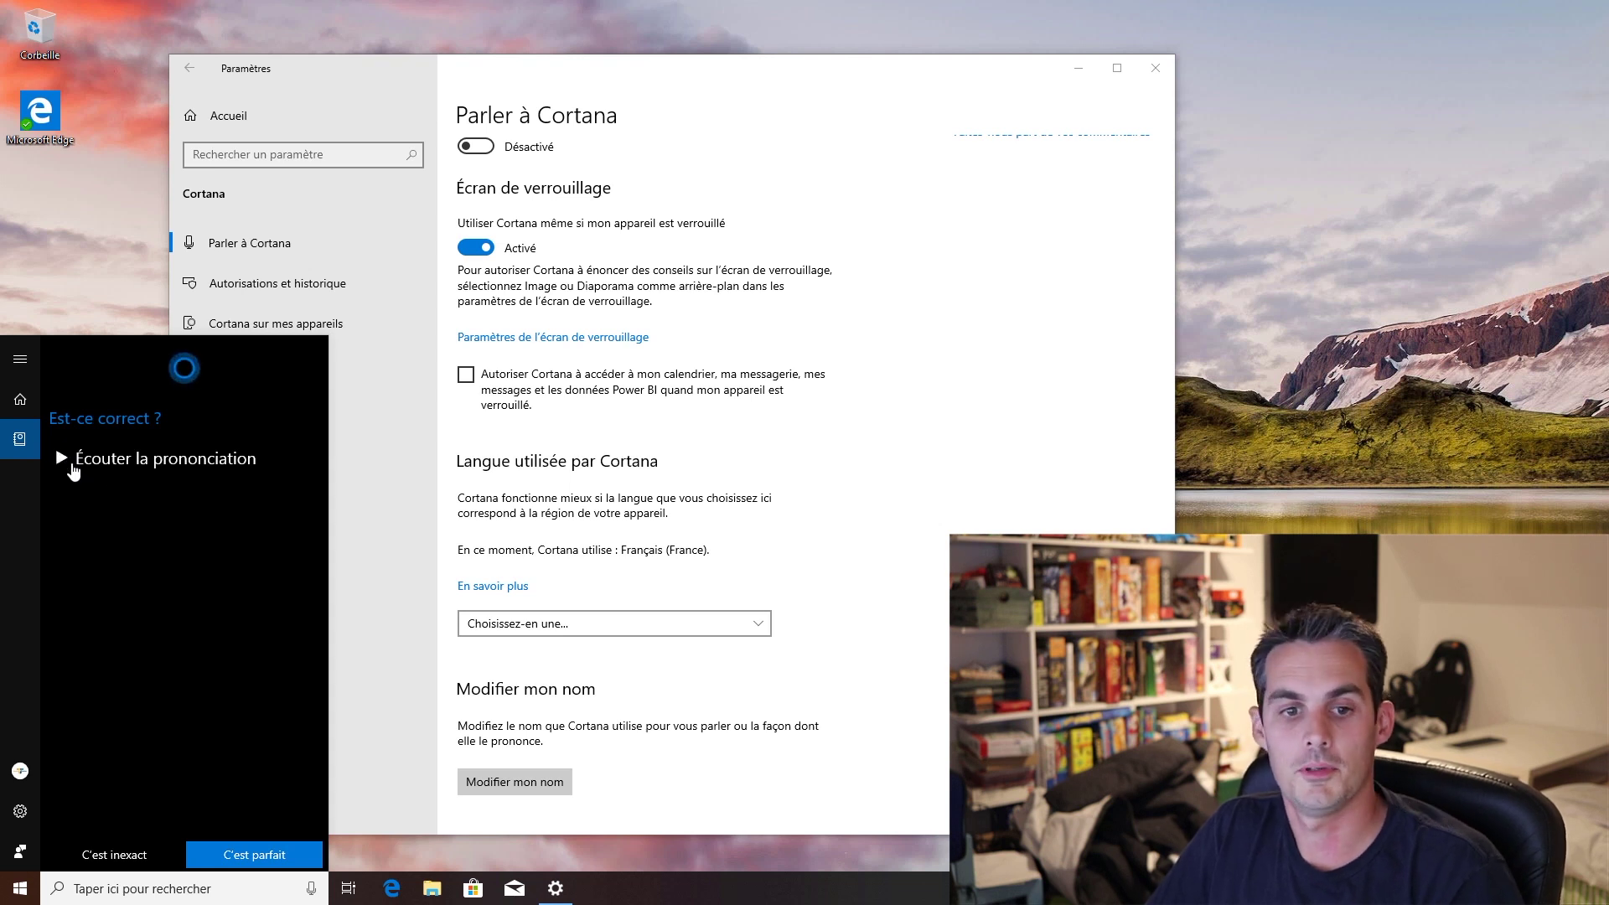
left_click(259, 854)
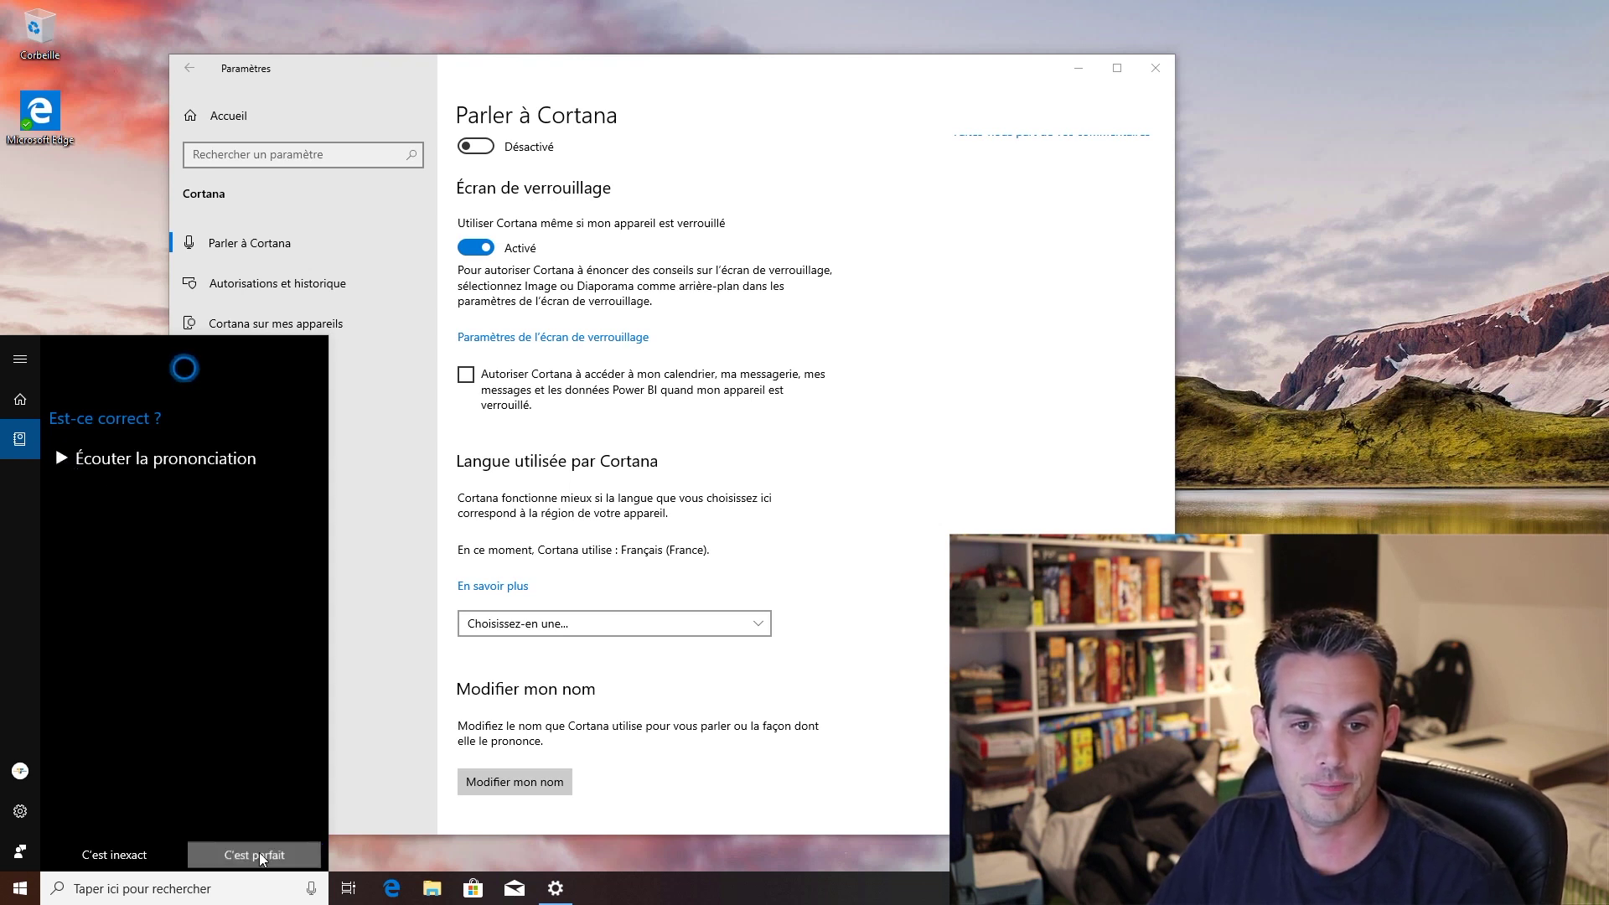
left_click(316, 282)
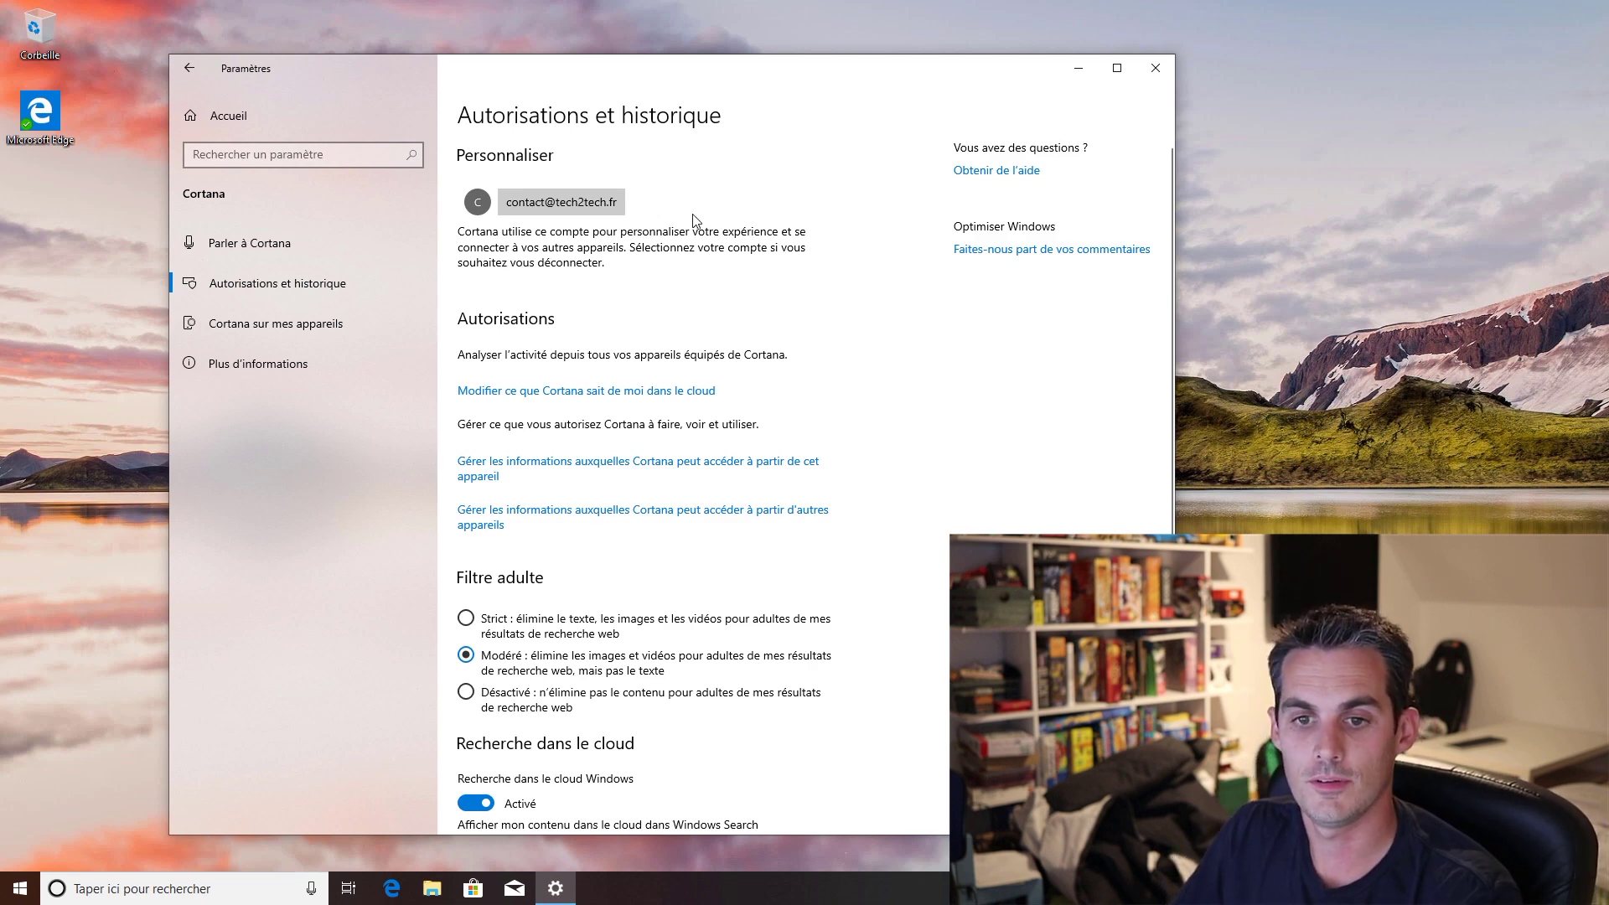
scroll(693, 219, "down", 6)
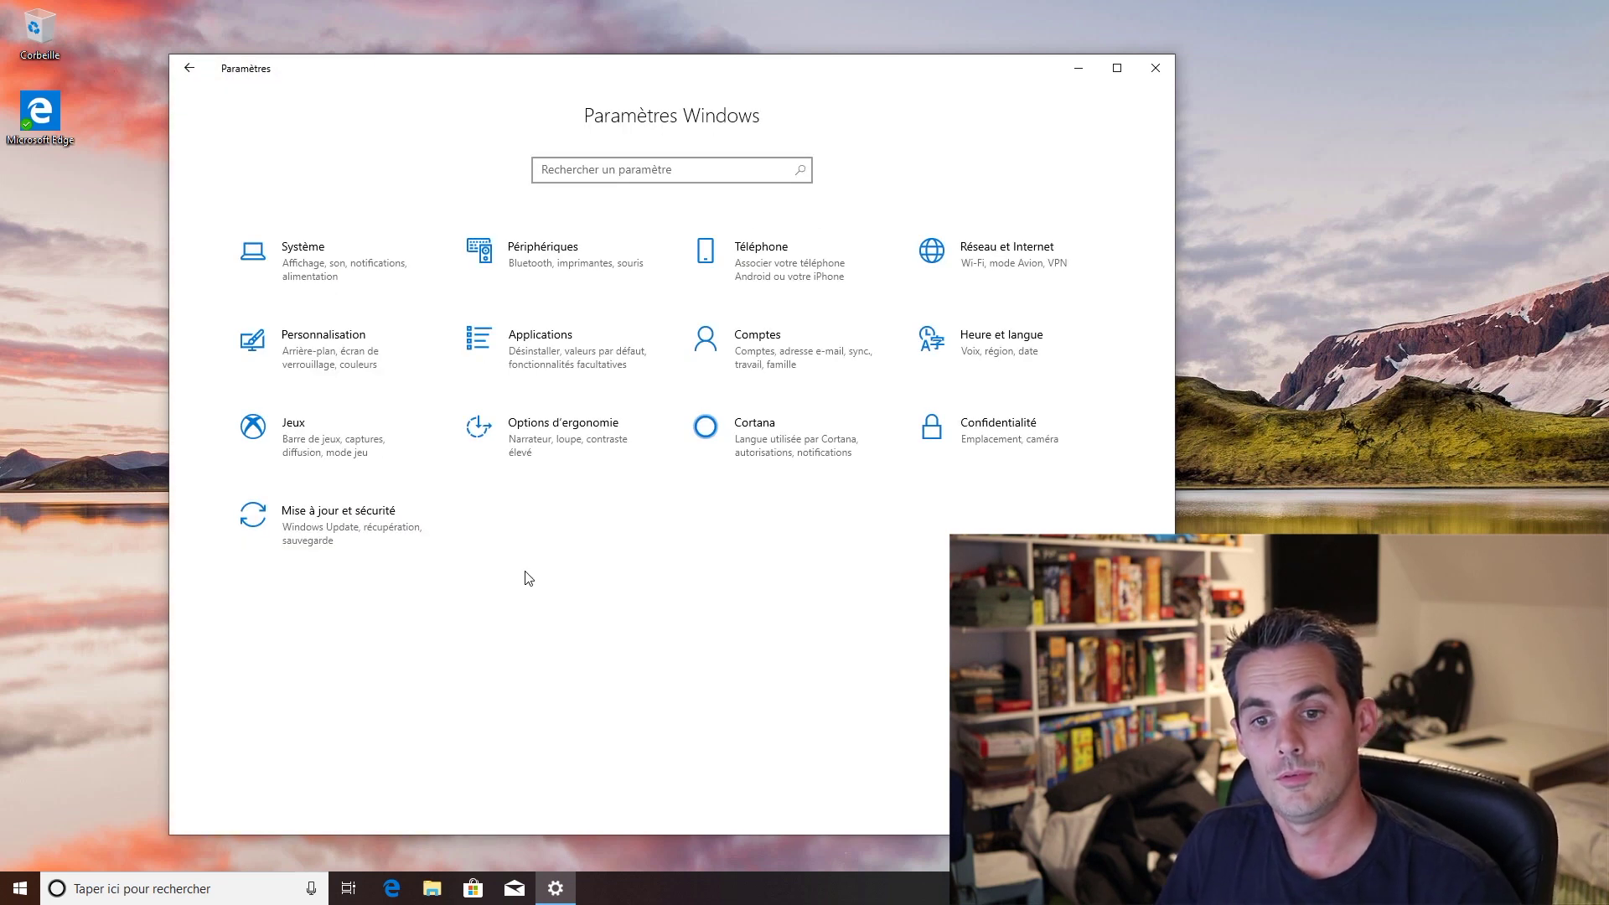
Try a larger text size under Agrandir le texte in Options d'ergonomie, keeping the scale at 100%, and return the text size to its minimum
left_click(550, 455)
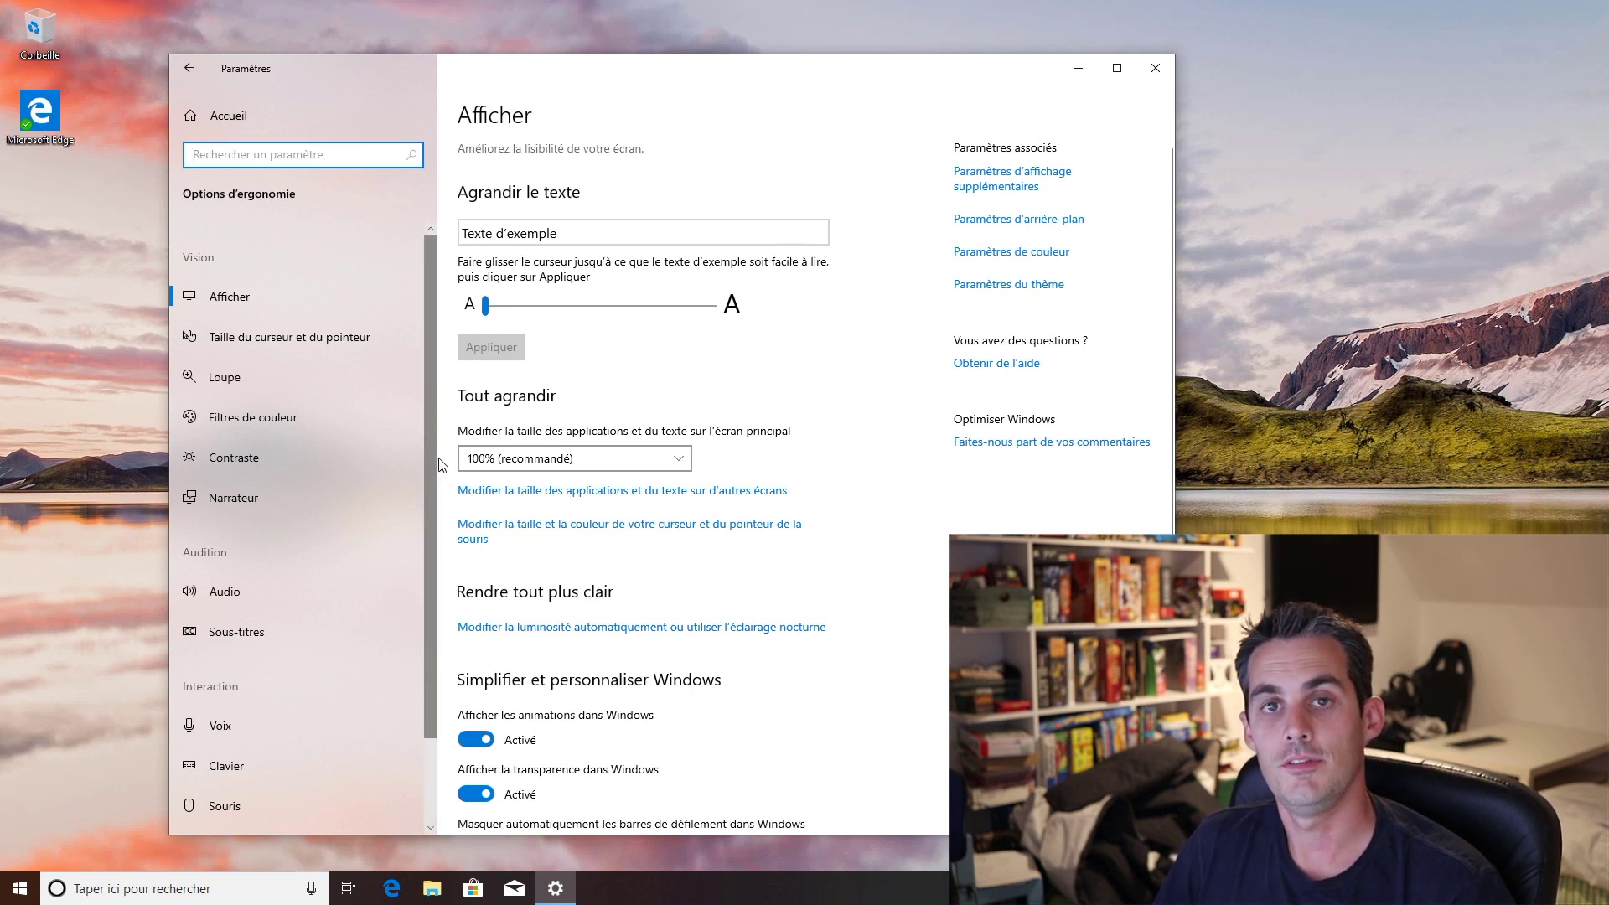
left_click(566, 457)
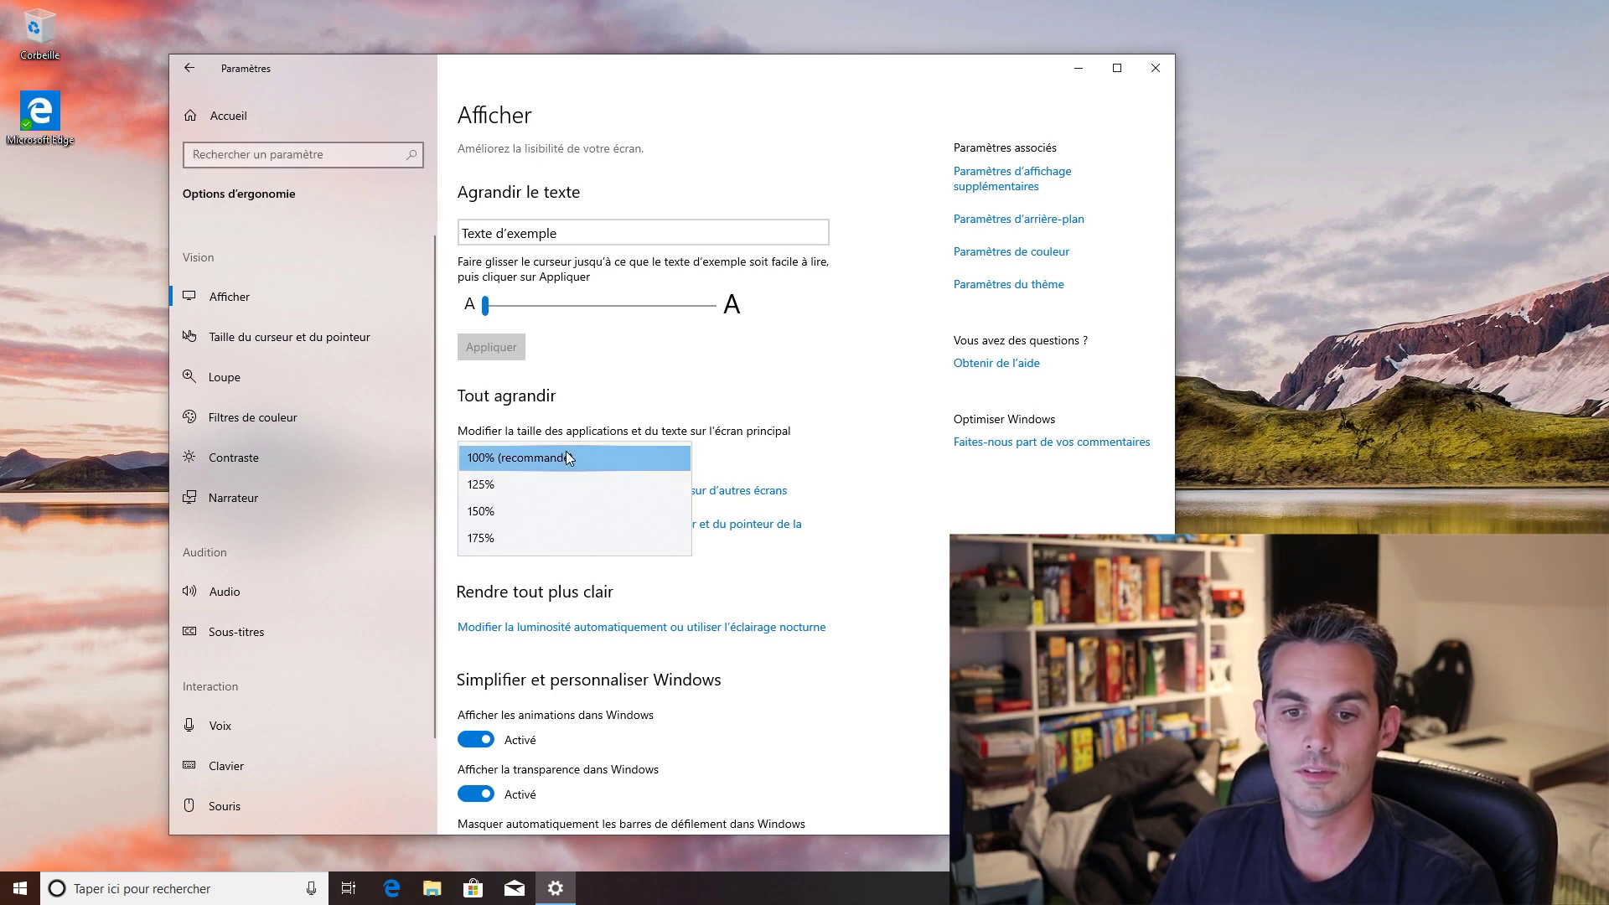
left_click(567, 458)
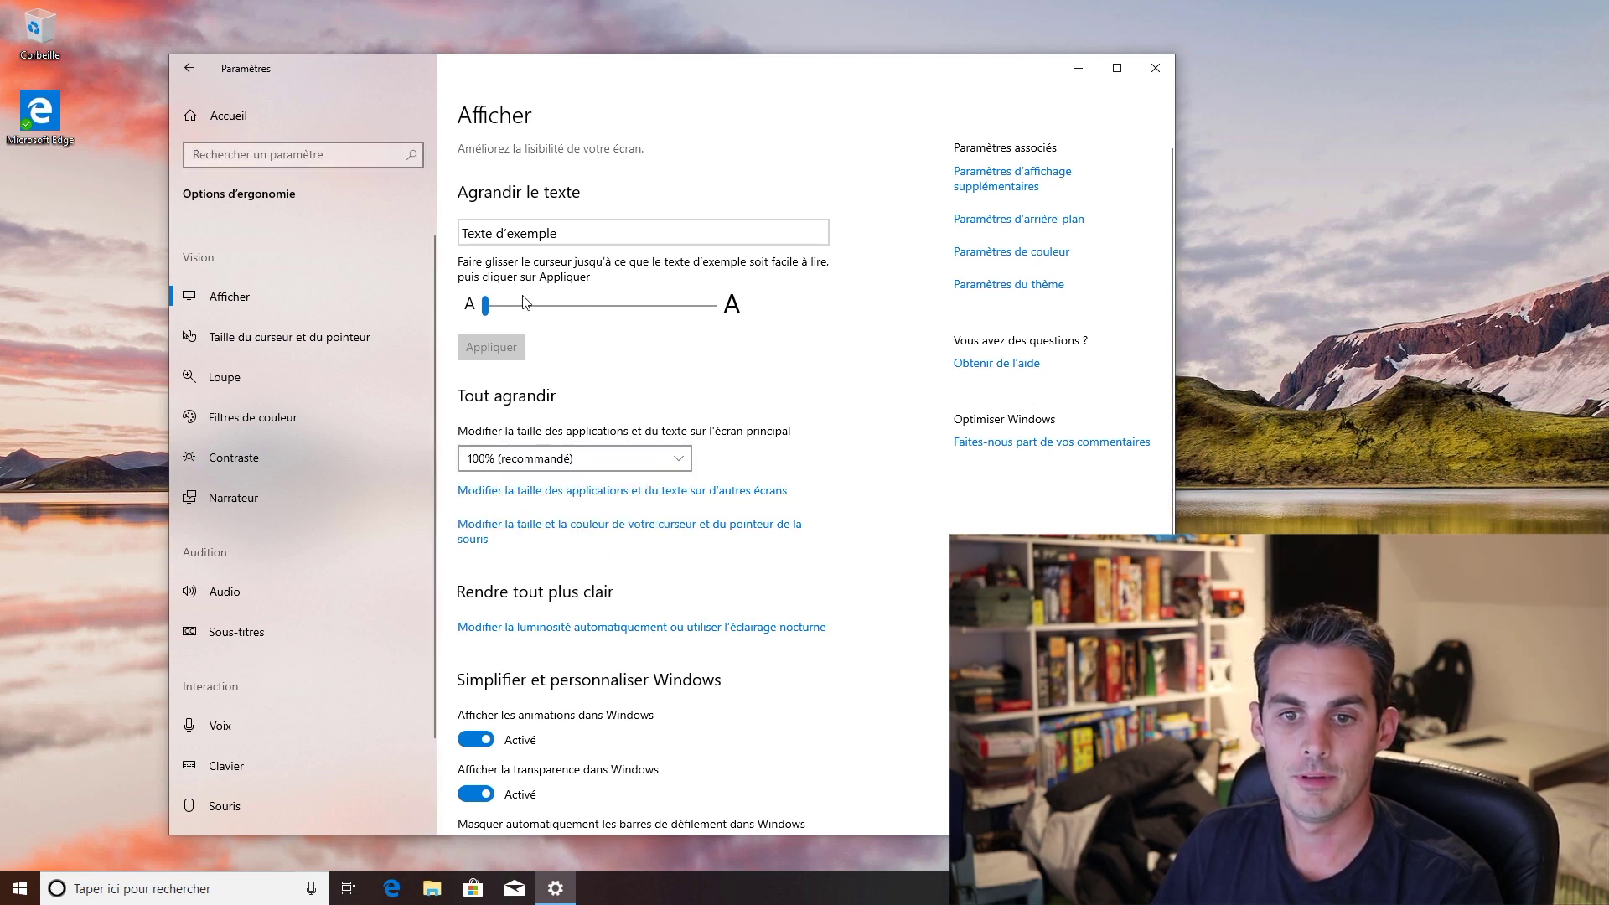
left_click_drag(491, 314, 550, 327)
left_click(501, 352)
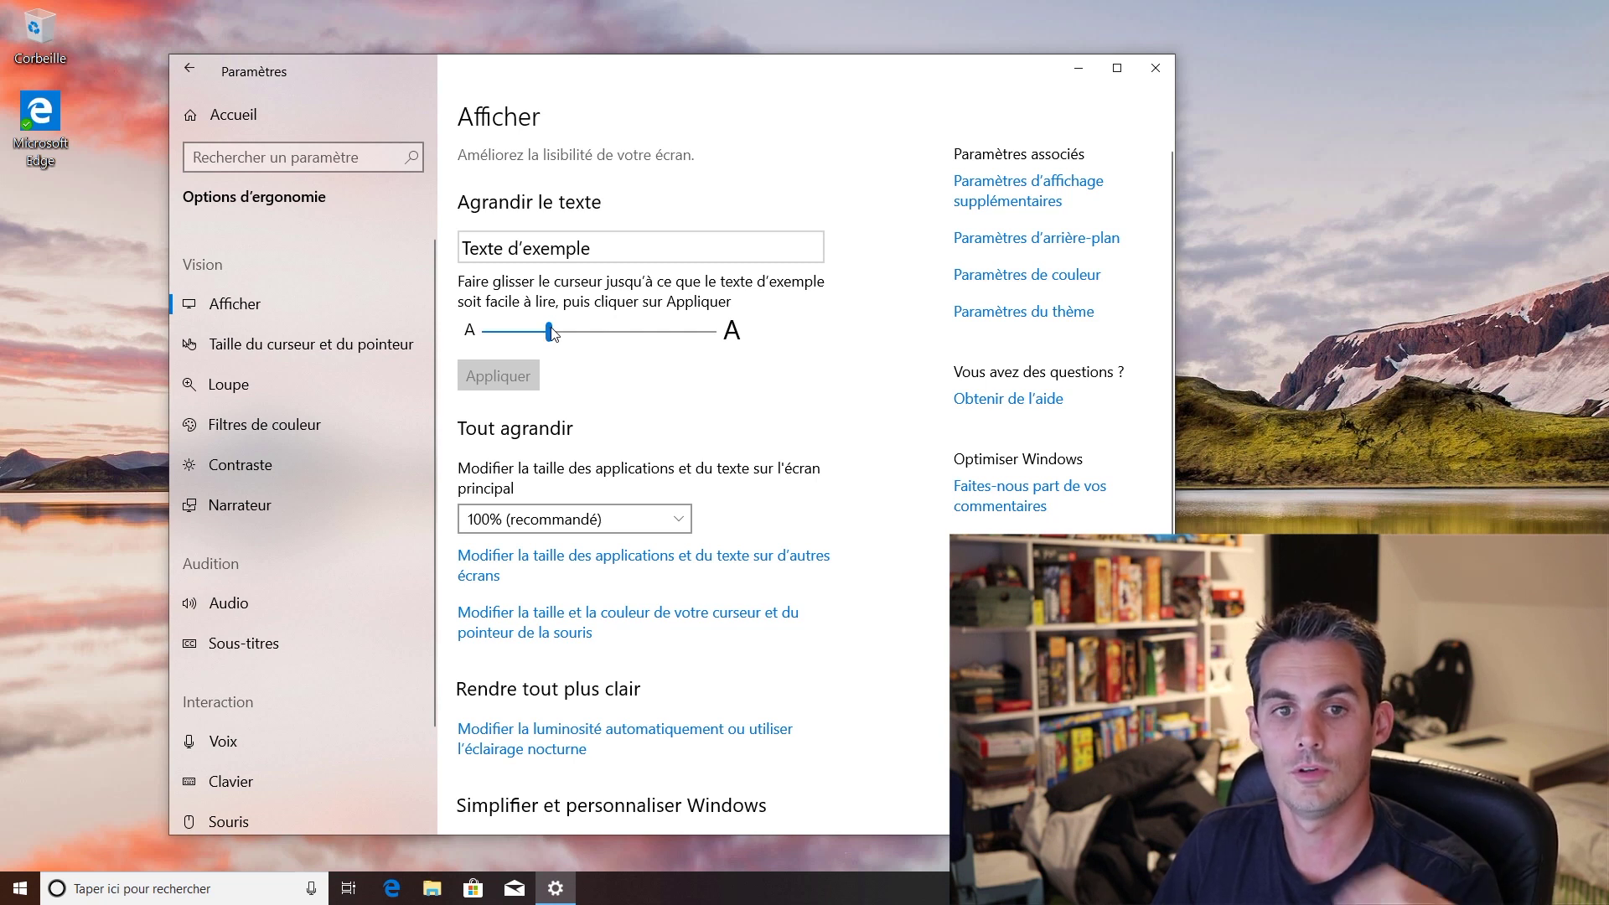
left_click_drag(550, 332, 484, 332)
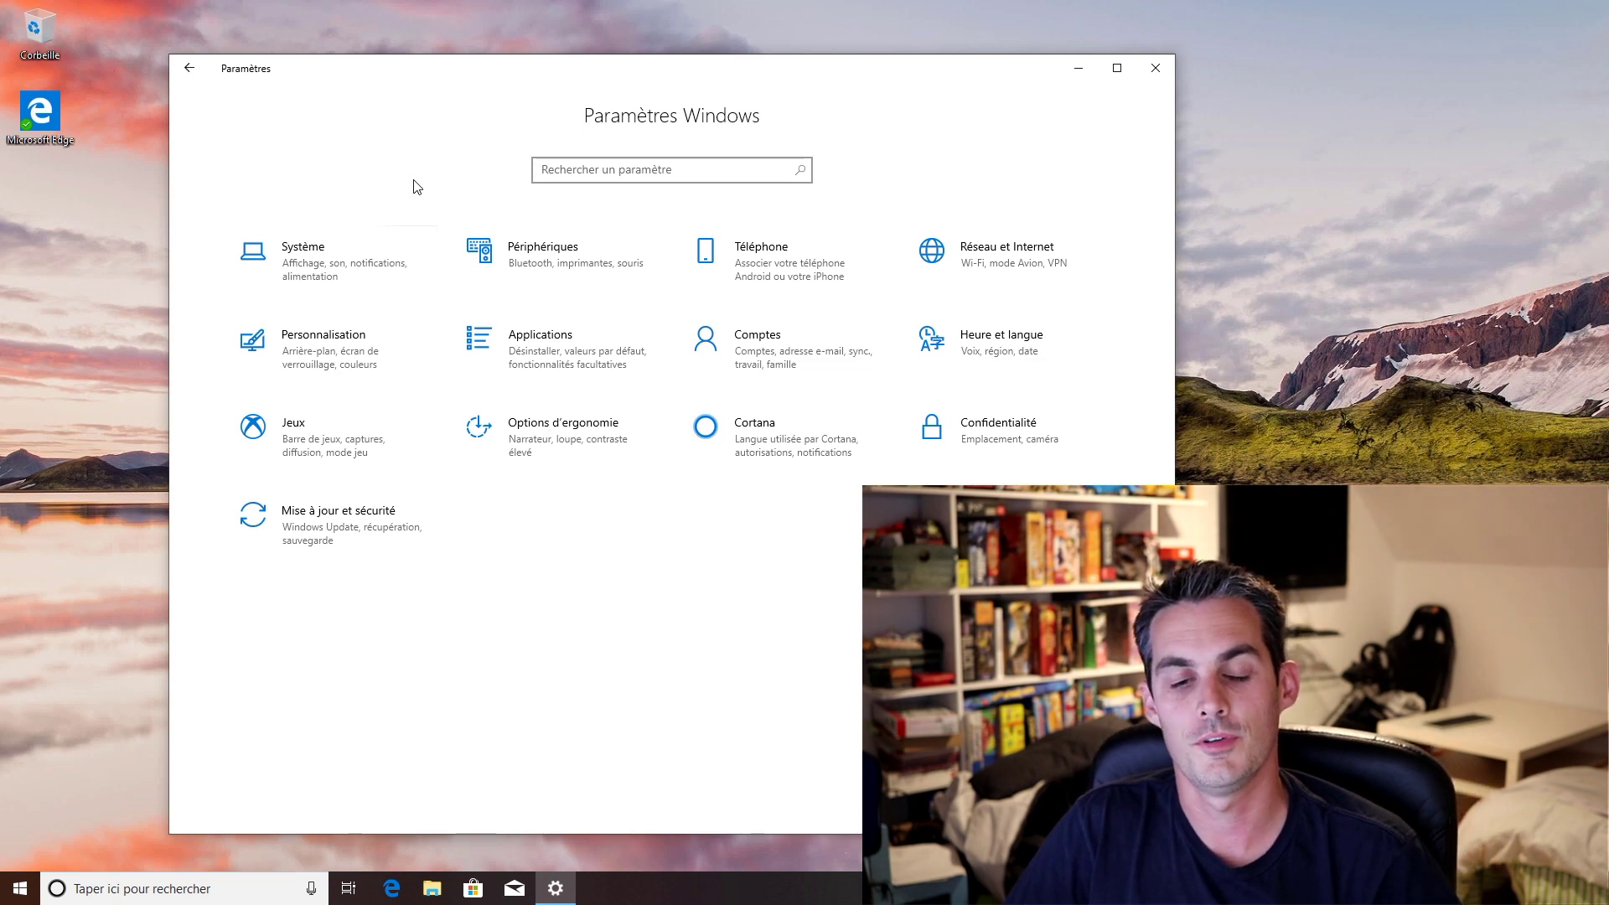
View the Heures d'activité dialog of Windows Update under Mise à jour et sécurité, cancel it, and close Paramètres
left_click(351, 531)
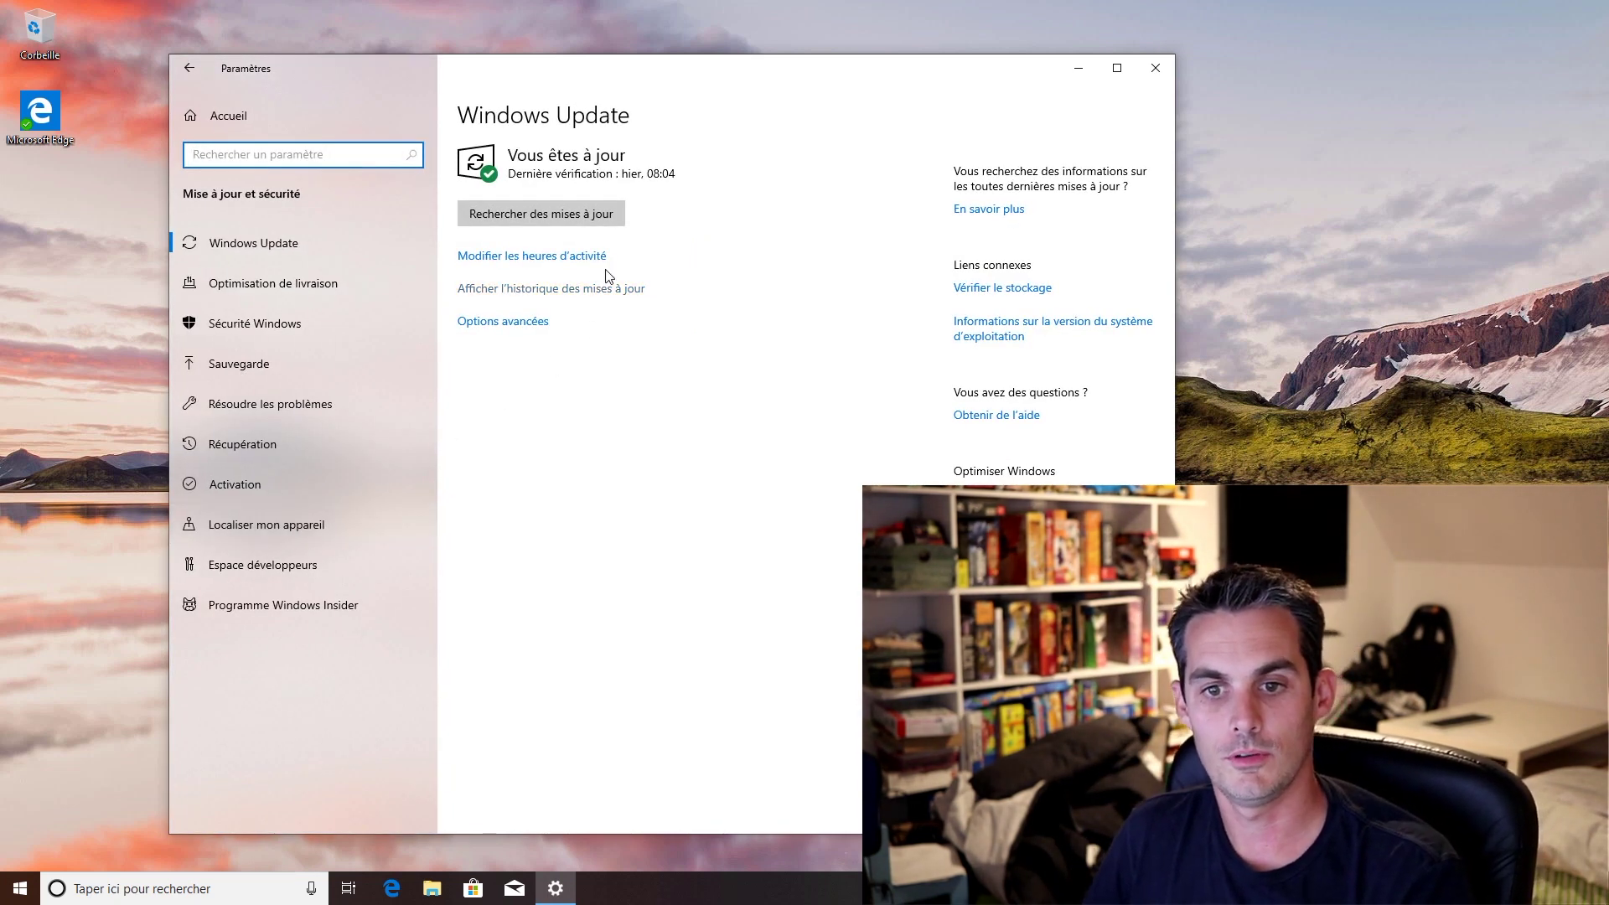
left_click(552, 262)
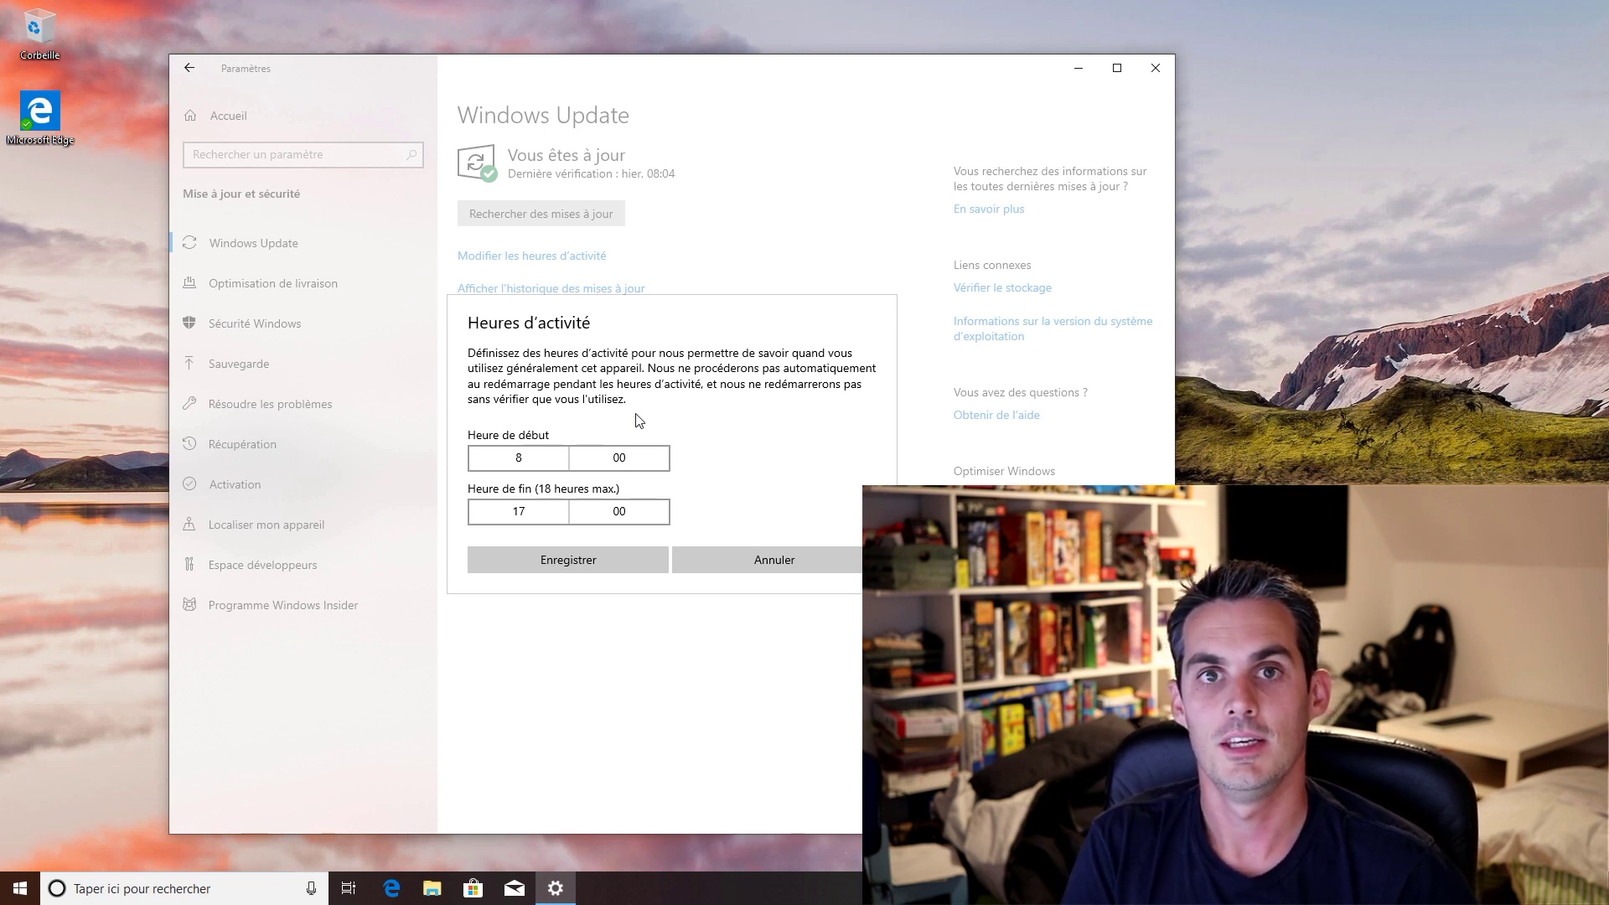
key("Escape")
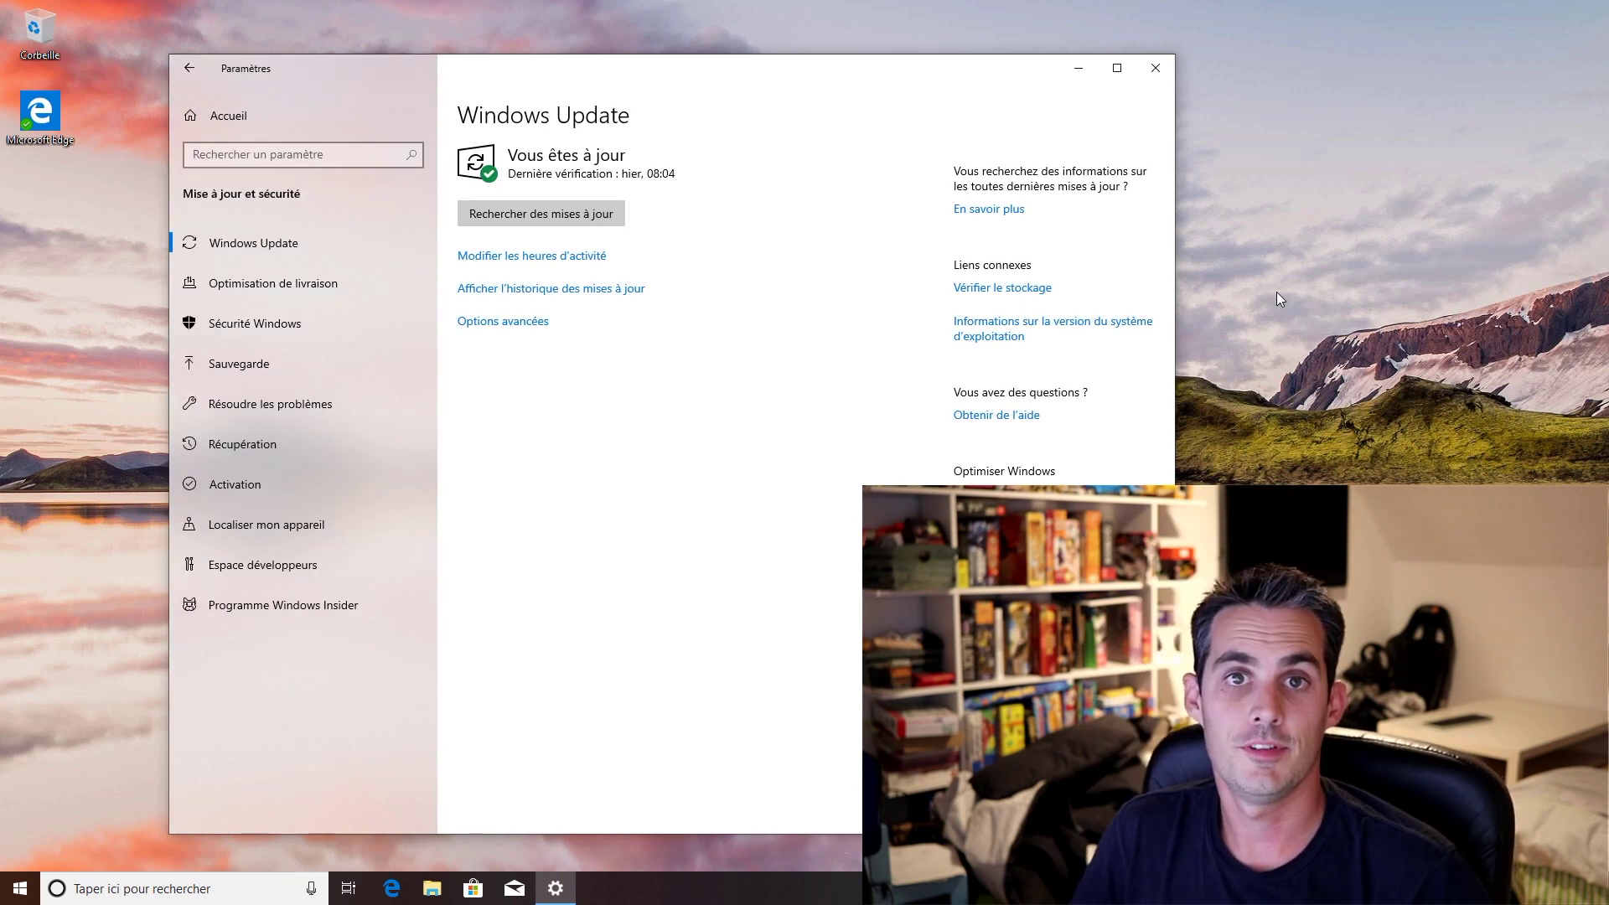
left_click(1163, 69)
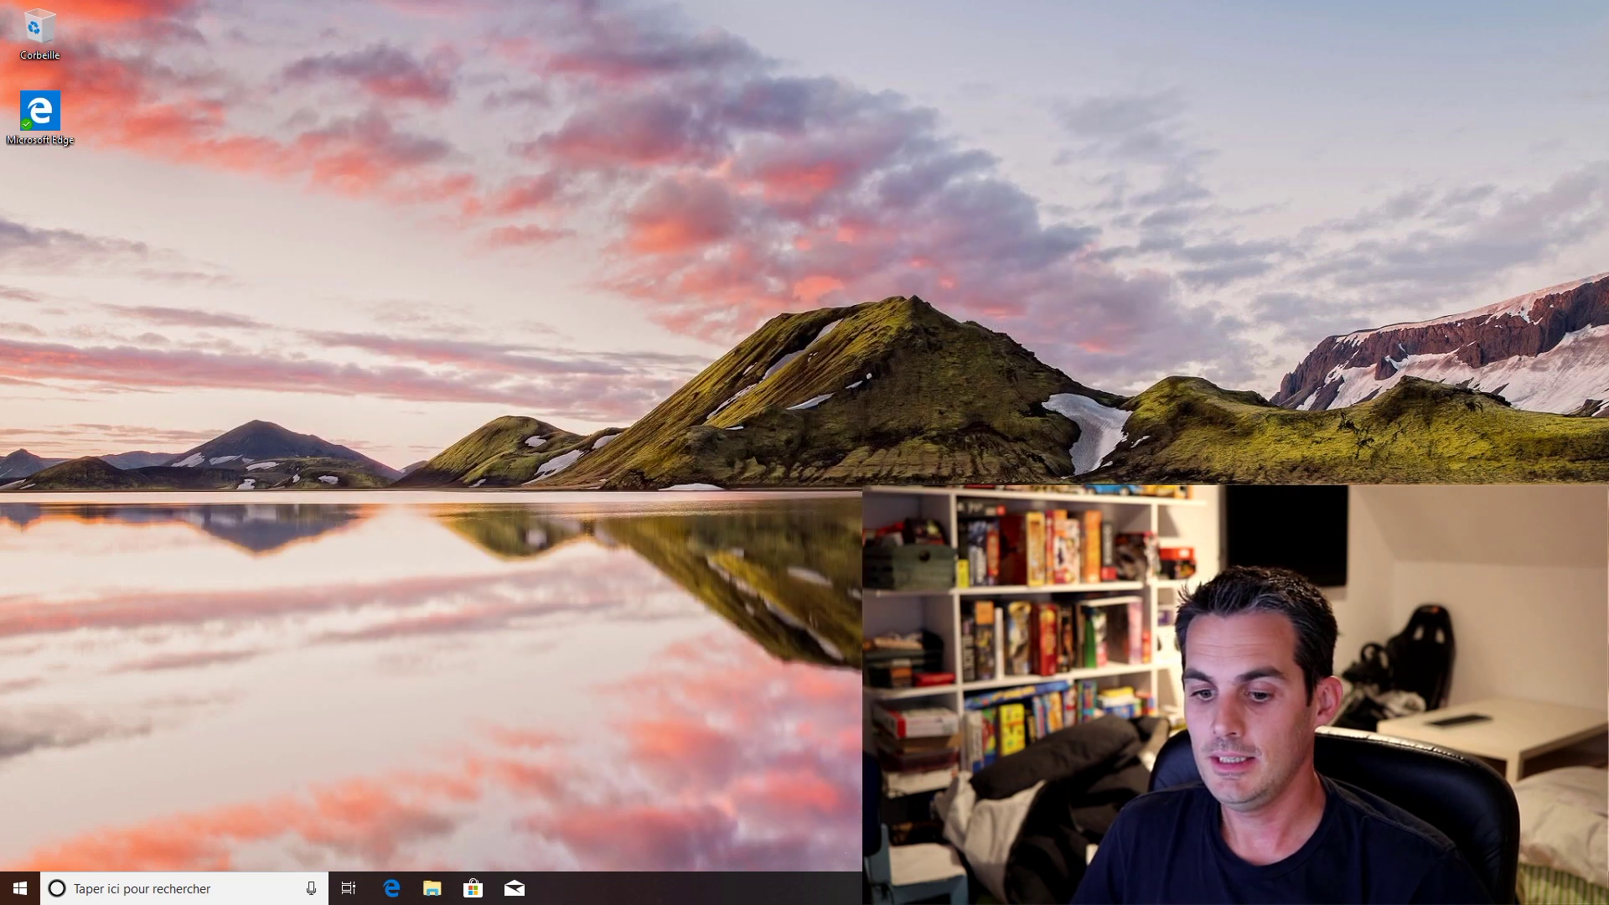
Open the Gestionnaire des tâches in its detailed view and widen it to show the full Consommation d'énergie and Tendance de consommation d'énergie columns
right_click(672, 875)
left_click(727, 797)
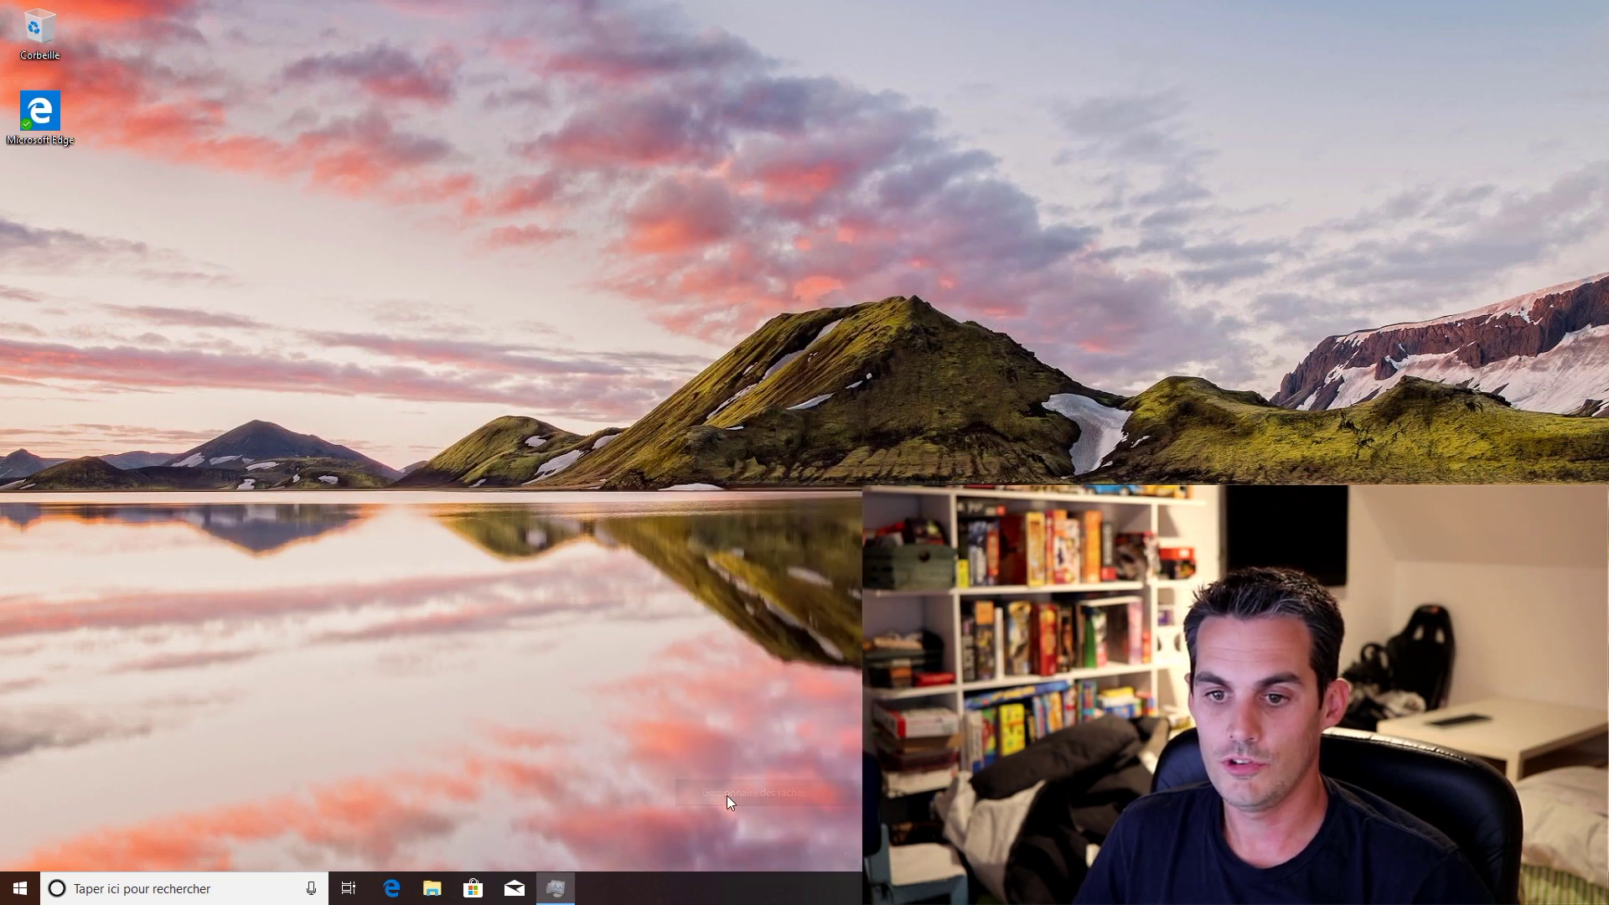
left_click(228, 438)
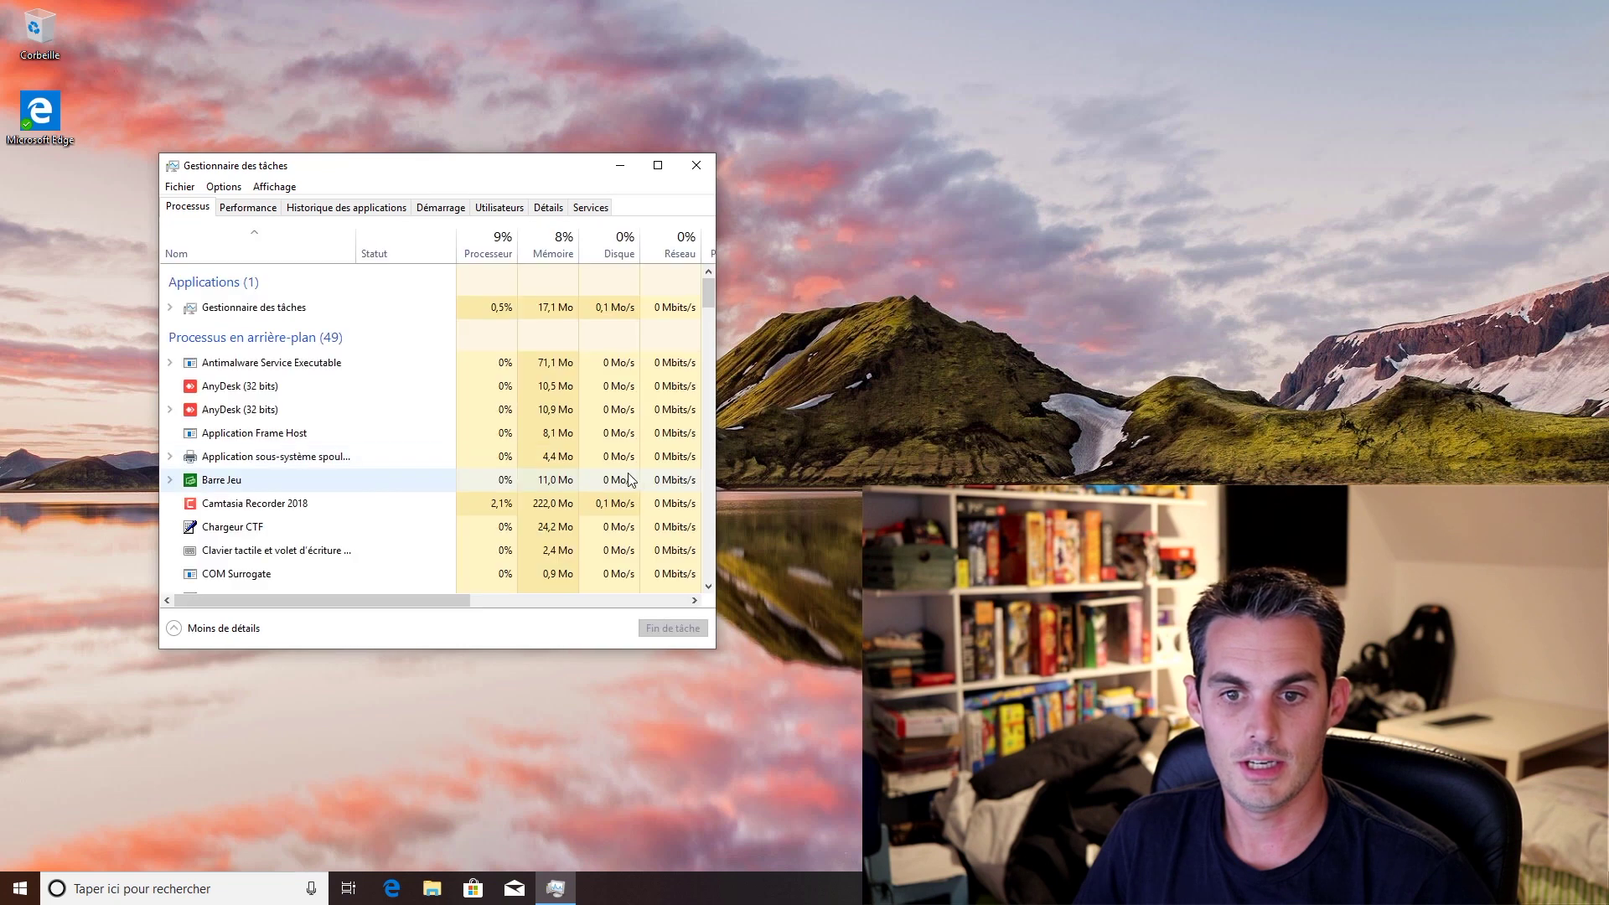
left_click_drag(716, 344, 1132, 350)
left_click_drag(1096, 241, 1177, 256)
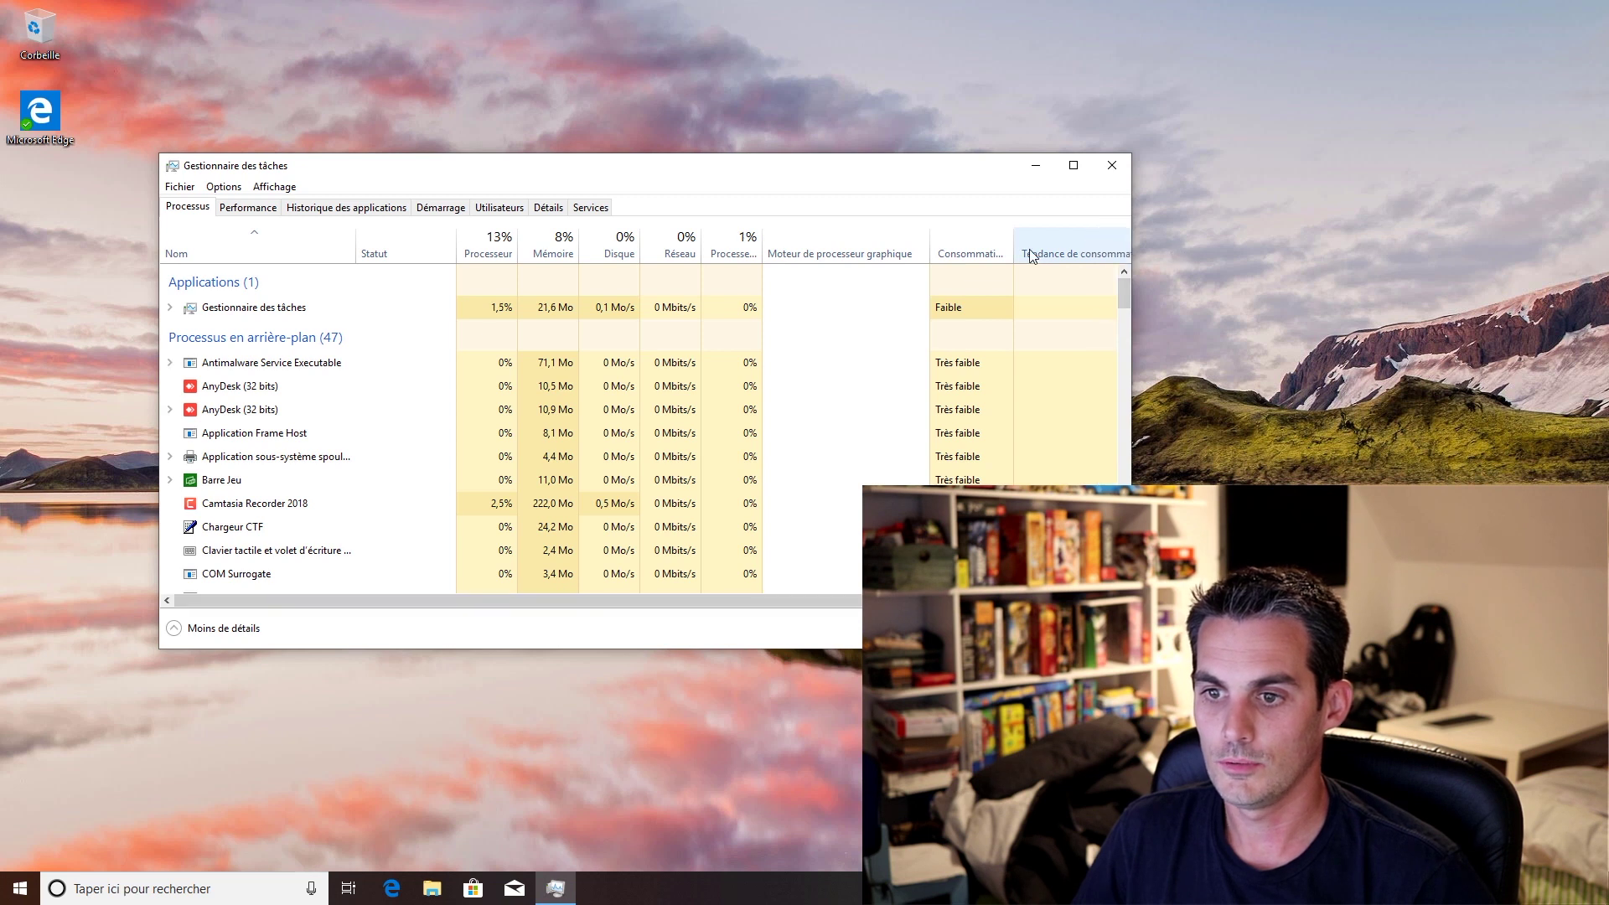
left_click_drag(1014, 253, 1303, 253)
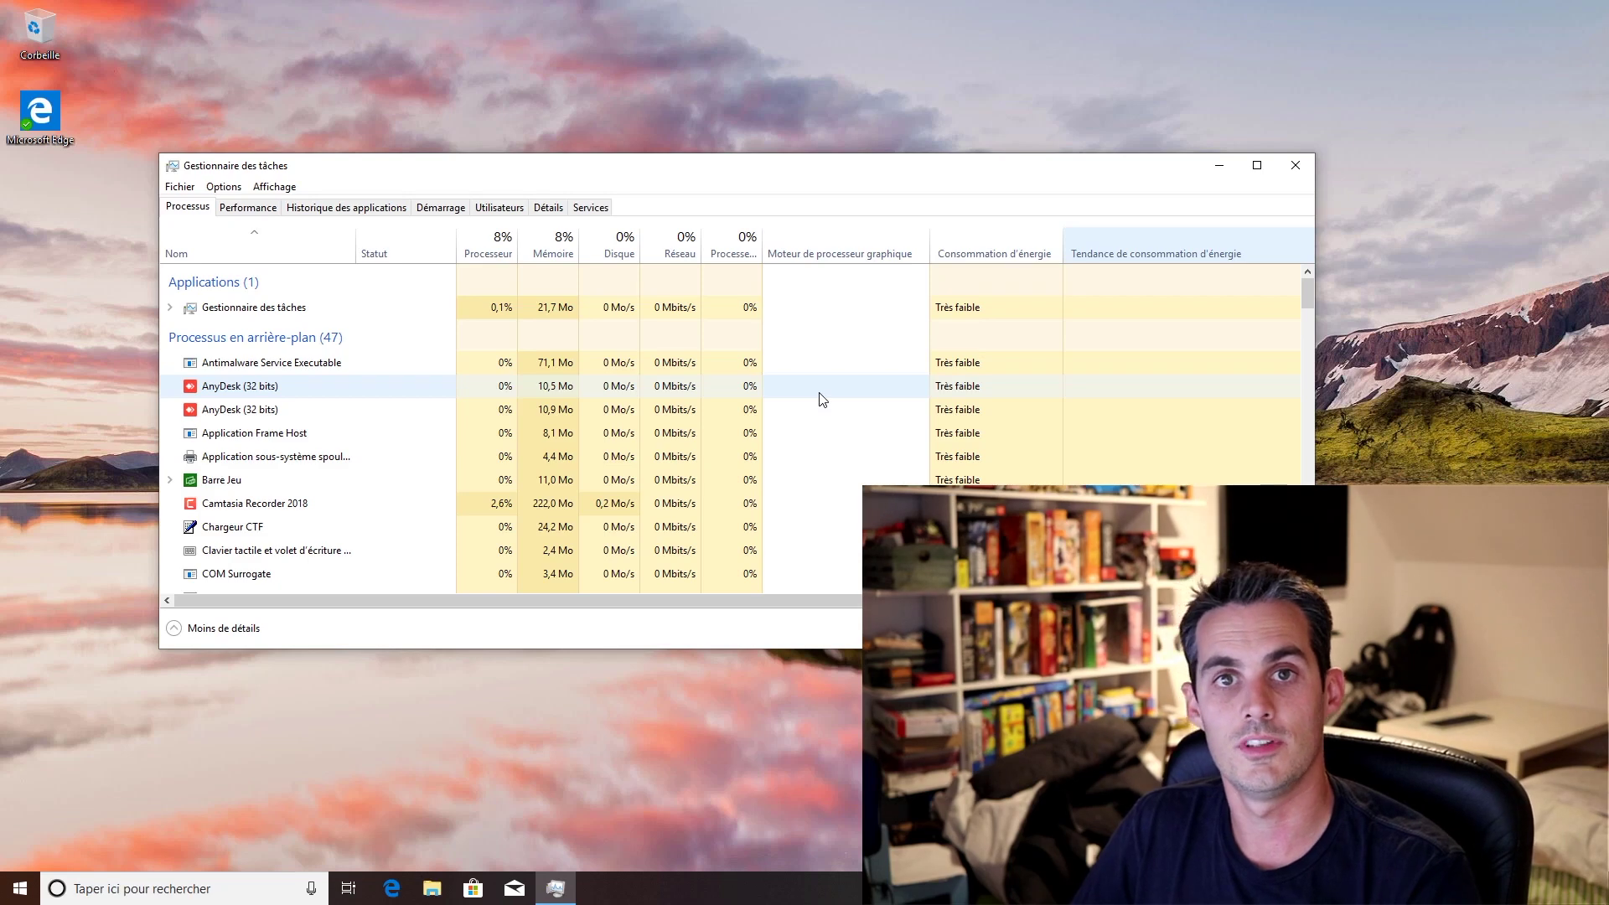
Sort the processes by Consommation d'énergie to examine the most power-hungry ones, and close the Gestionnaire des tâches
left_click(1018, 434)
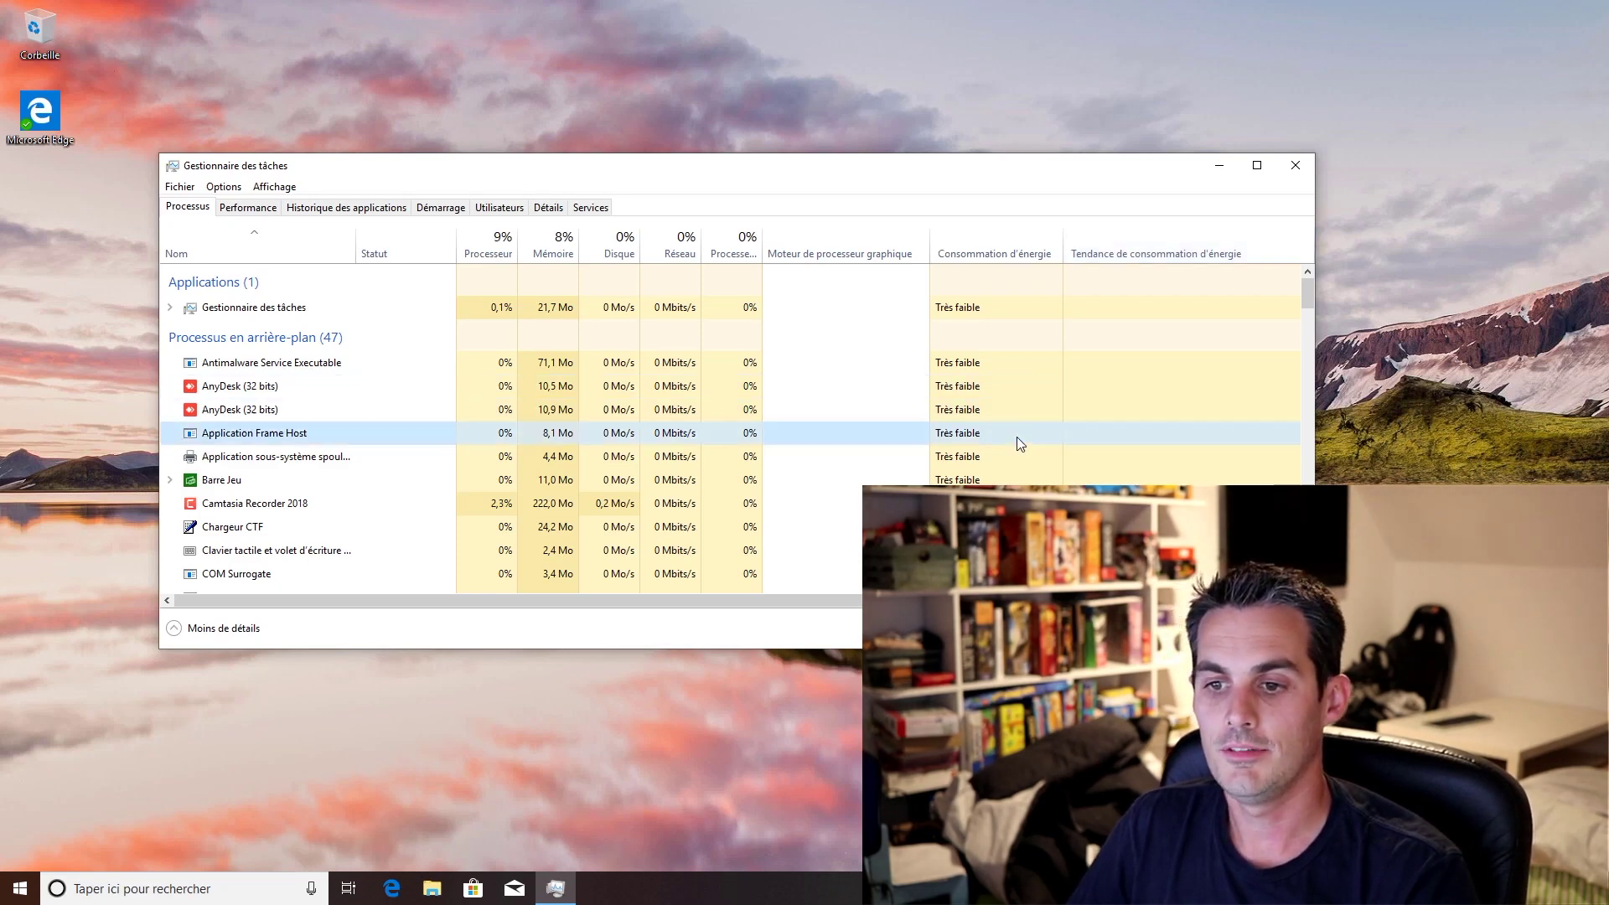
left_click(996, 250)
left_click(354, 273)
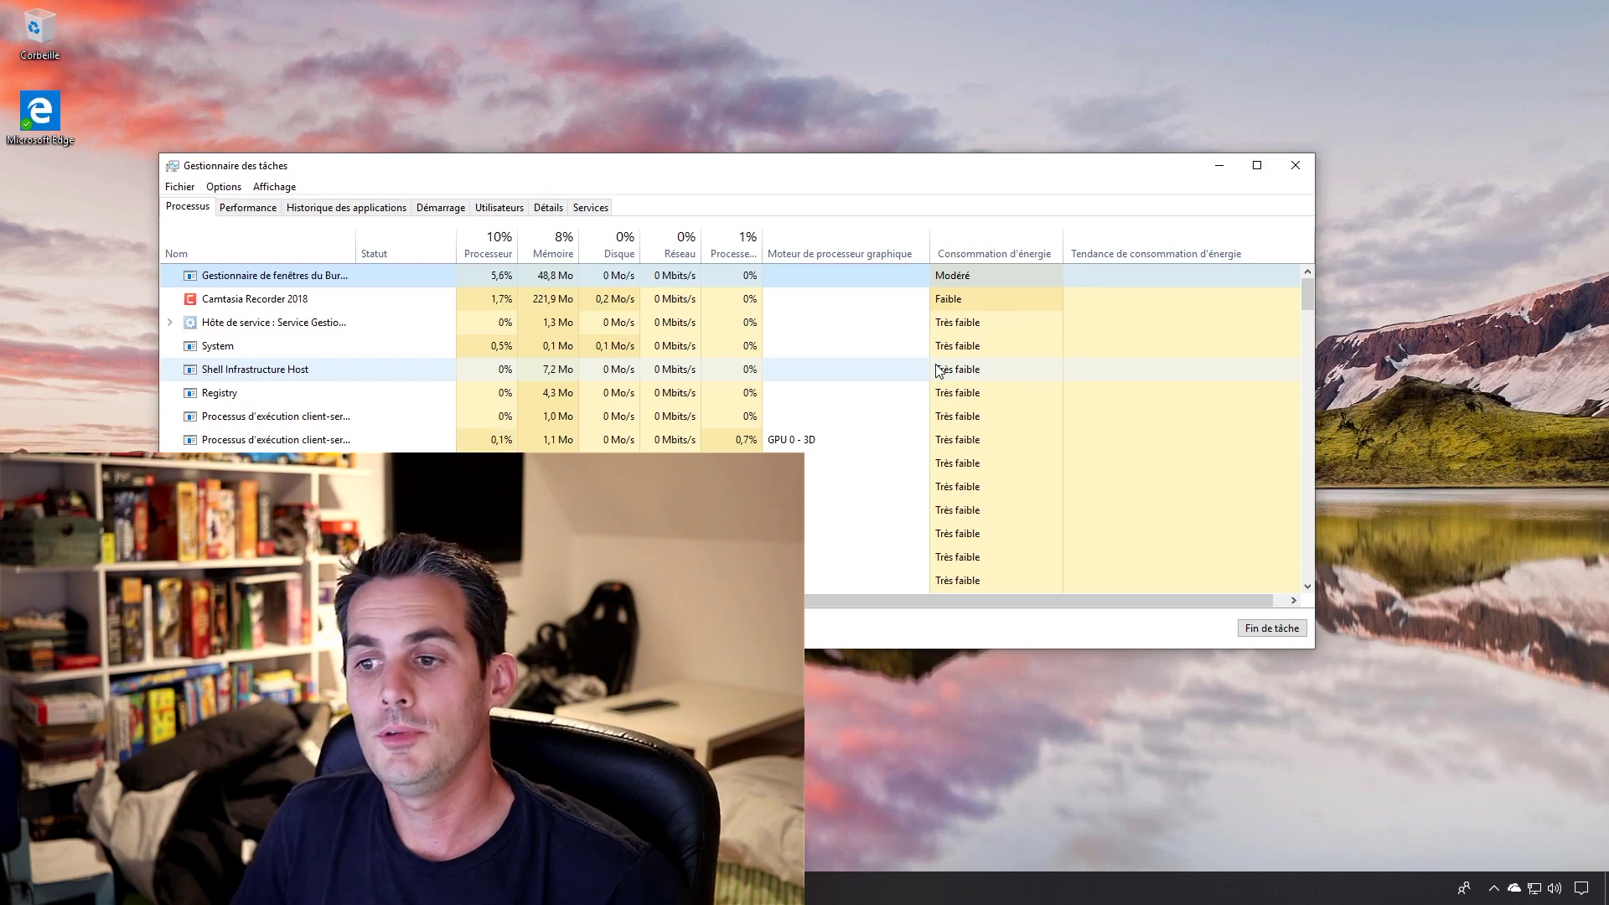
left_click(1296, 165)
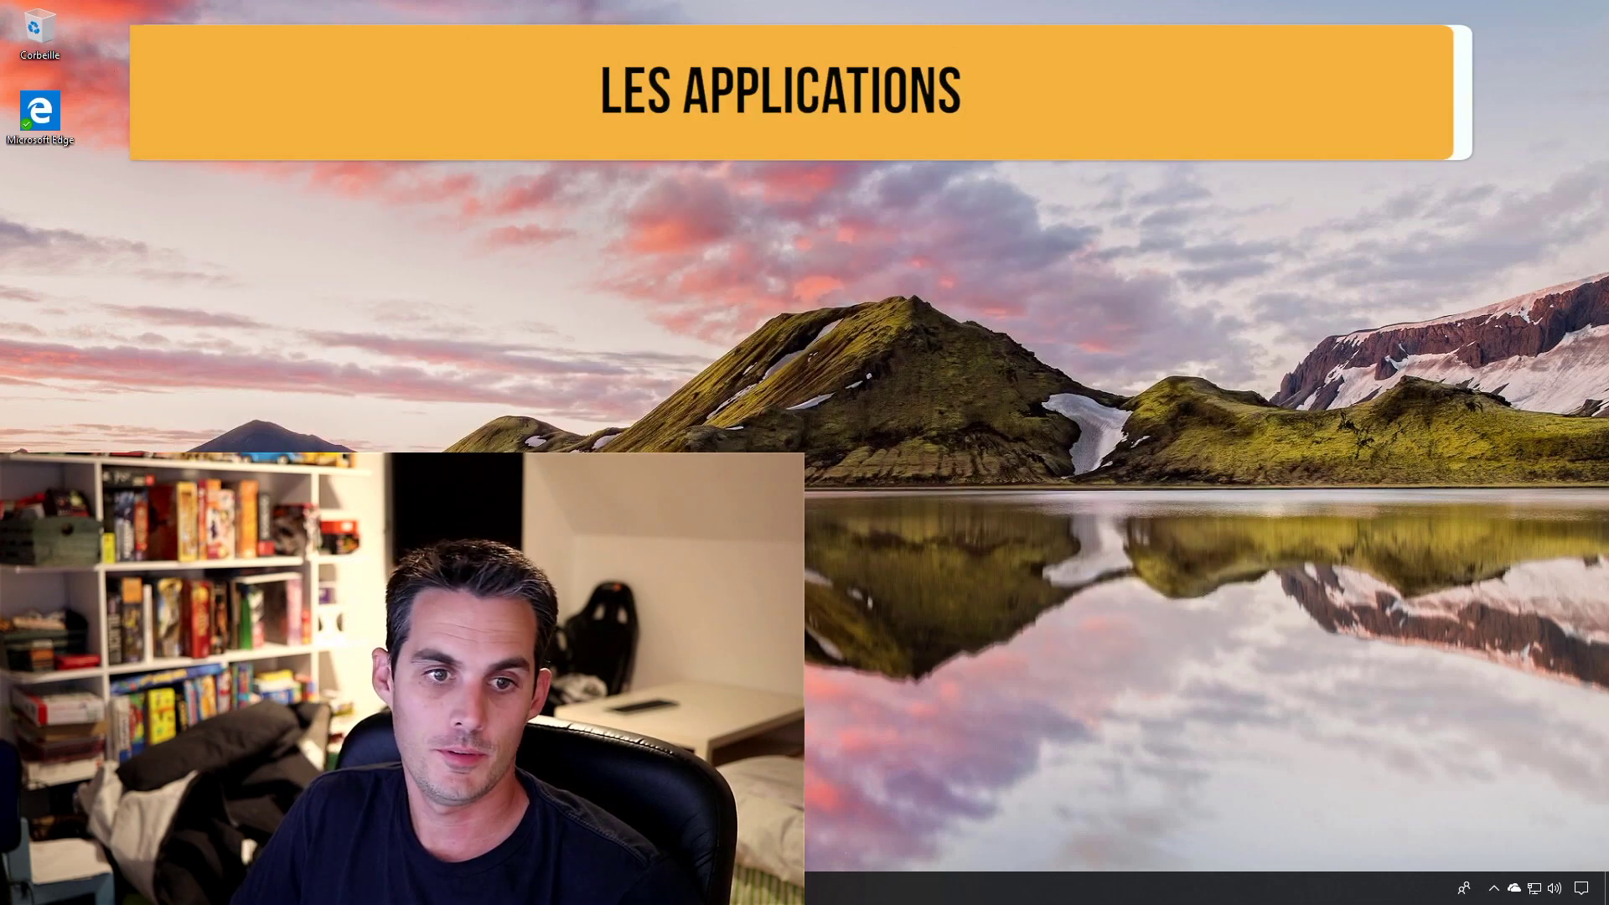
Open Microsoft Edge and look through its Général, Confidentialité et sécurité, Mots de passe et remplissage automatique and Avancé settings pages
double_click(40, 116)
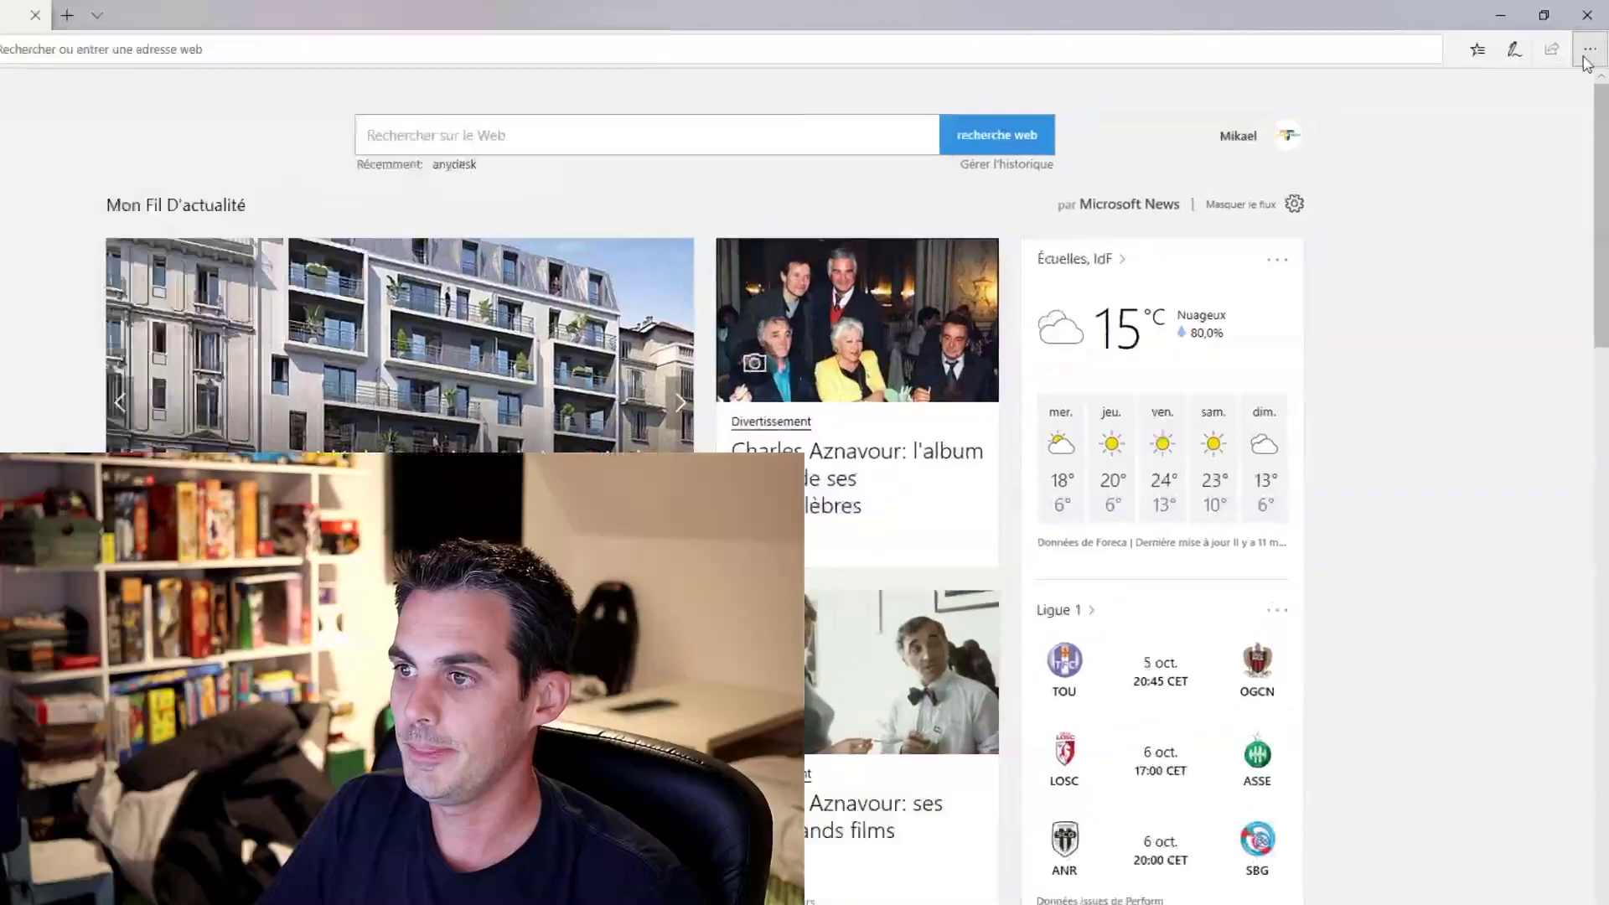
left_click(1592, 43)
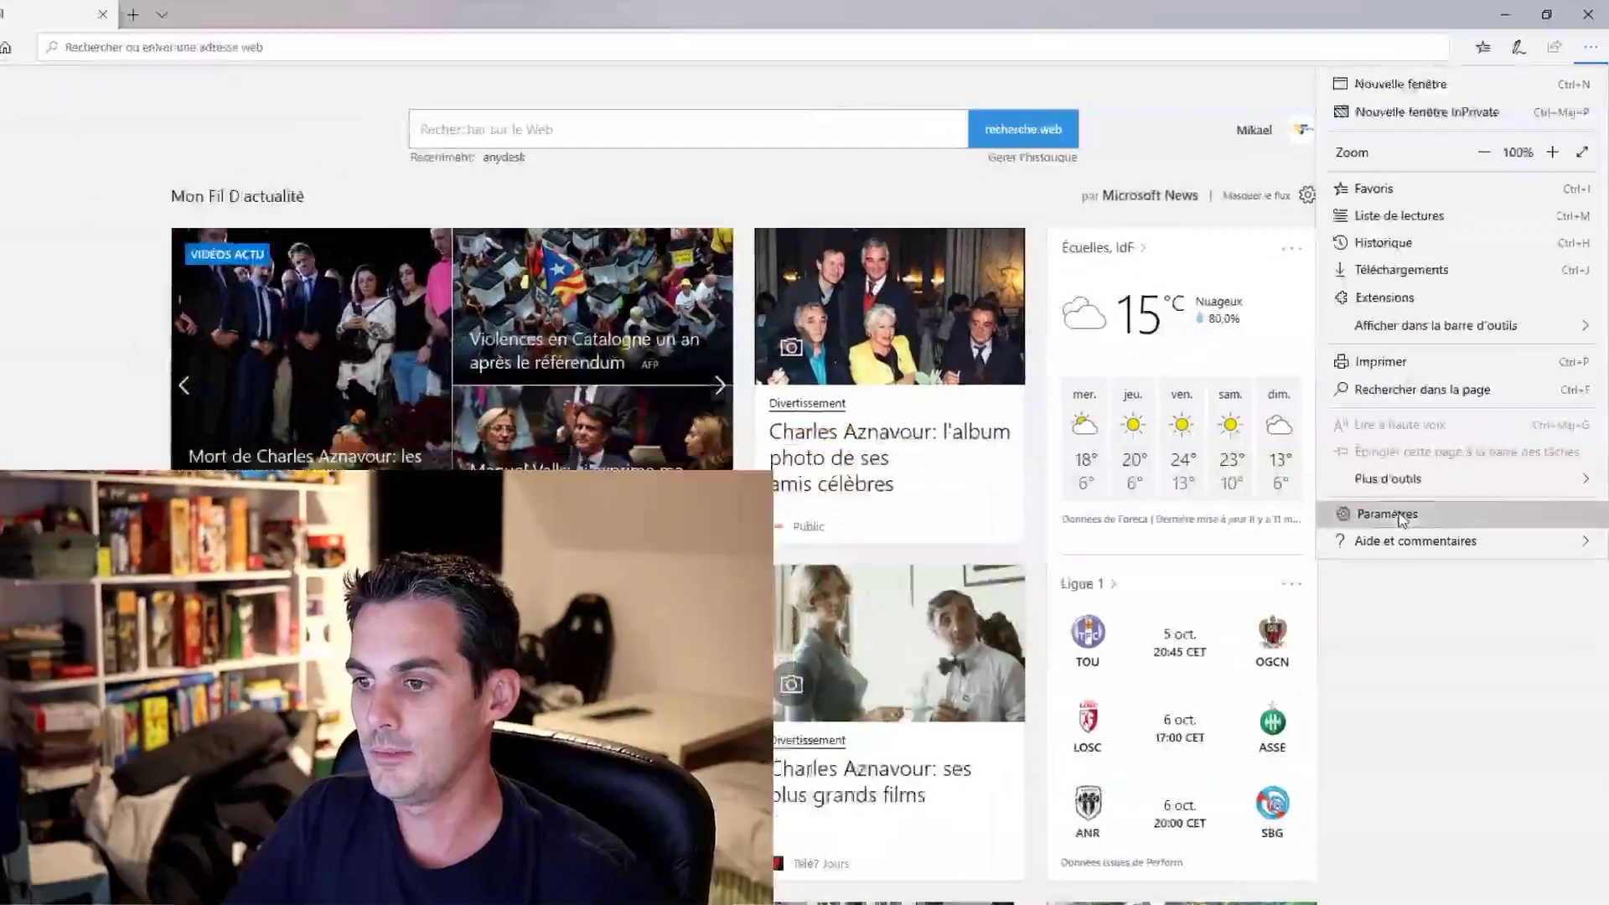
left_click(1340, 697)
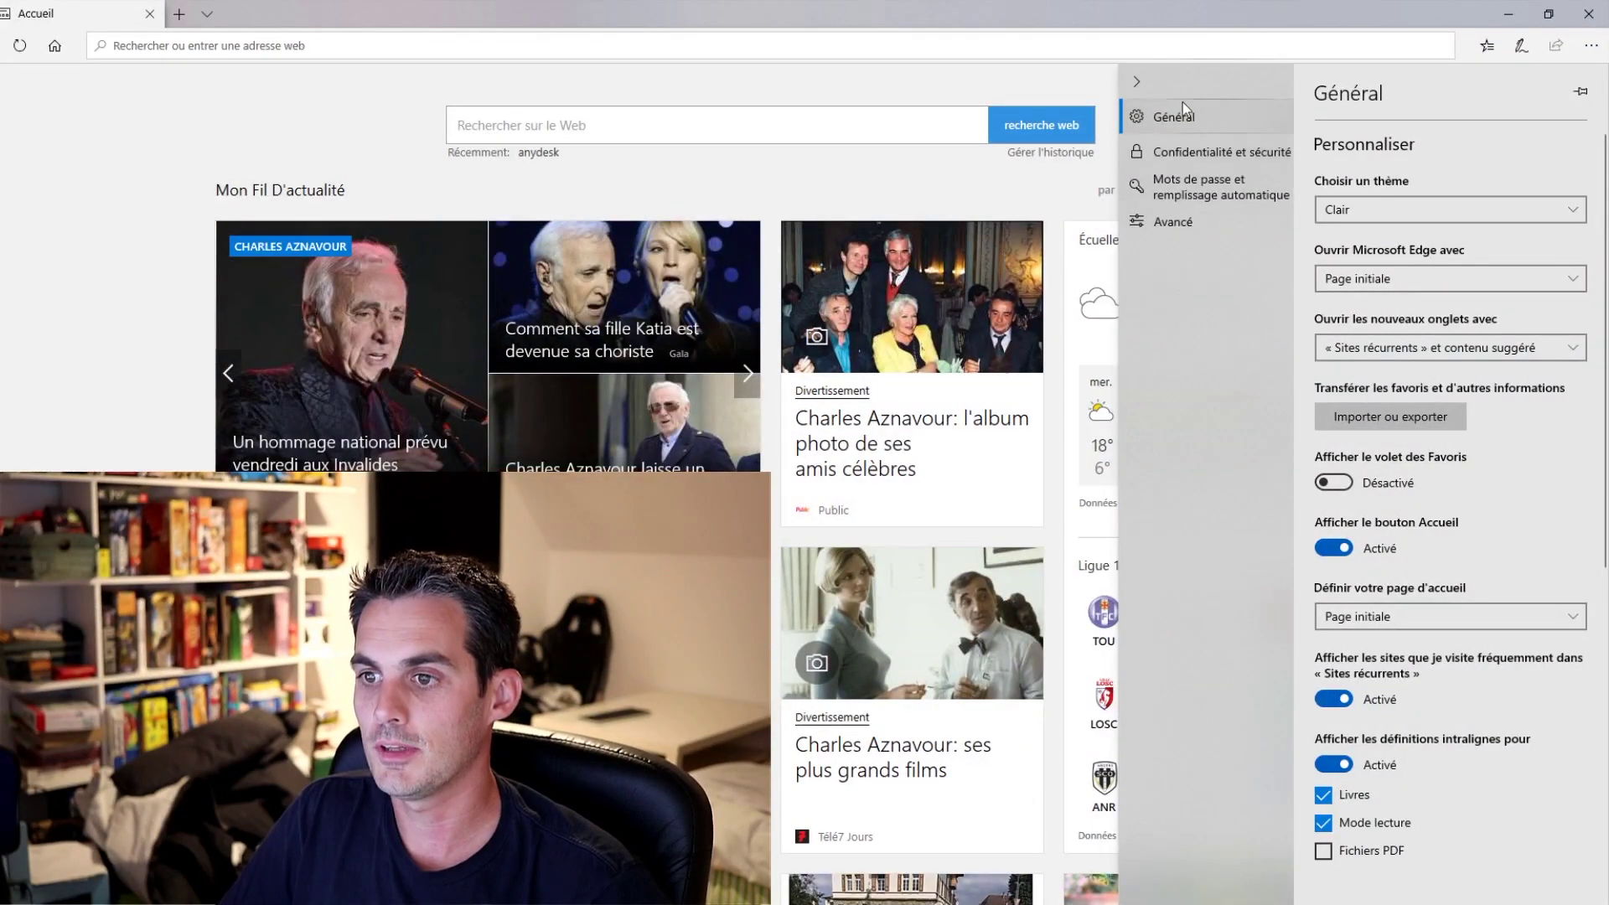
left_click(1149, 149)
left_click(1212, 179)
left_click(1177, 222)
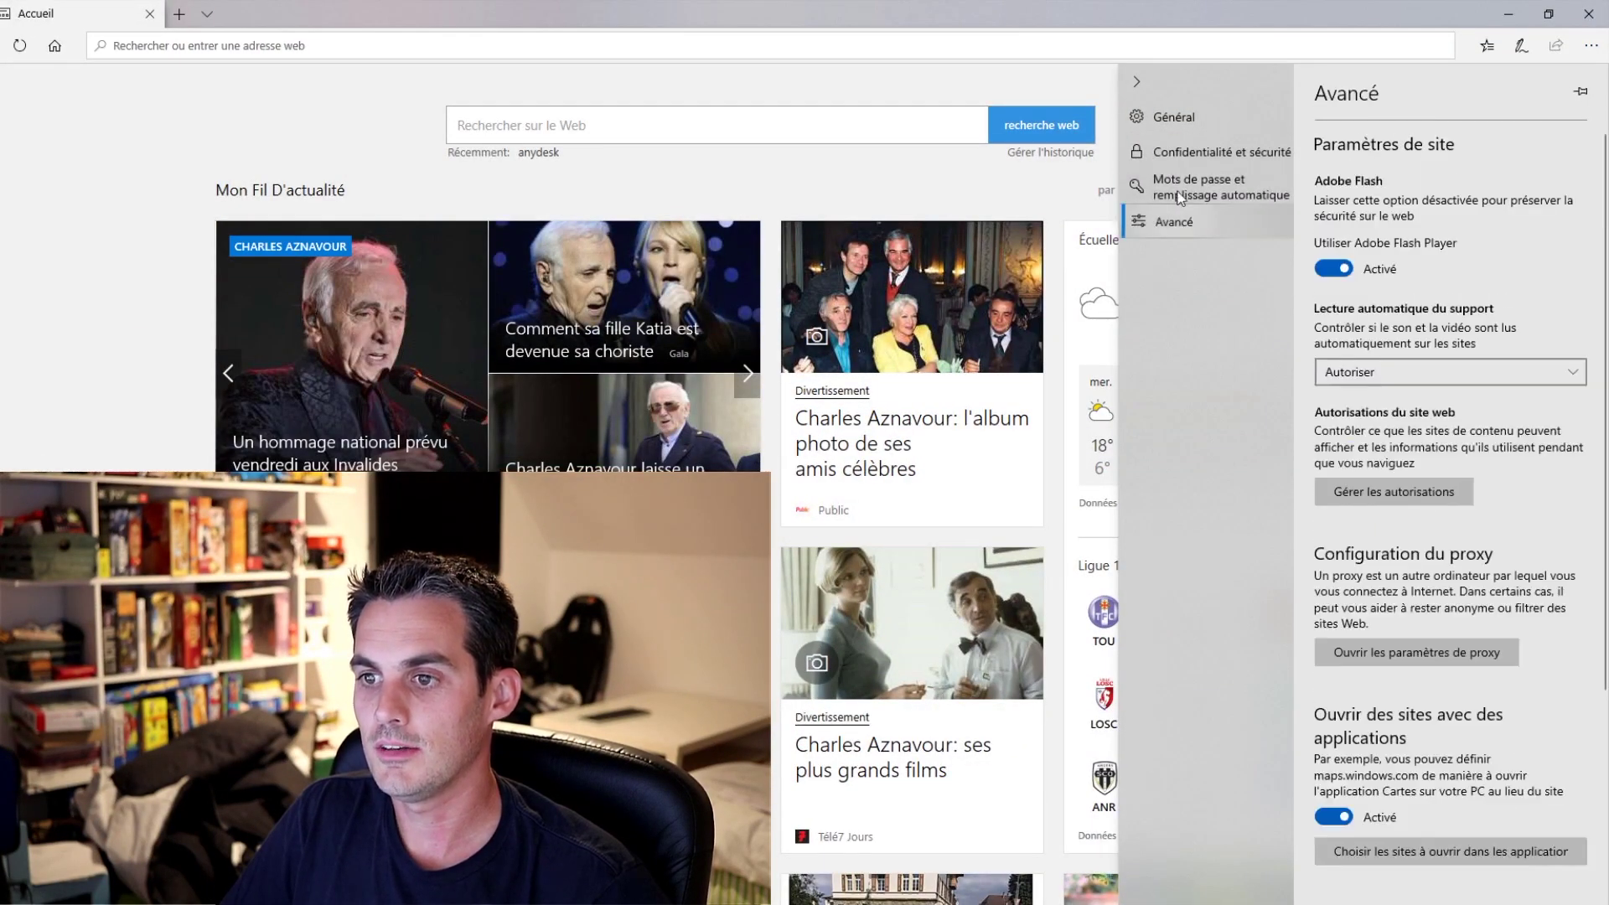
left_click(1185, 122)
left_click(1194, 158)
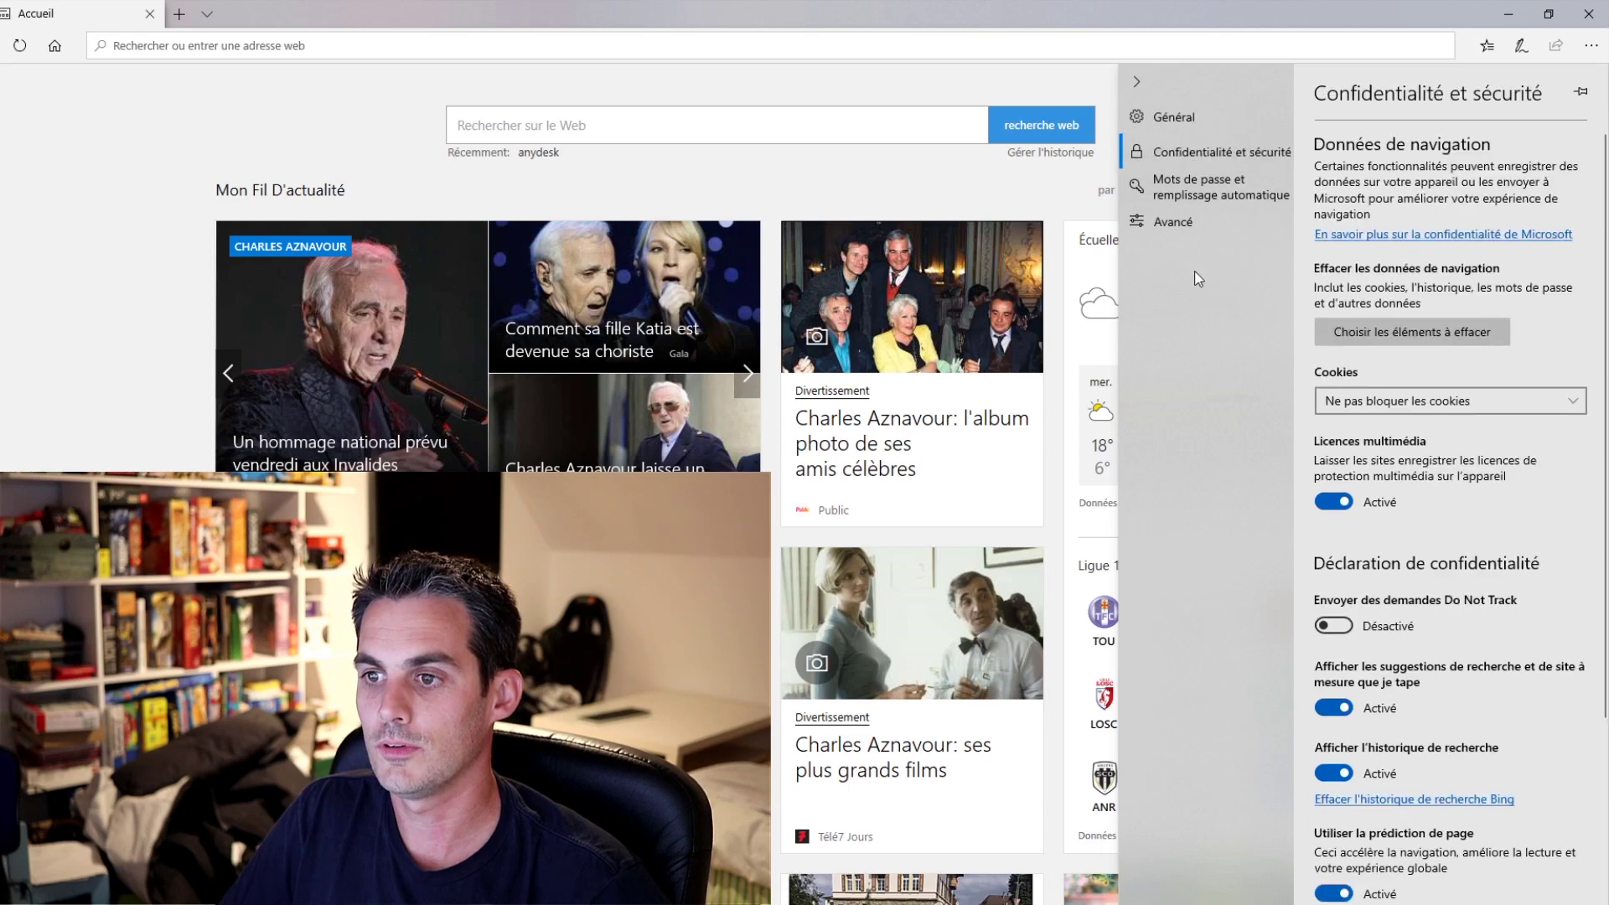
left_click(1212, 195)
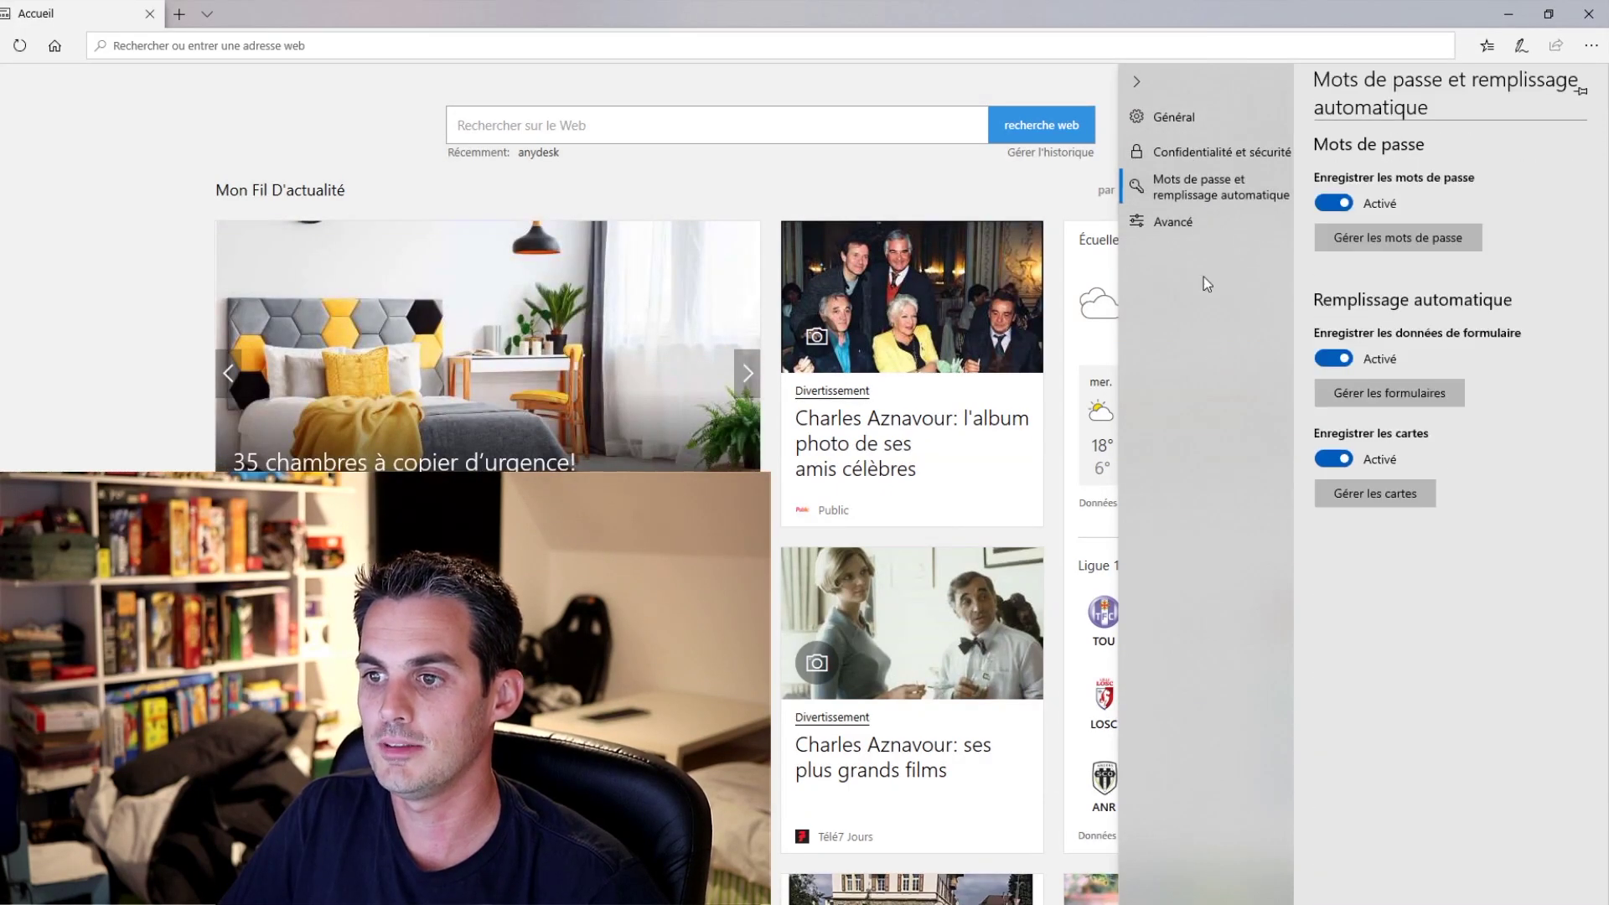
left_click(1204, 228)
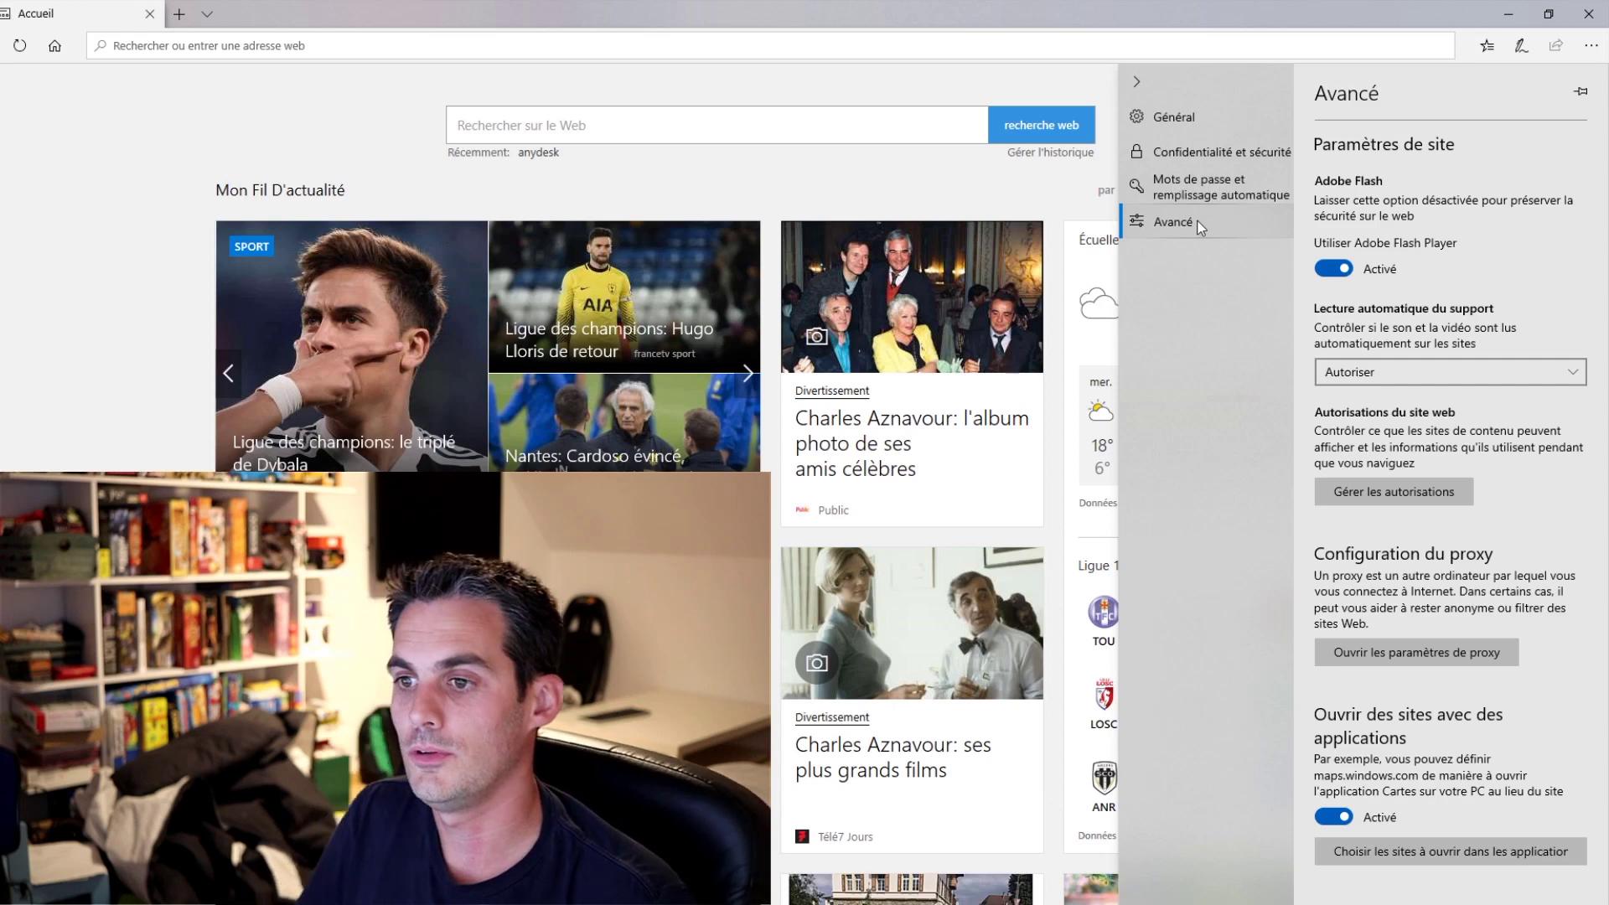
Set the browser theme to Sombre in the Général settings
left_click(1196, 119)
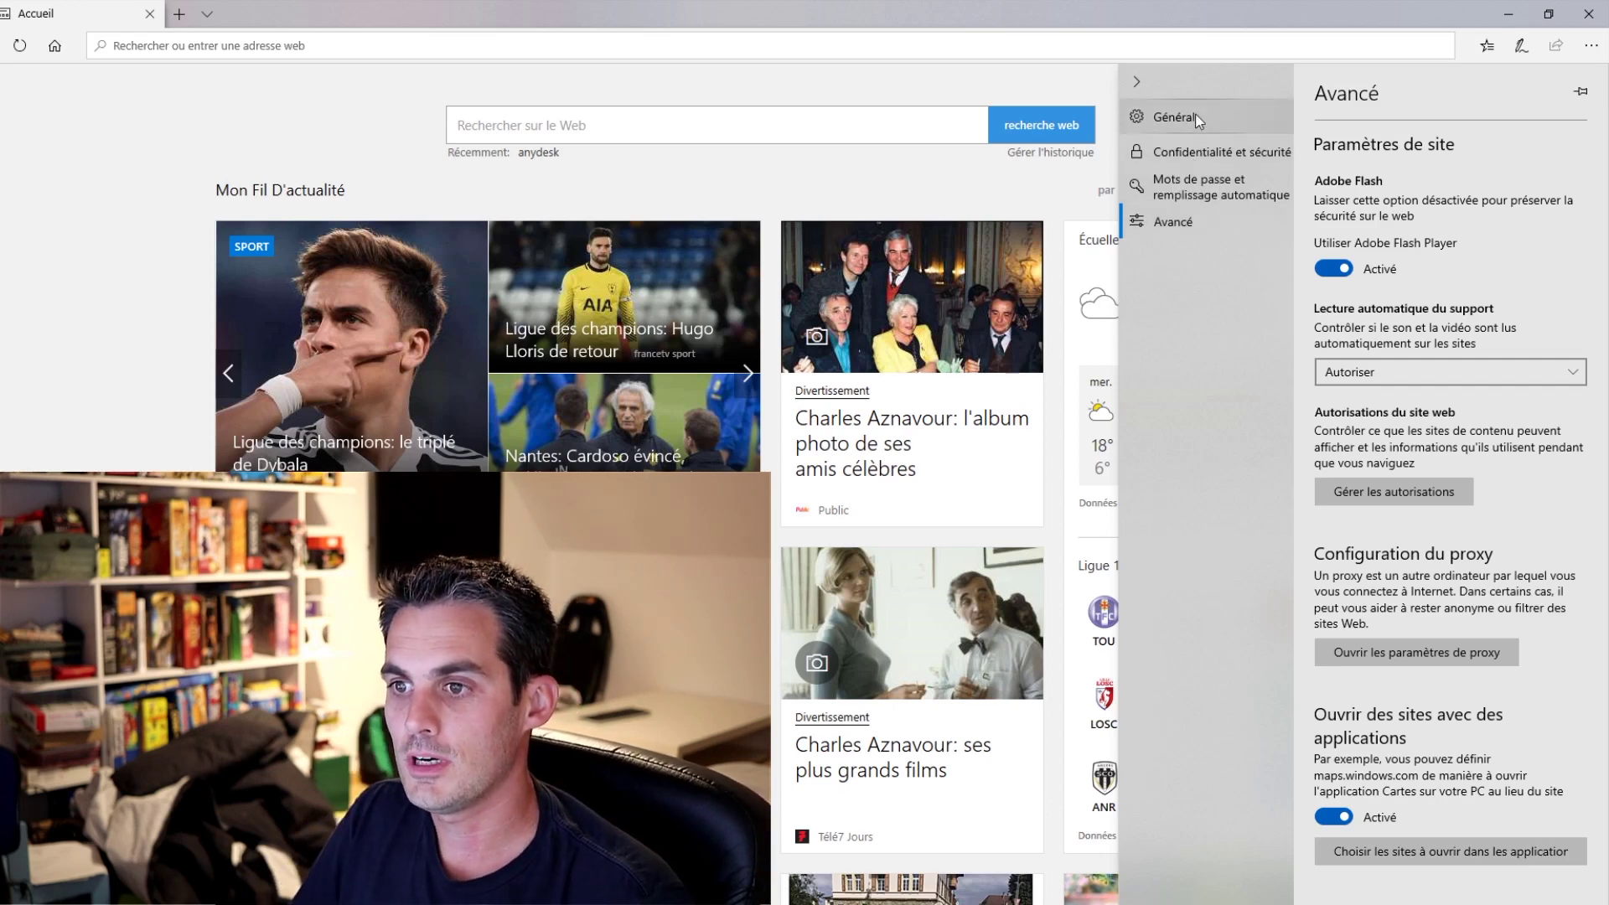
left_click(1403, 209)
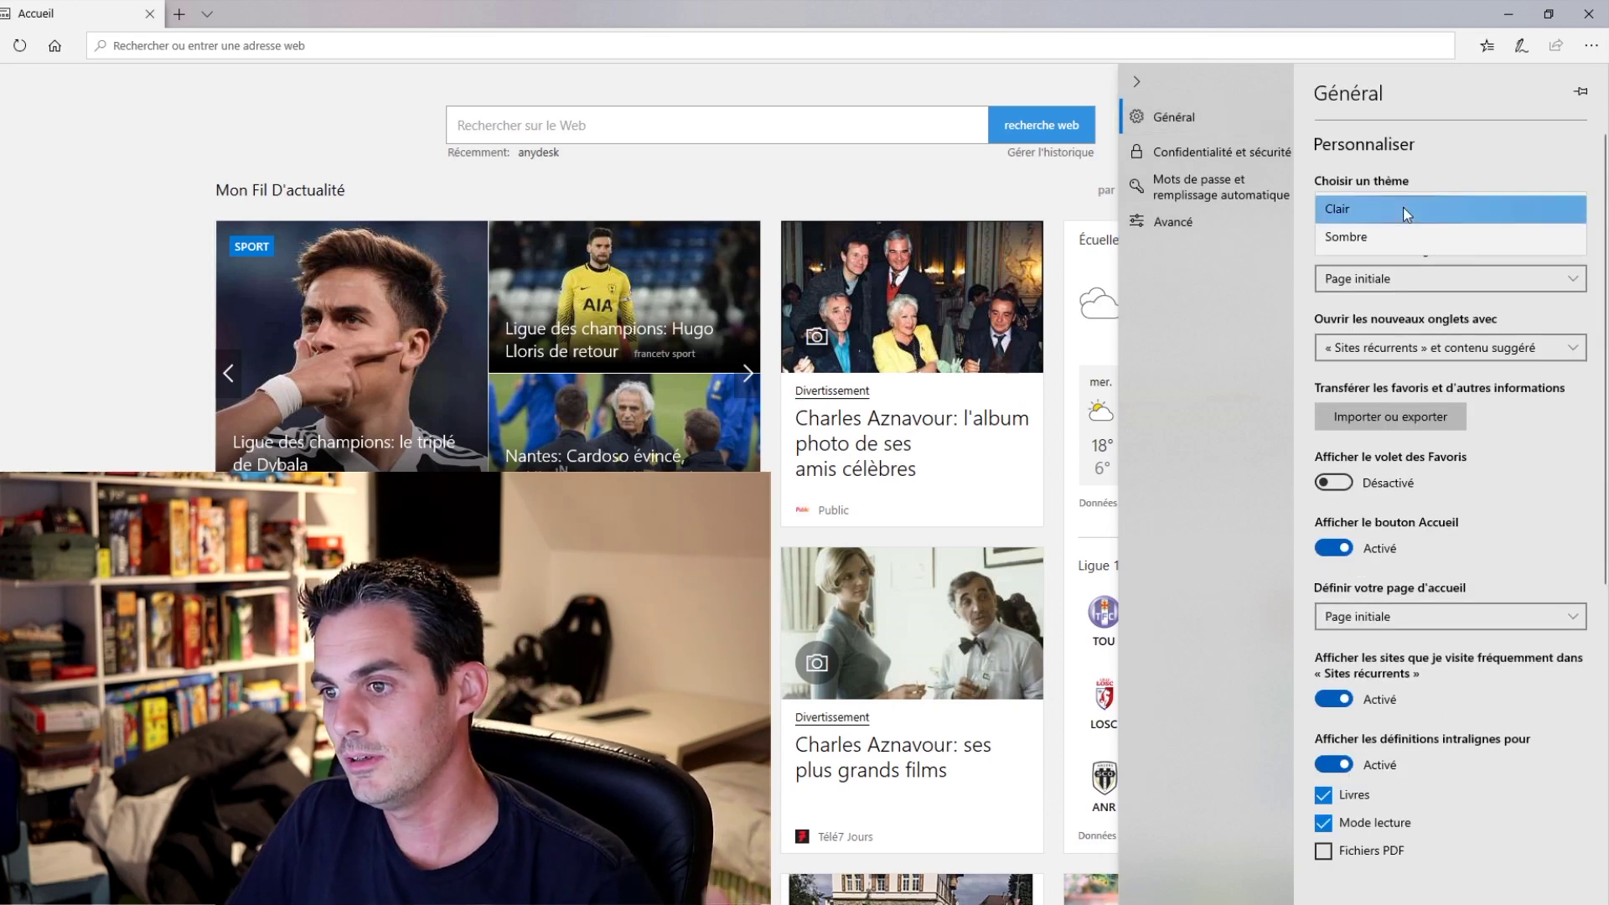
left_click(1379, 236)
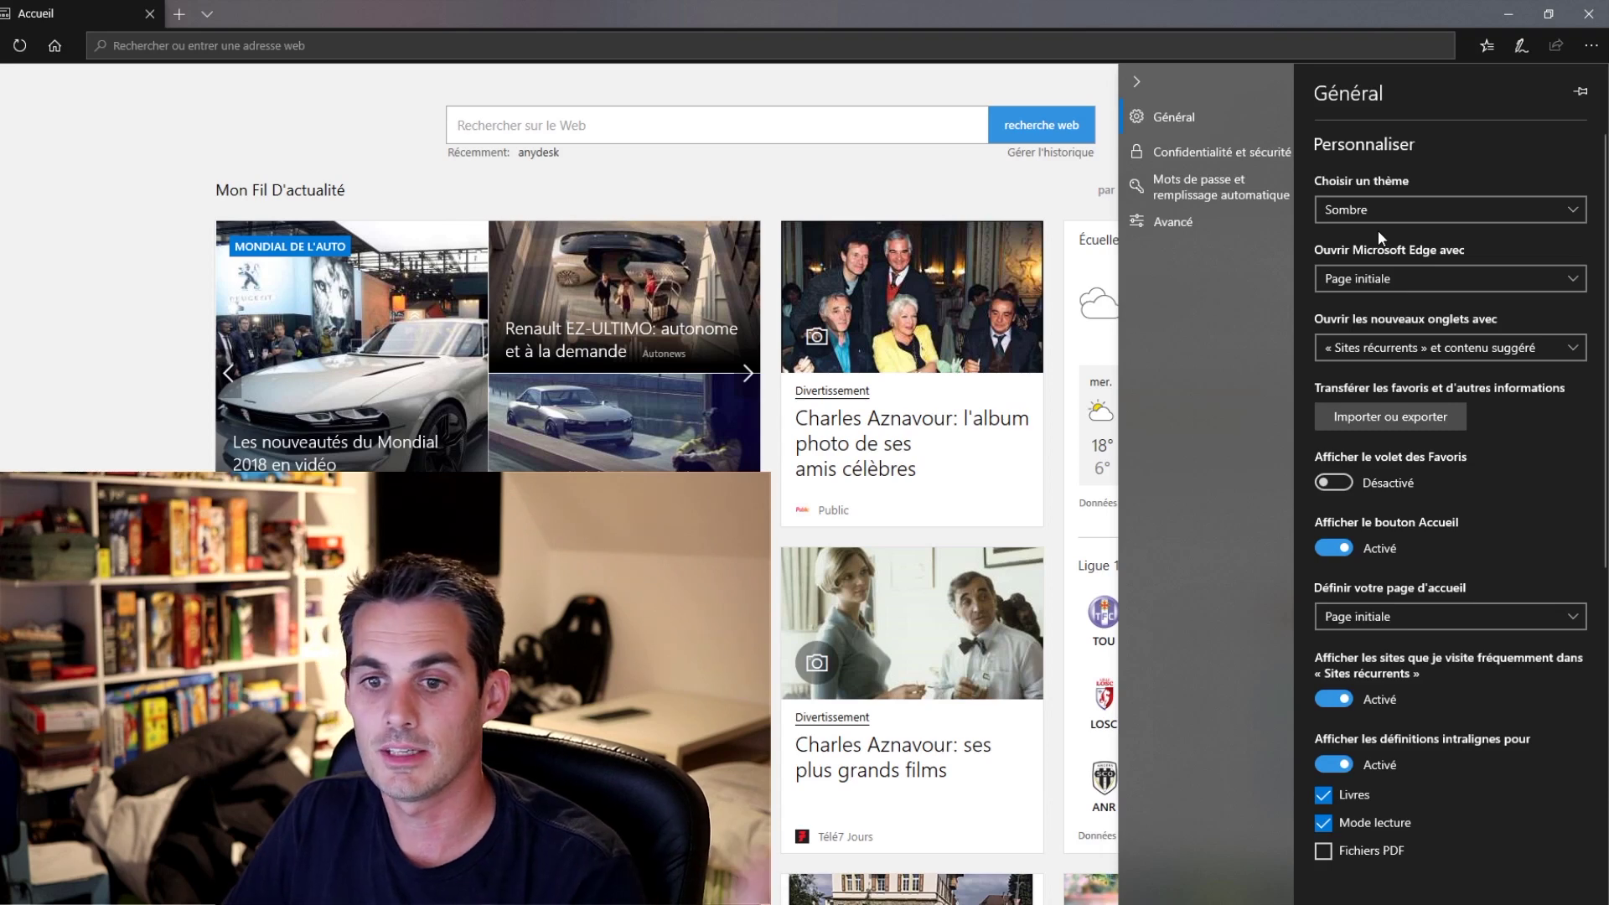
Set the browser theme to Clair and look through the remaining Général settings
left_click(1381, 210)
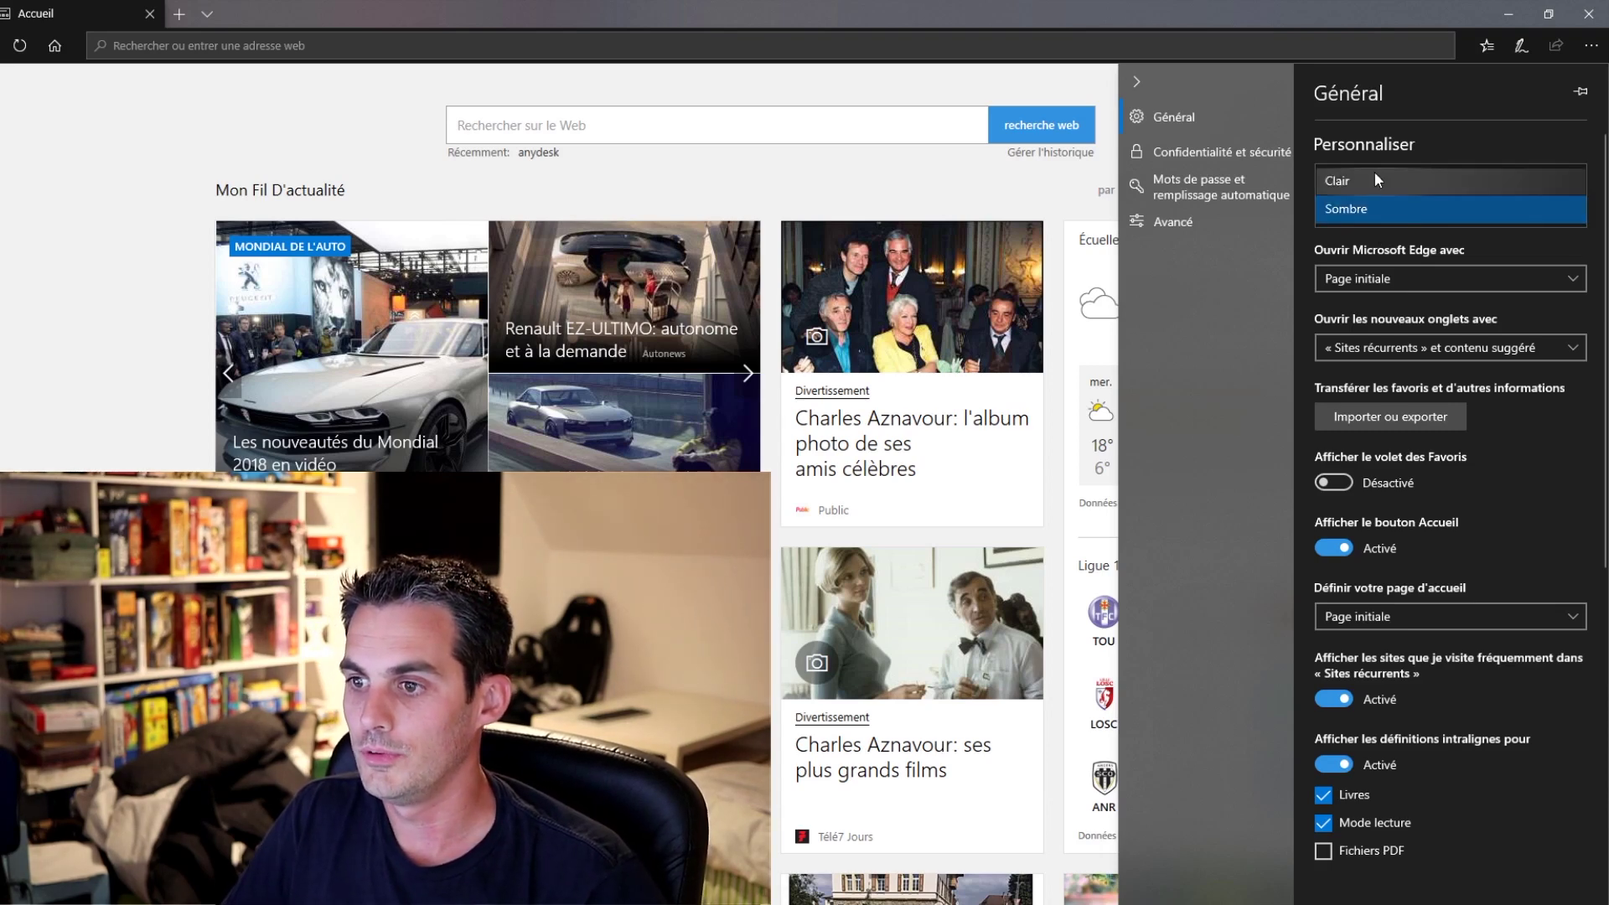
left_click(1370, 179)
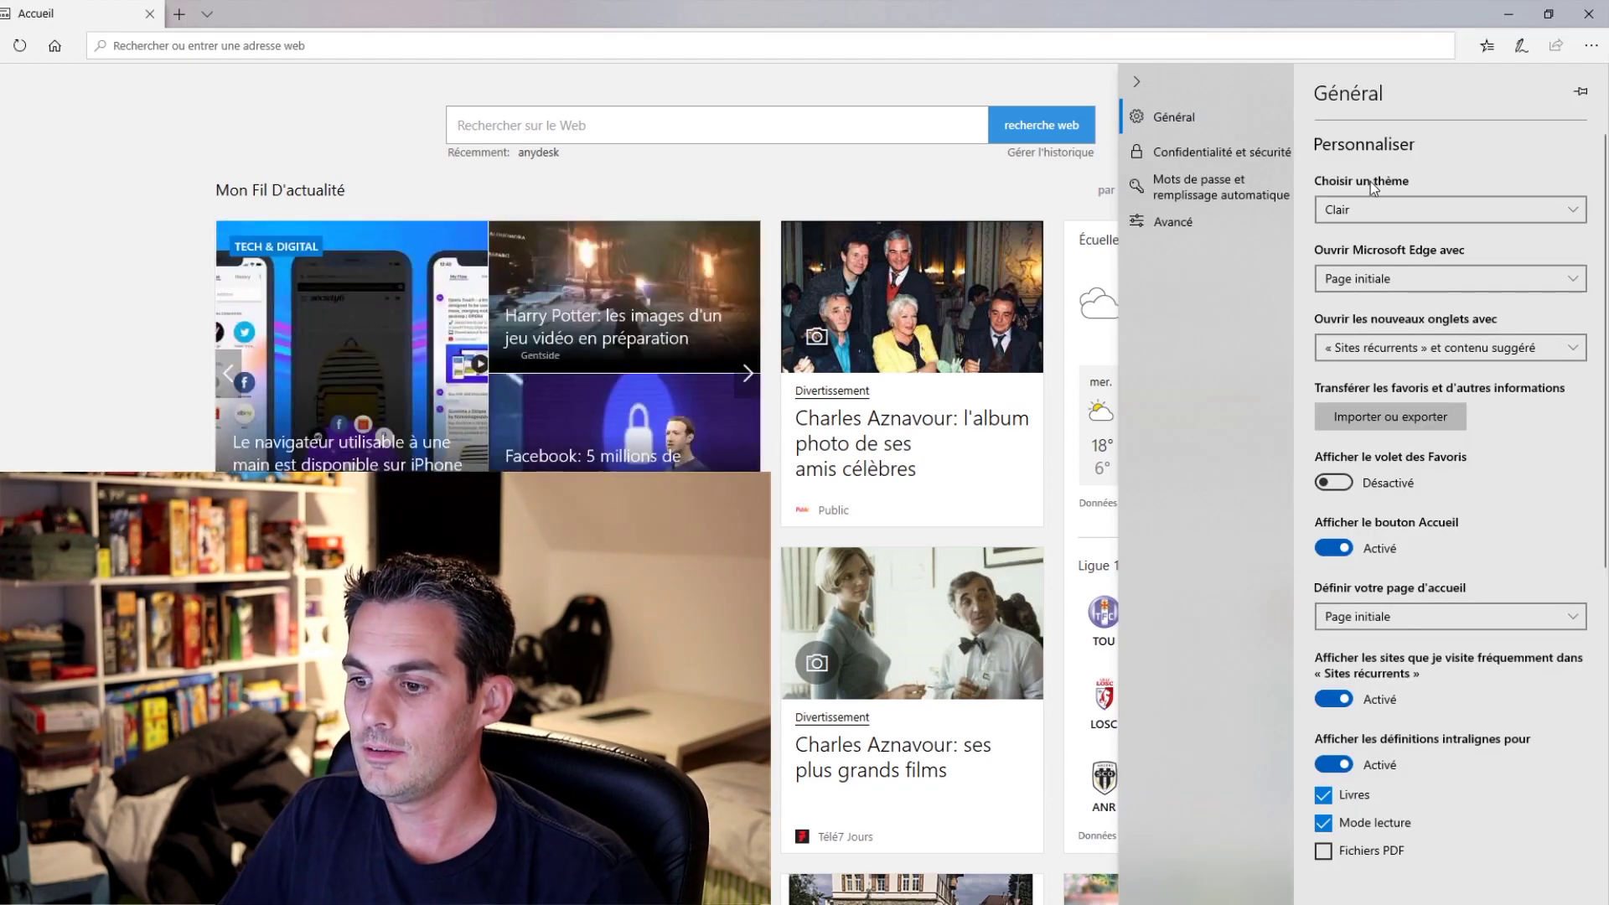
scroll(1377, 241, "down", 5)
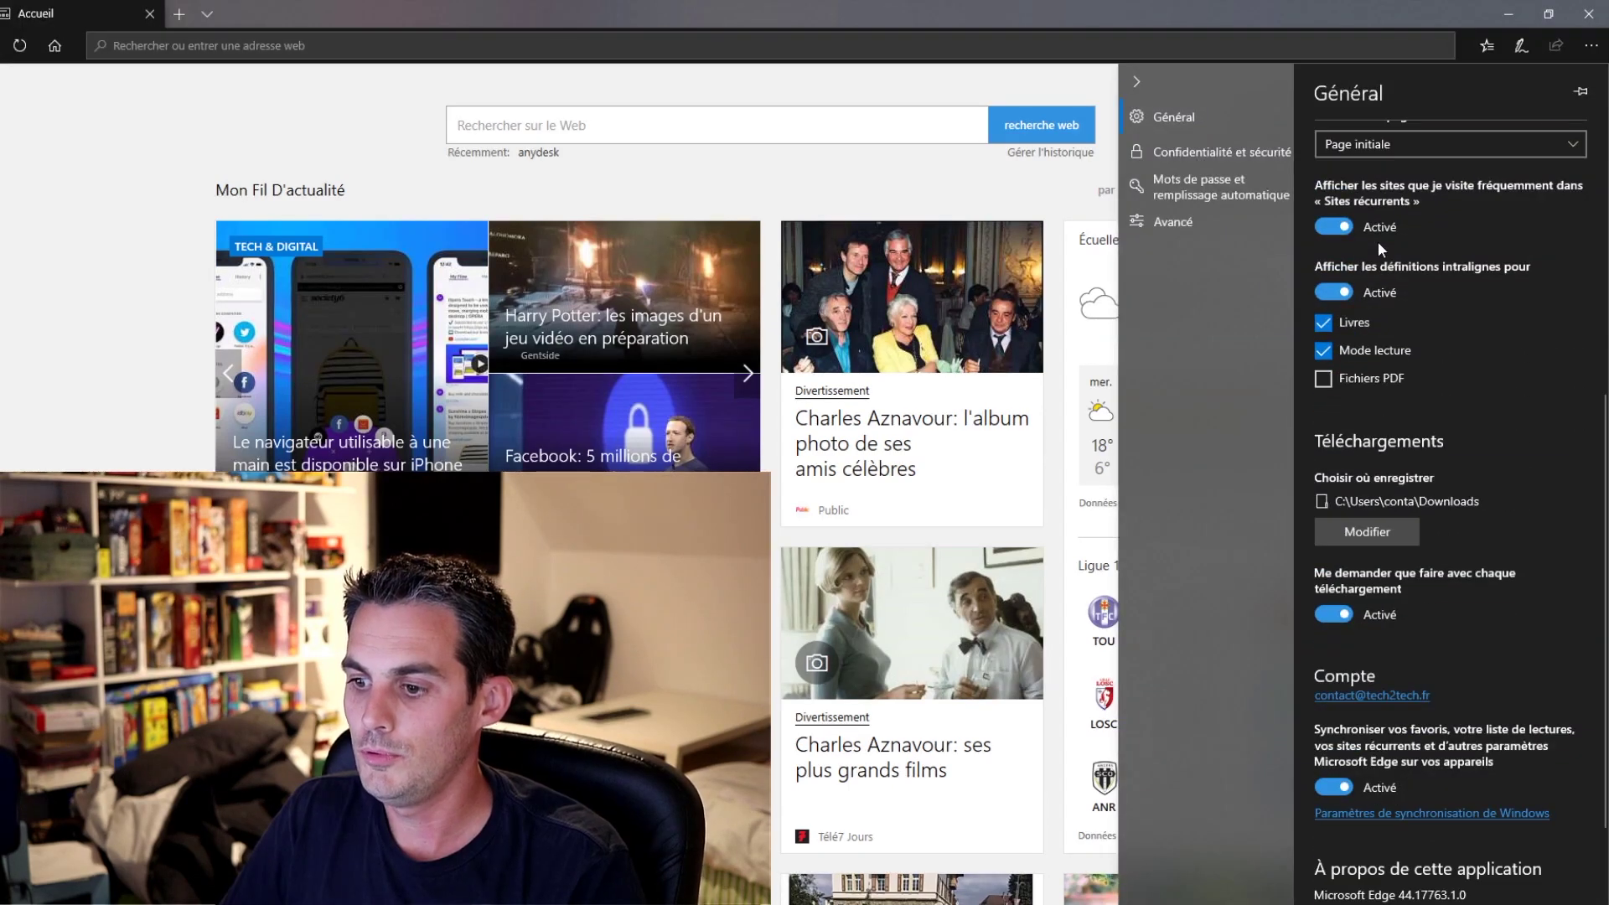
scroll(1377, 243, "up", 5)
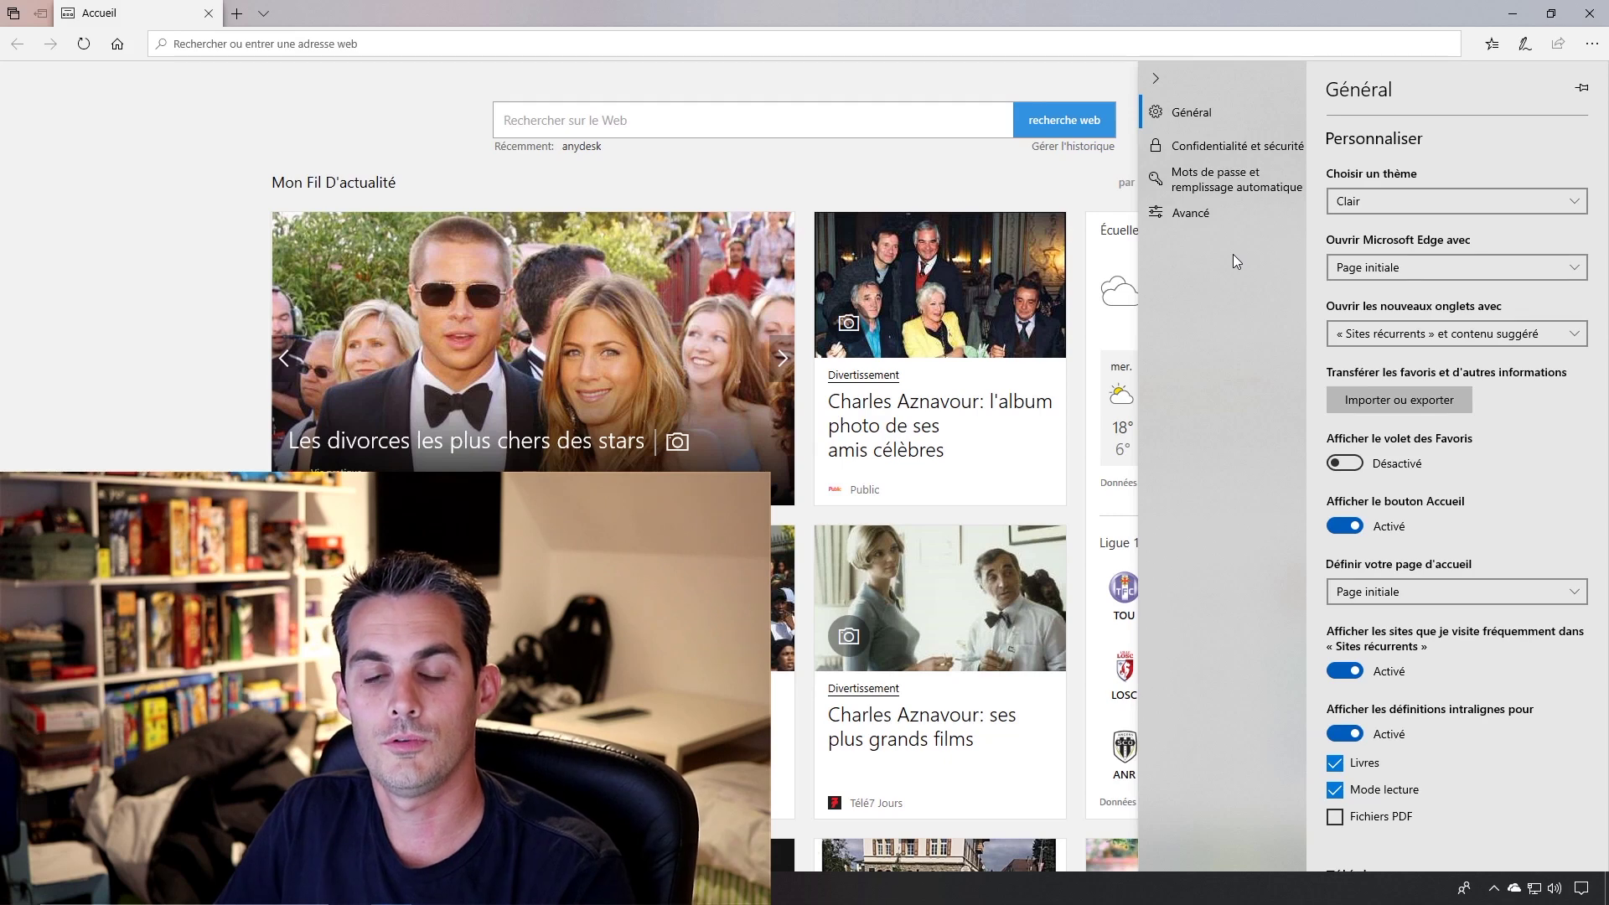
Go to the YouTube channel page youtube.com/tech2techfr and open the video "Comment câbler des noyaux et prises RJ45 ?"
left_click(288, 47)
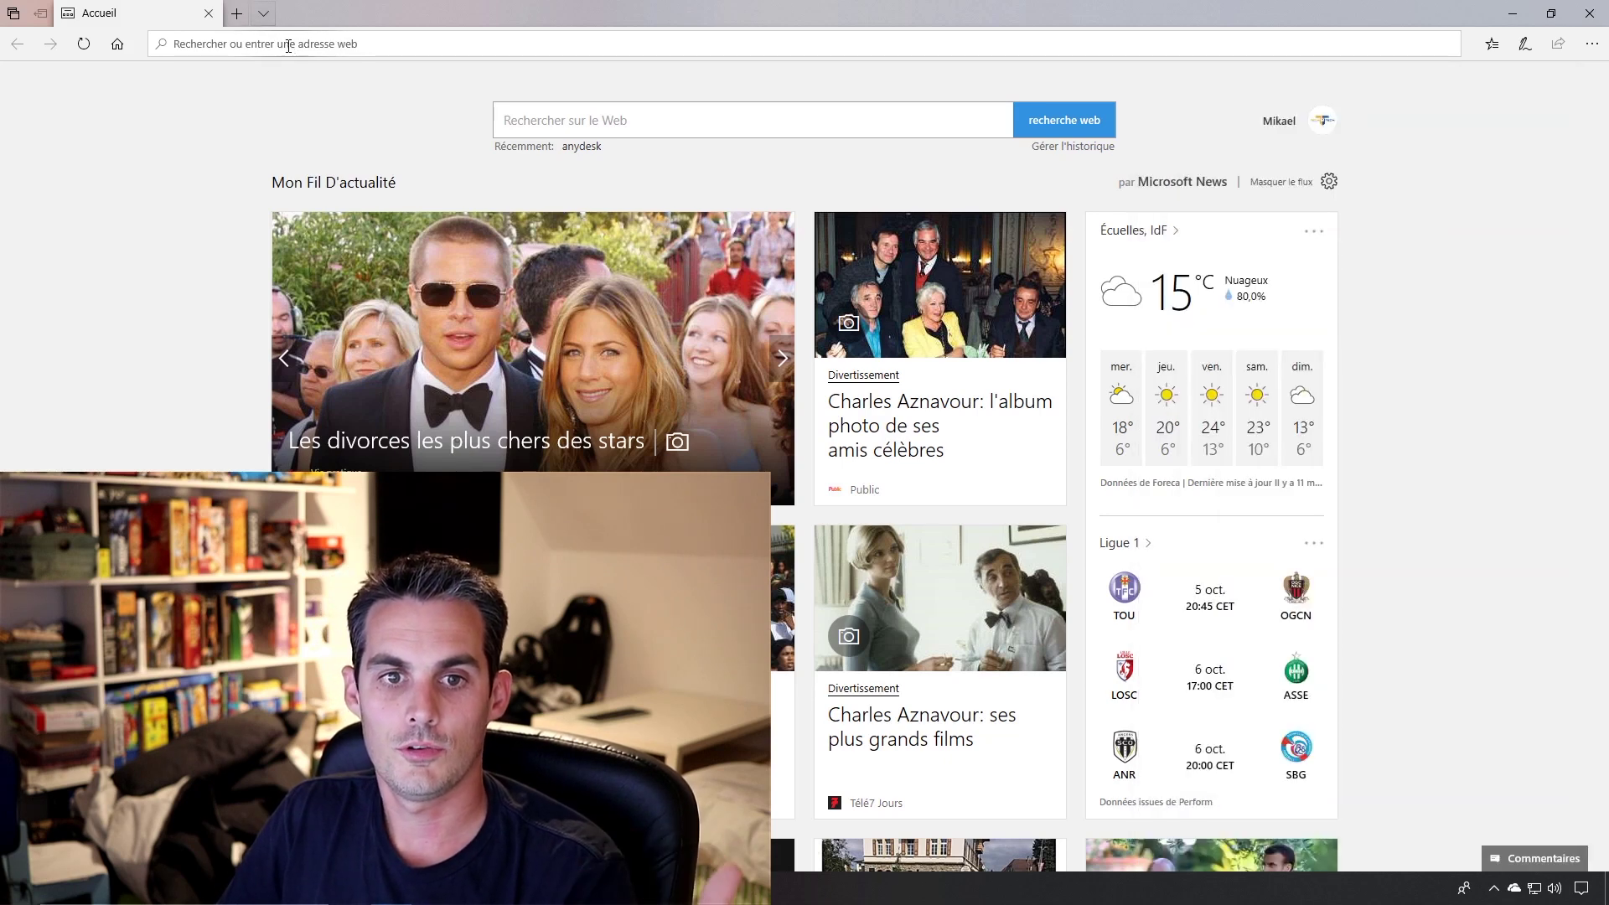
type("youtube.com/te")
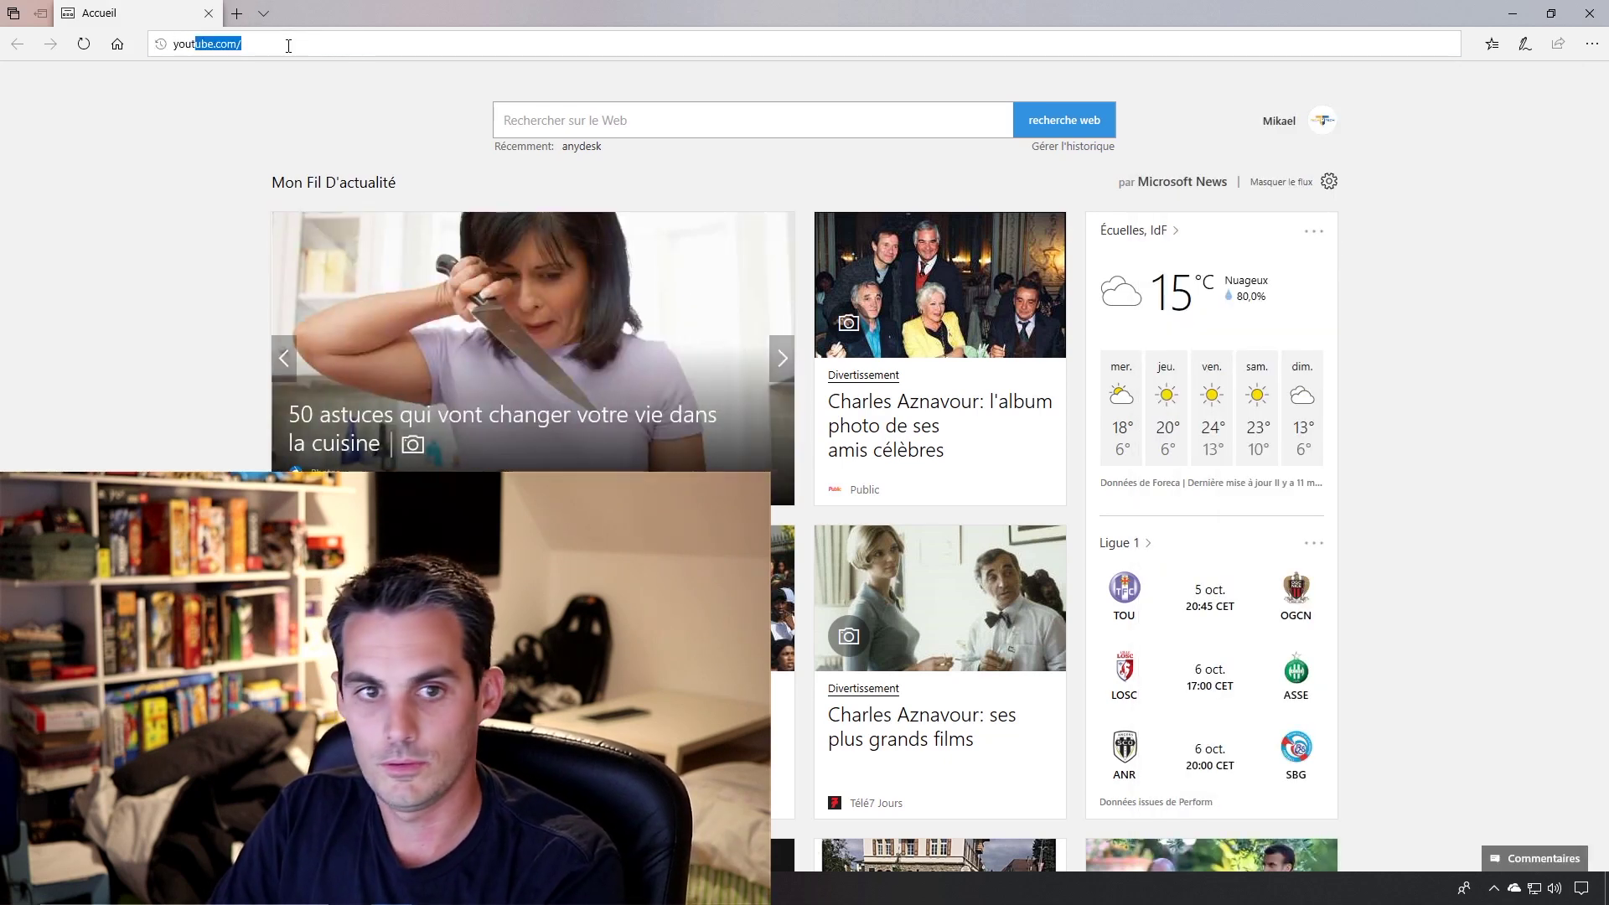
type("ch2tech.Fr")
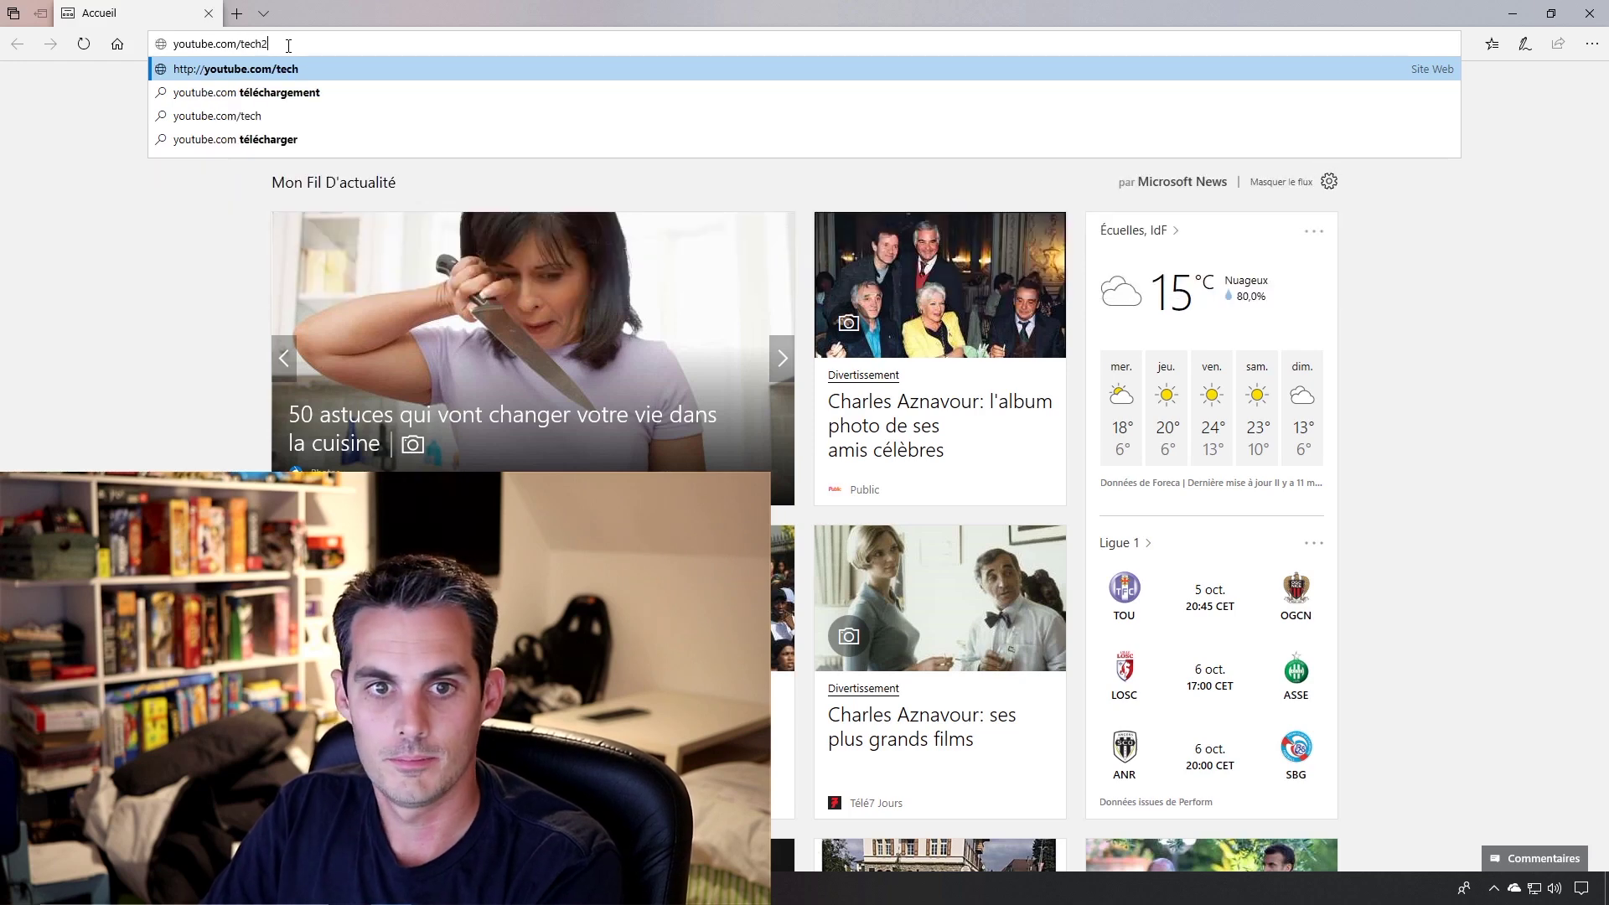
key("Return")
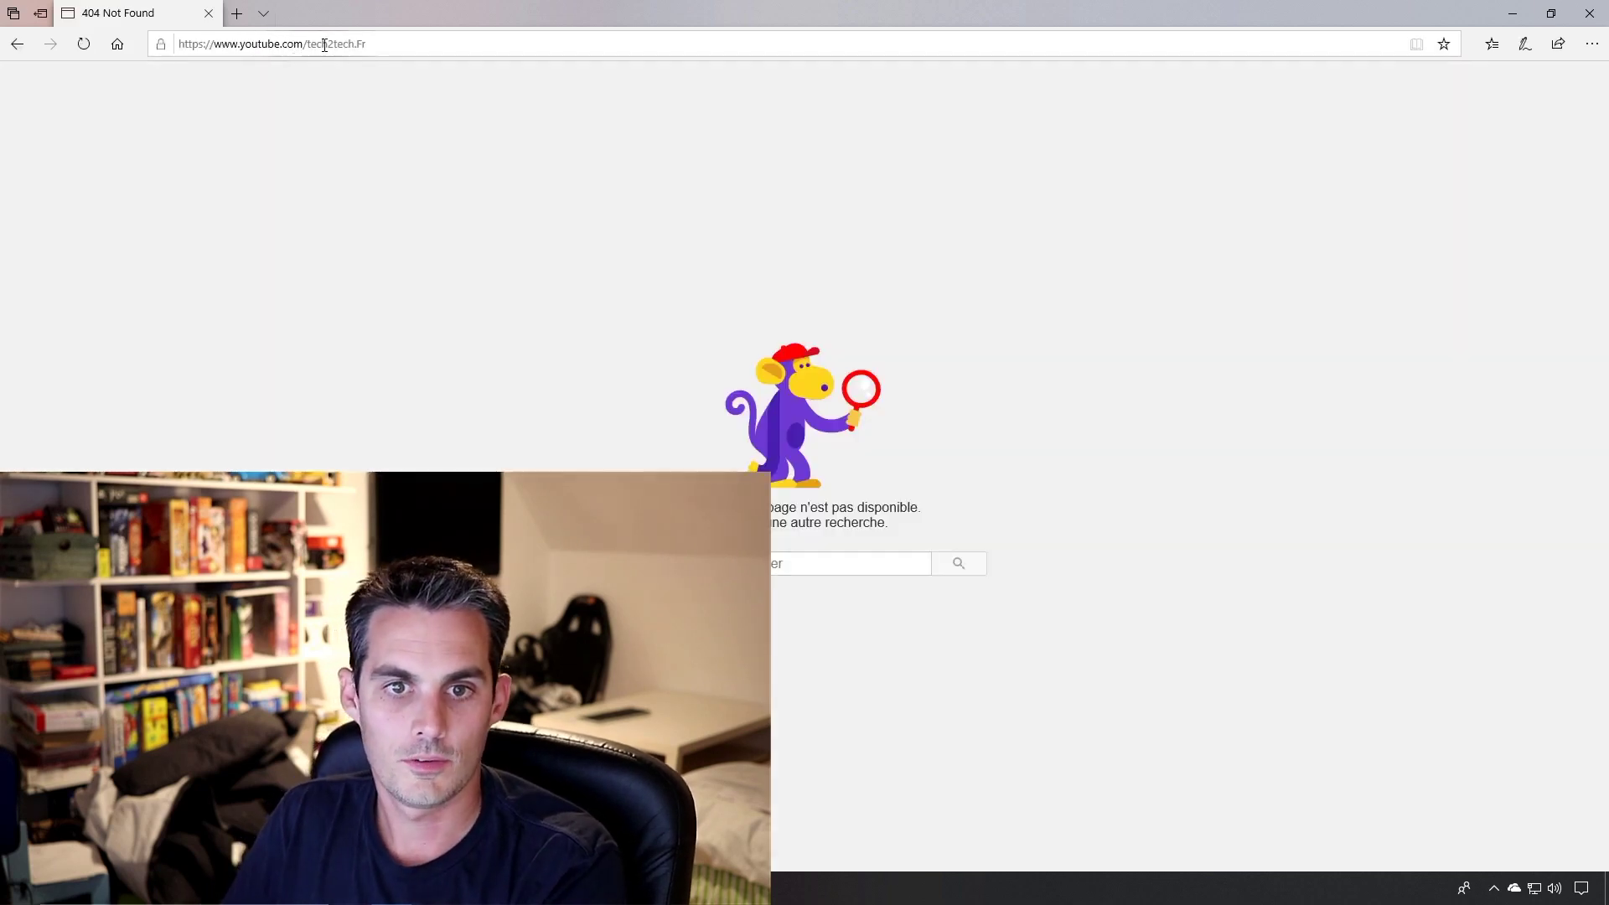
left_click_drag(354, 48, 479, 61)
type("fr")
key("Return")
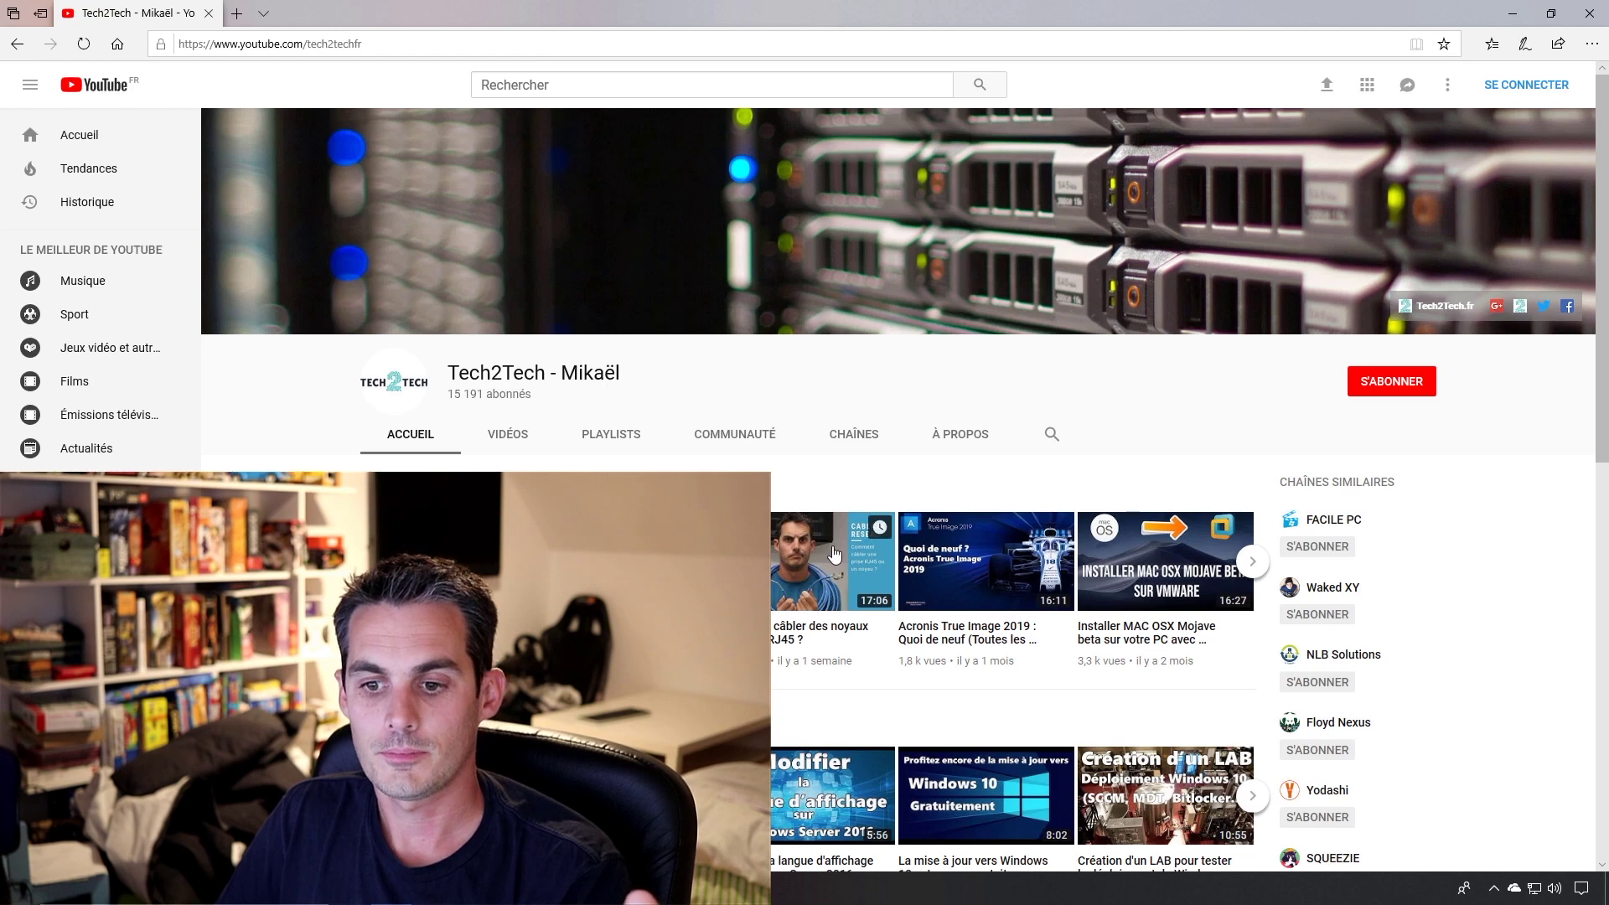
left_click(835, 554)
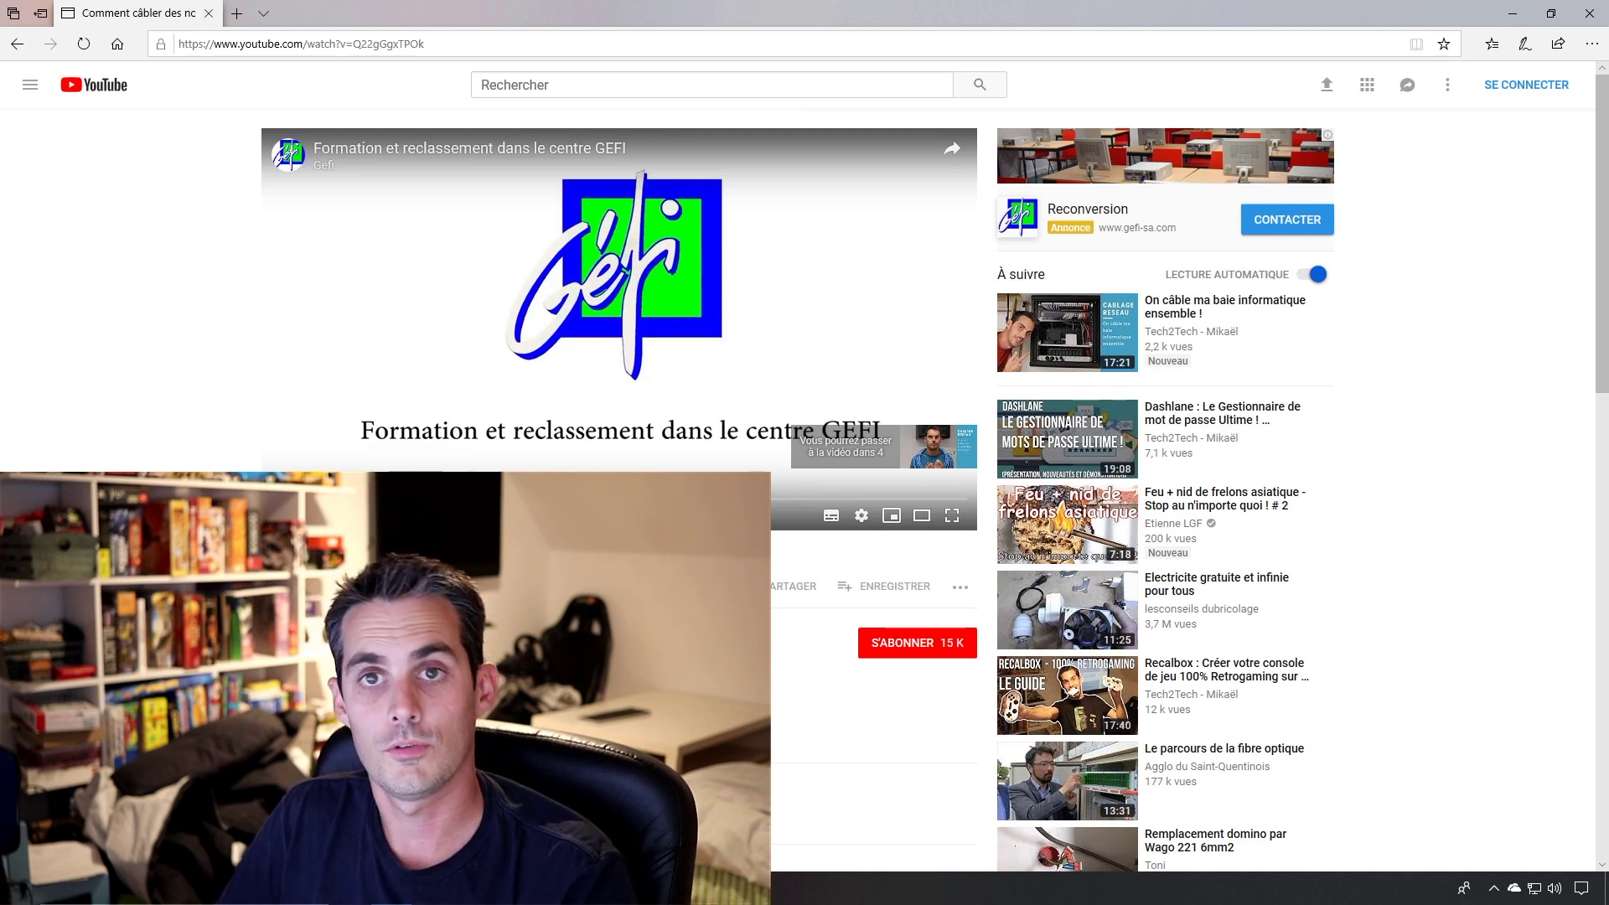
Set Lecture automatique du support to Bloquer in the browser's Avancé settings
left_click(1591, 43)
left_click(1422, 477)
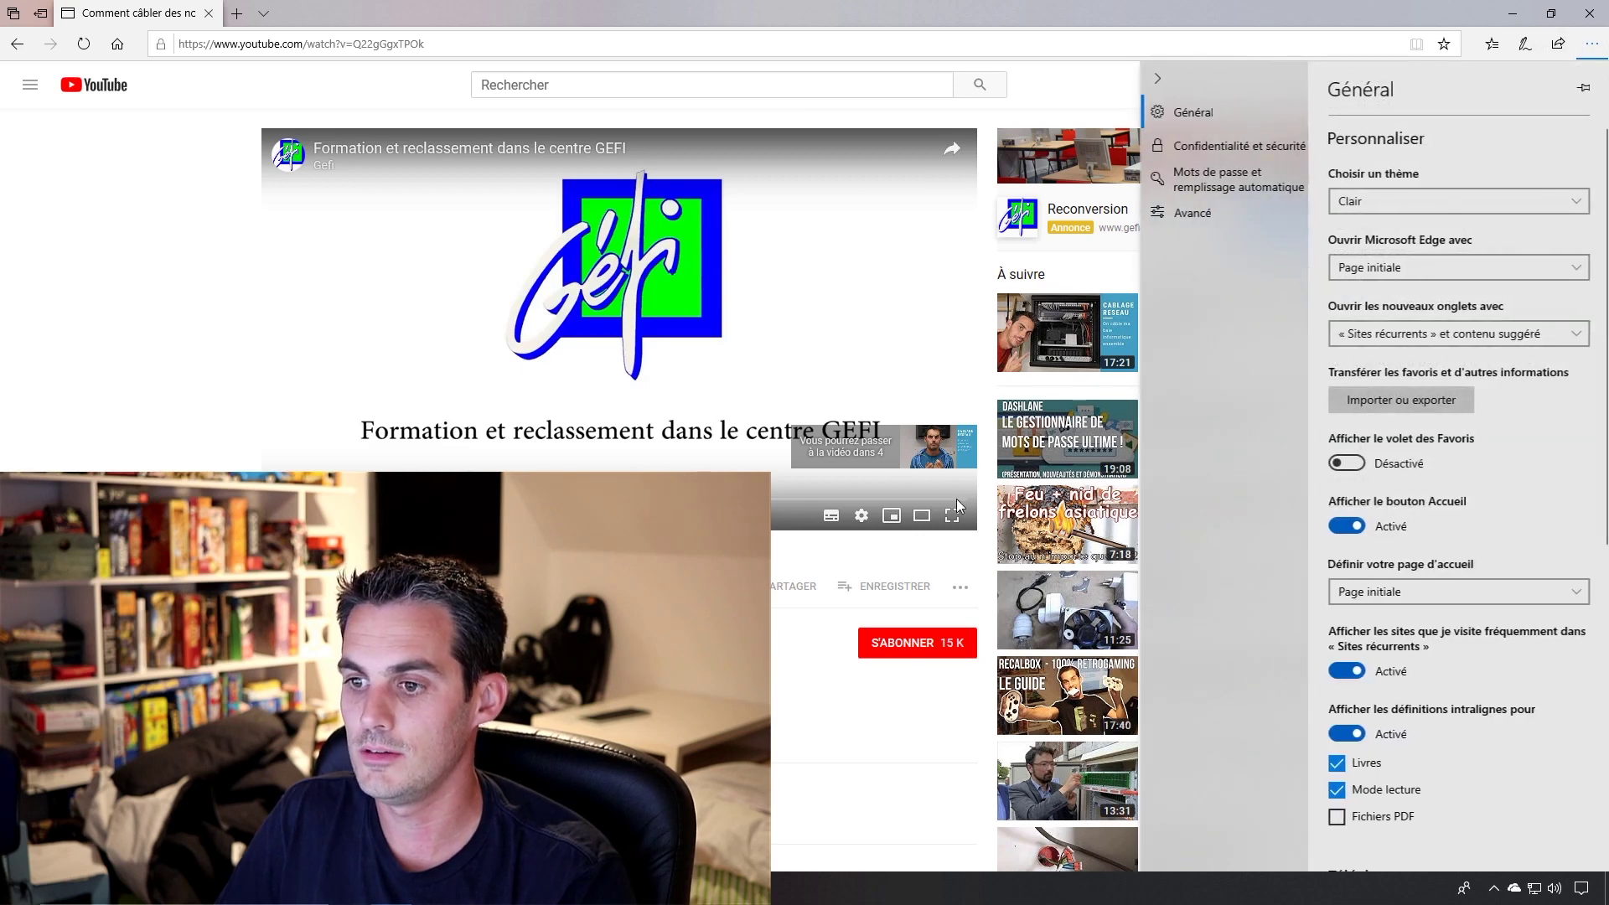
left_click(1214, 216)
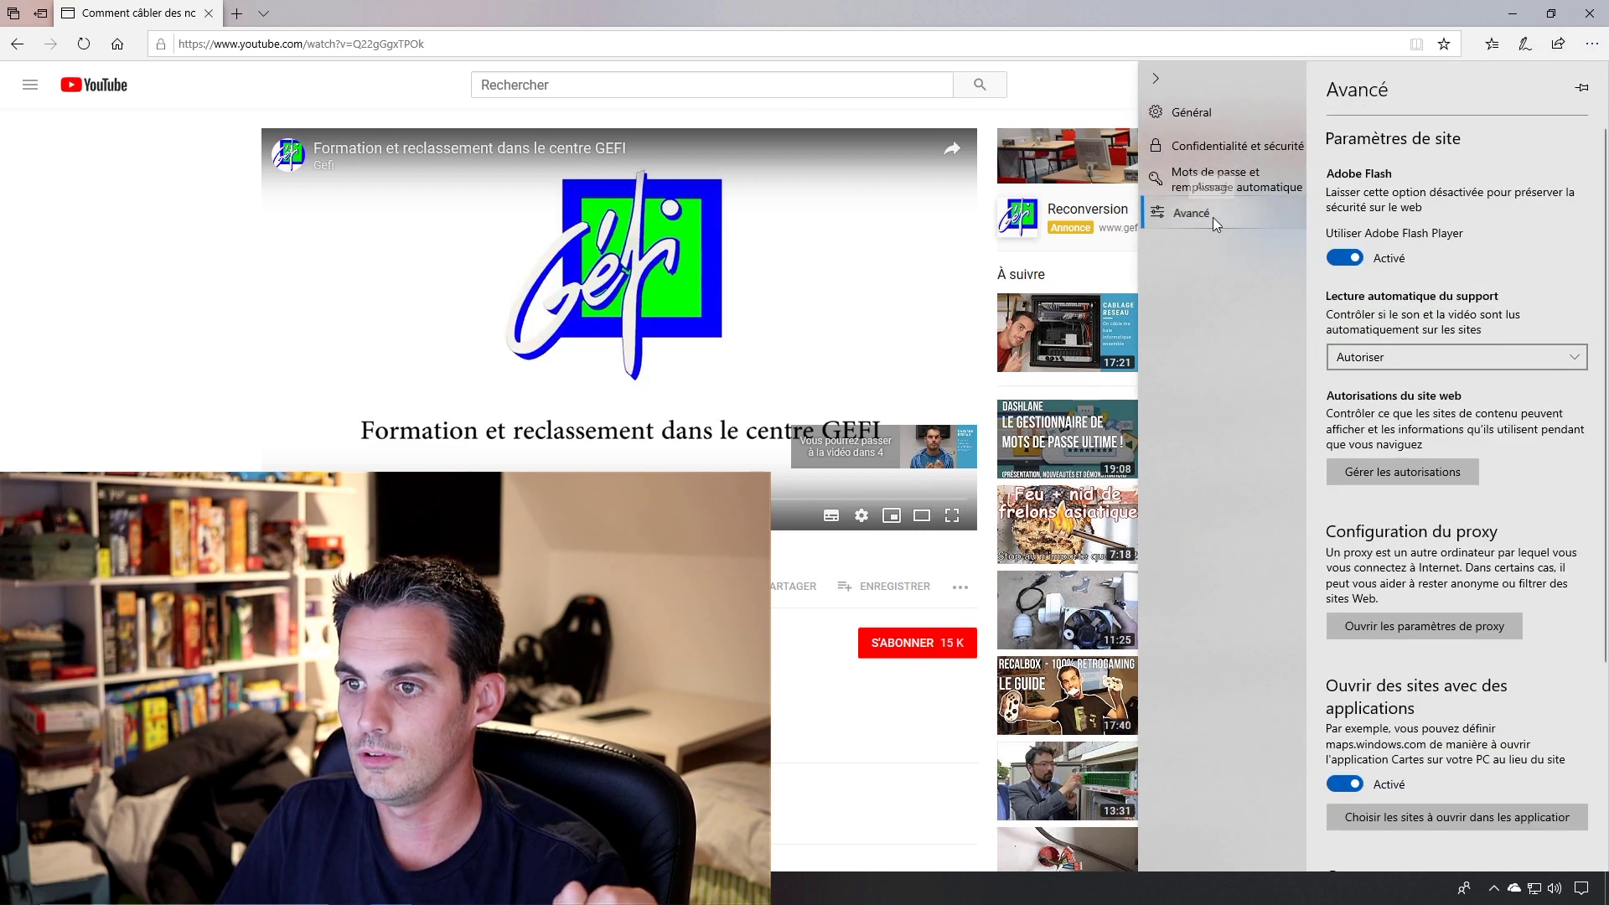
left_click(1444, 359)
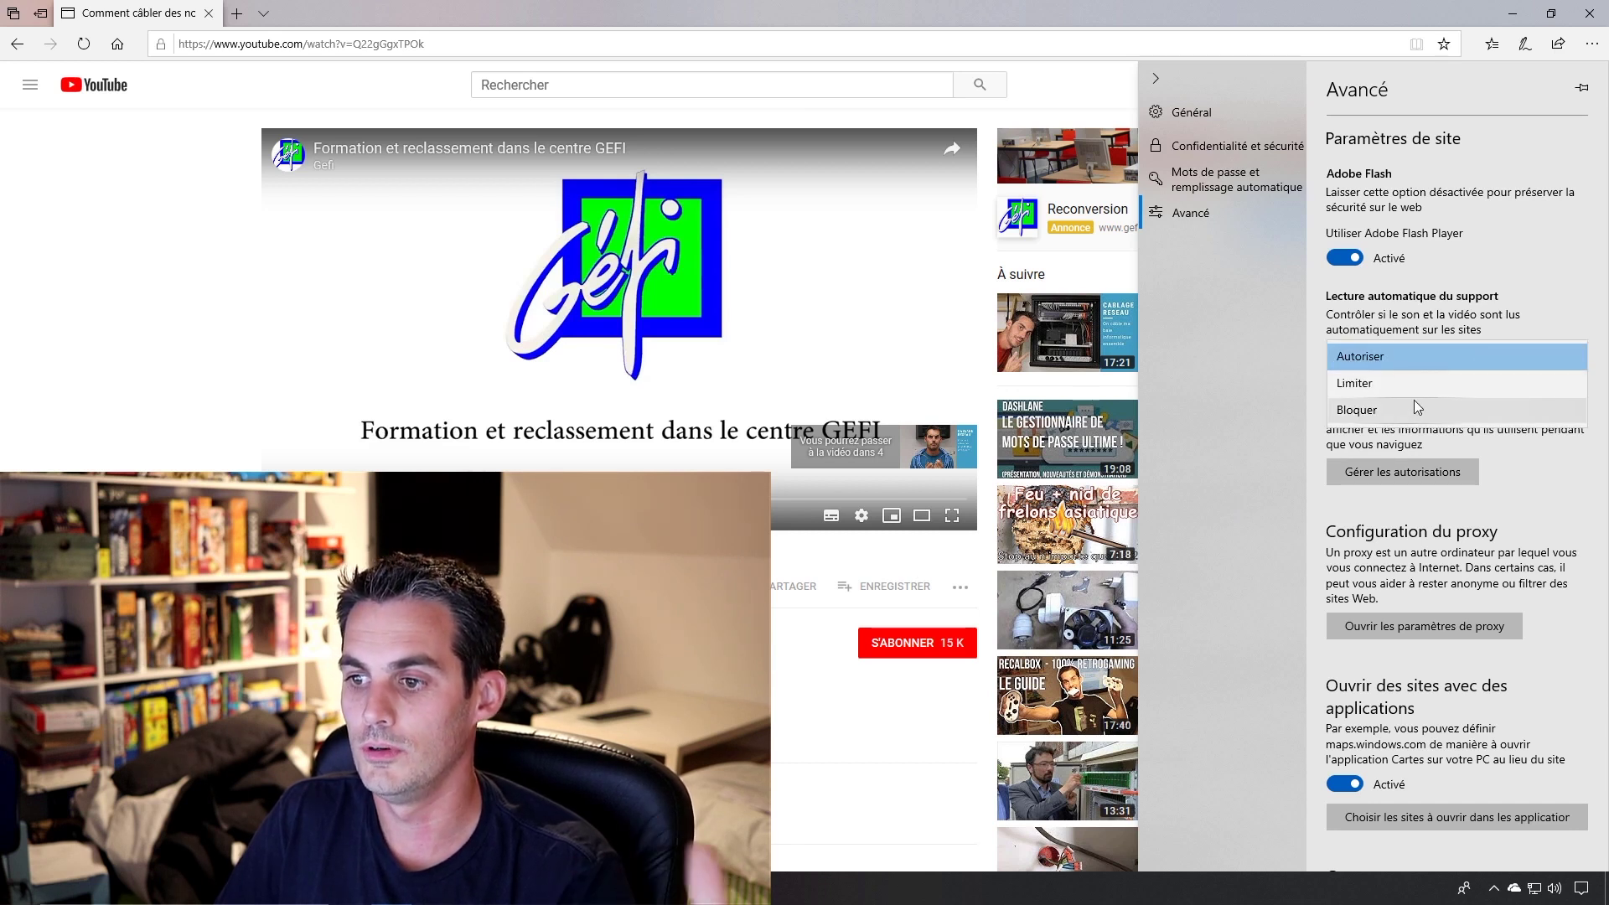
left_click(1387, 404)
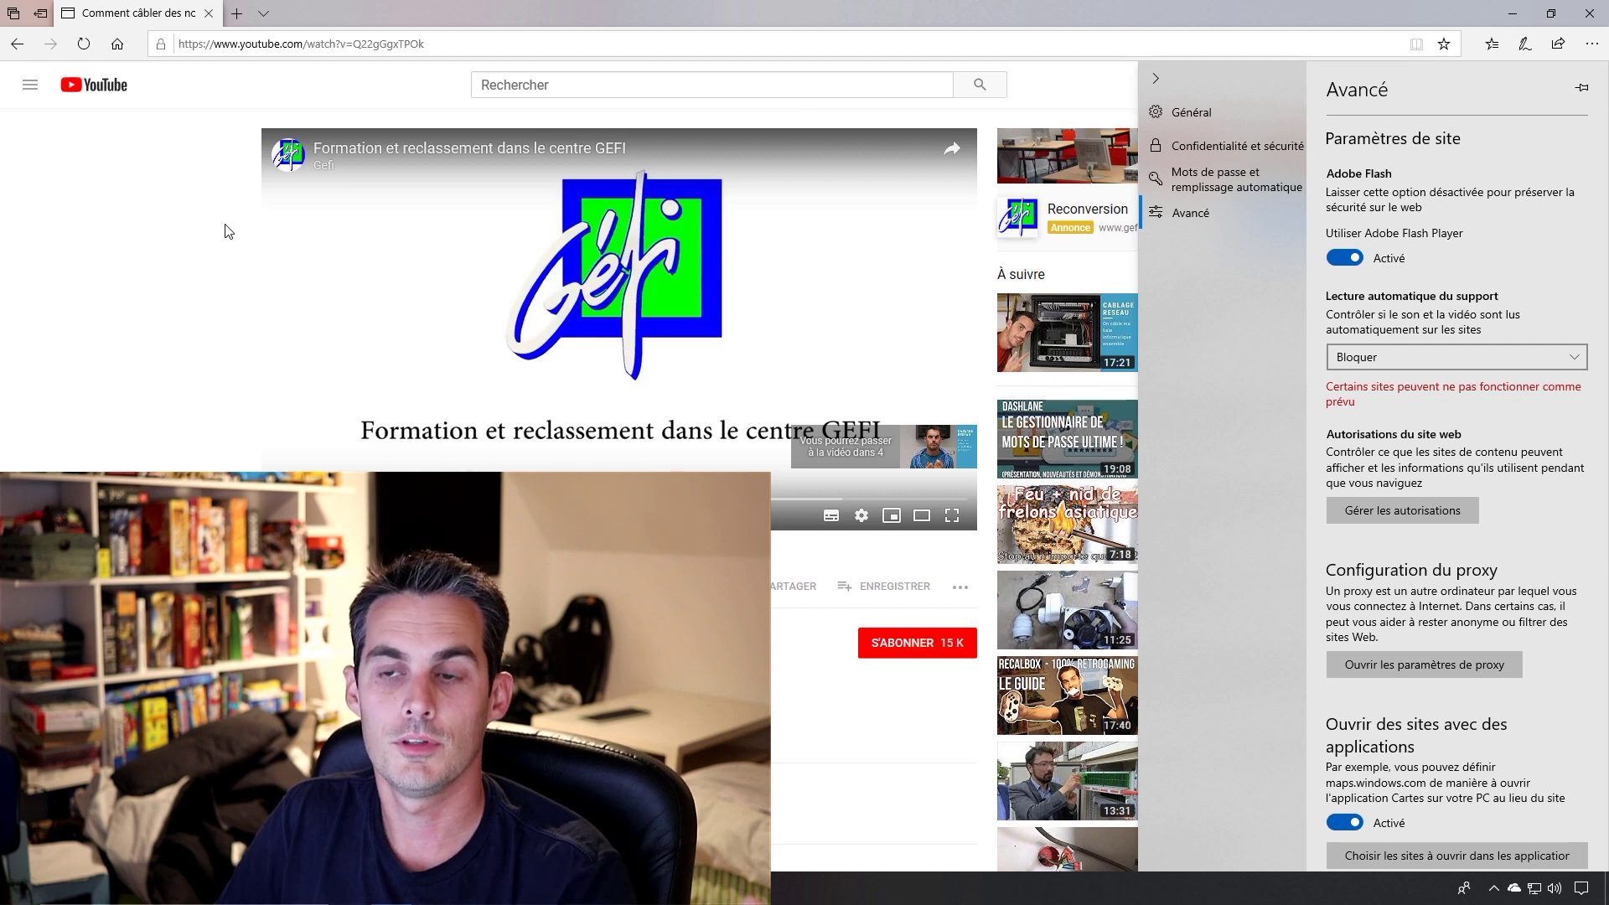
left_click(273, 44)
double_click(276, 43)
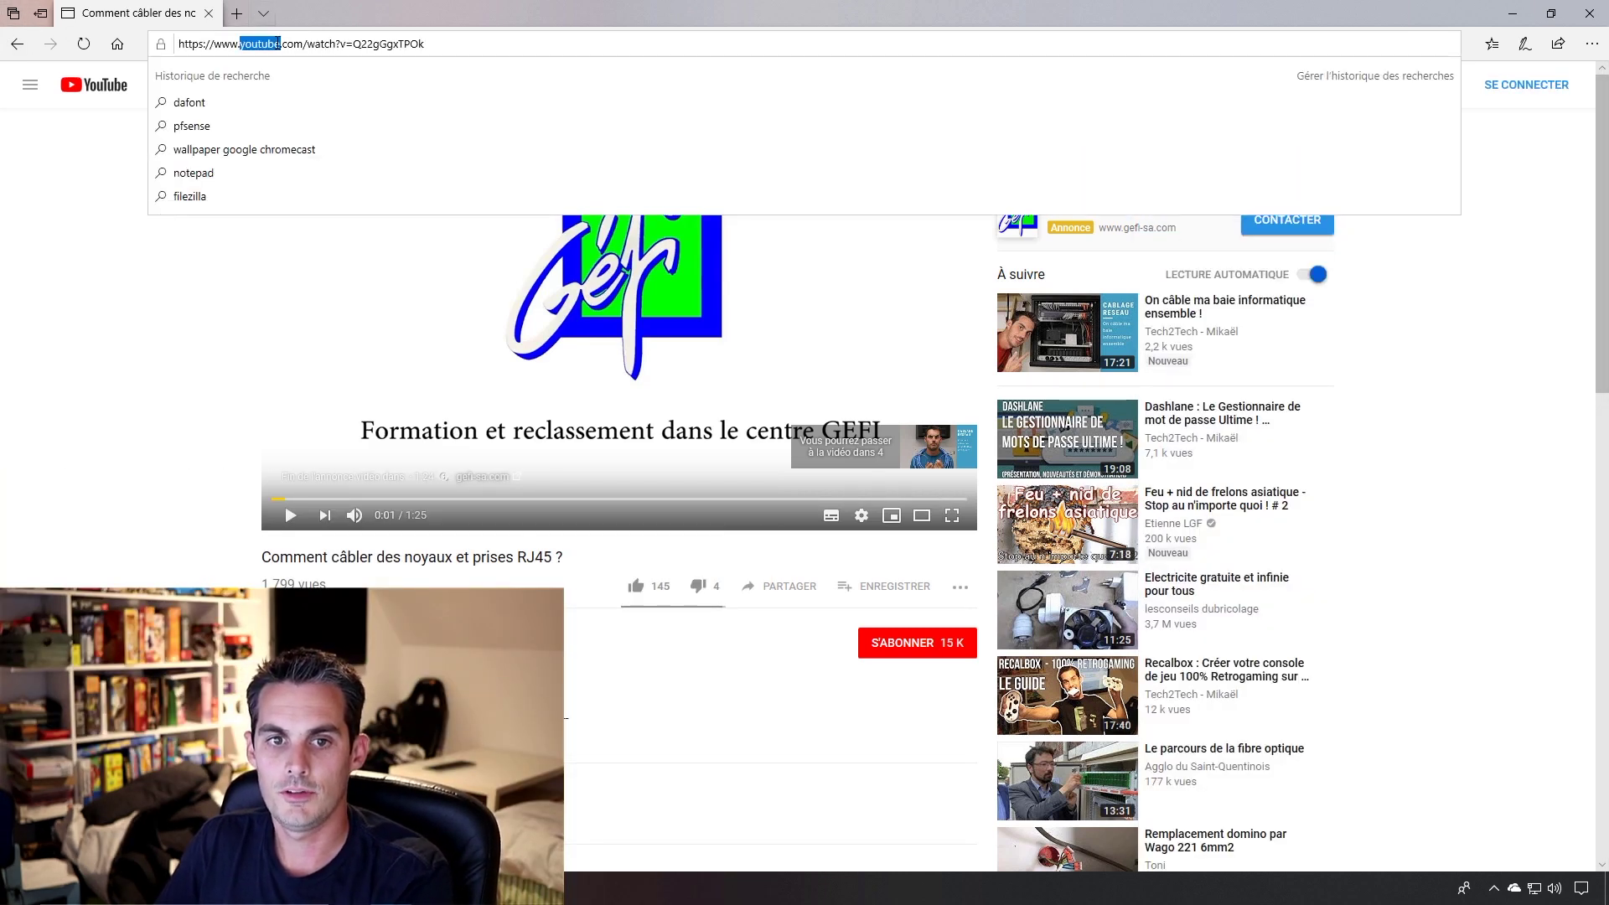
triple_click(278, 43)
type("tech2tec")
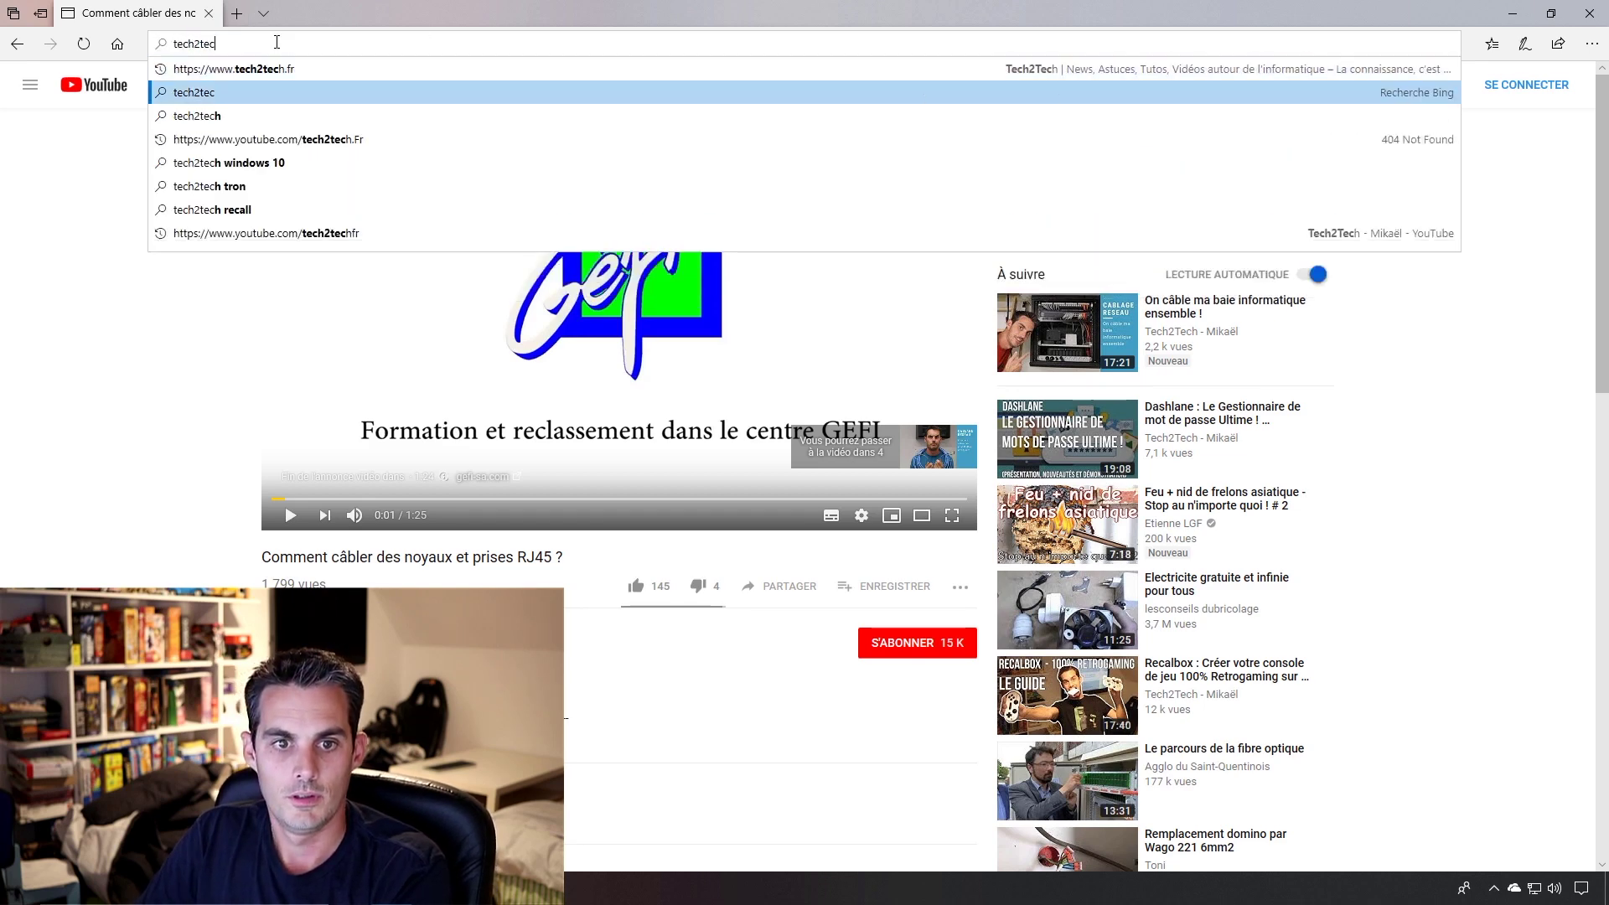
key("Up")
key("Return")
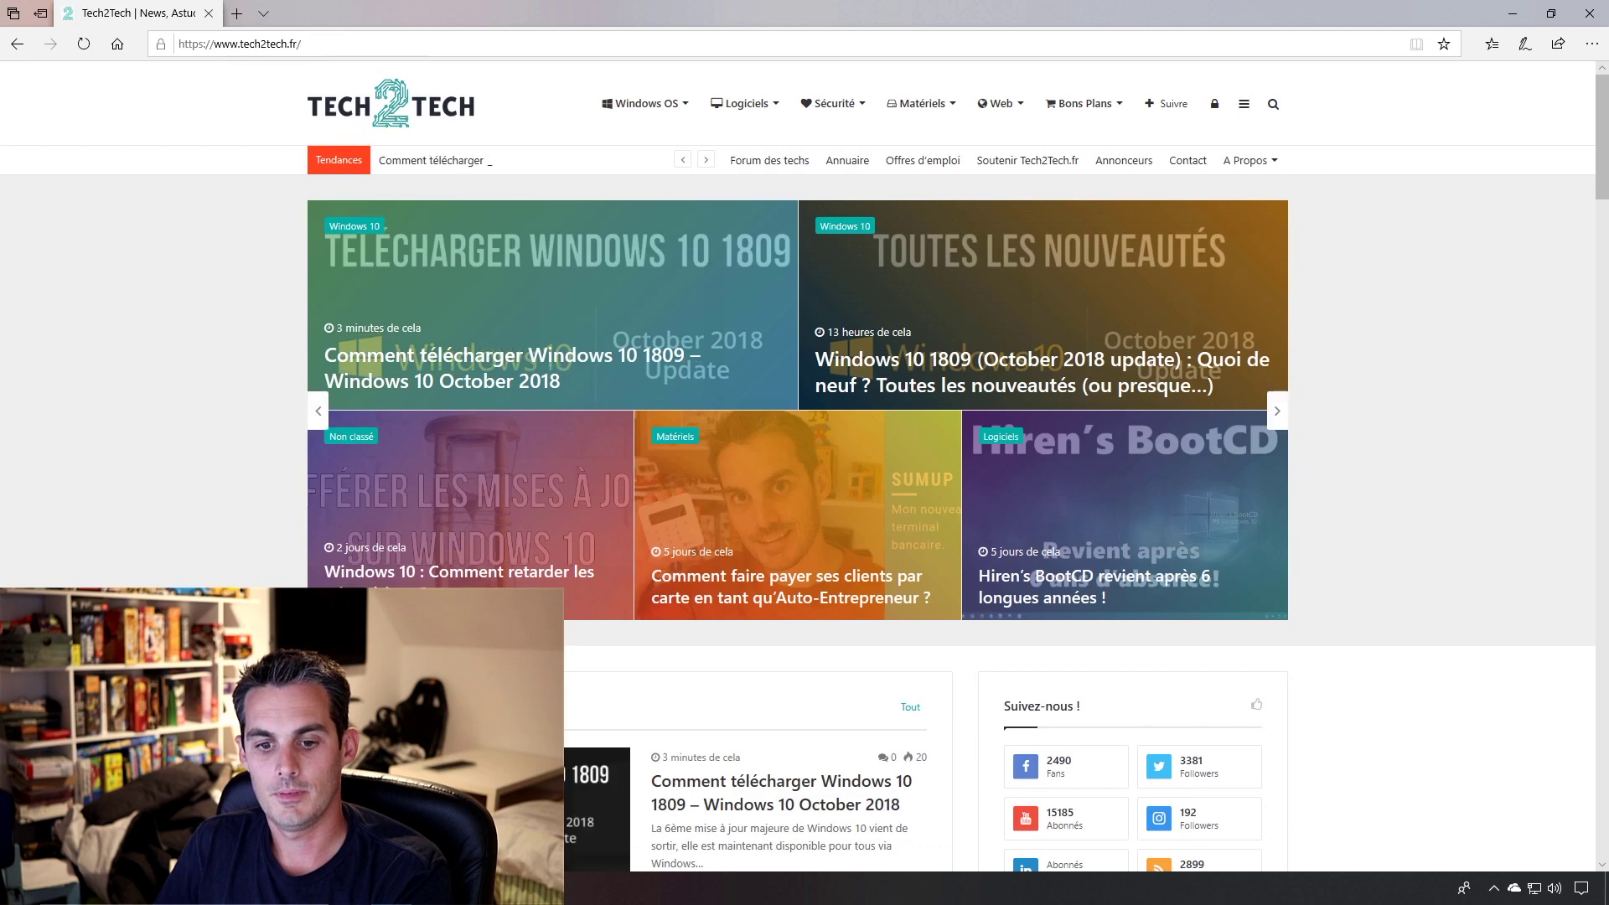
left_click(813, 805)
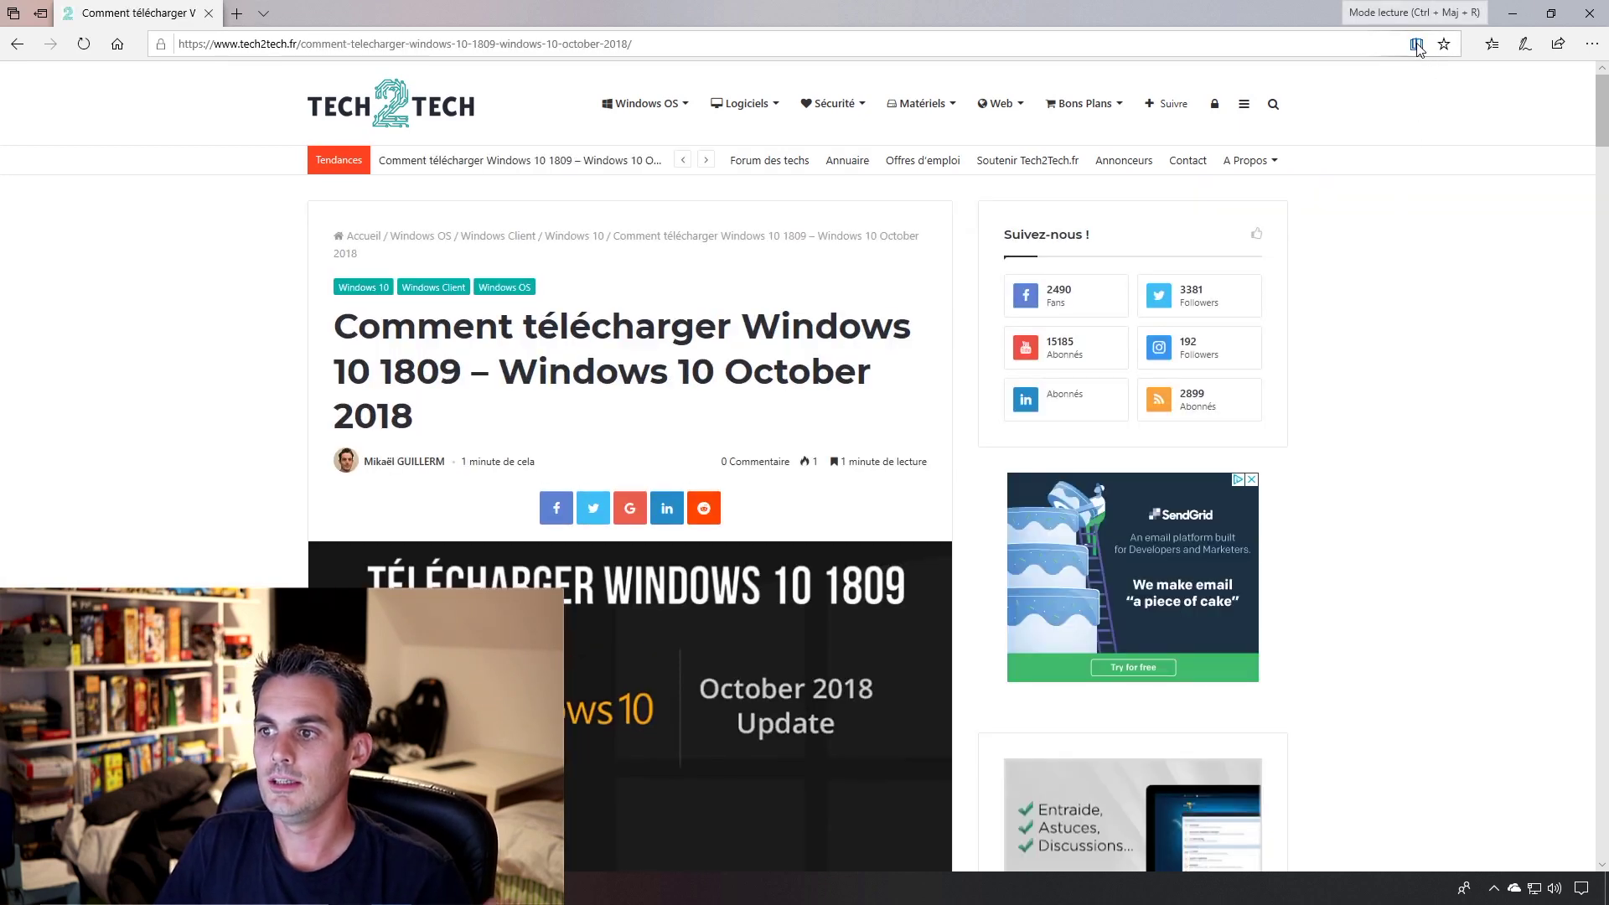
Display the article in Mode lecture and look up the definition of "téléchargement" under the Via Windows Update heading
left_click(1416, 46)
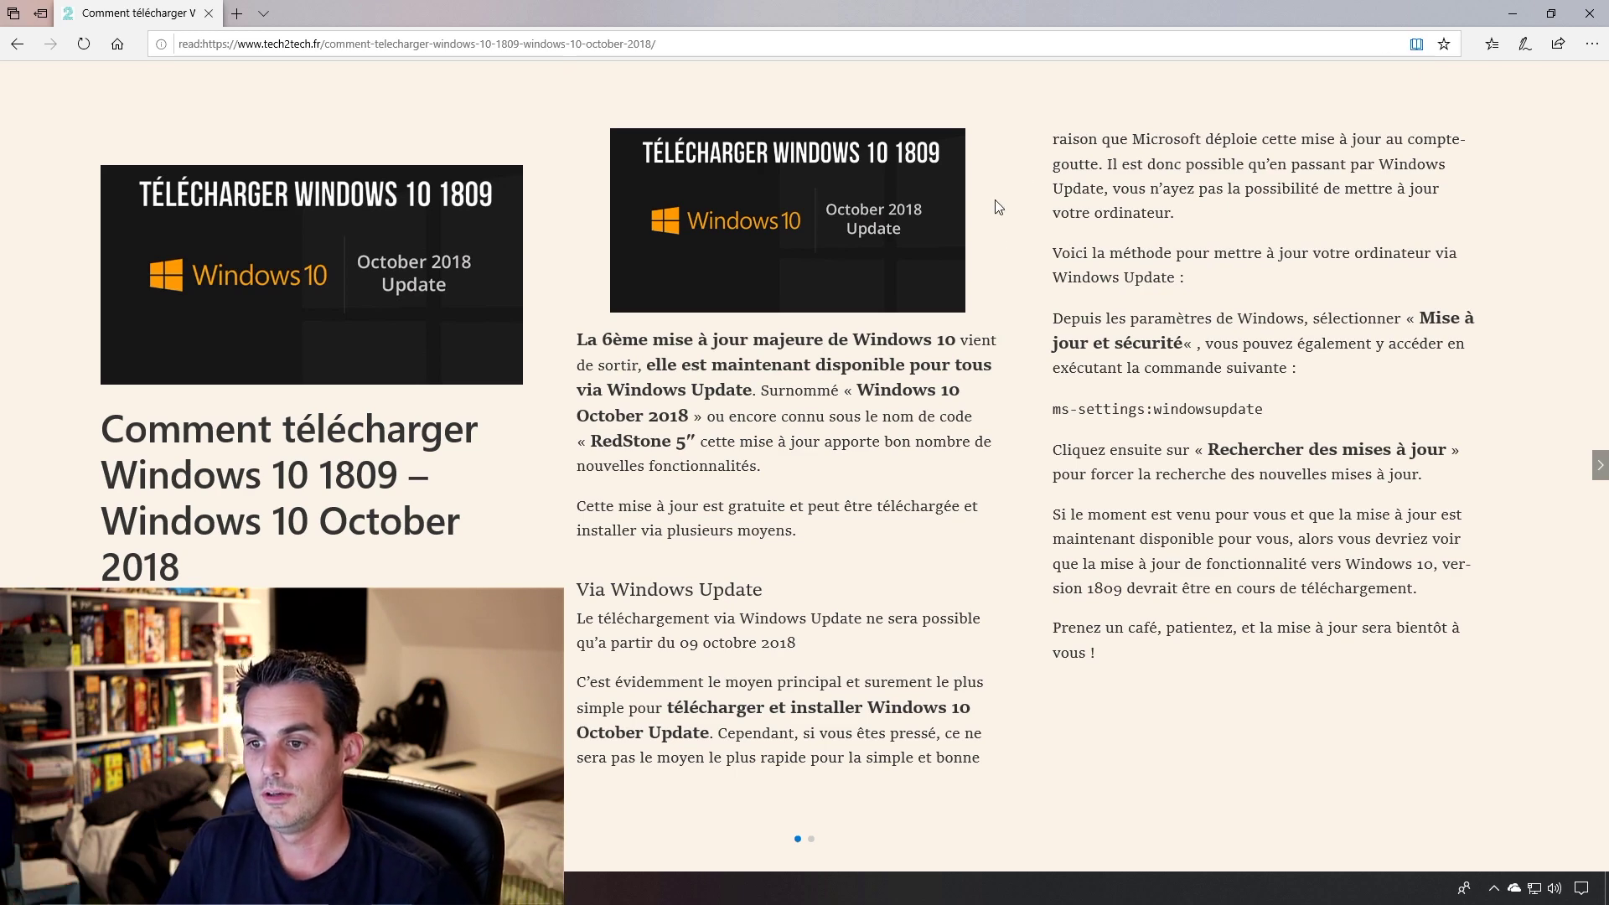
scroll(997, 205, "down", 2)
scroll(553, 440, "up", 2)
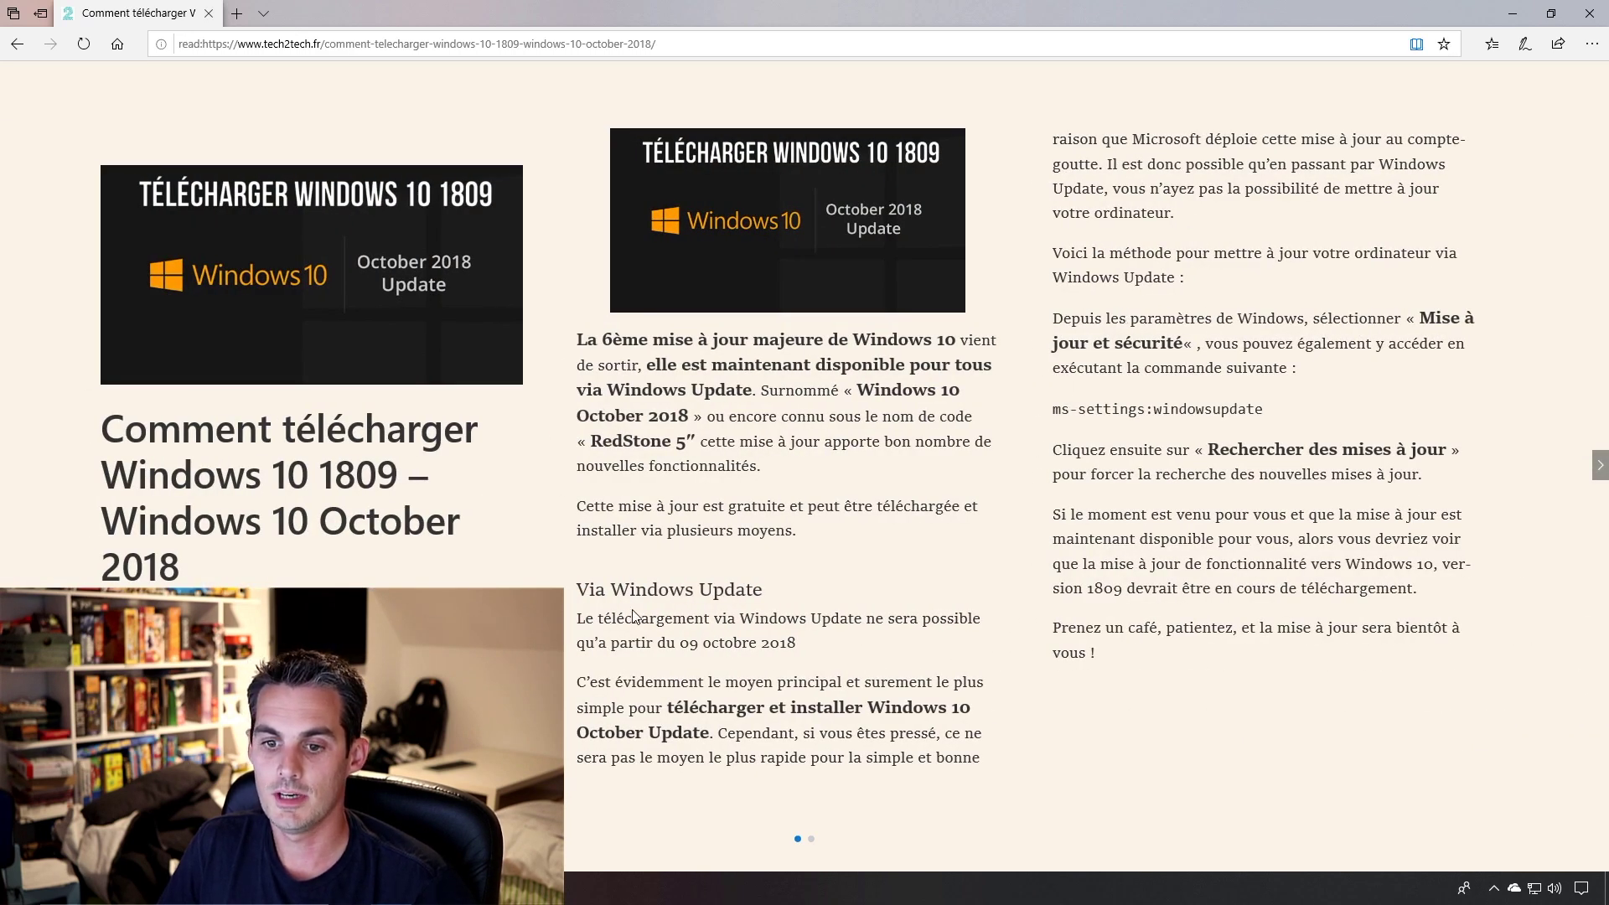
double_click(660, 618)
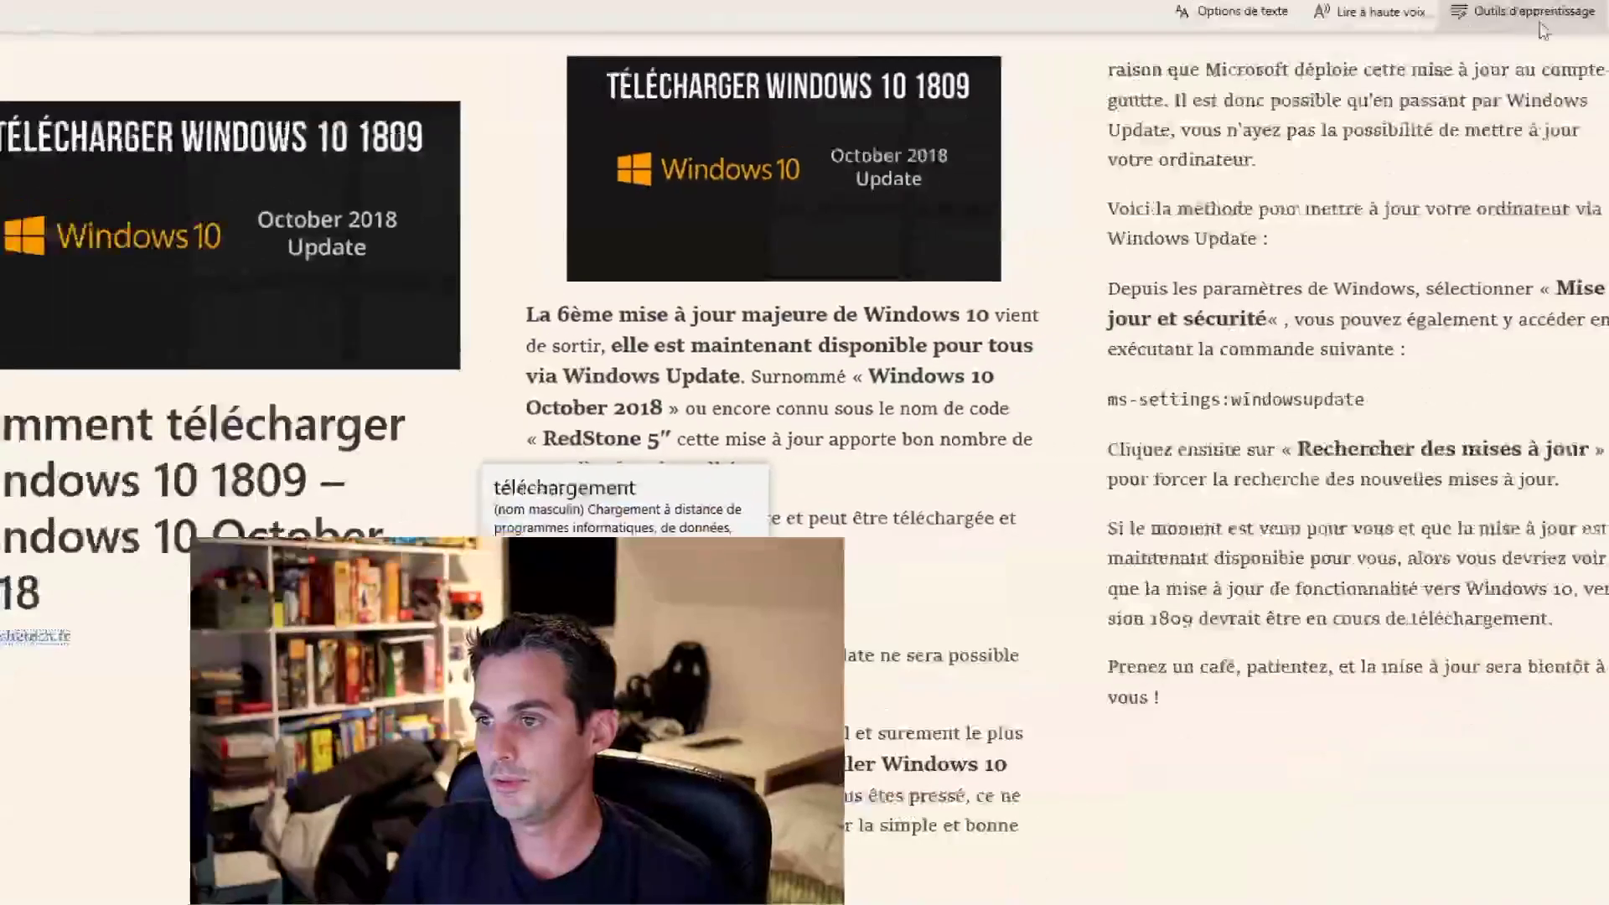
In Outils d'apprentissage, apply the turquoise page theme, try Espacement du texte on and off, and dismiss the open definition
left_click(1404, 94)
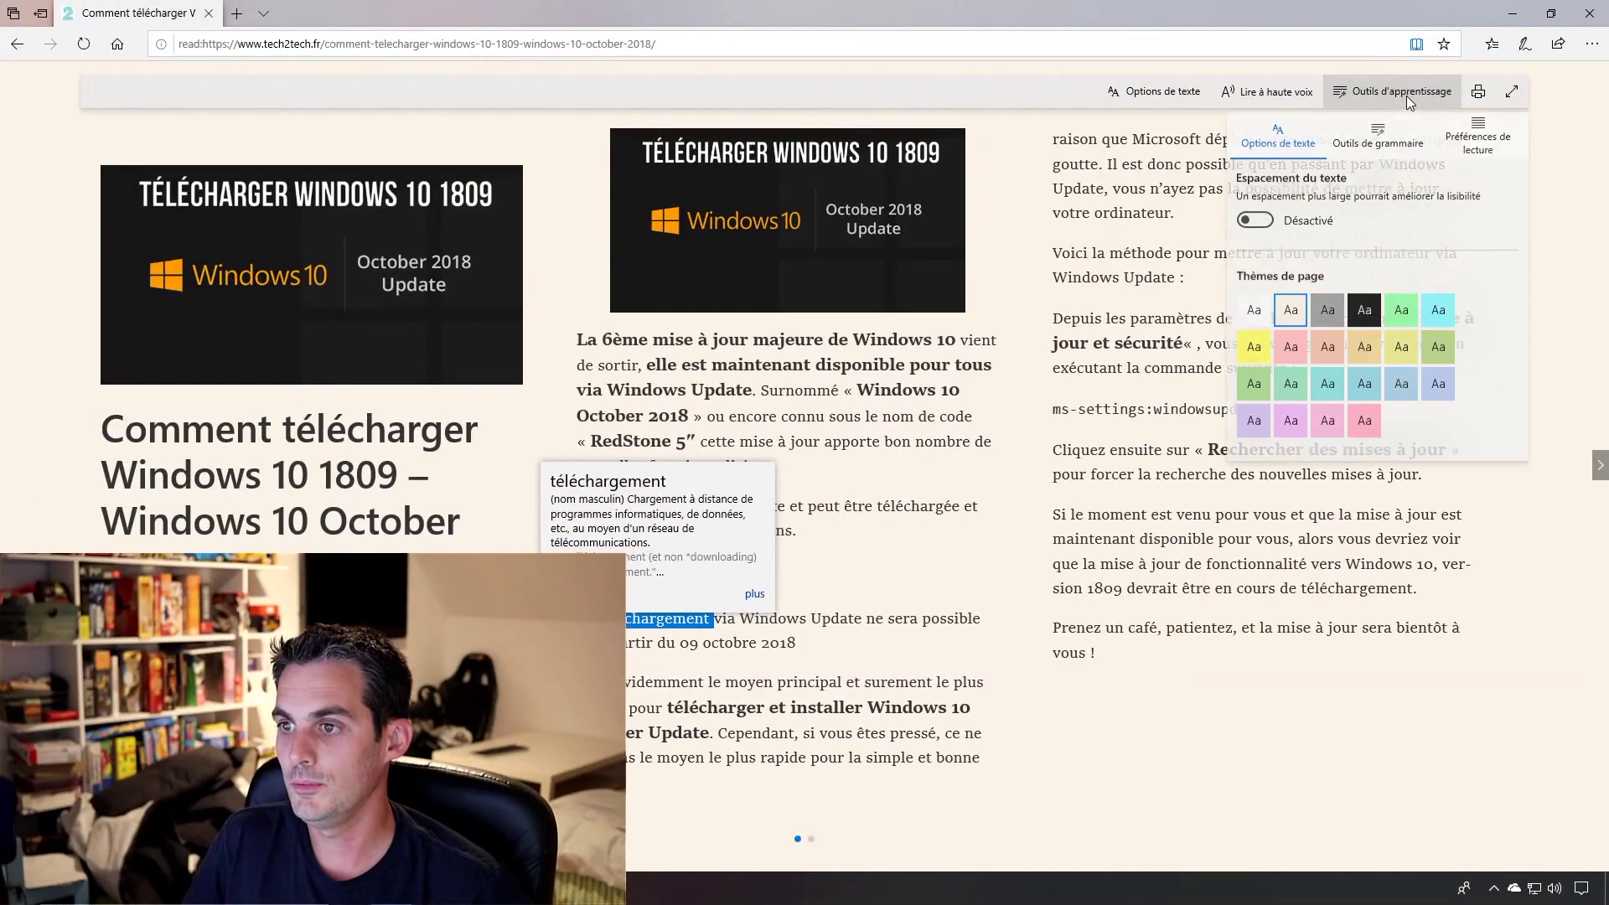
left_click(1336, 388)
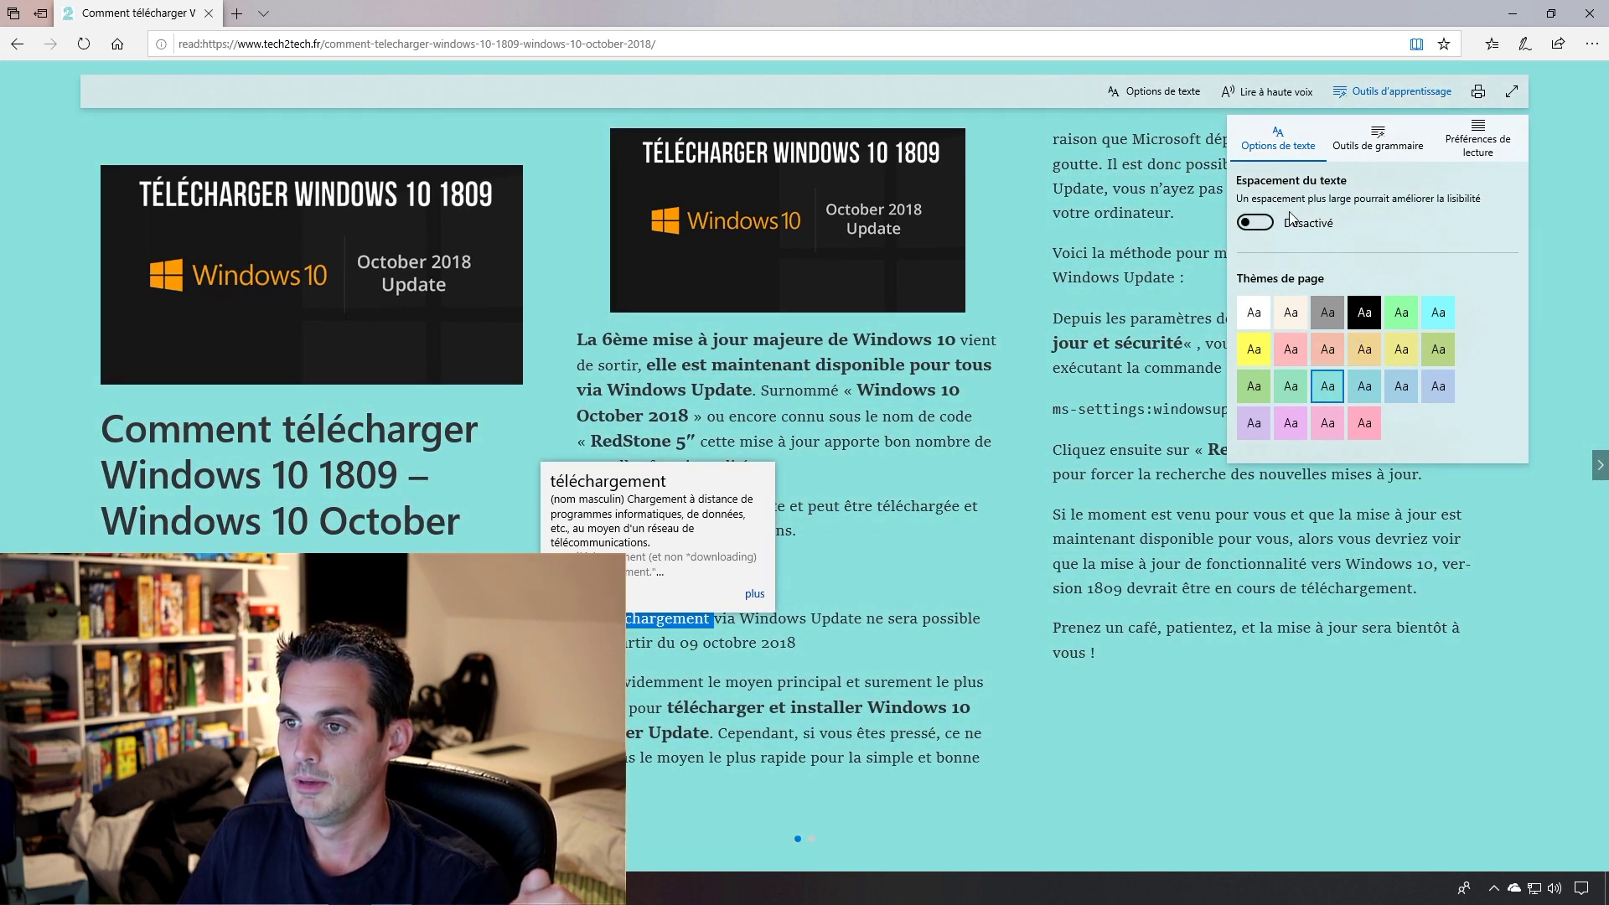
left_click(1256, 223)
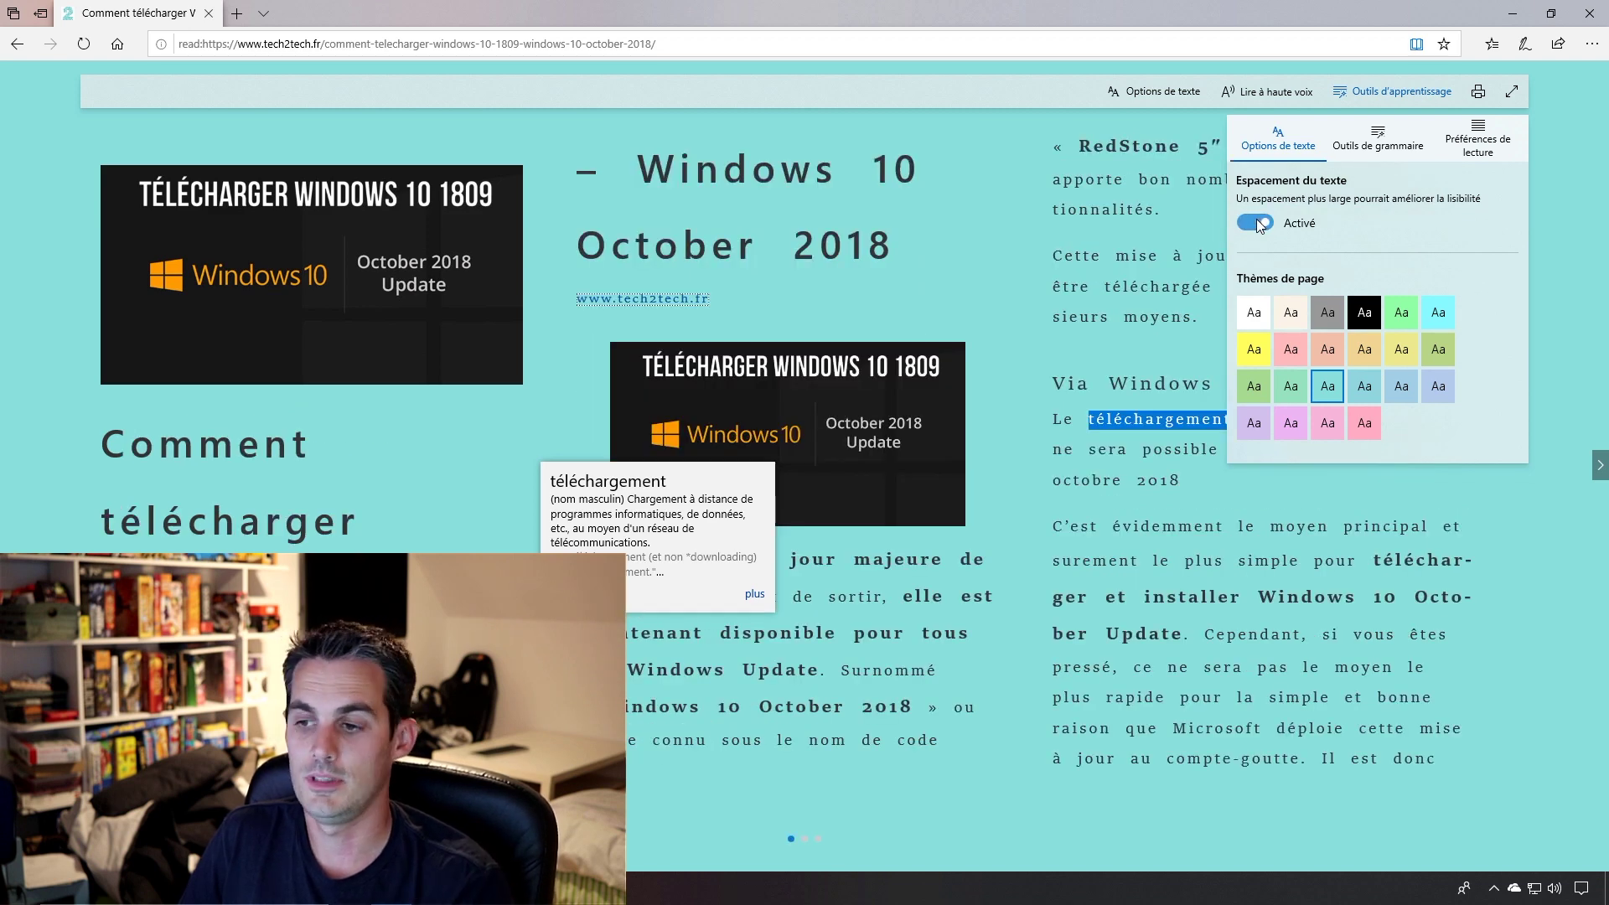
left_click(1256, 223)
left_click(914, 489)
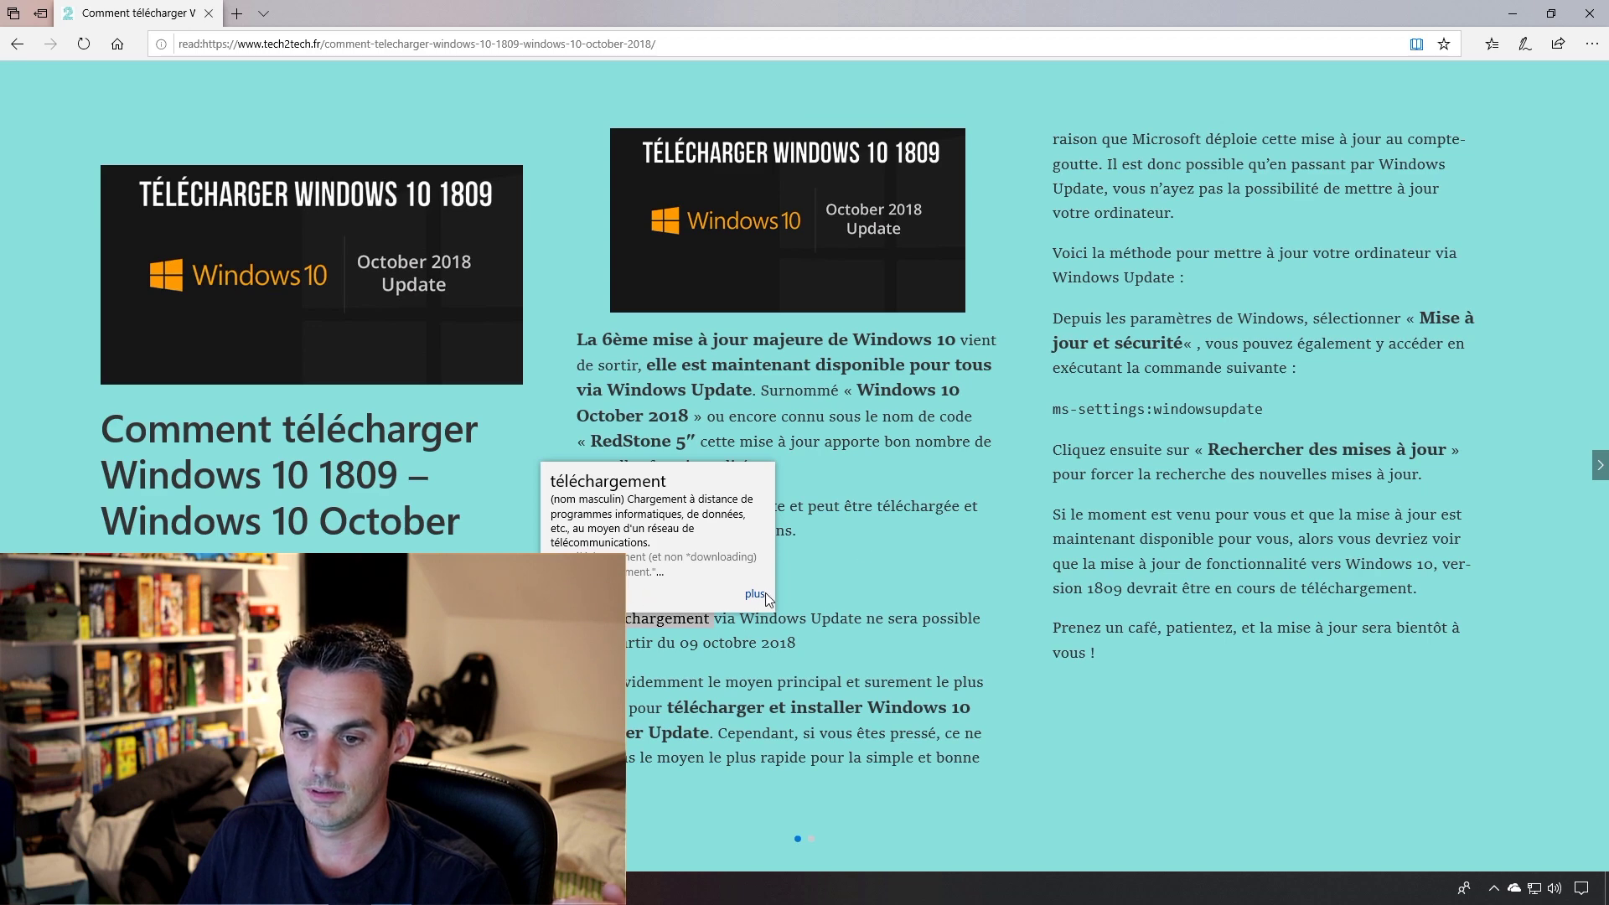
left_click(826, 562)
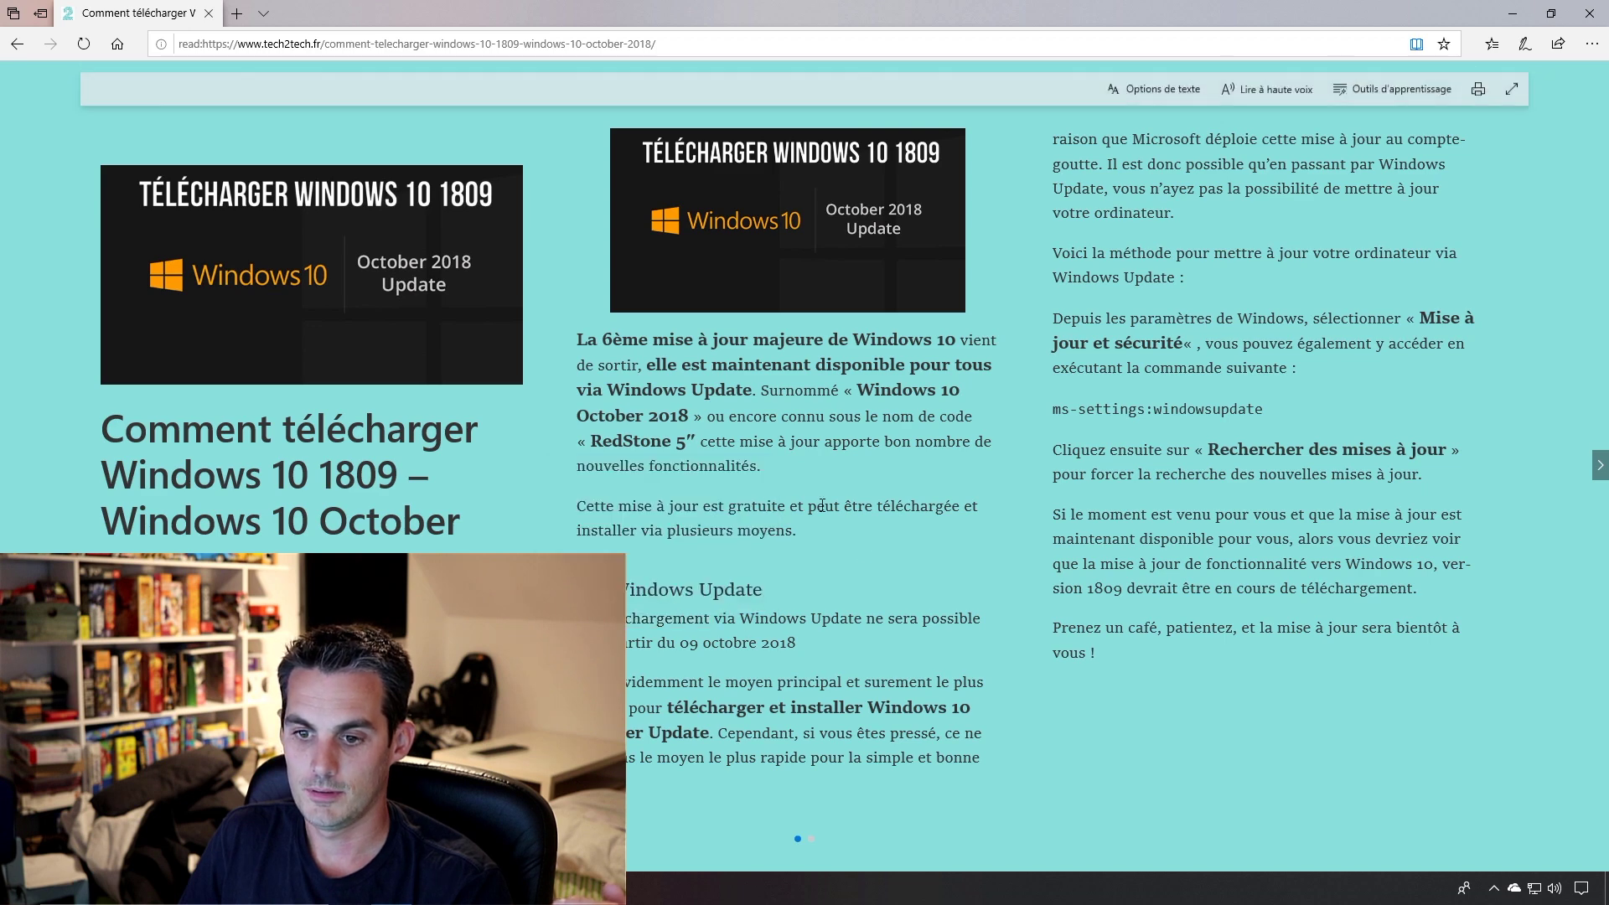
View Outils de grammaire, and enable Mise au point de la ligne with five highlighted lines in Préférences de lecture
left_click(1398, 91)
left_click(1385, 148)
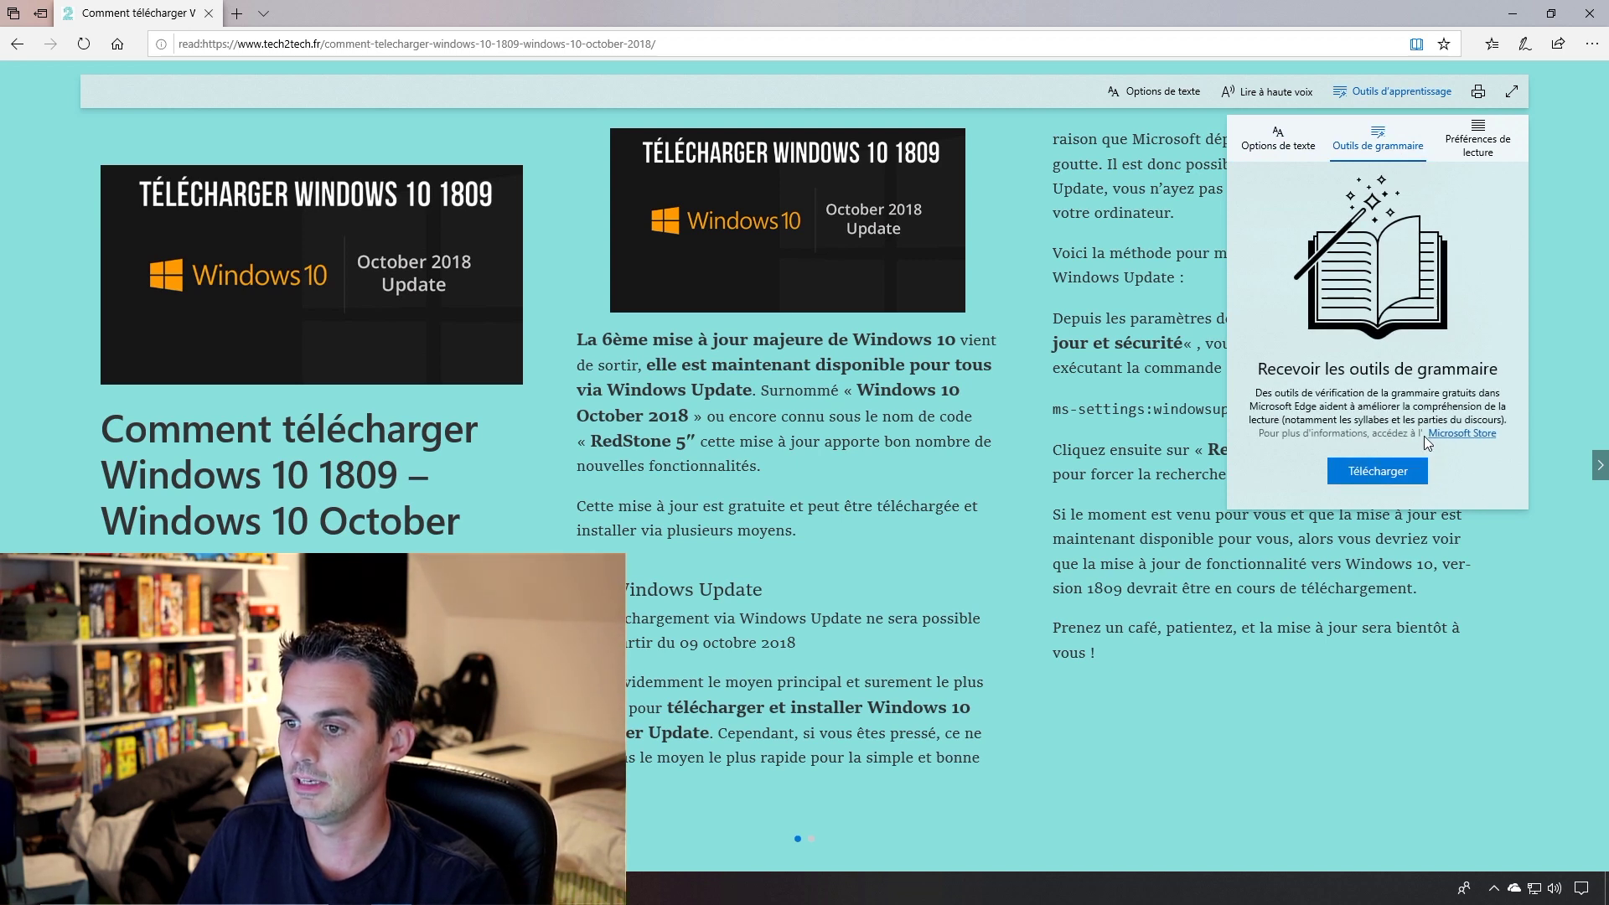
left_click(1488, 162)
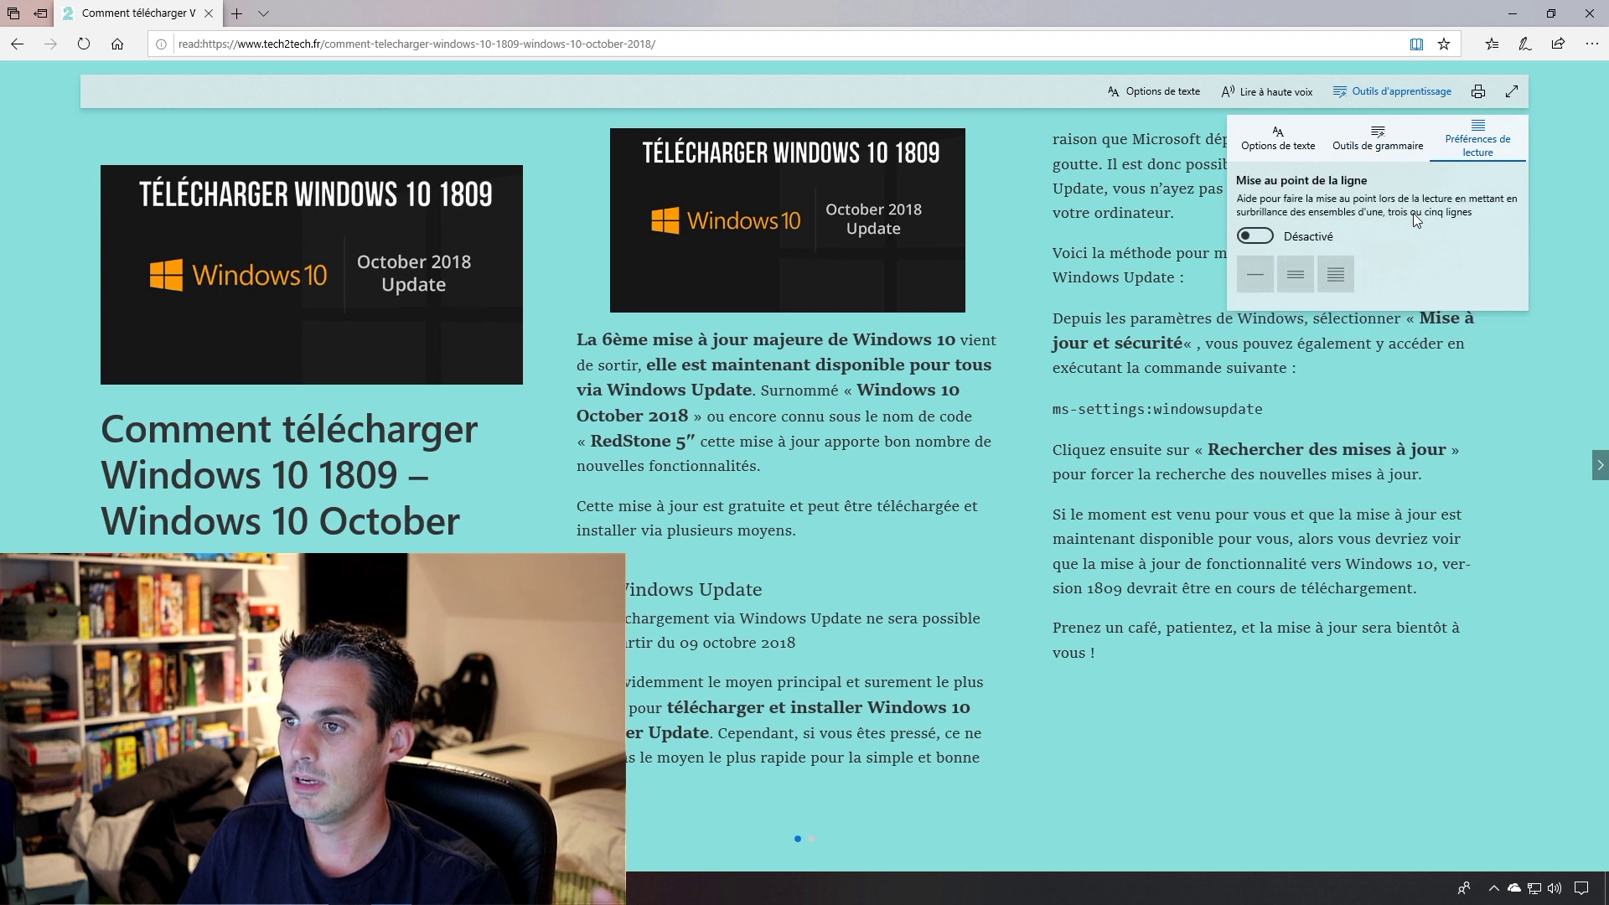
left_click(1257, 238)
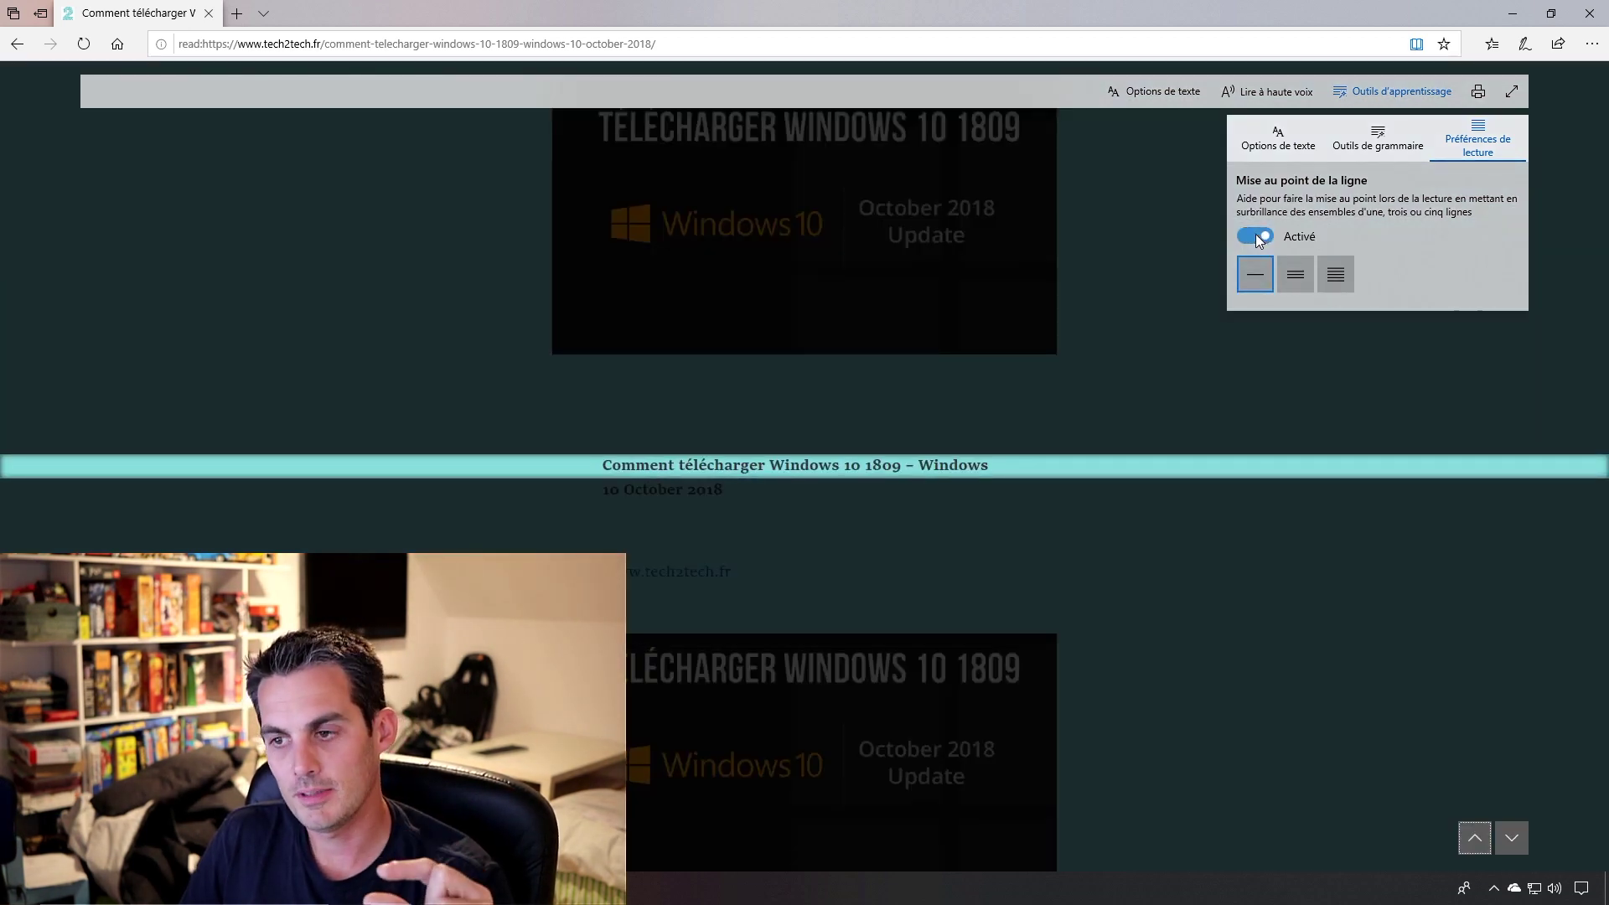
left_click(1296, 274)
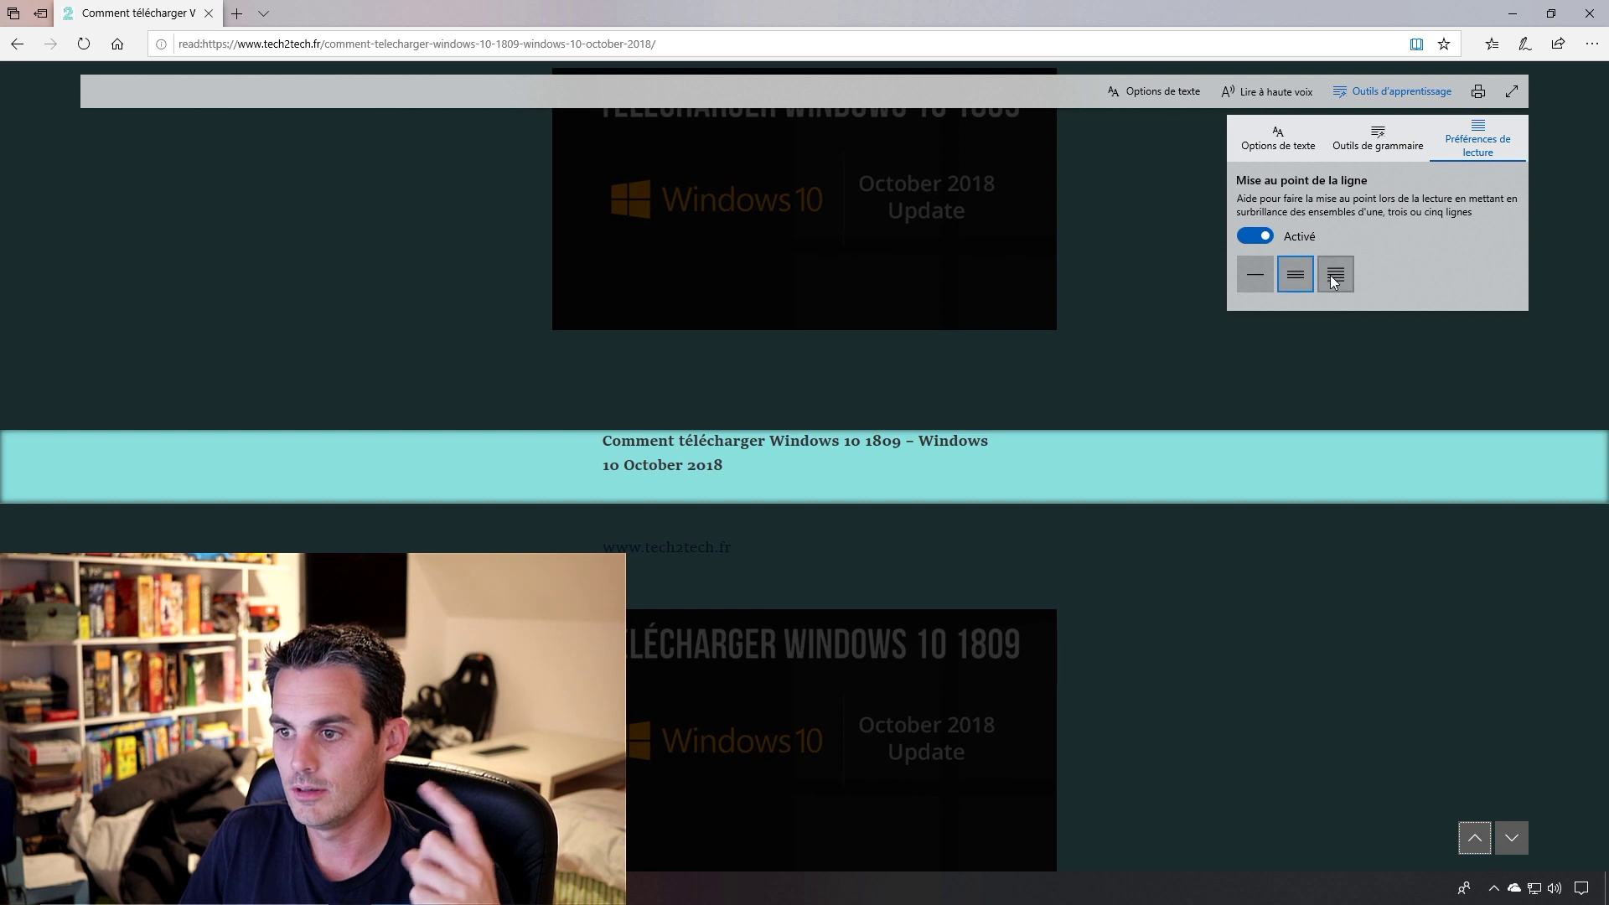
left_click(1335, 276)
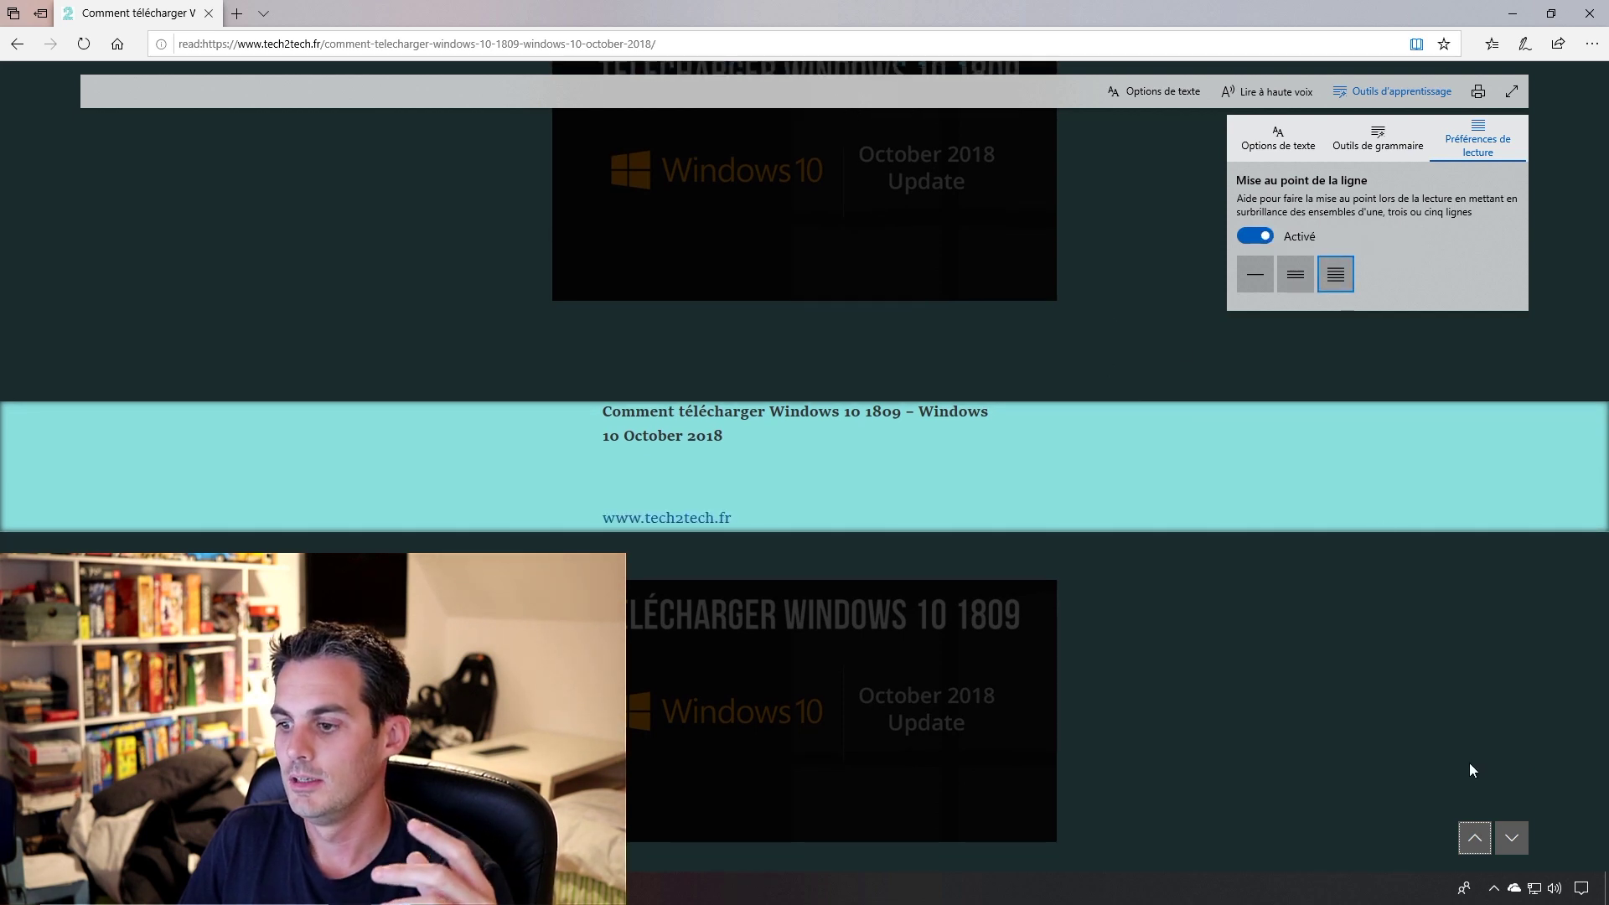
Advance the line focus through the article to the paragraph about Microsoft's gradual rollout and select the word "Microsoft"
left_click(1509, 841)
left_click(1510, 841)
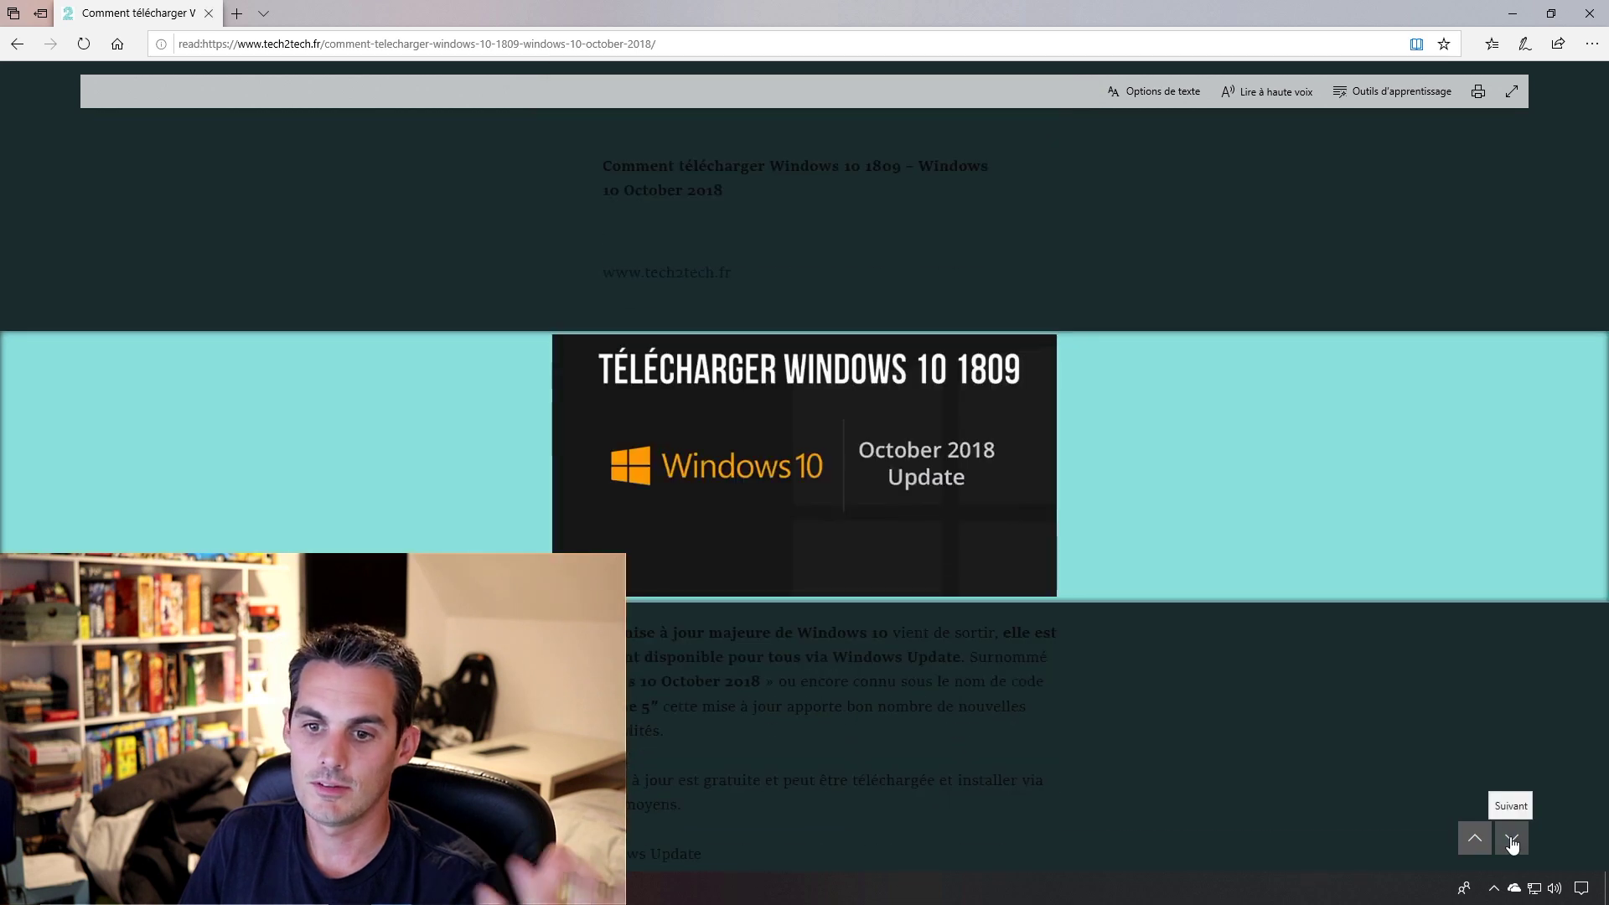
left_click(1511, 842)
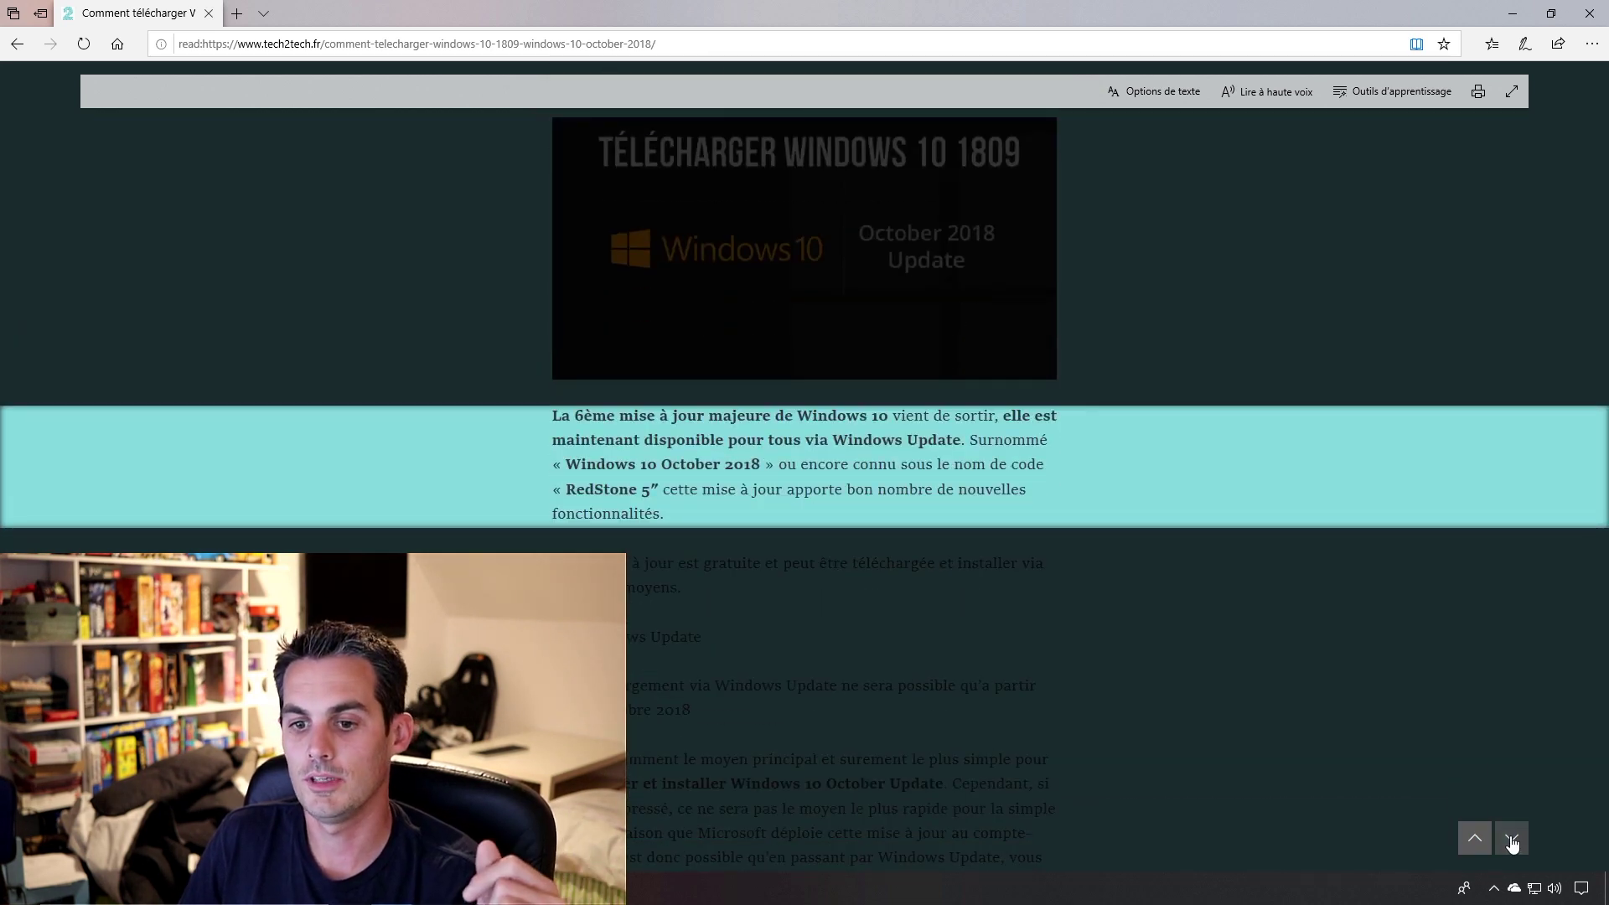
left_click(1512, 842)
left_click(1511, 842)
left_click(1511, 843)
left_click(1511, 842)
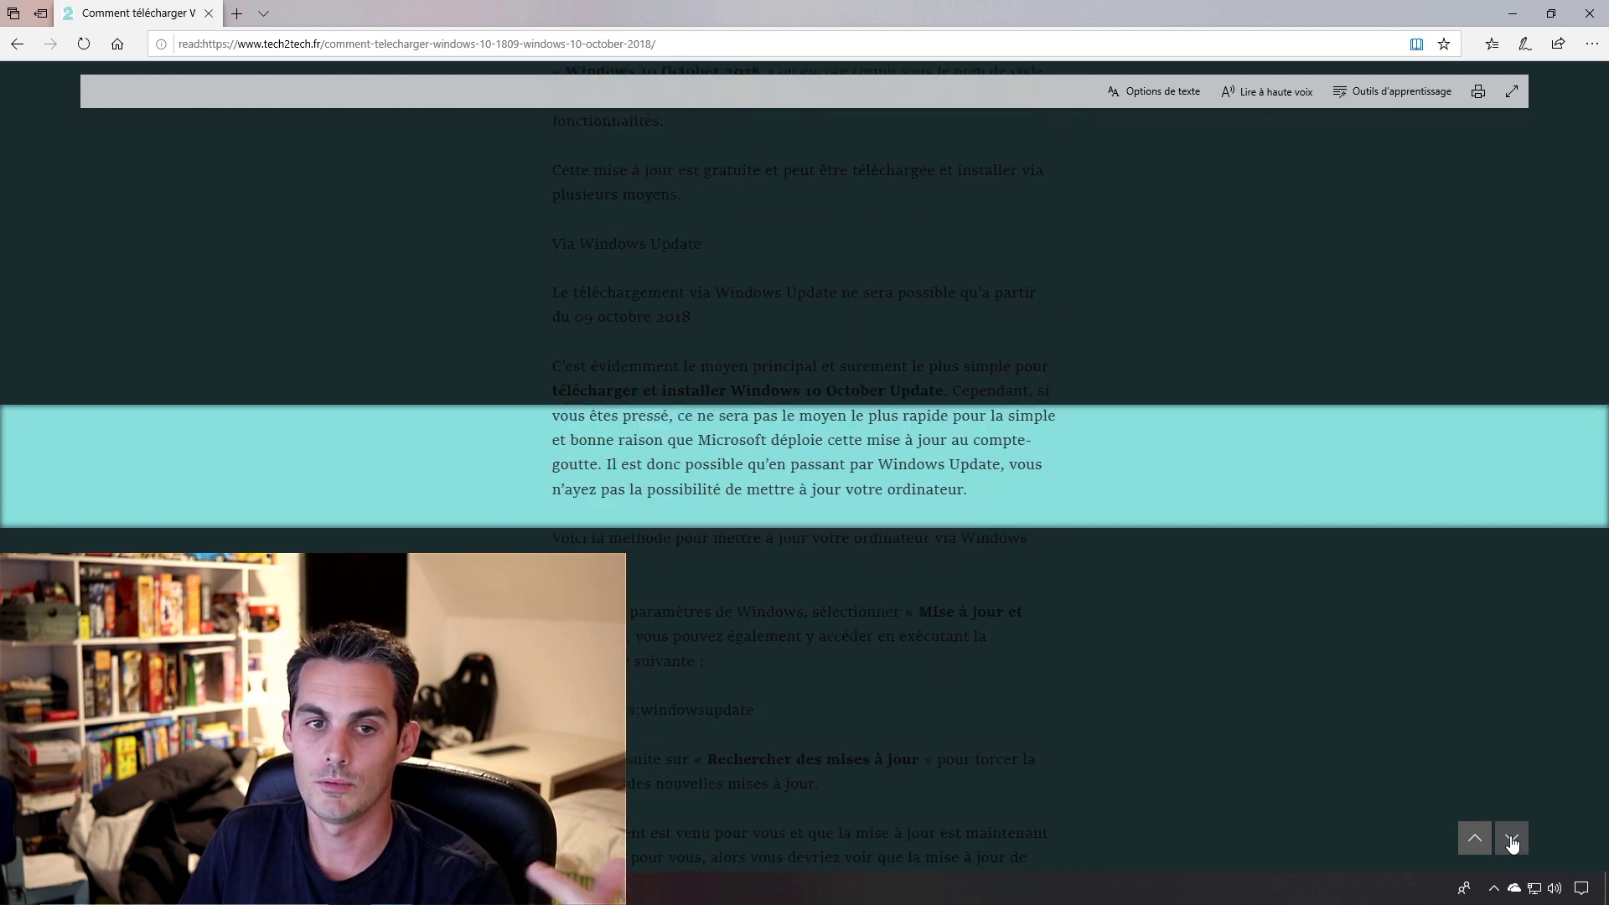
double_click(753, 439)
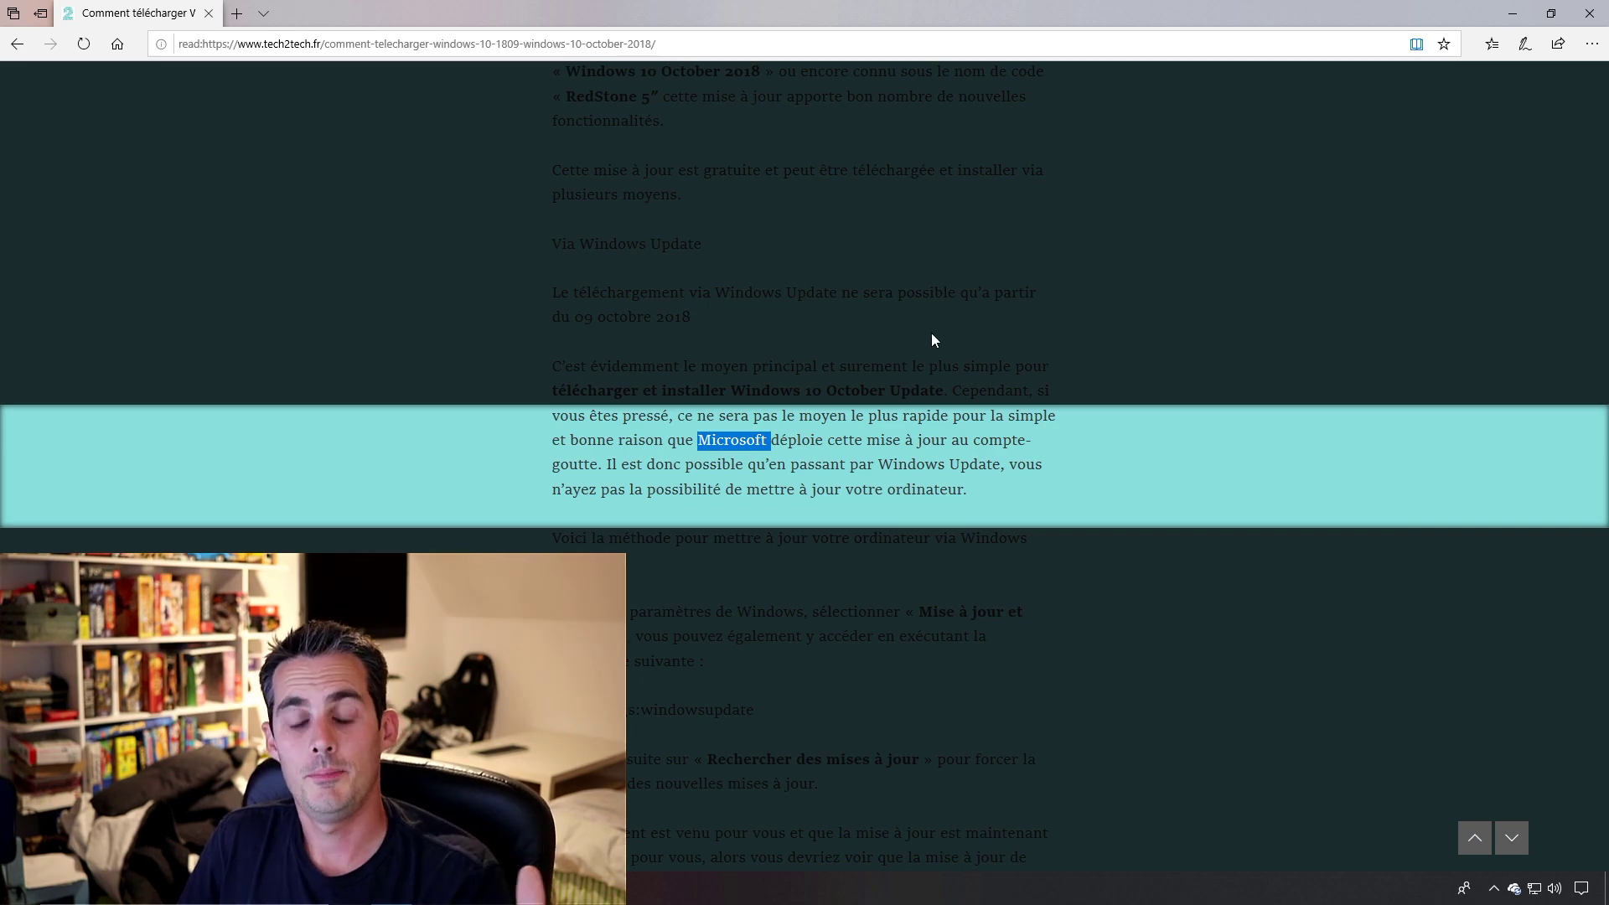
Open Distribution-Point-Installation.pdf from the Documents folder with Microsoft Edge and look through the document
key("super+e")
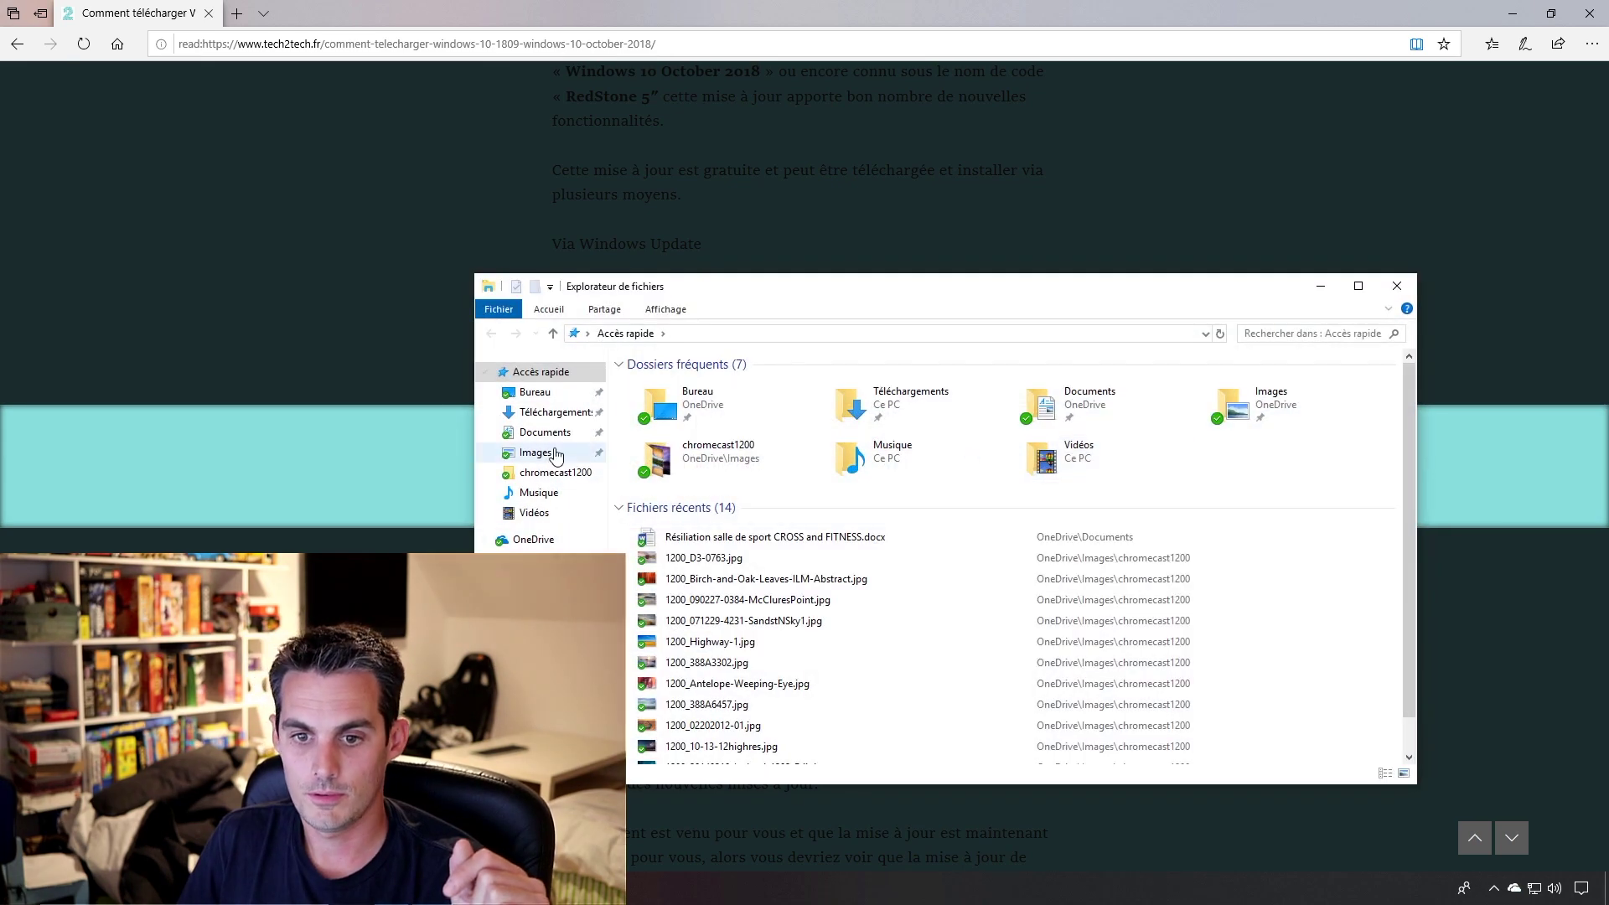
left_click(543, 431)
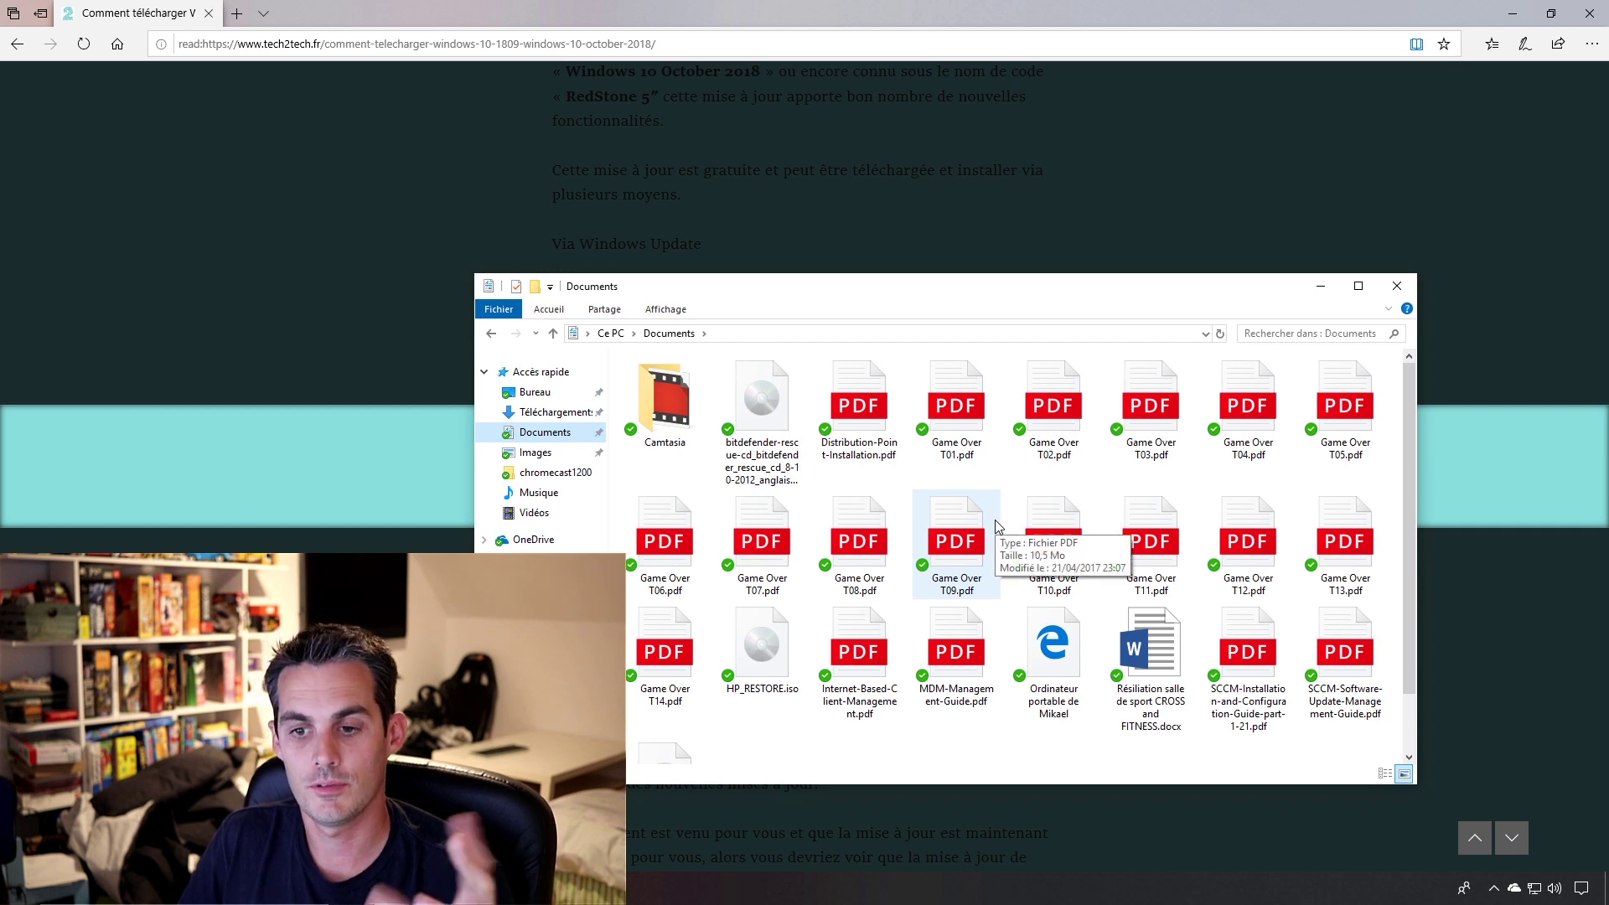
double_click(860, 393)
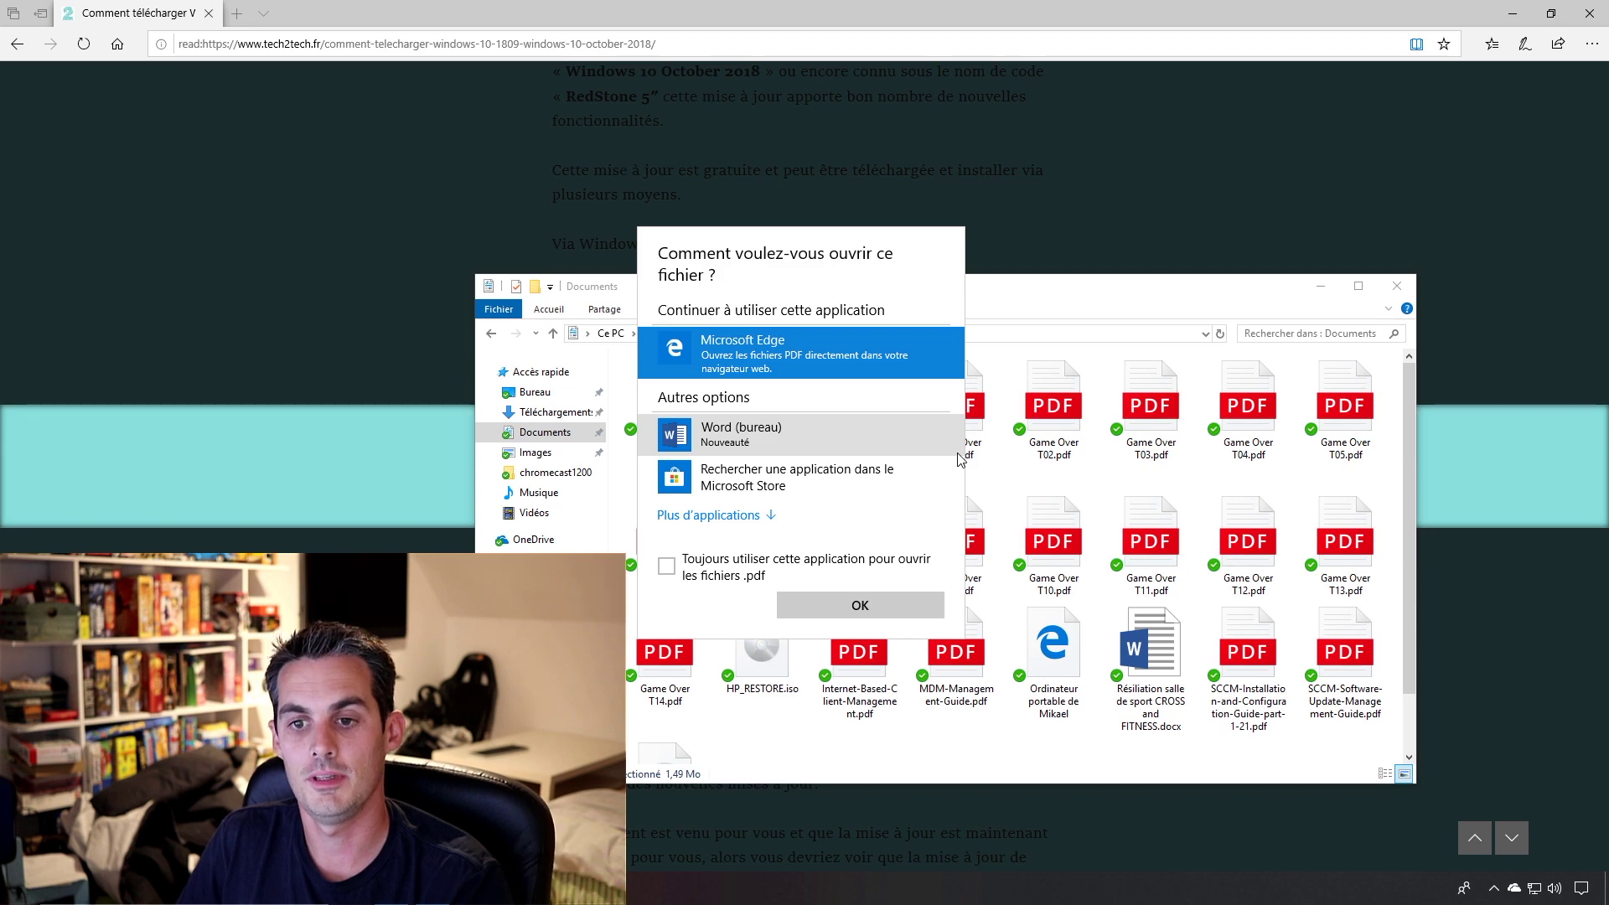
double_click(830, 360)
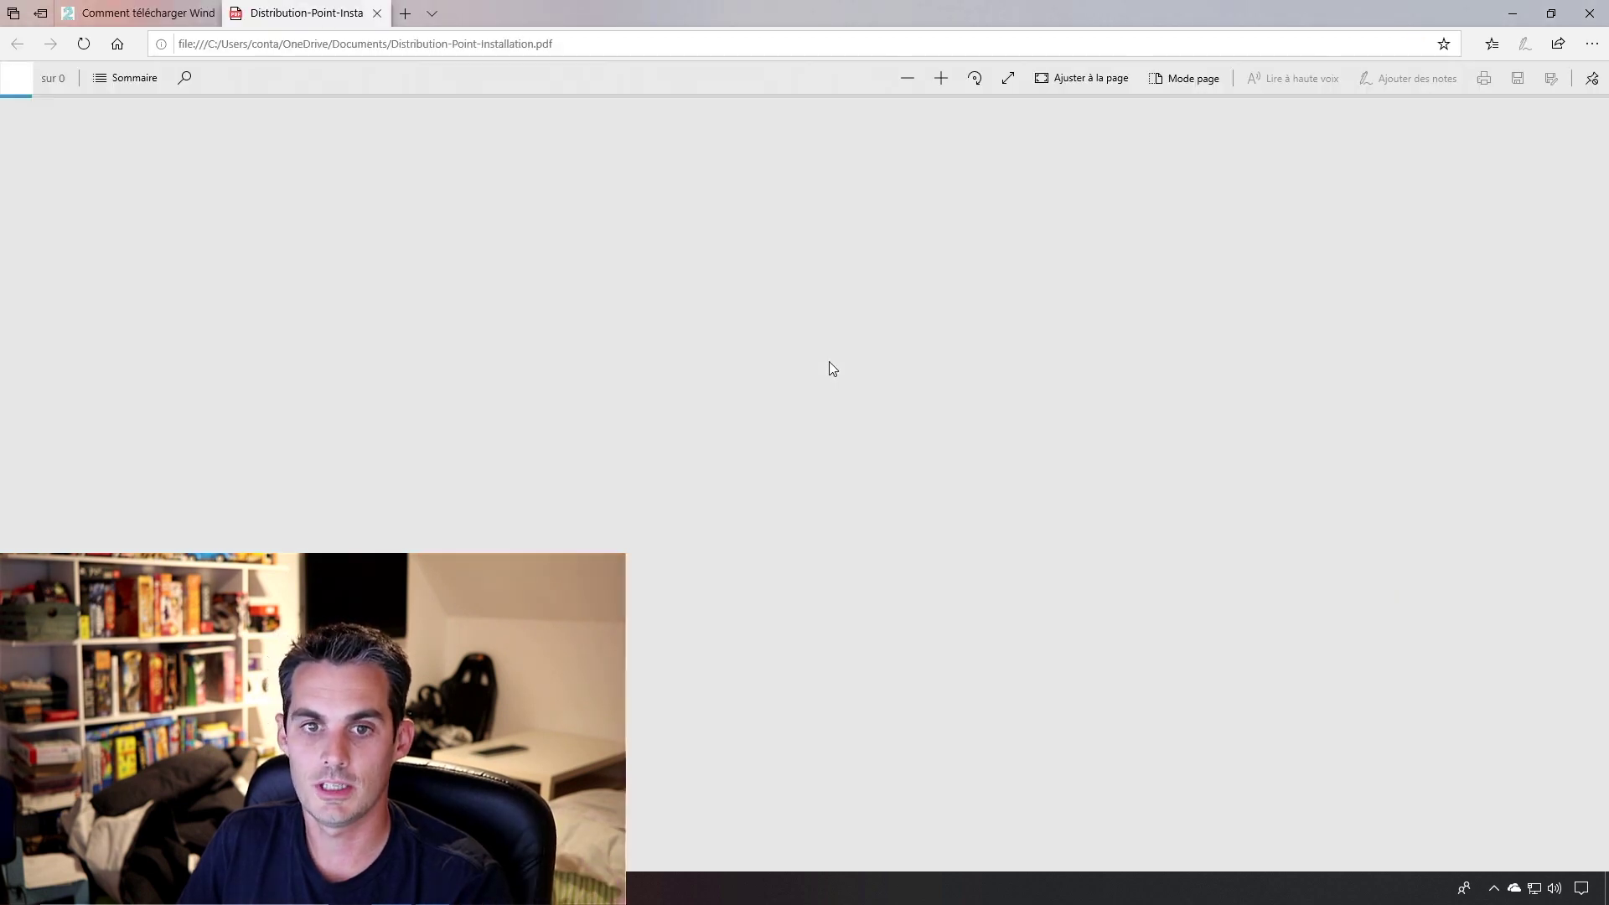
scroll(795, 385, "down", 8)
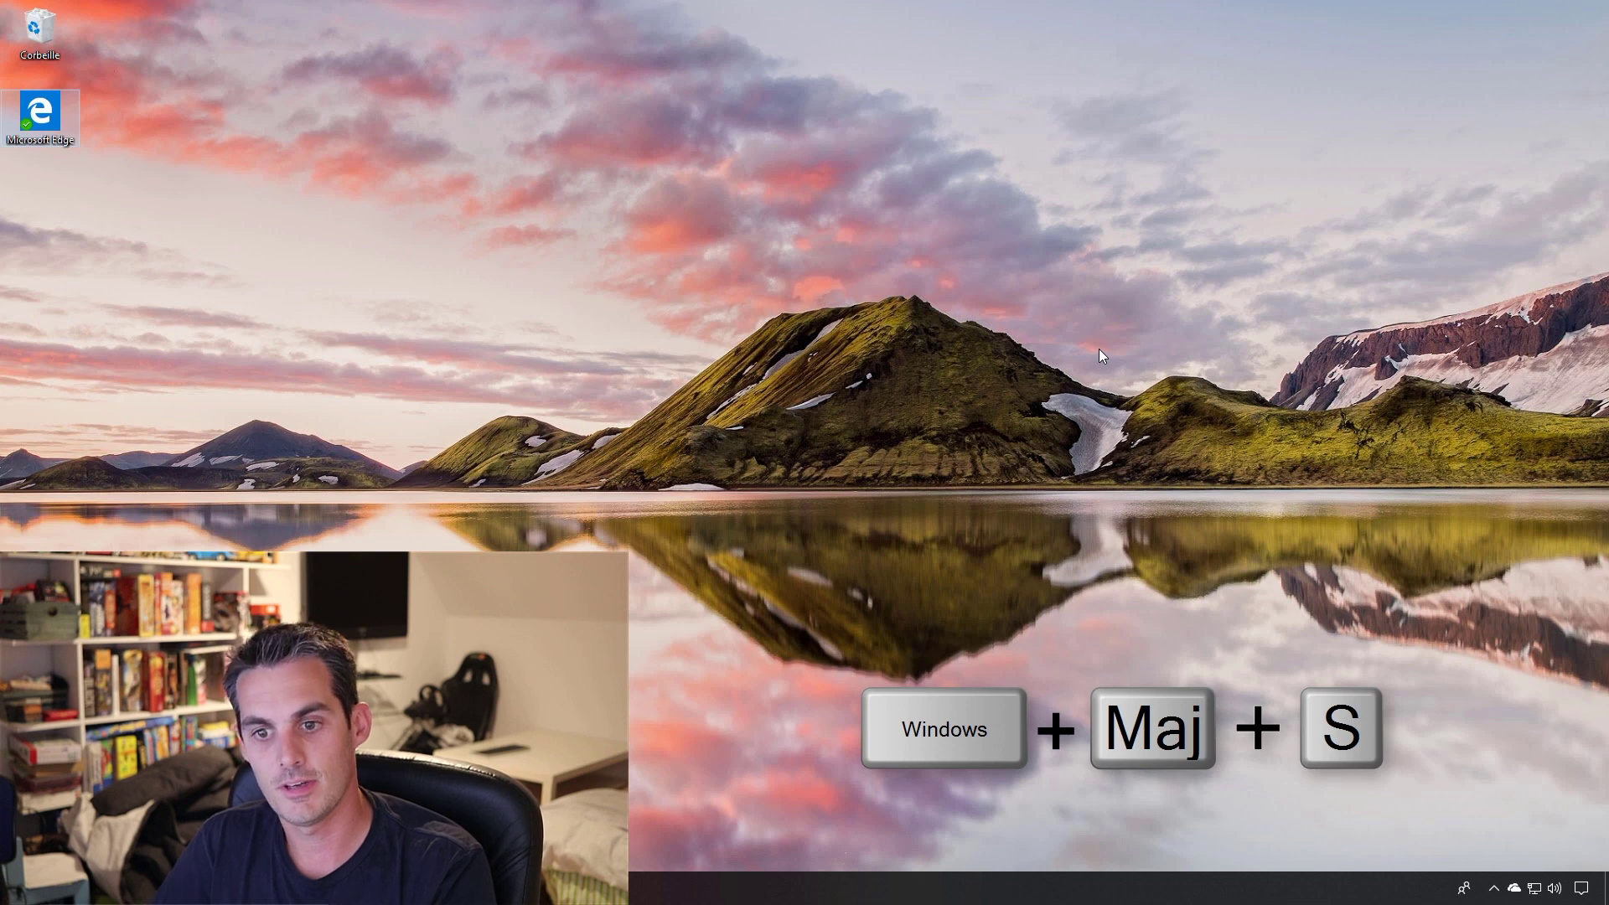
Take a rectangular screen capture of most of the desktop wallpaper and open it for annotation in Capture et croquis
key("super+shift+s")
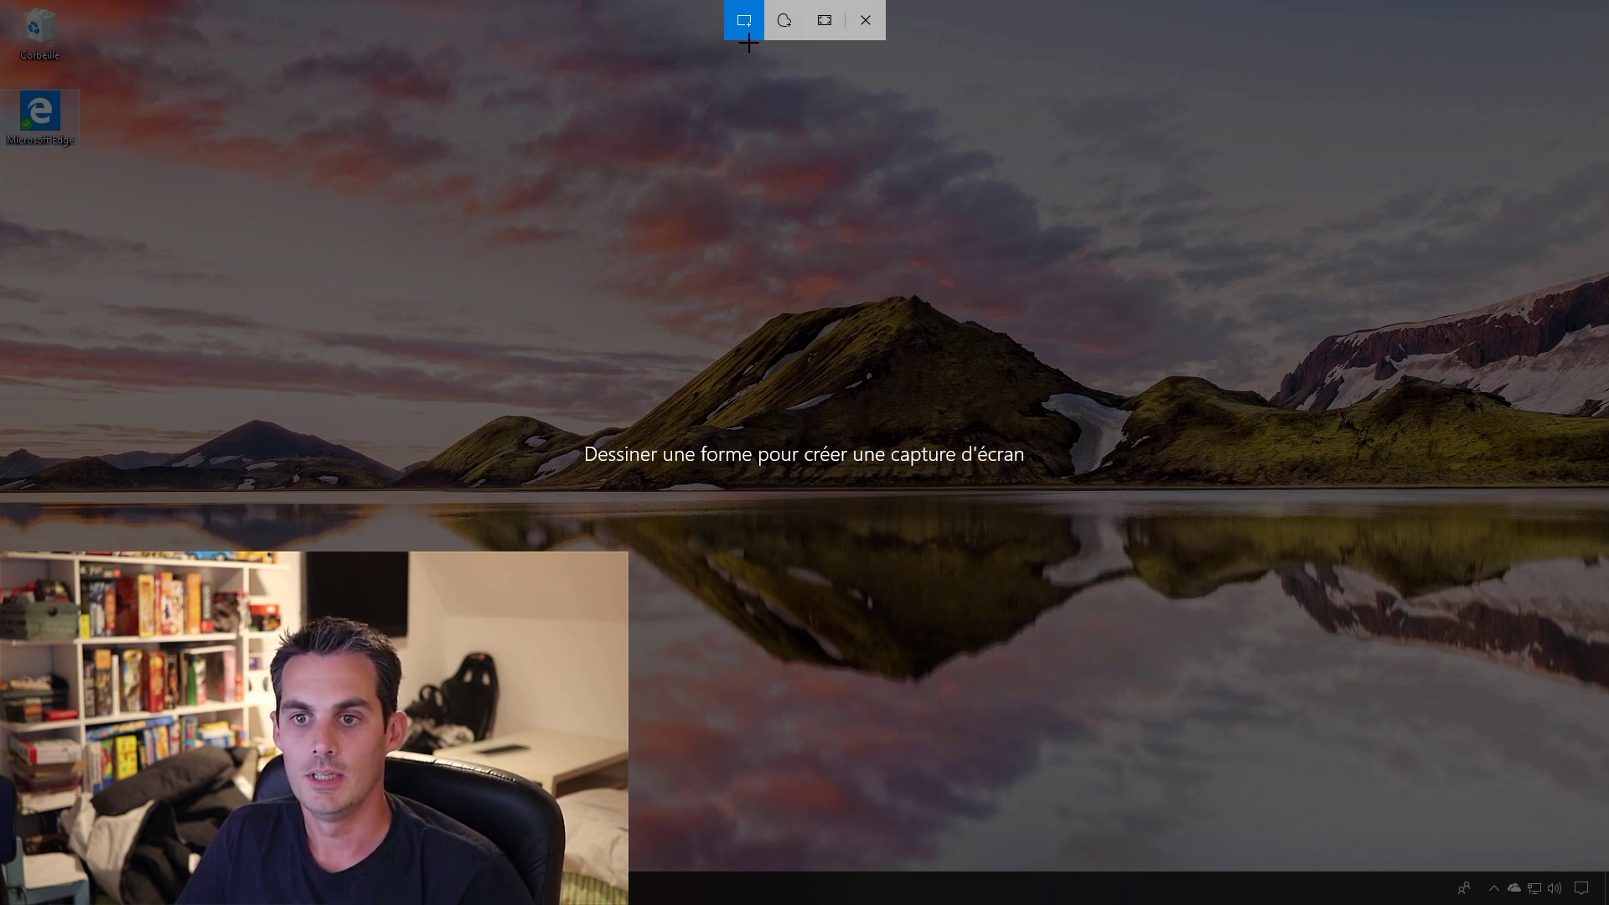
left_click_drag(315, 129, 1447, 727)
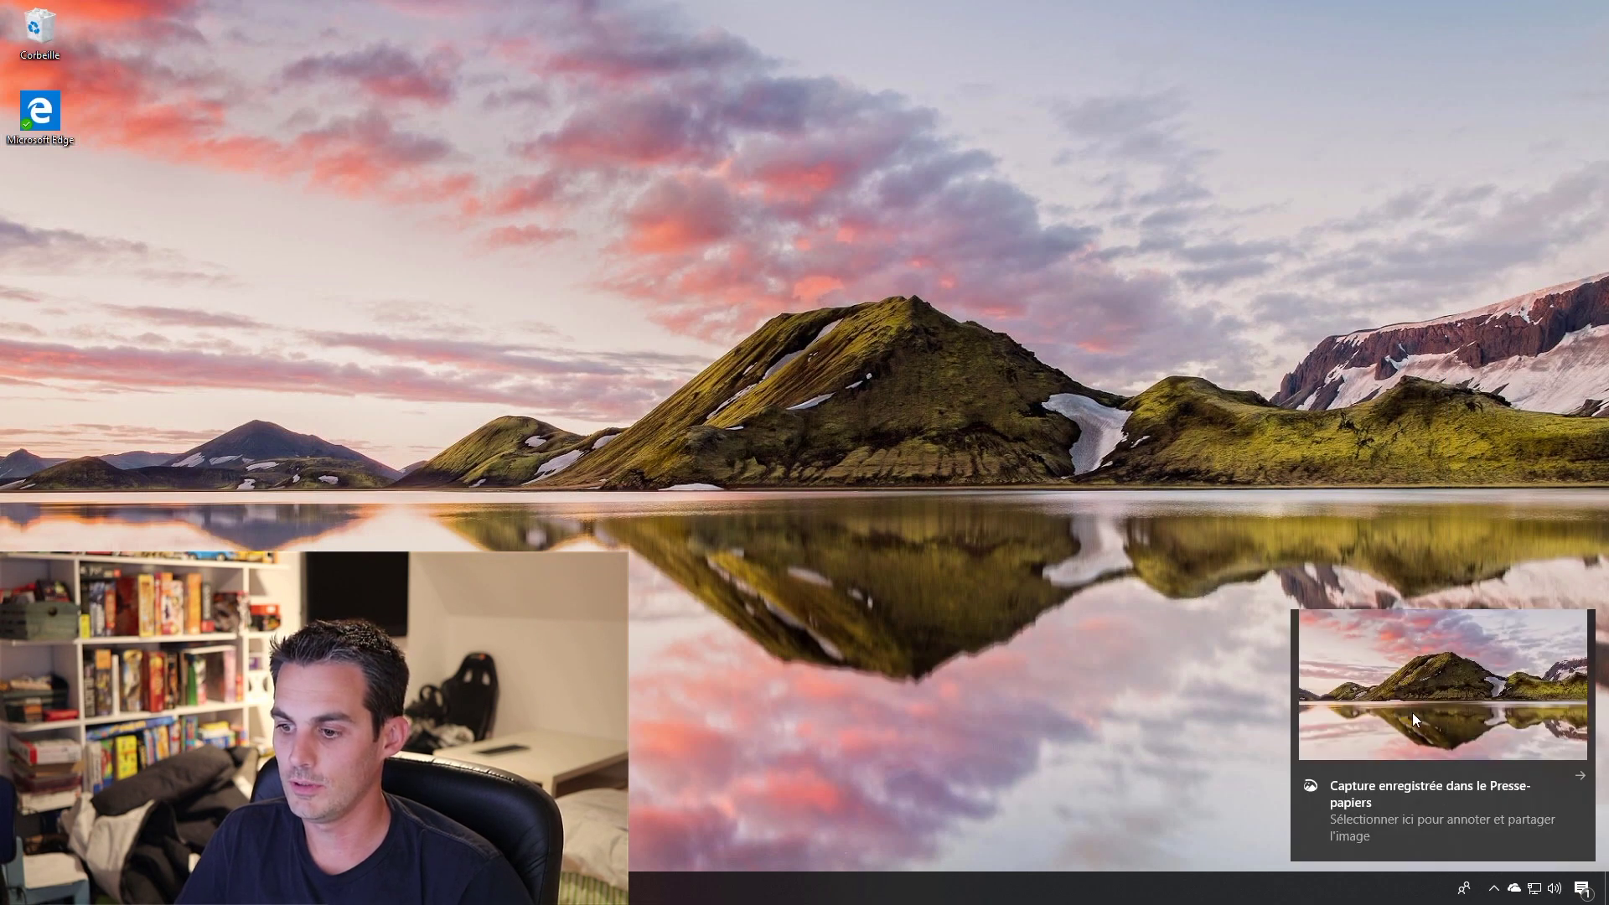
left_click(1412, 714)
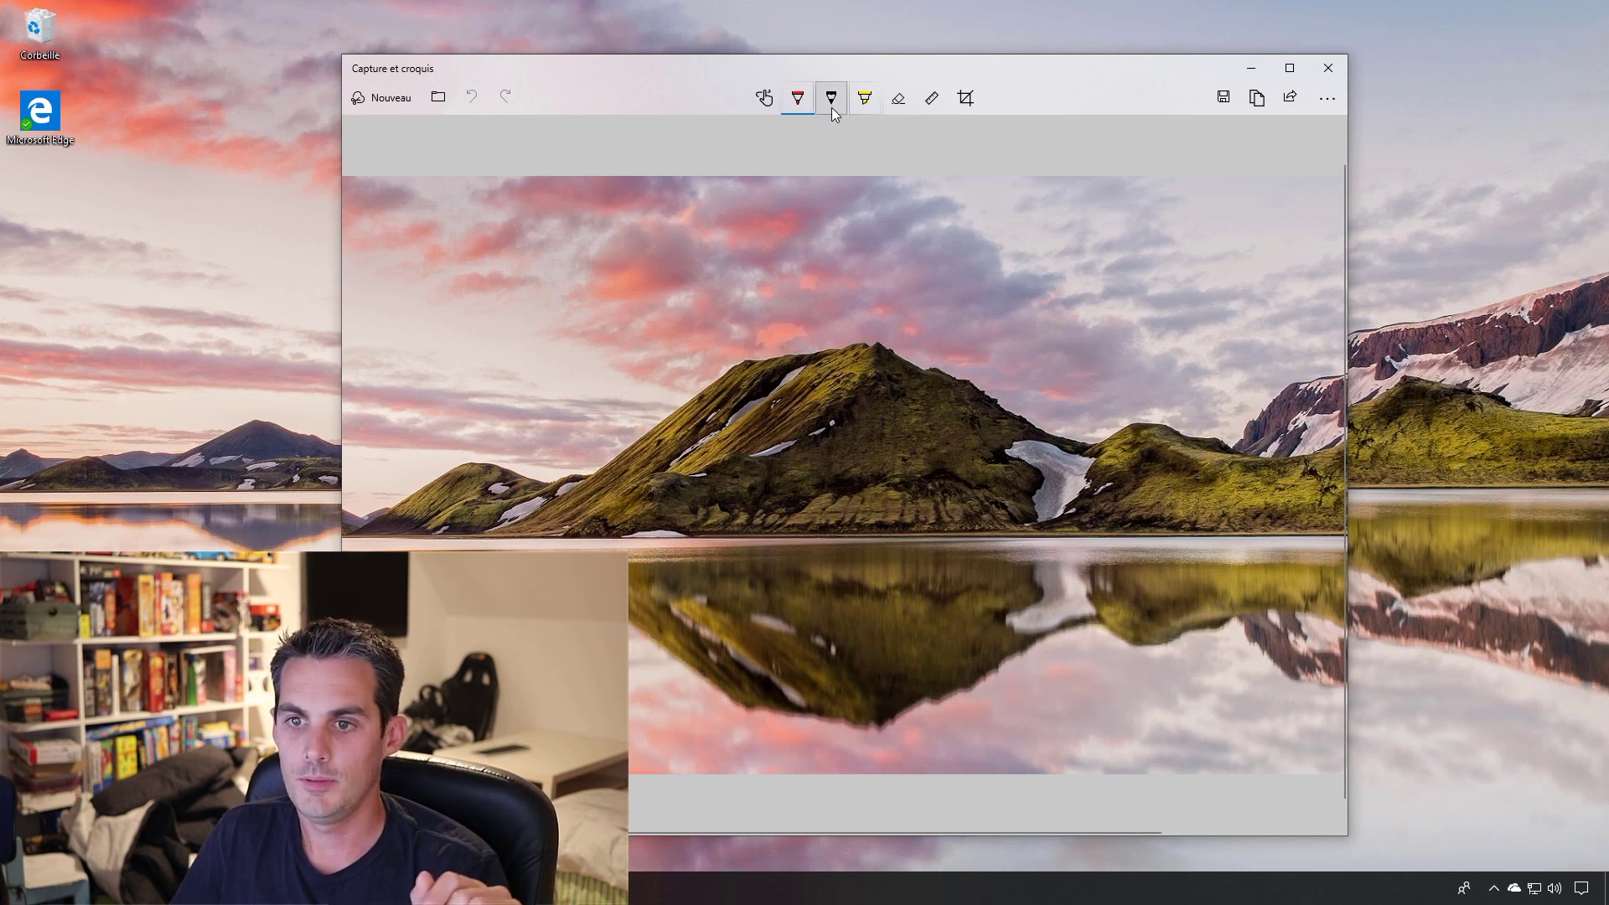
Mark the central mountain and the sky beside its summit with several yellow highlighter strokes
left_click(864, 100)
left_click_drag(641, 417, 668, 410)
left_click_drag(759, 453, 788, 444)
left_click_drag(654, 543, 683, 534)
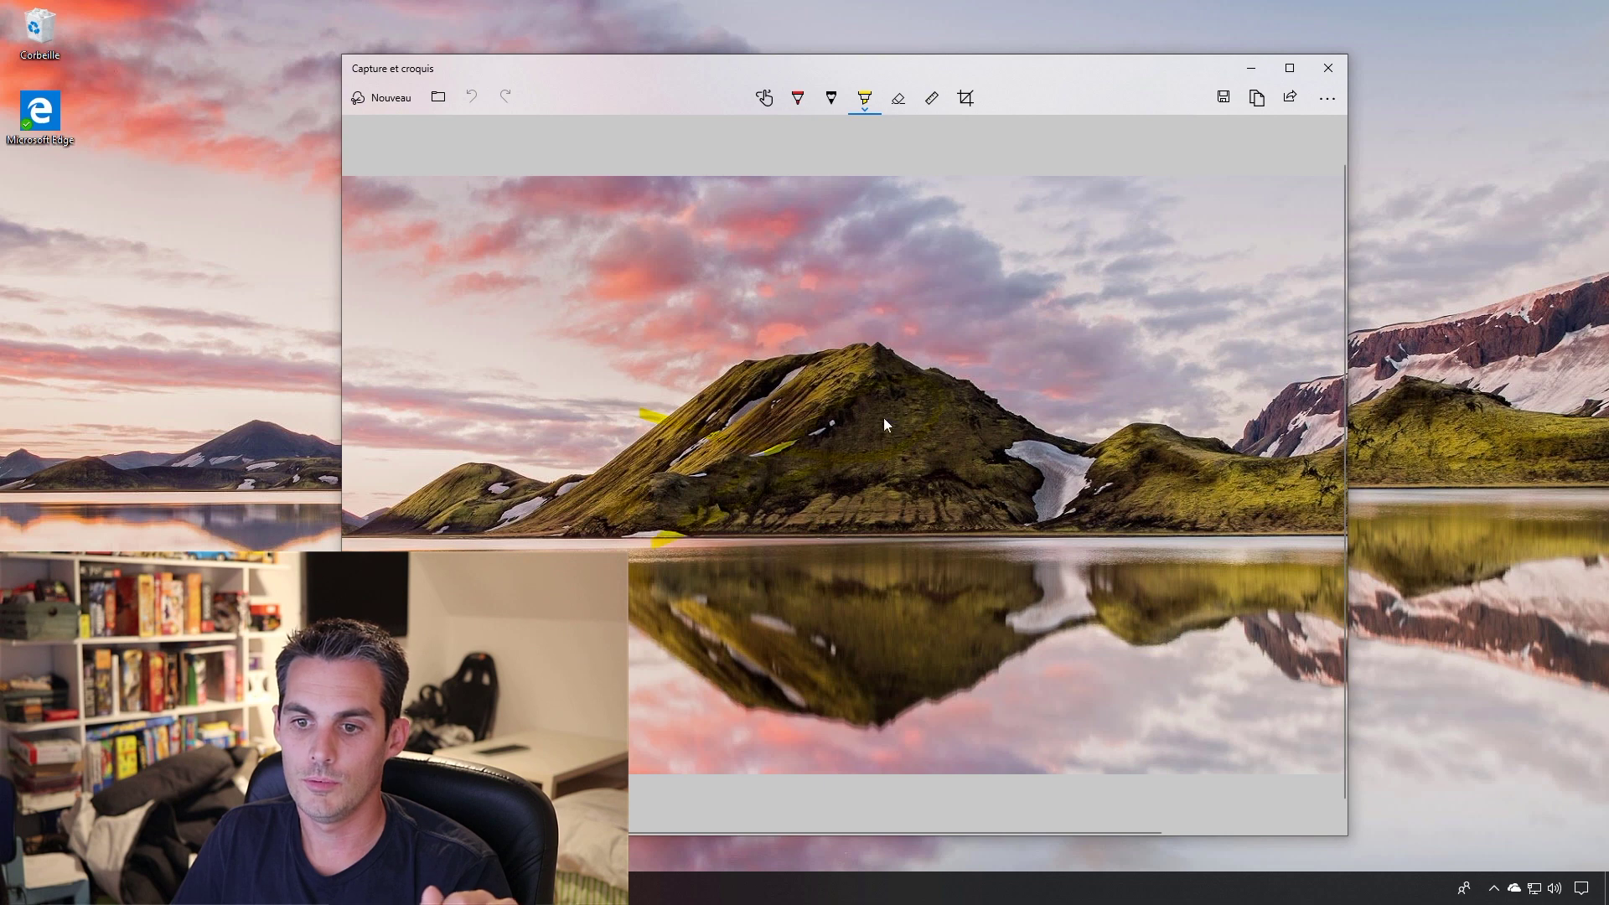
mouse_move(687, 362)
left_mouse_down()
mouse_move(792, 335)
mouse_move(765, 308)
left_mouse_up()
With the red pen, scribble over the highlight near the summit and draw a large loop around the central mountain
left_click(839, 109)
left_click(797, 98)
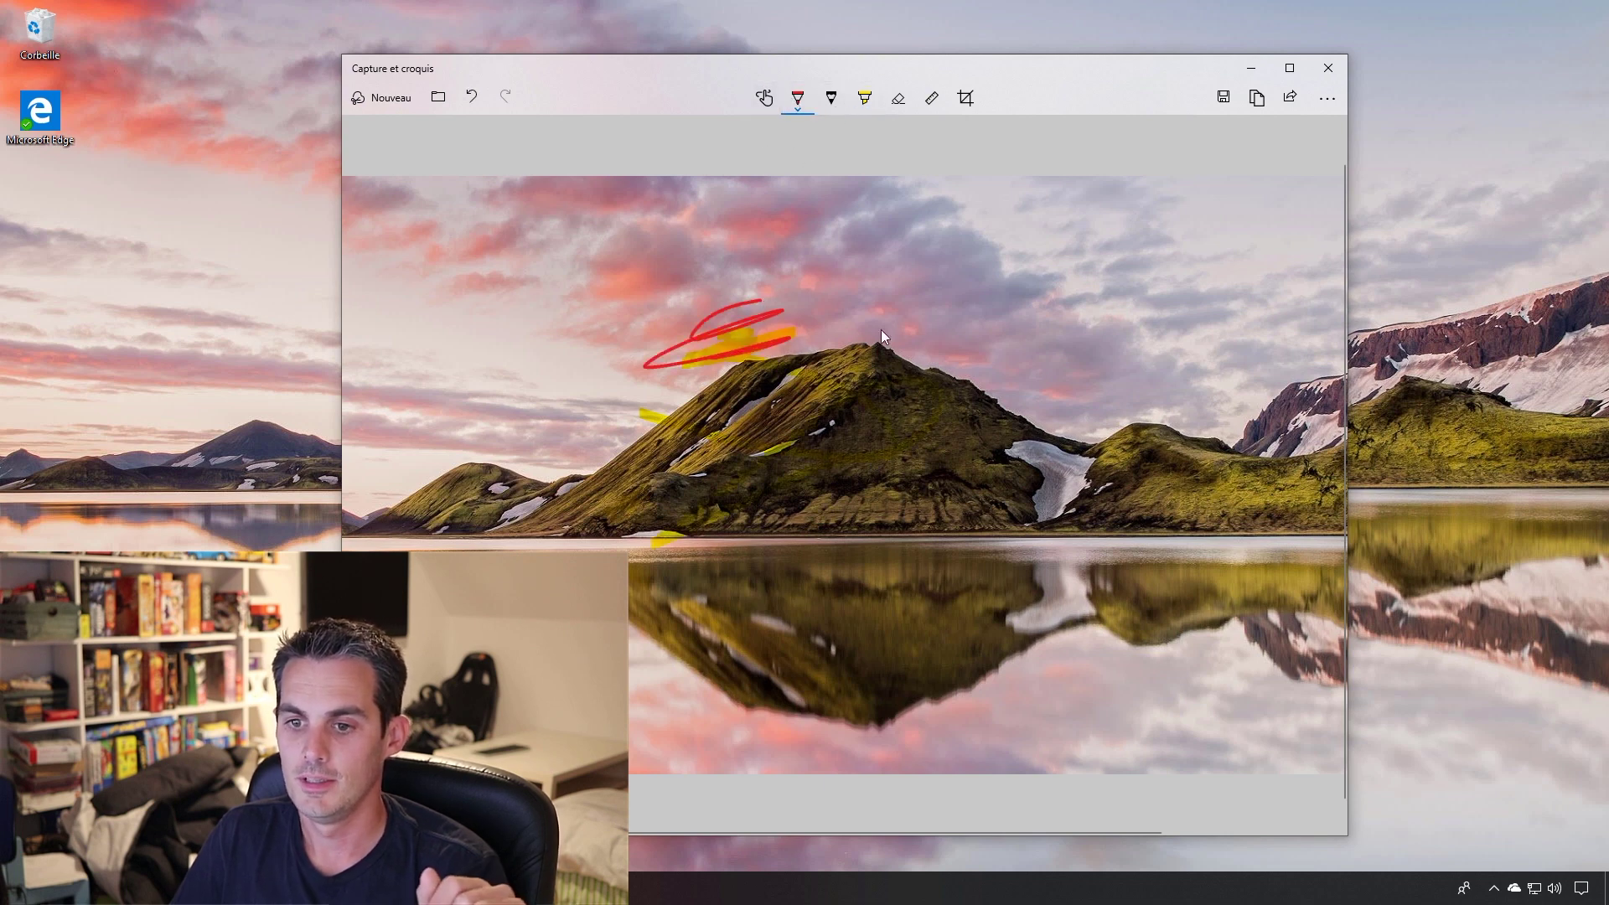
left_click_drag(881, 330, 815, 371)
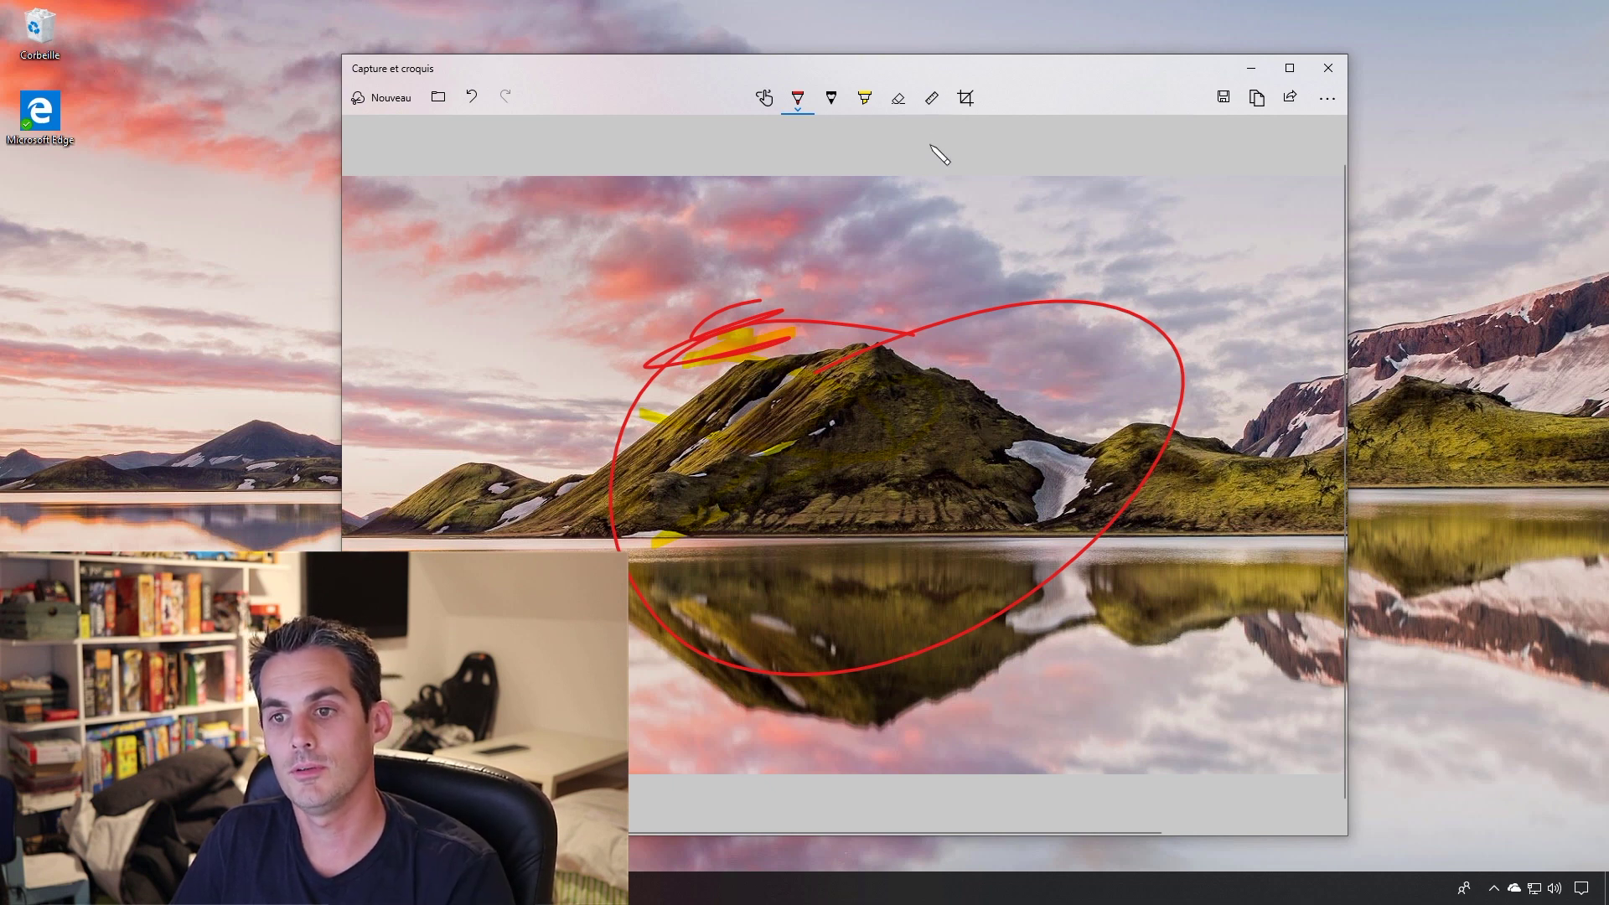
Crop the capture closely around the red loop, trimming both sides and the upper edge, and apply the crop
left_click(965, 99)
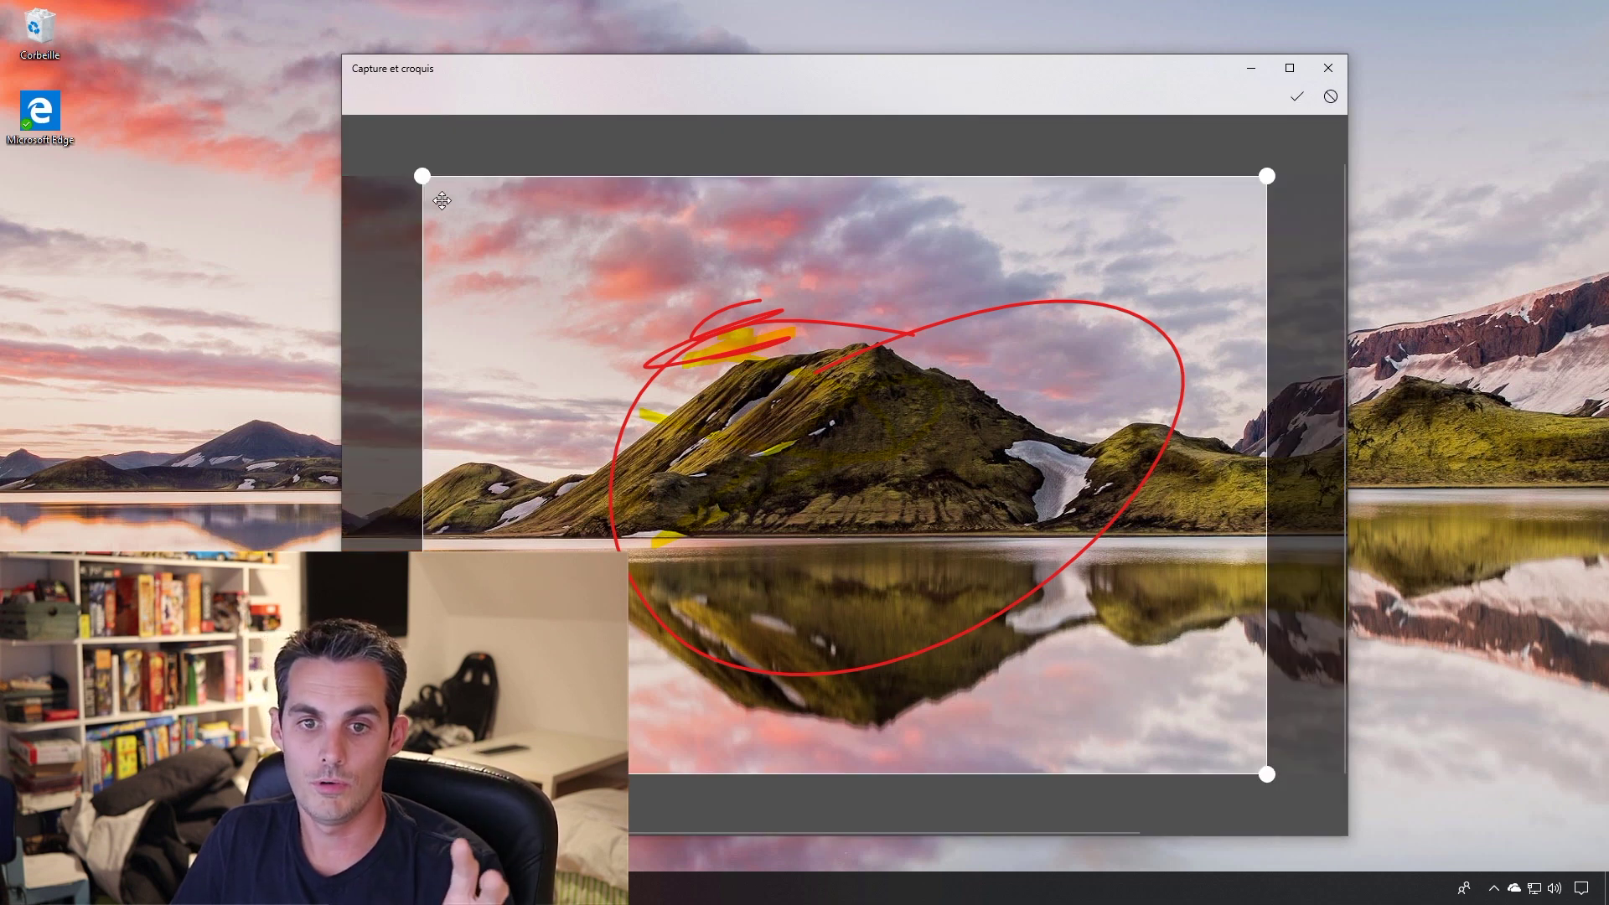
left_click_drag(423, 176, 595, 240)
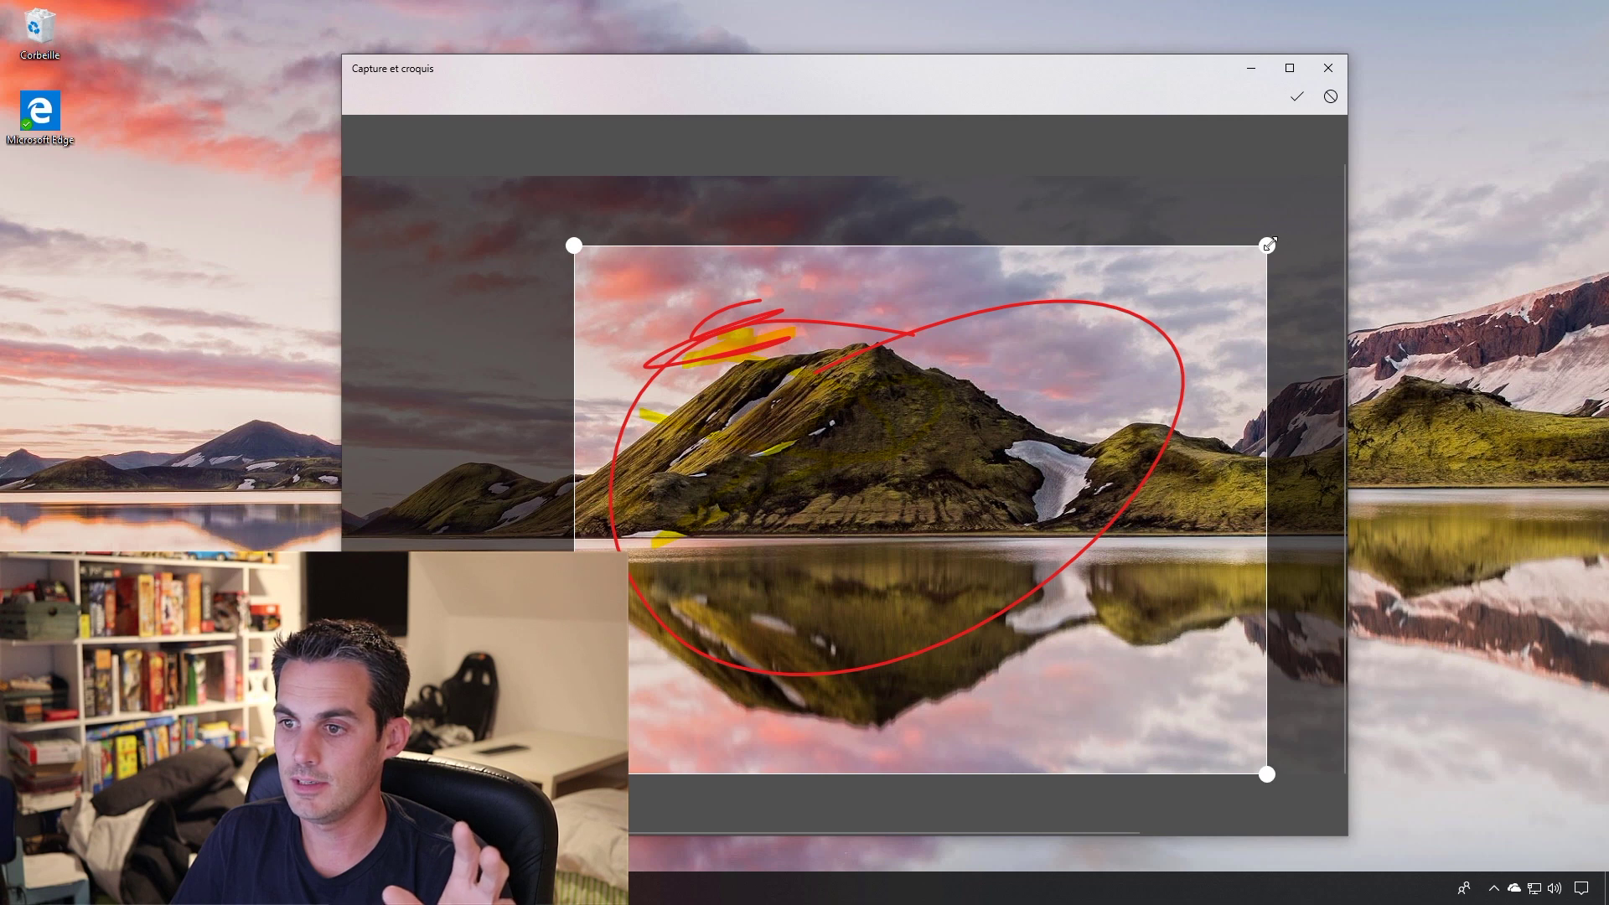
left_click_drag(1267, 245, 1193, 216)
left_click(1296, 96)
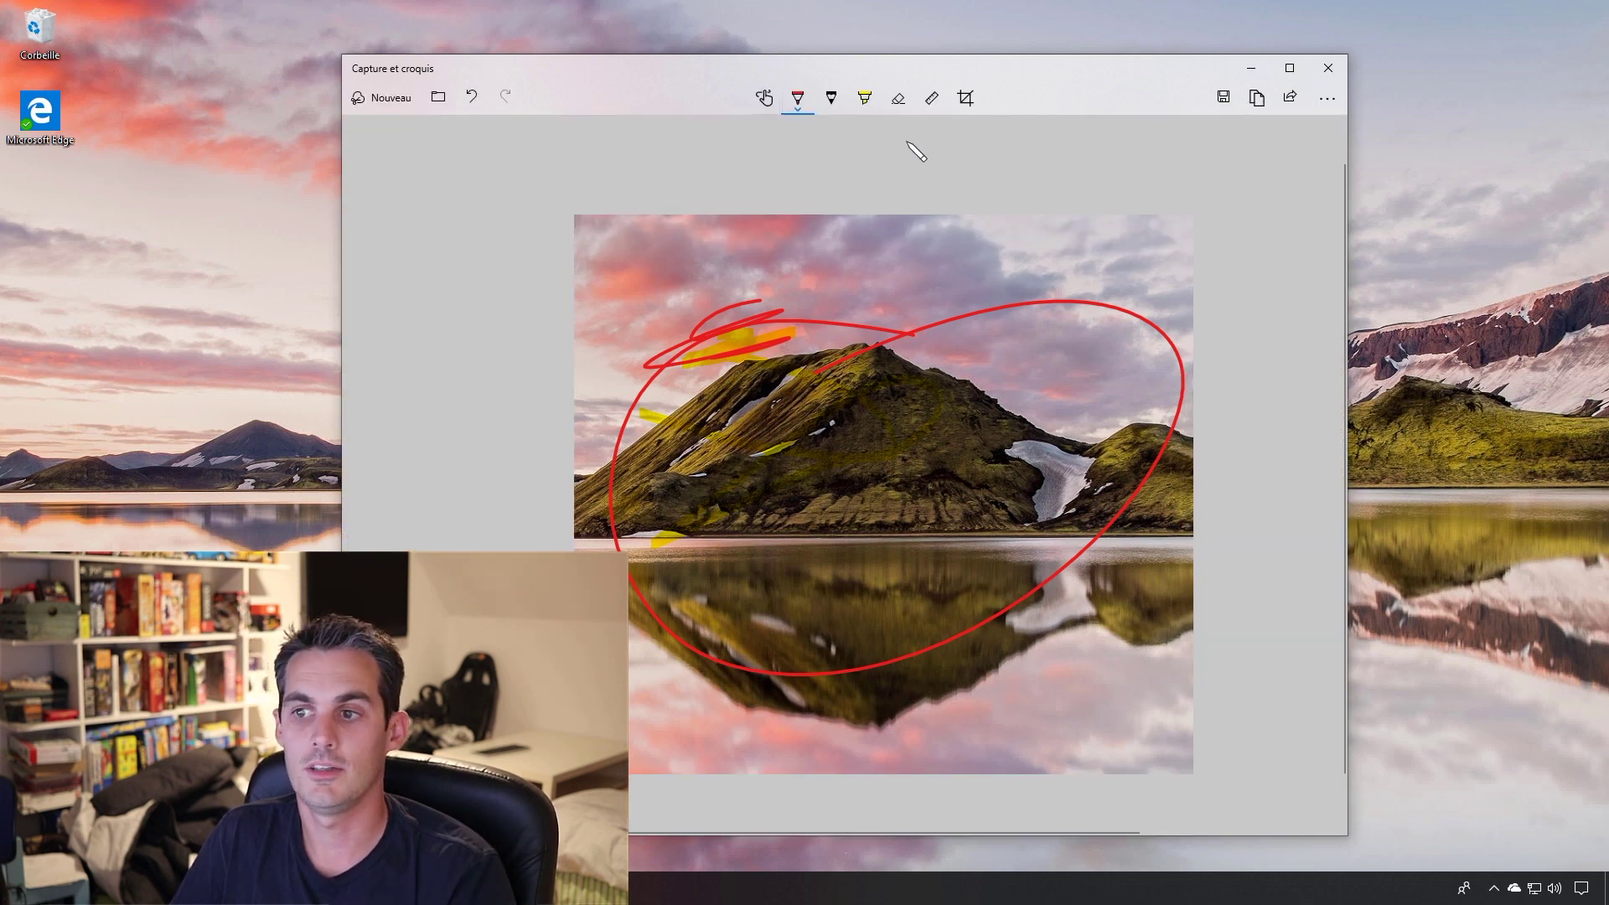
left_click(1281, 108)
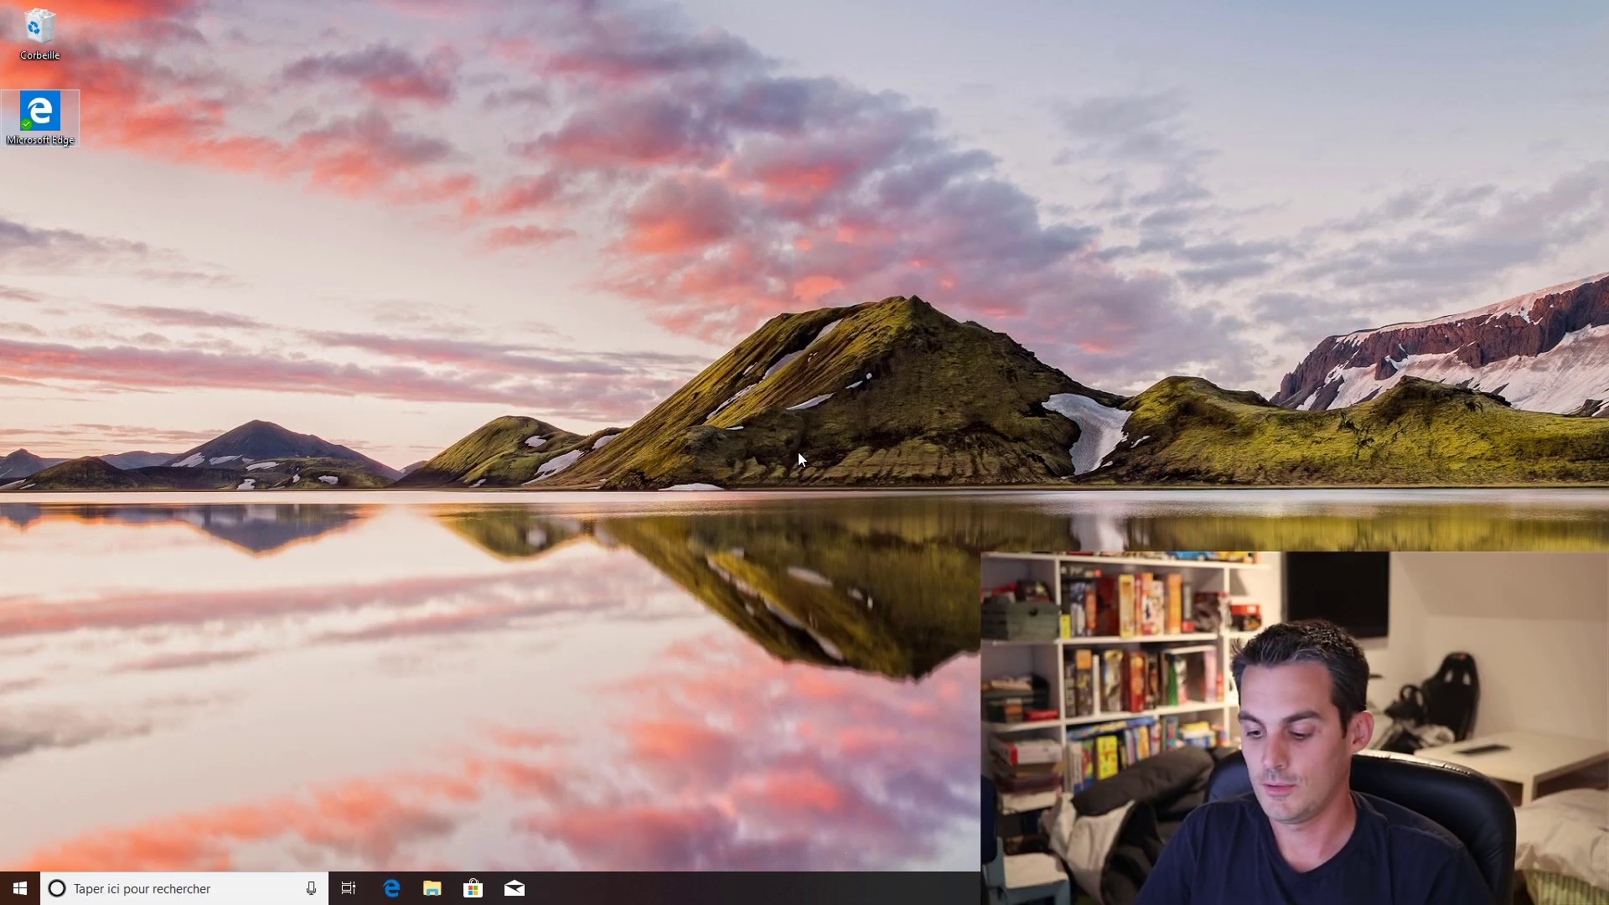
Open Bloc-notes and write "tech2tech" in the empty document
key("super")
type("notepad")
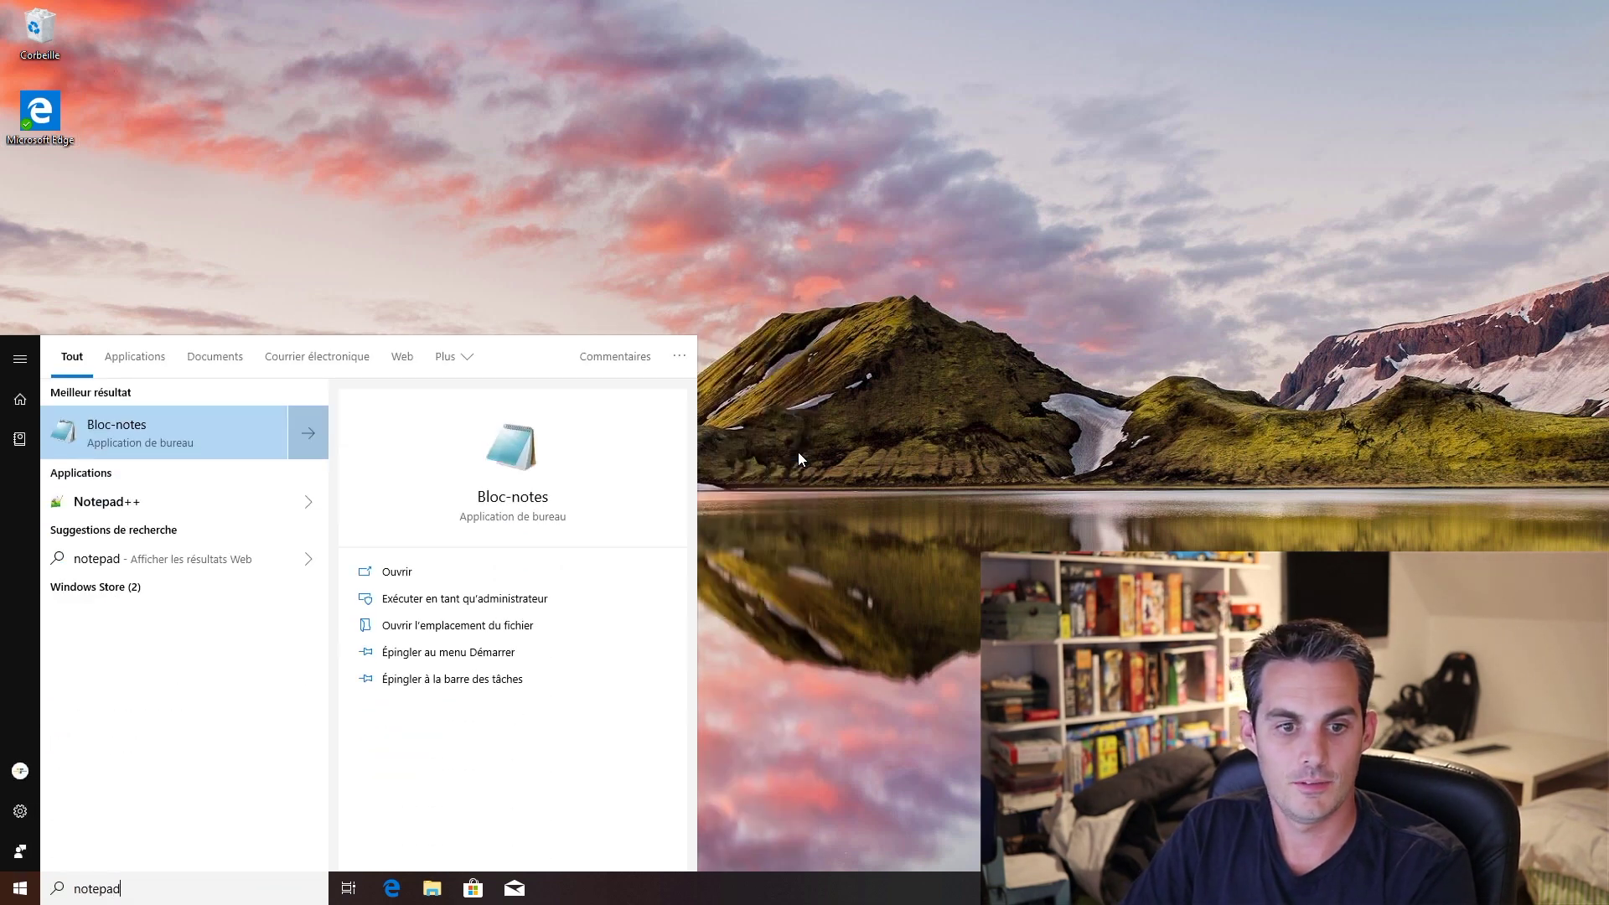
key("Return")
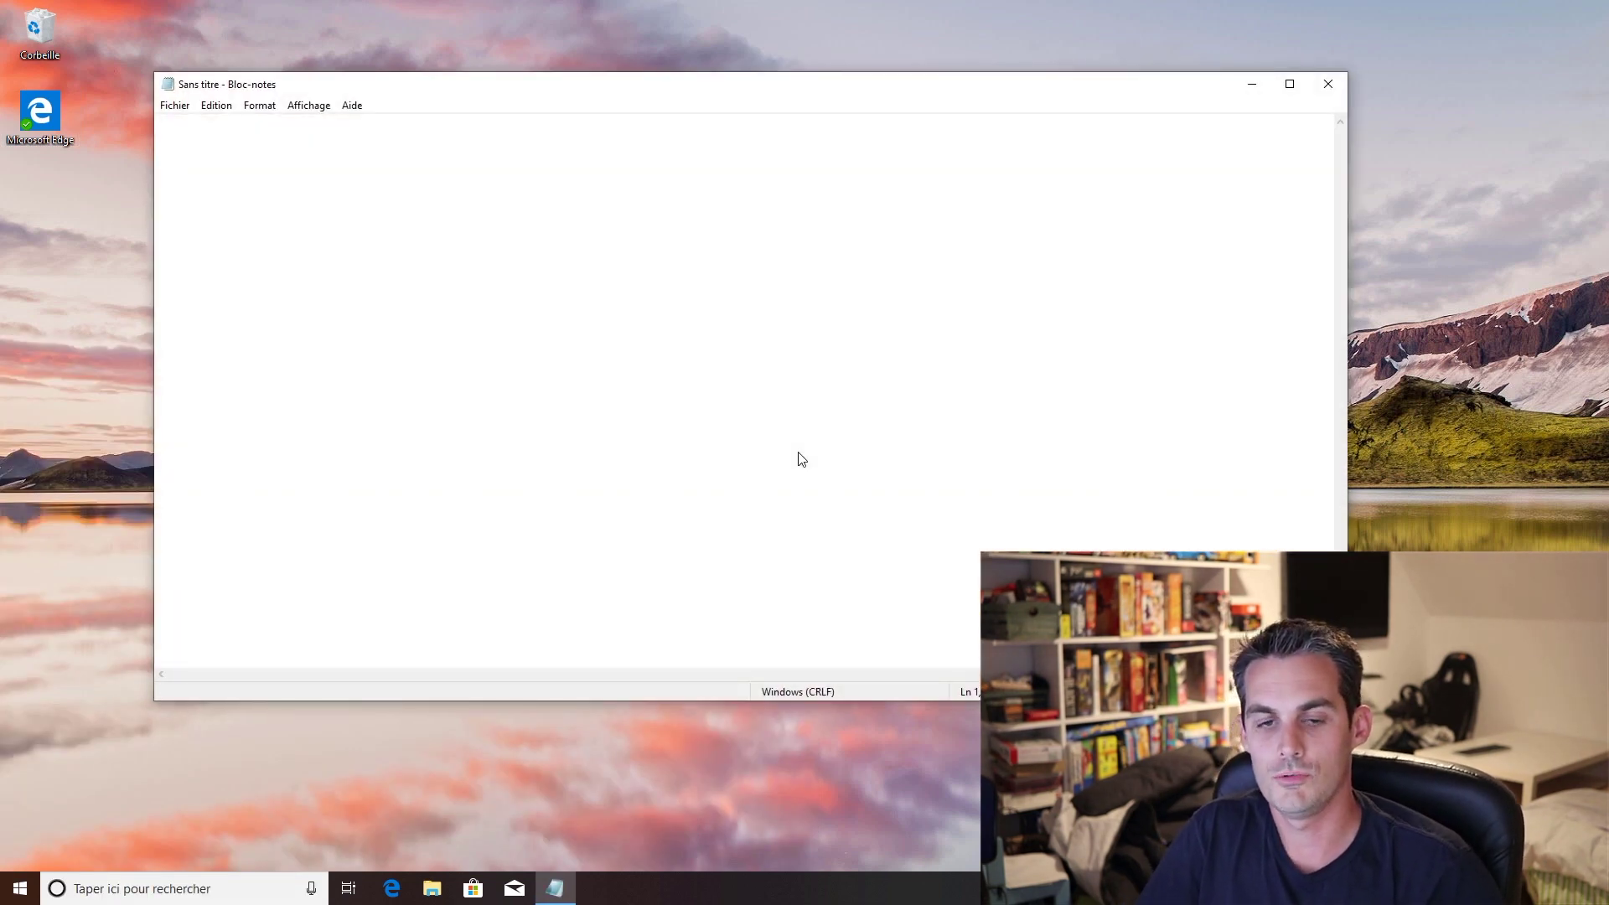
type("te")
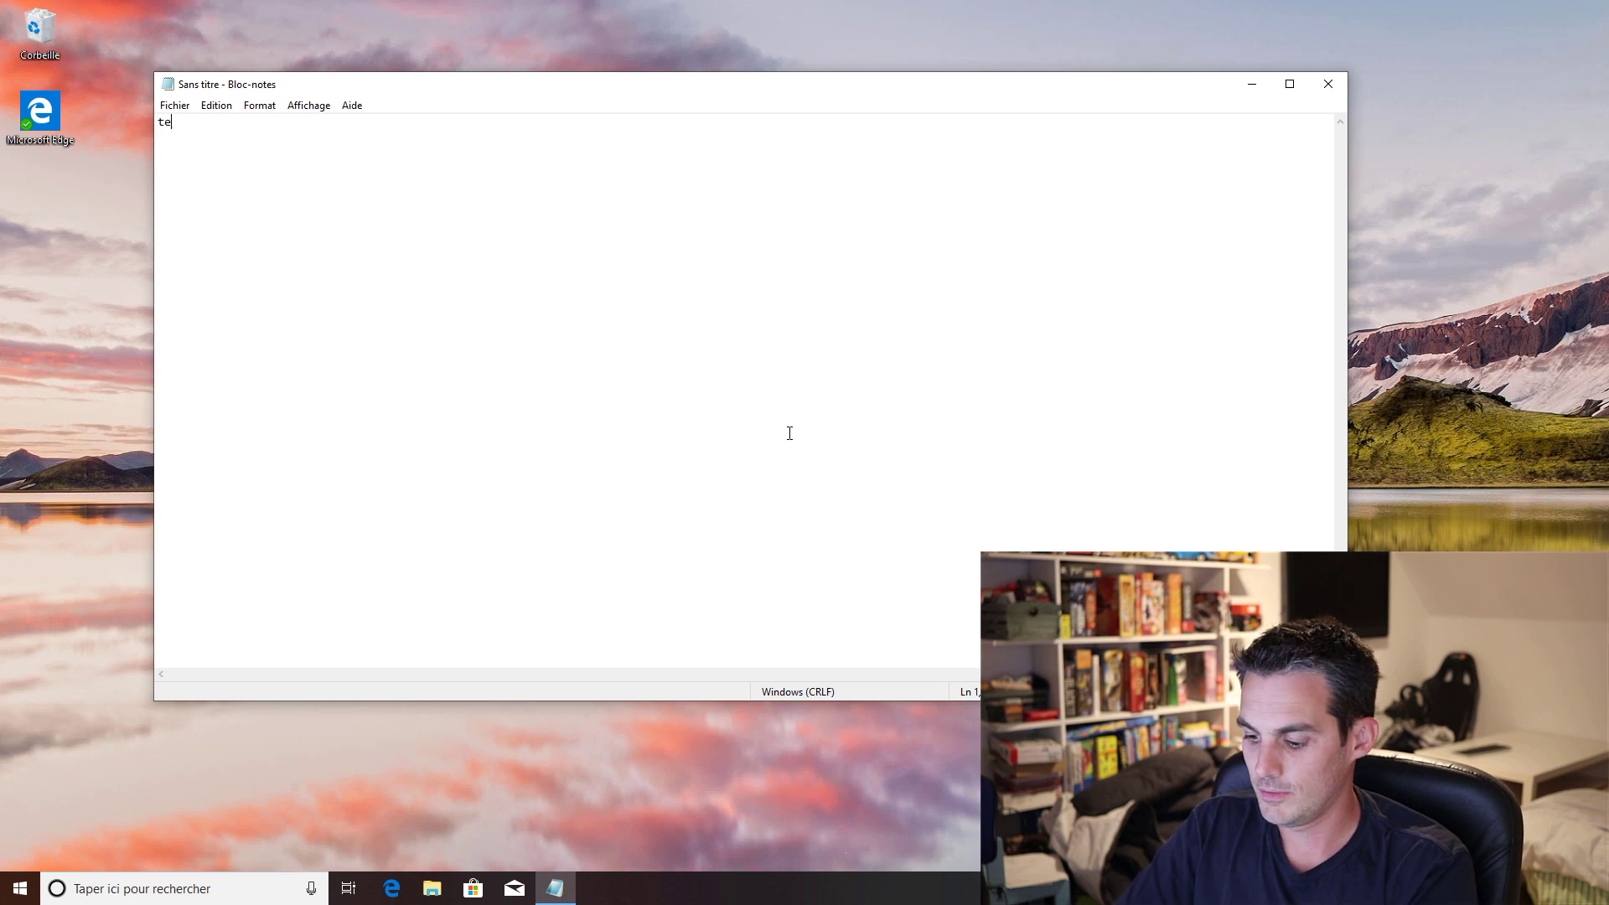
type("ch2tech")
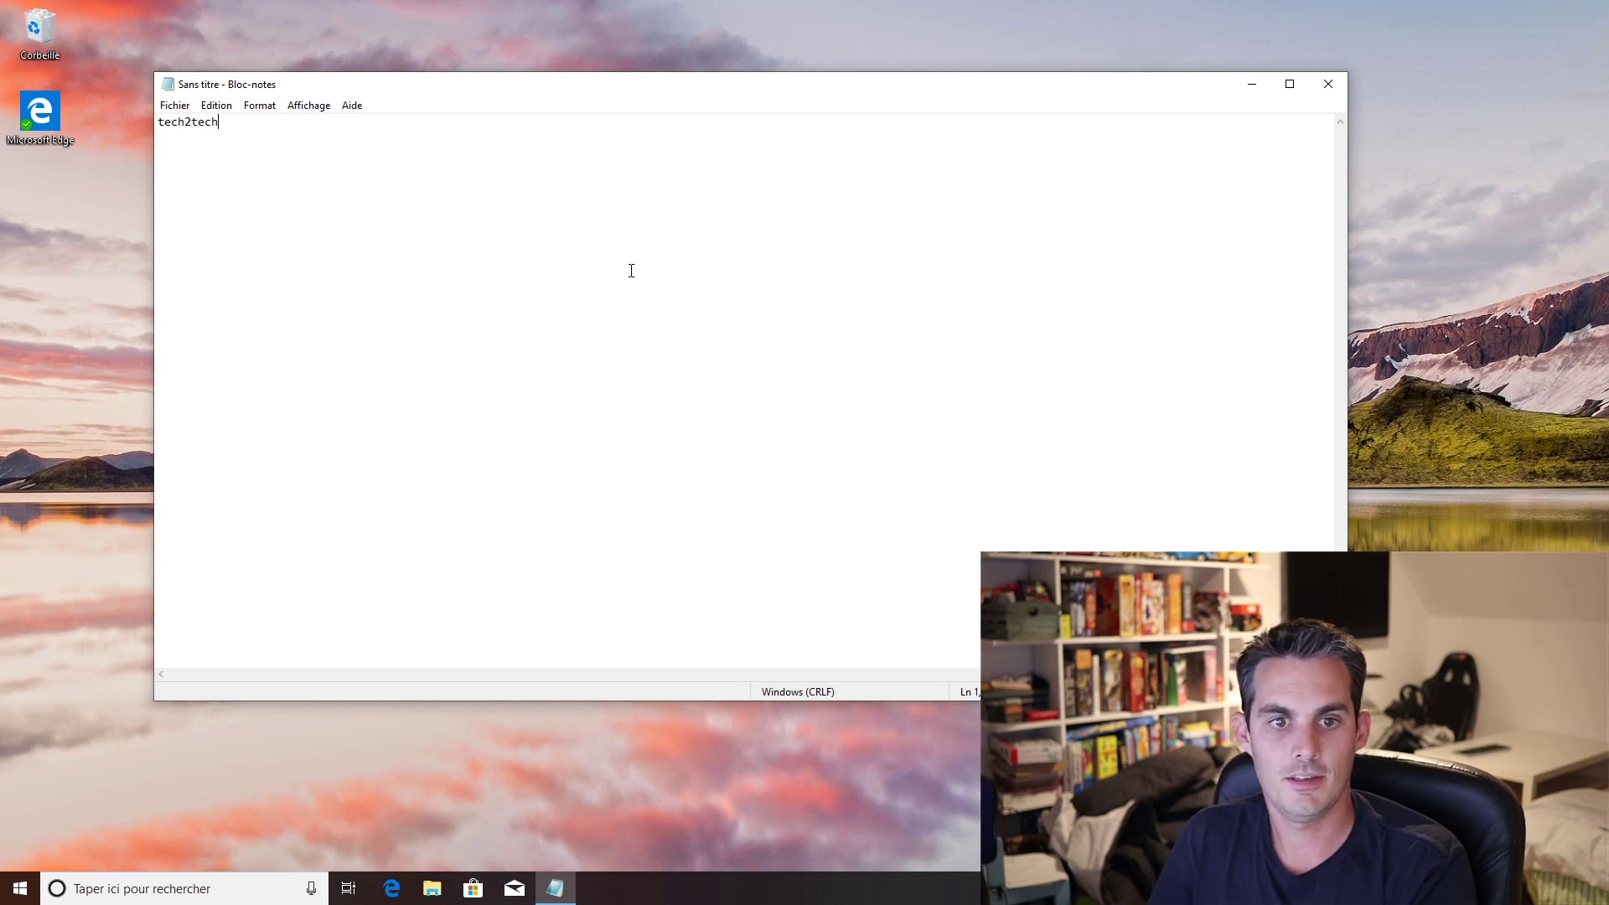
Zoom the Bloc-notes text in and out, leaving it enlarged, and view the available Zoom commands
scroll(631, 273, "up", 10)
scroll(631, 280, "down", 1)
scroll(632, 280, "up", 9)
scroll(639, 266, "down", 13)
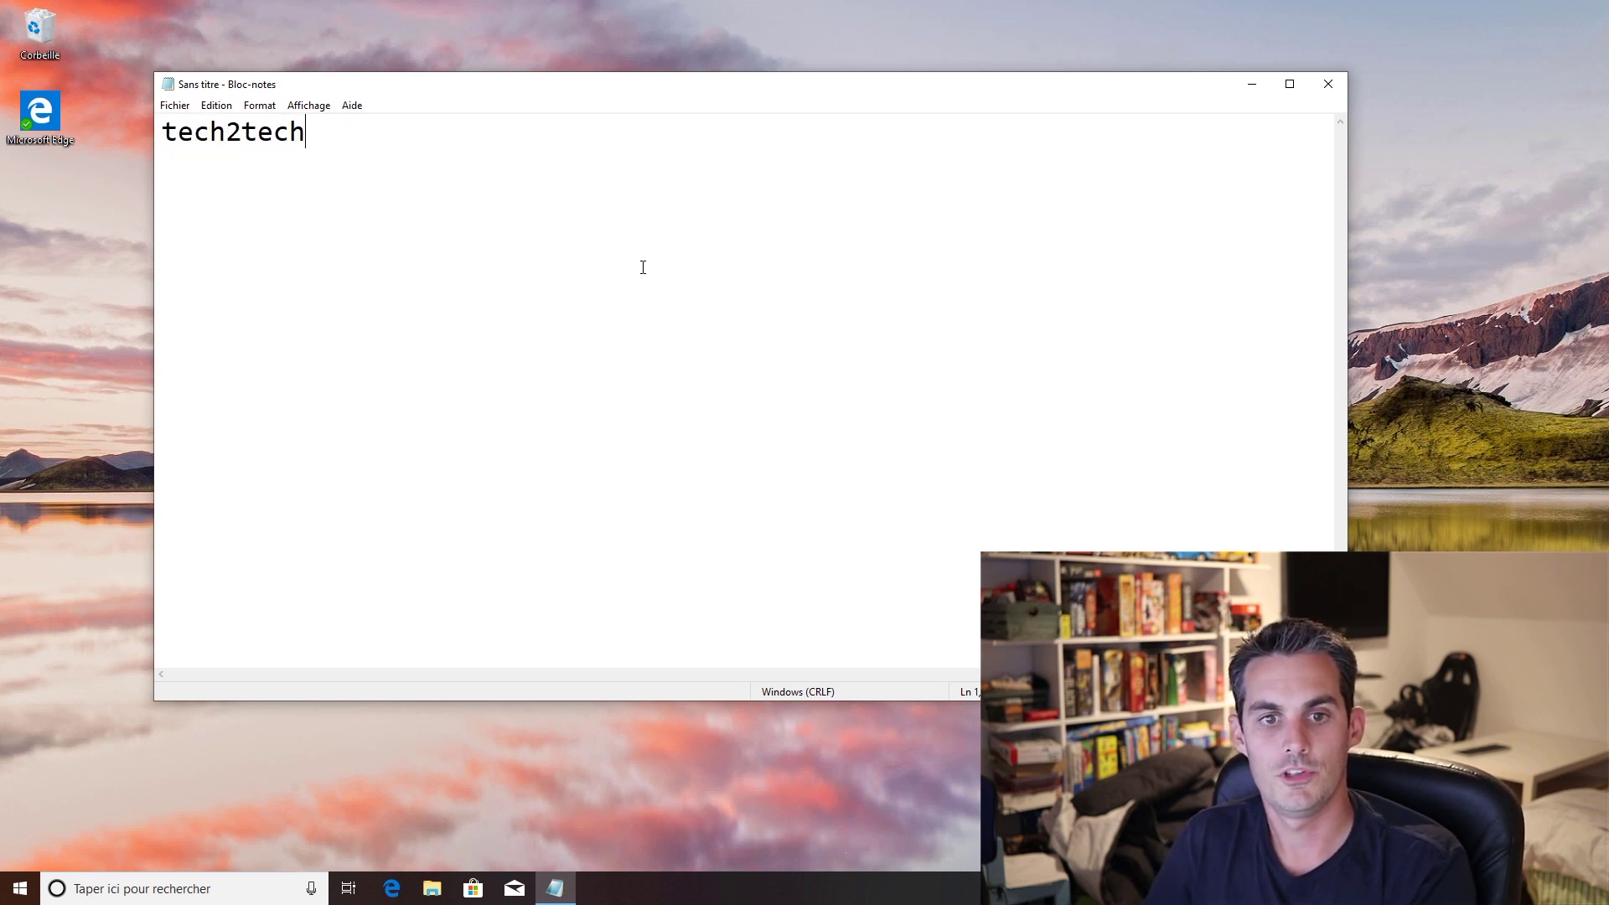
left_click(307, 105)
mouse_move(339, 125)
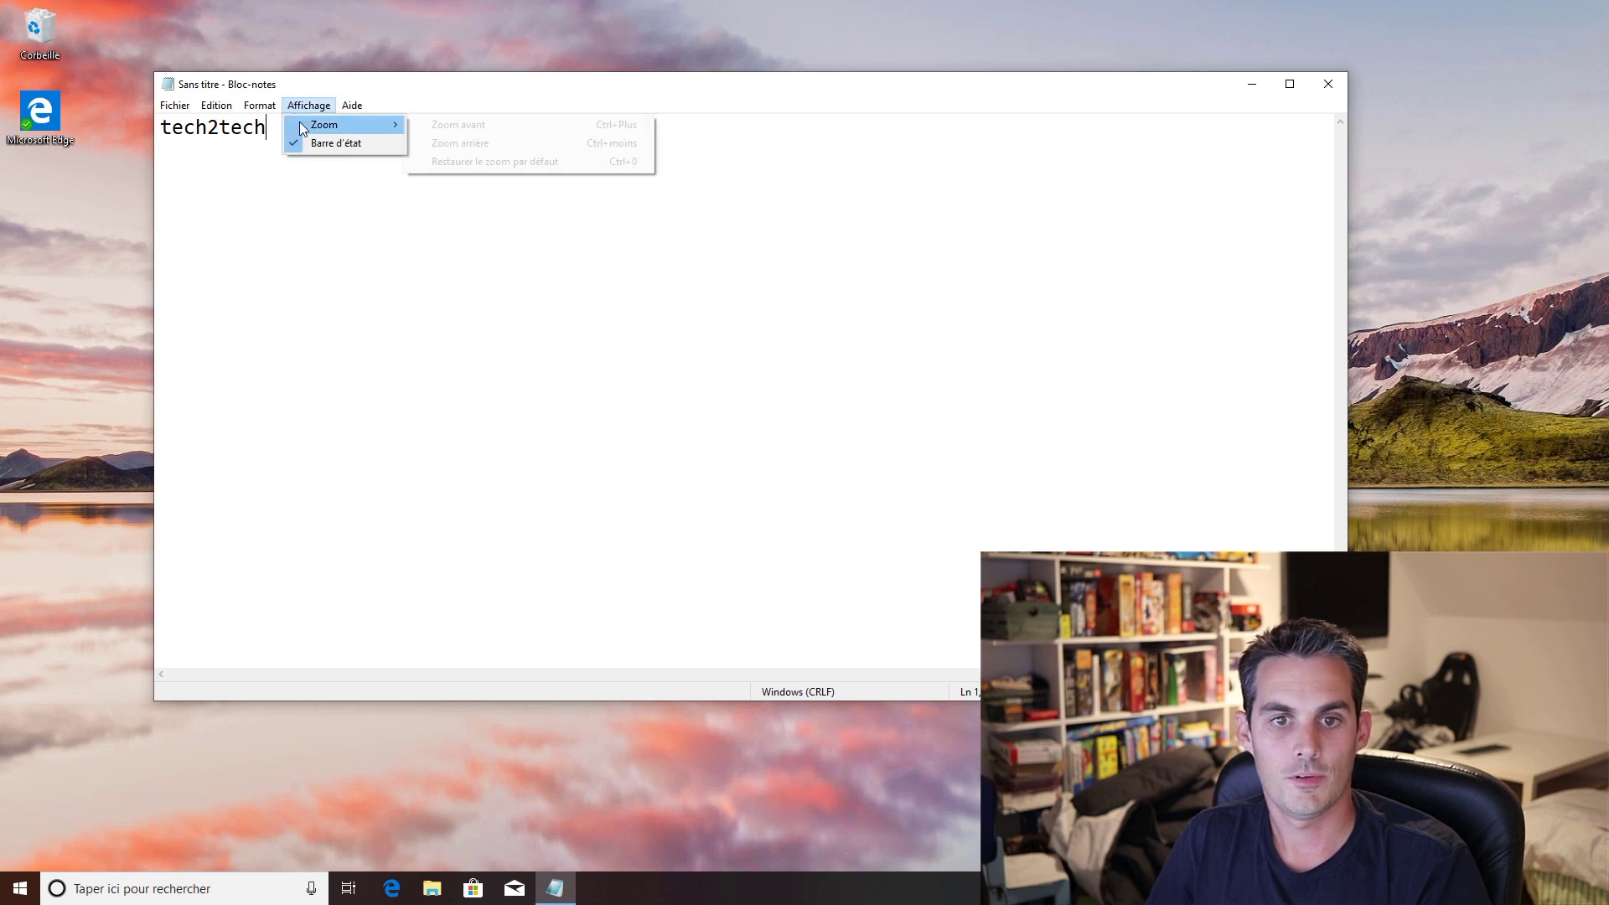
left_click(574, 222)
Select the whole text "tech2tech" and view its Recherche avec Bing option without running the search
key("ctrl+a")
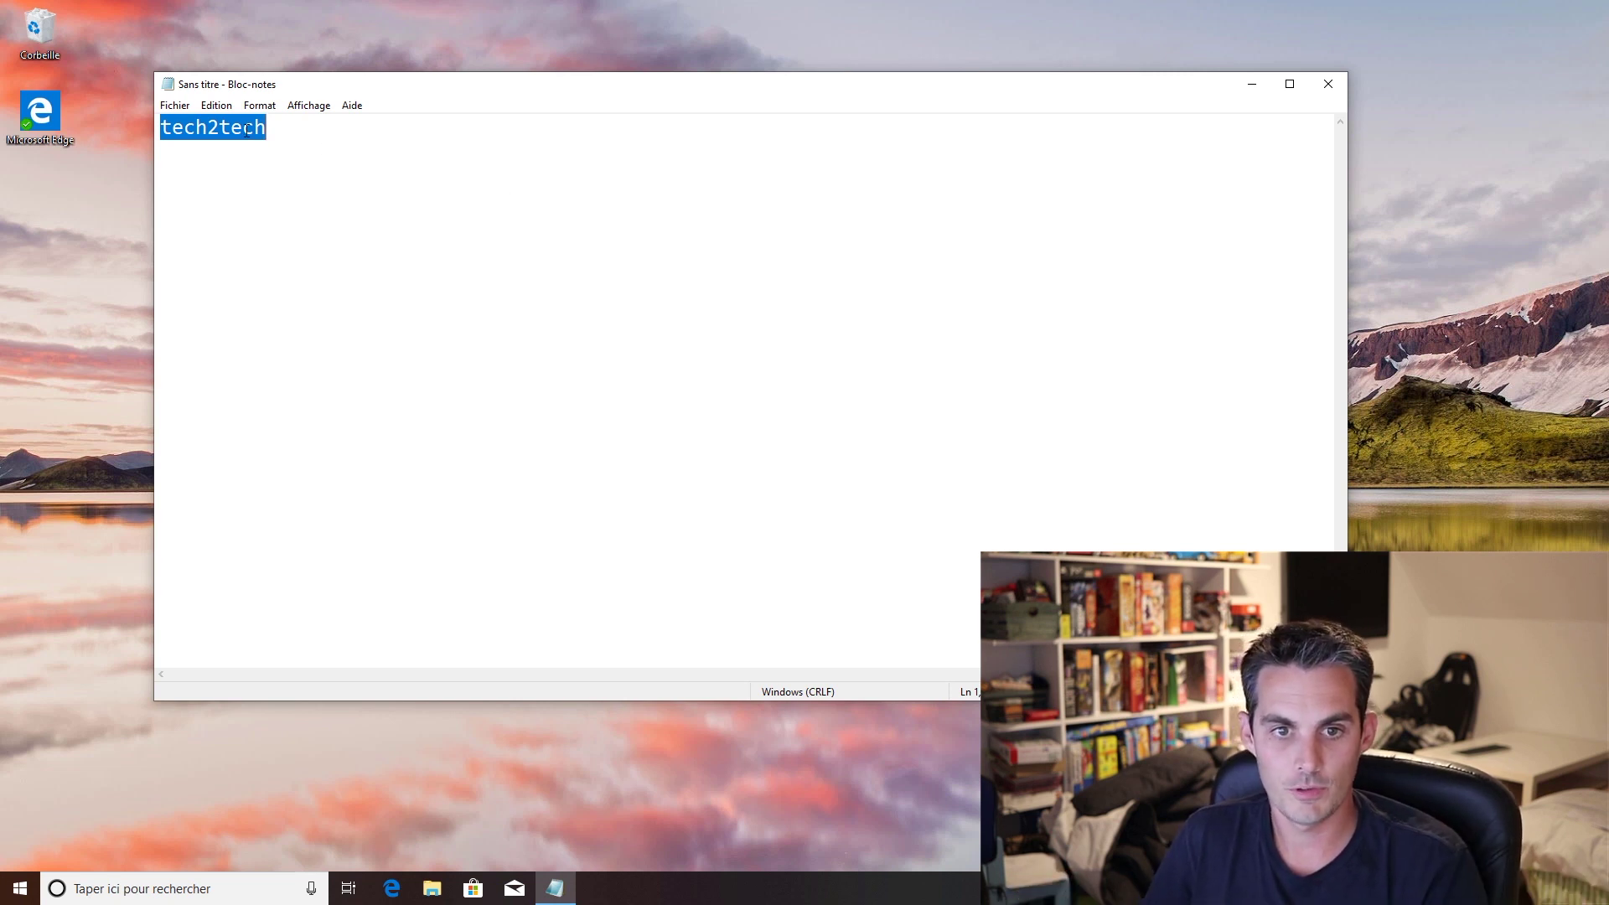
right_click(248, 127)
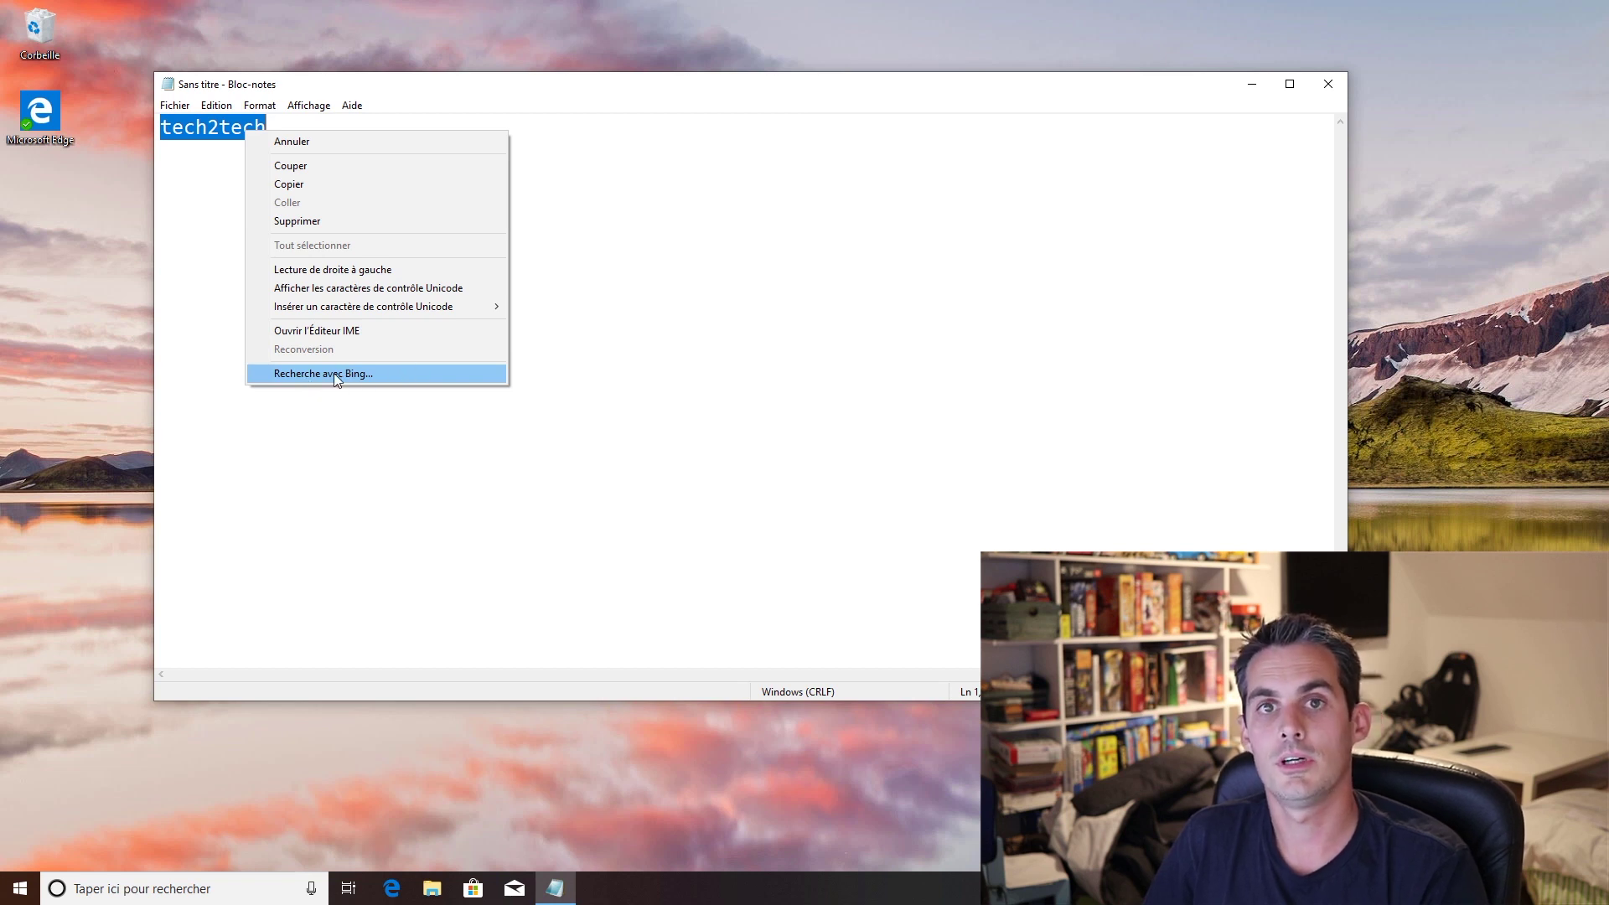
left_click(648, 286)
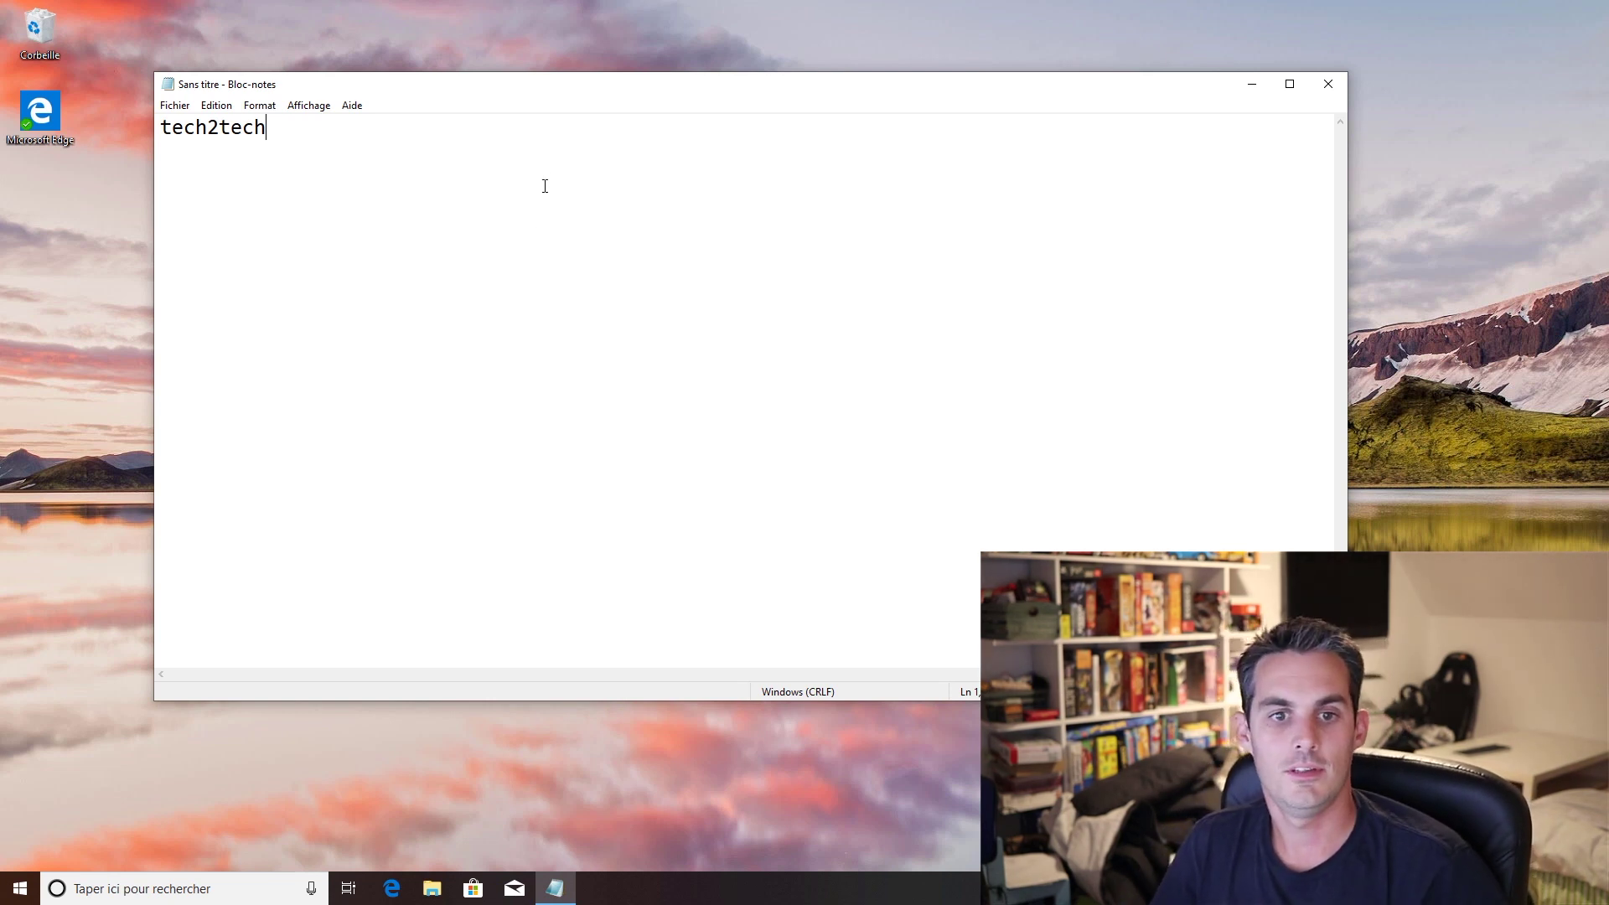
Close Bloc-notes without saving the text and open the Éditeur du Registre
left_click(1329, 85)
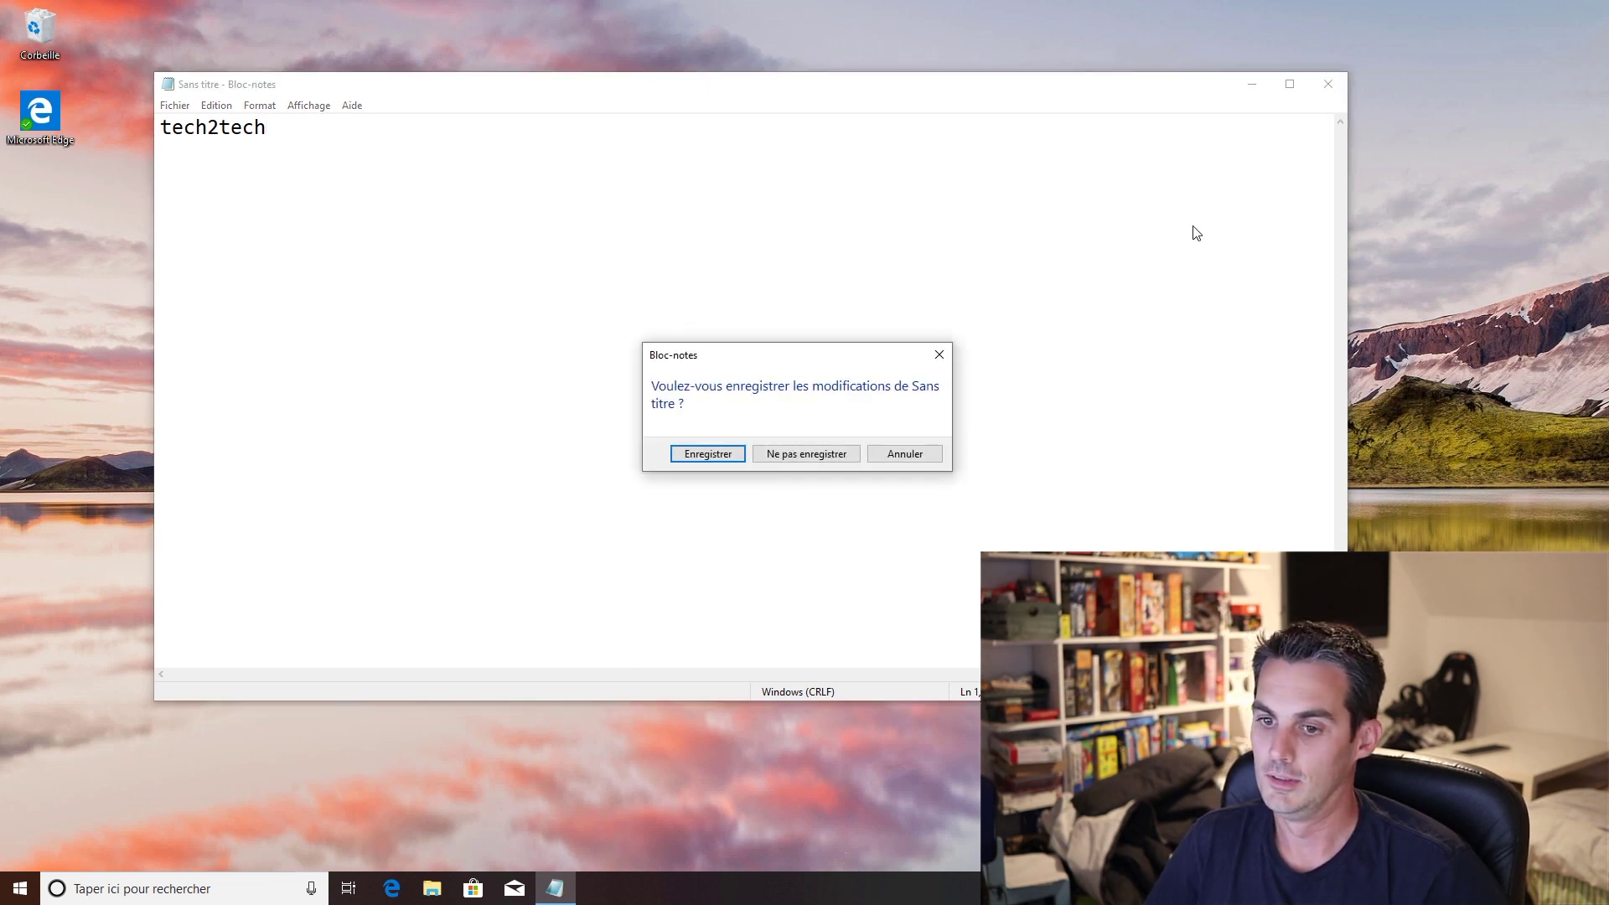
left_click(813, 453)
left_click(119, 886)
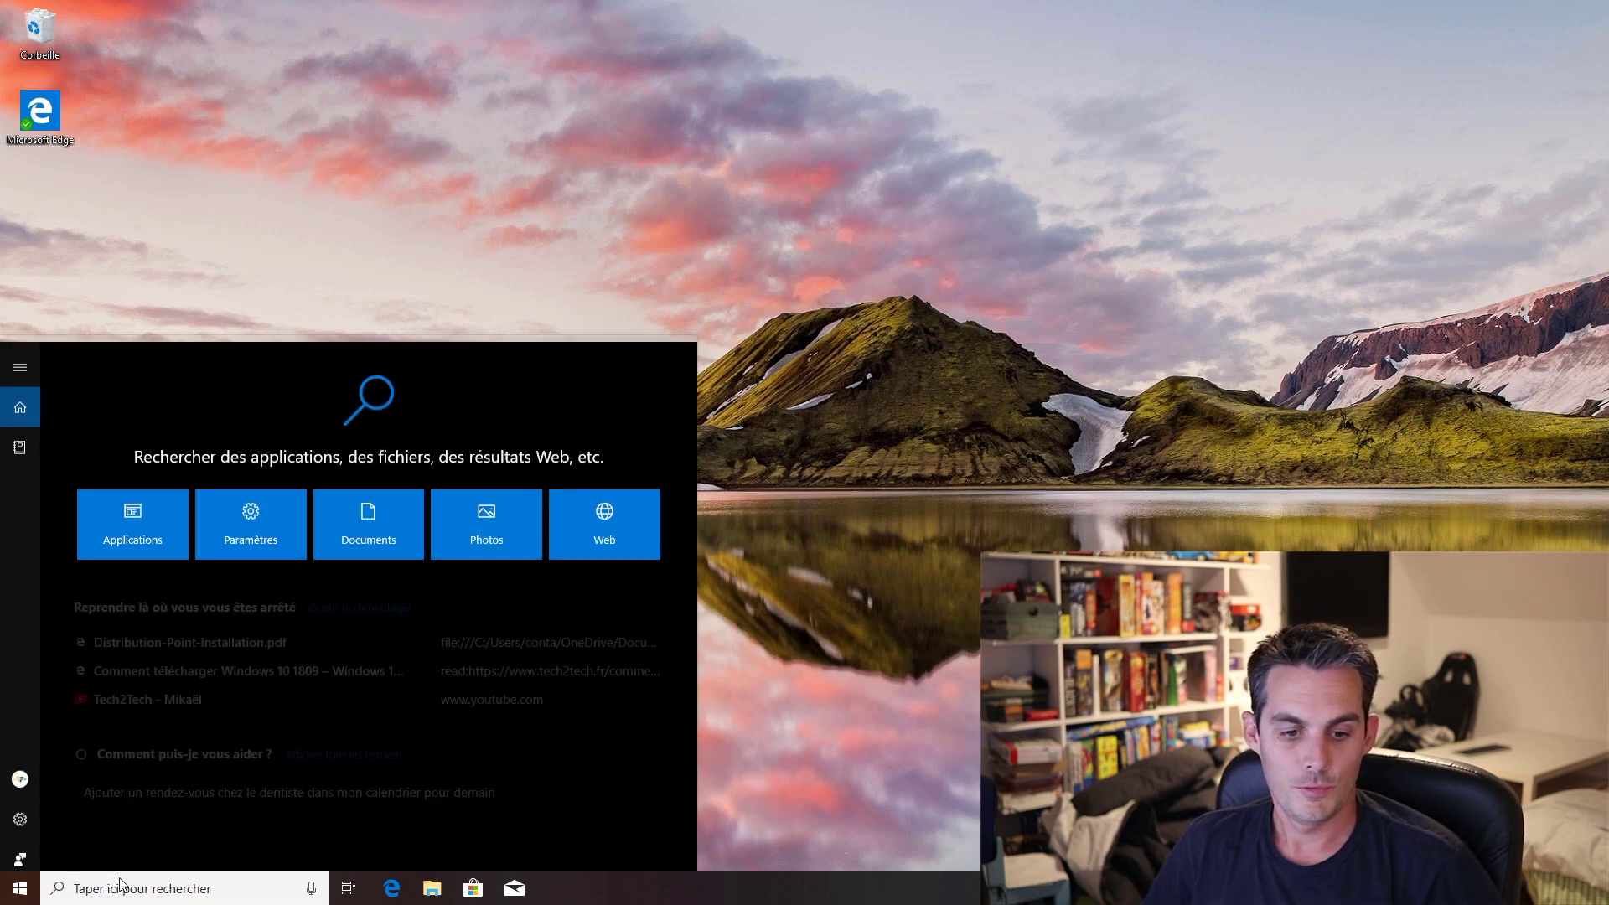
type("reged")
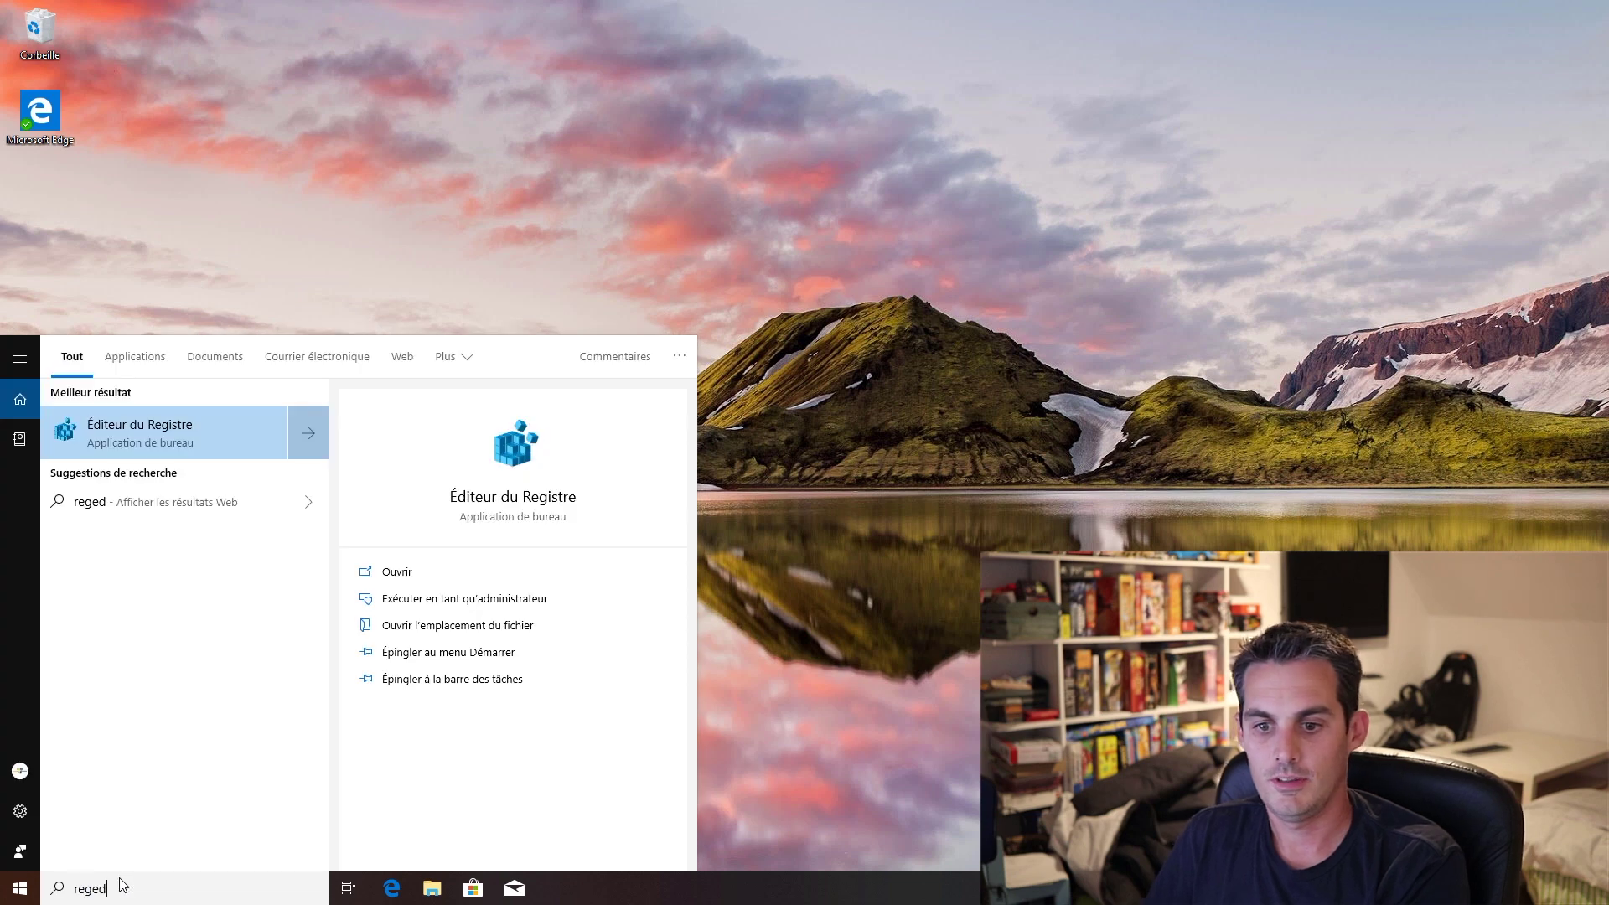
key("Return")
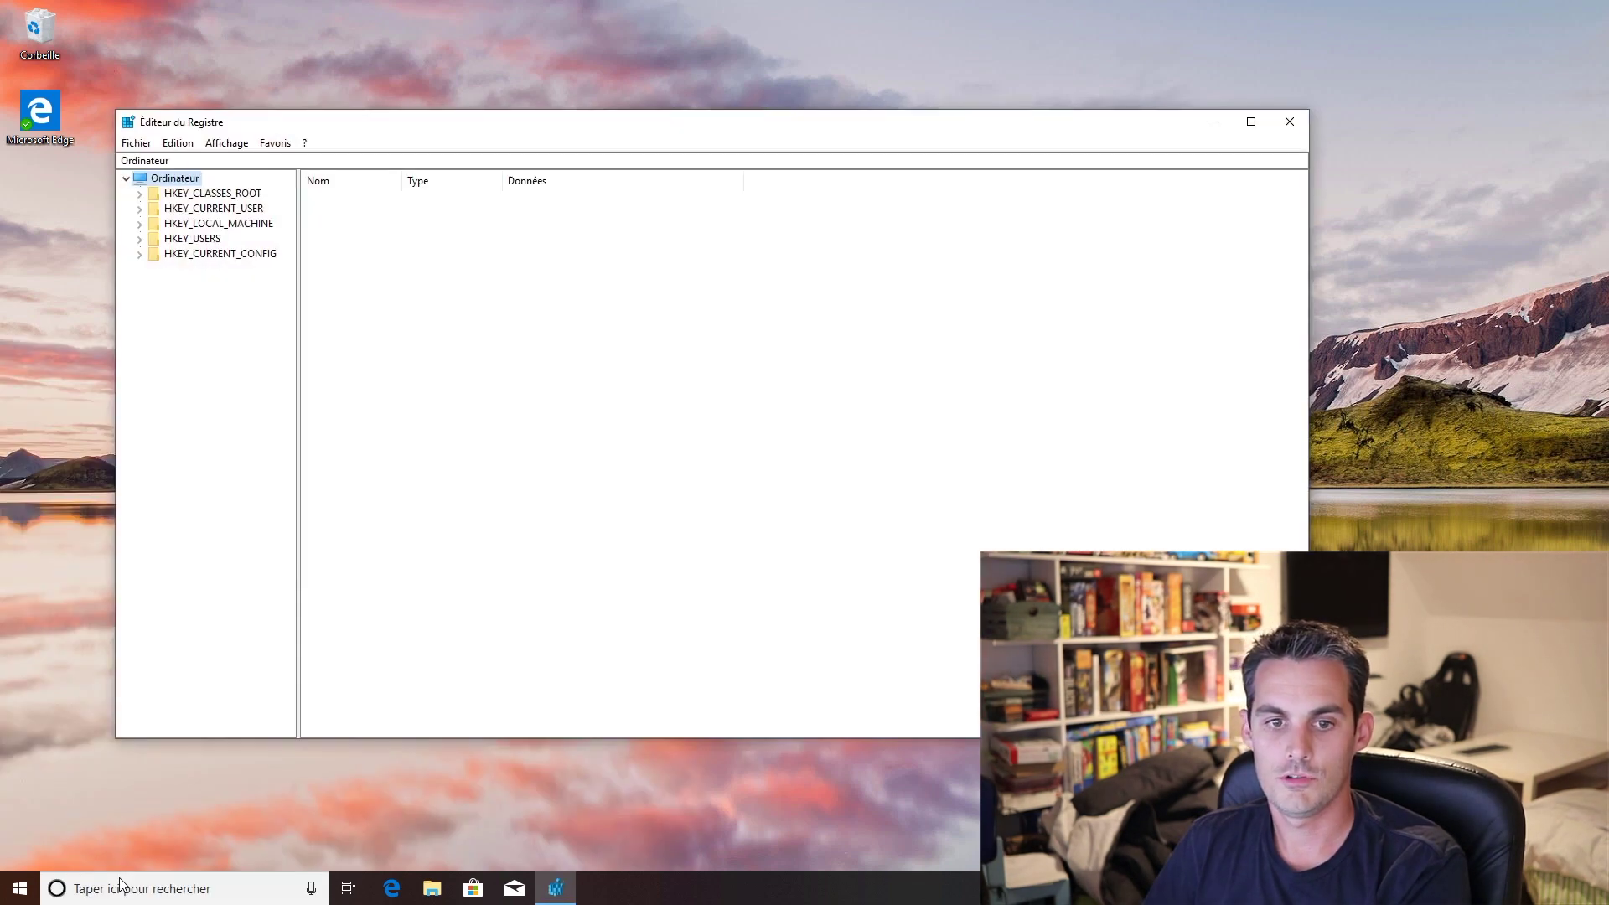
Expand HKEY_CURRENT_USER and Control Panel, and extend the registry address to Control Panel\Desktop using the path suggestions
double_click(213, 207)
double_click(208, 253)
left_click(405, 160)
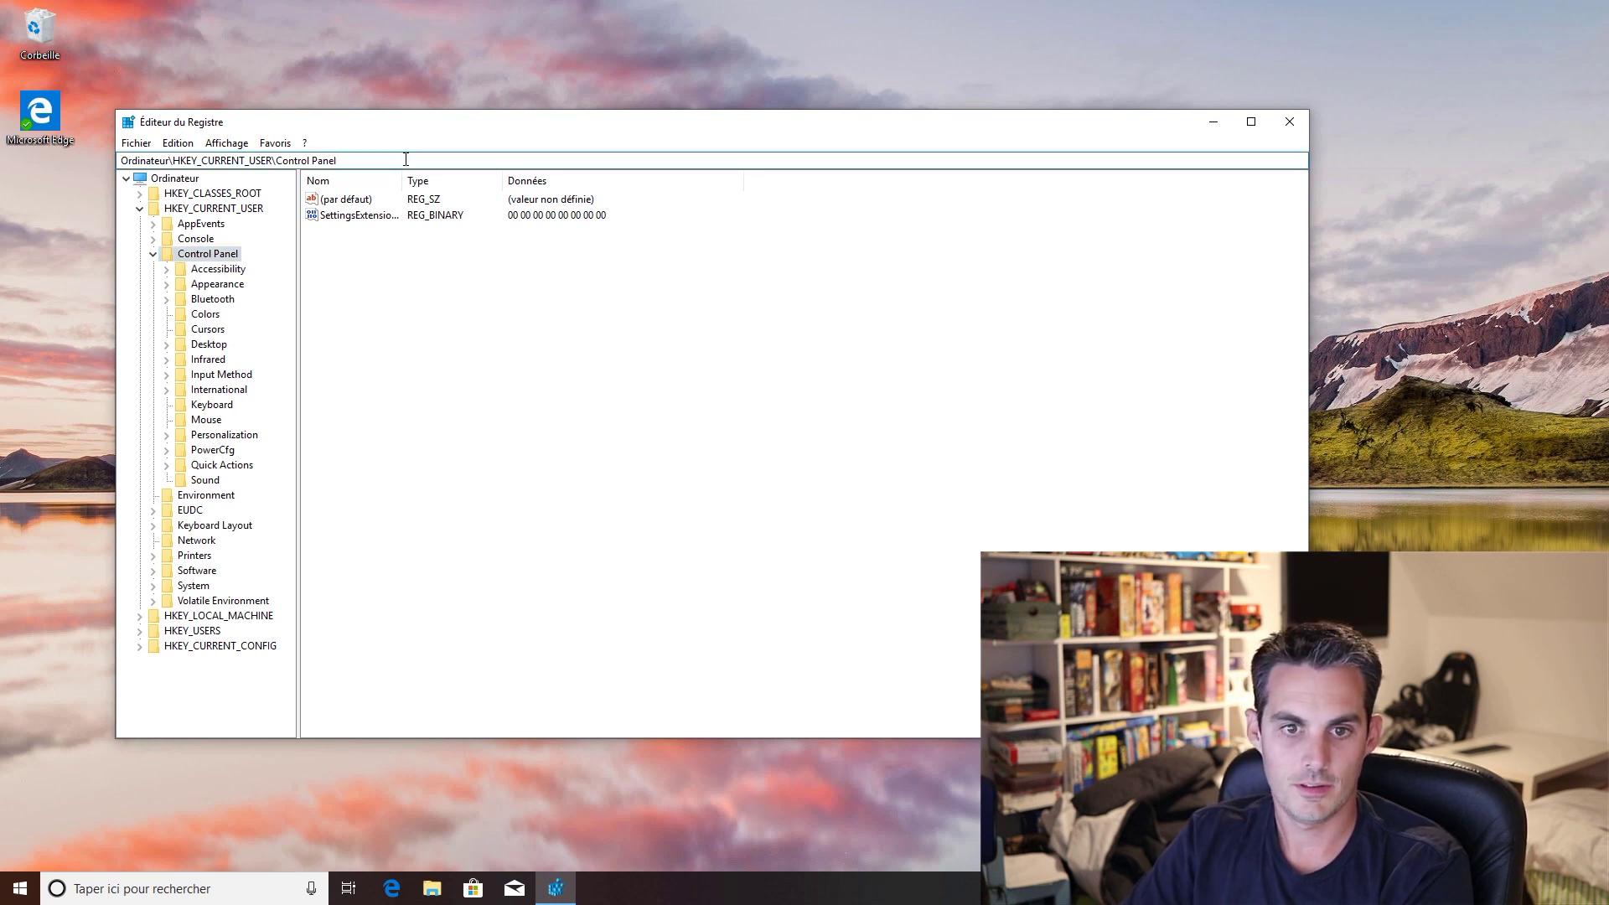
type("\\")
key("Down")
key("Down")
key("Down")
key("Down")
key("Down")
key("Down")
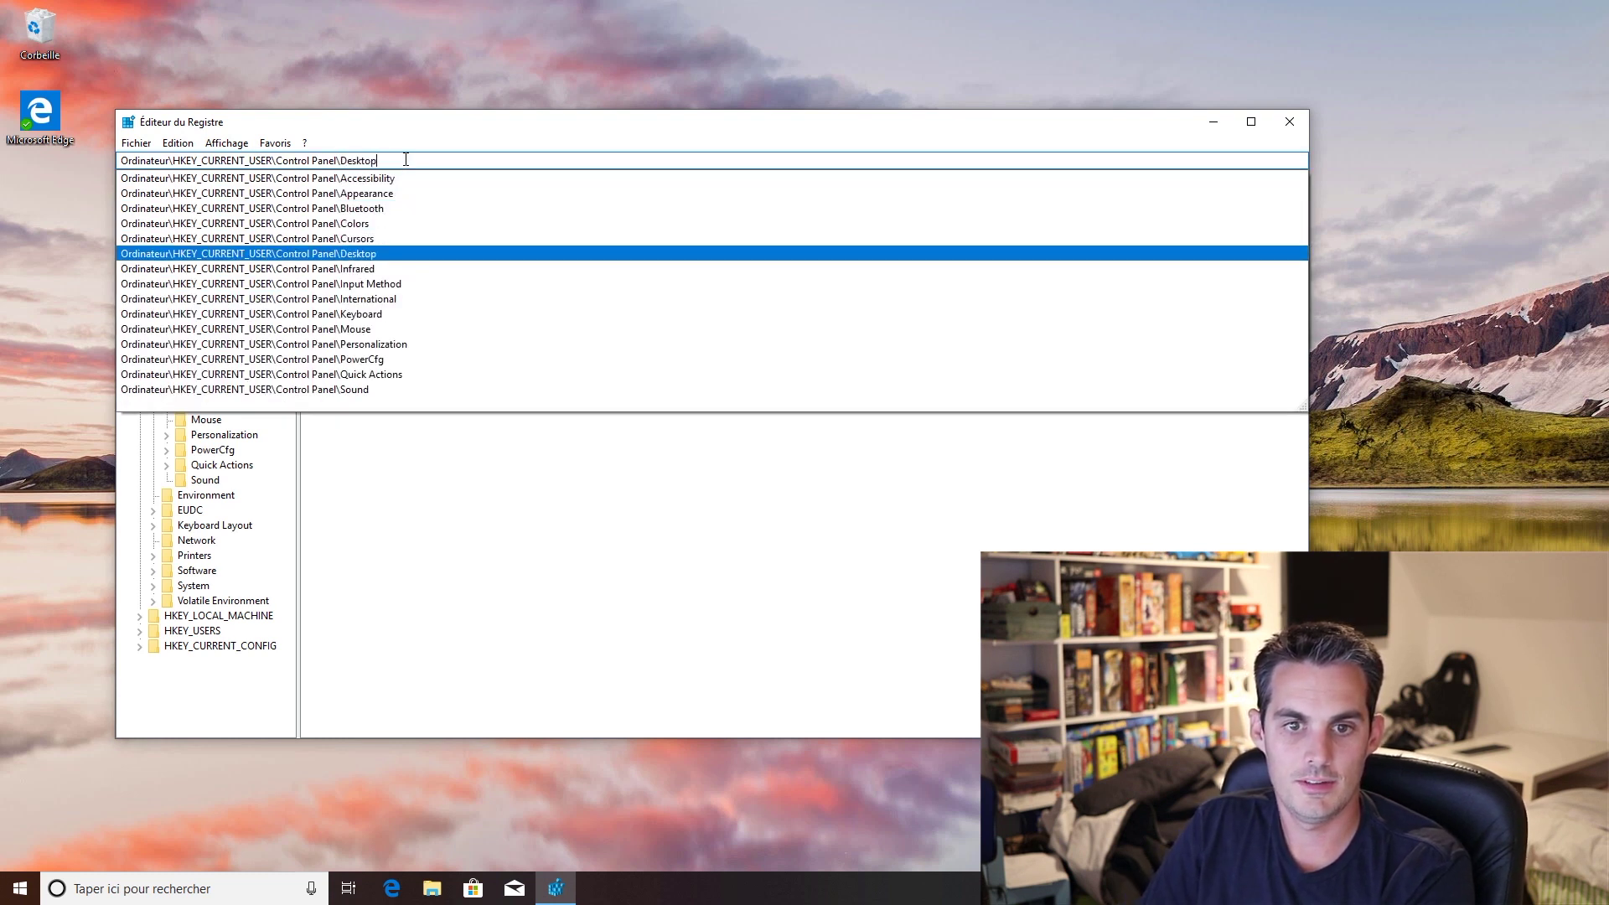
Try extending the registry address to Desktop\MuiCached\ from the suggested subkeys, and trim it back to Desktop\
type("\\")
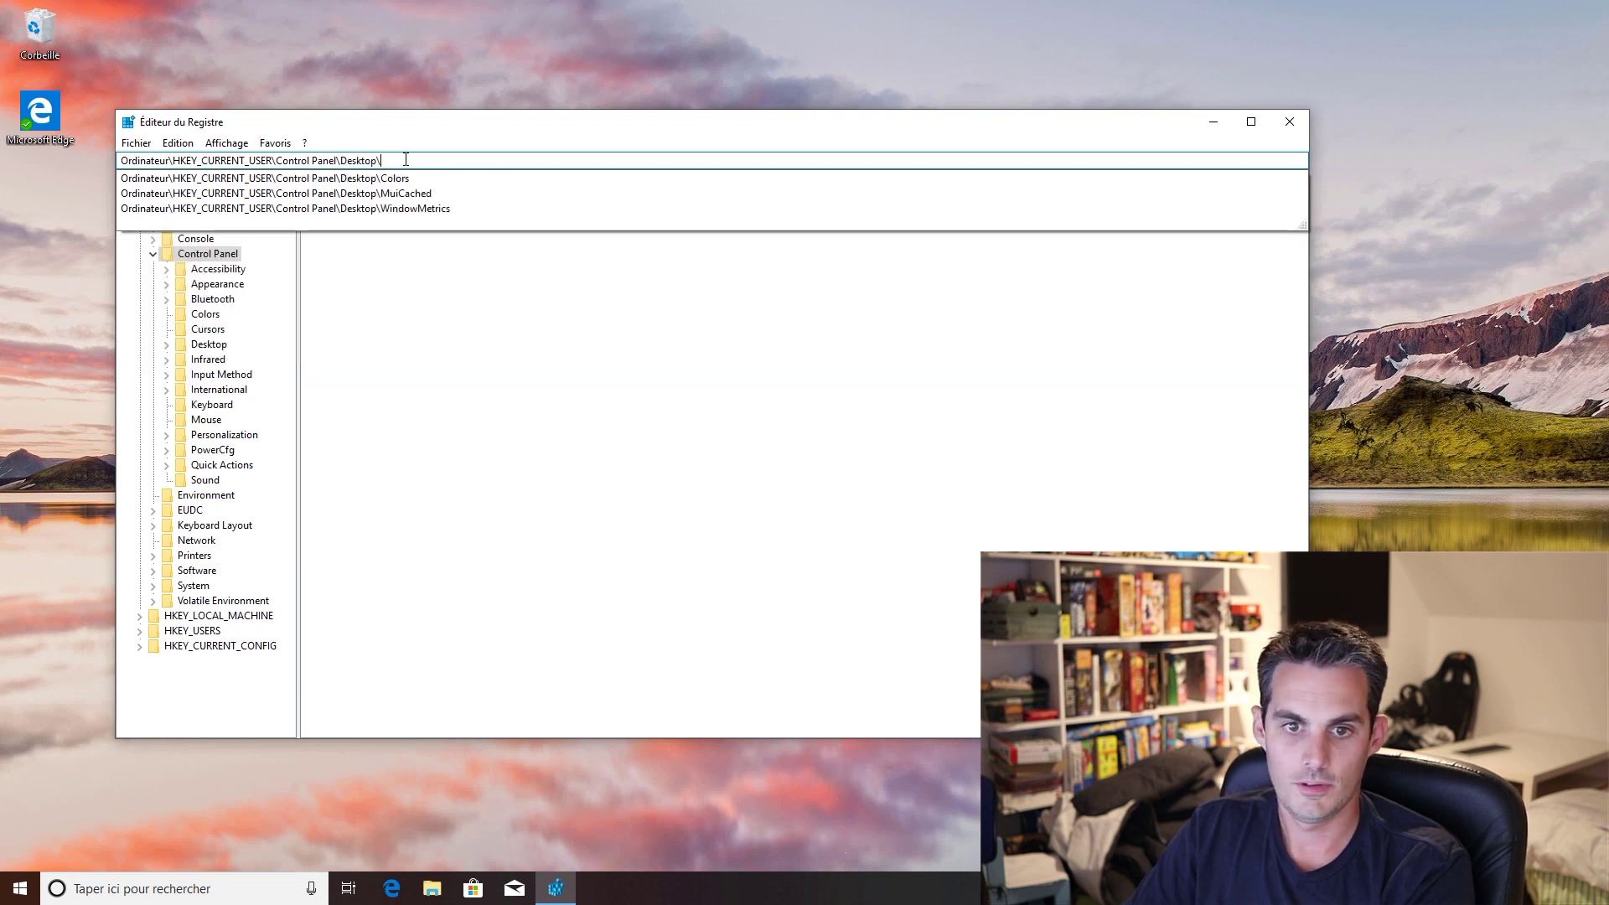
key("Down")
key("Down")
type("\\")
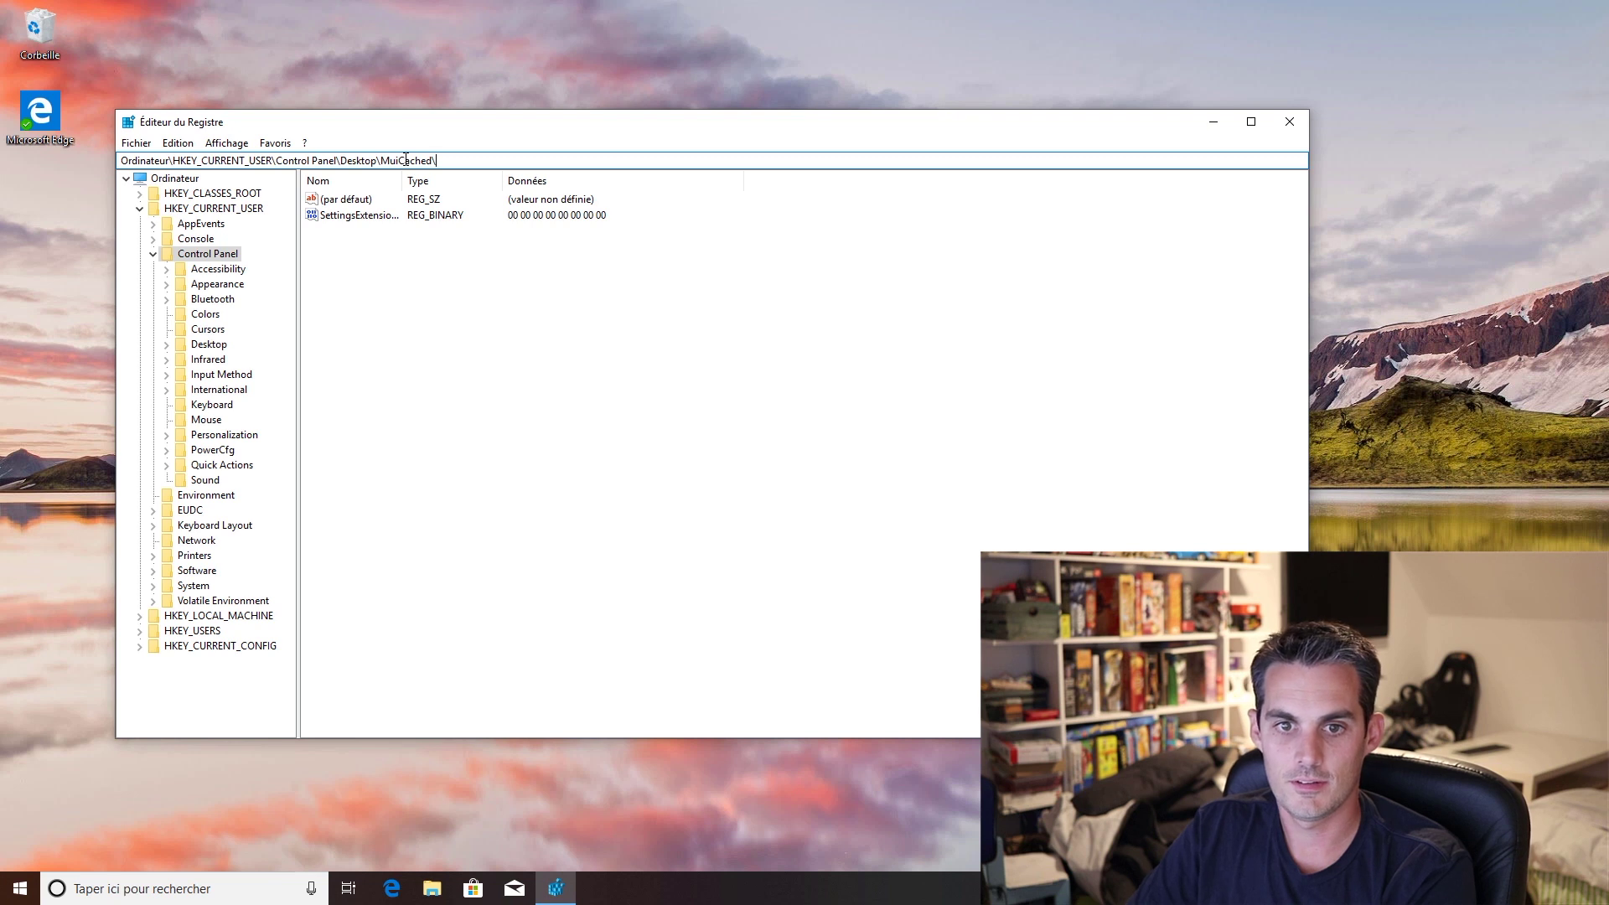
key("BackSpace")
key("BackSpace")
key("BackSpace")
key("BackSpace")
key("BackSpace")
key("BackSpace")
key("BackSpace")
key("BackSpace")
key("BackSpace")
key("BackSpace")
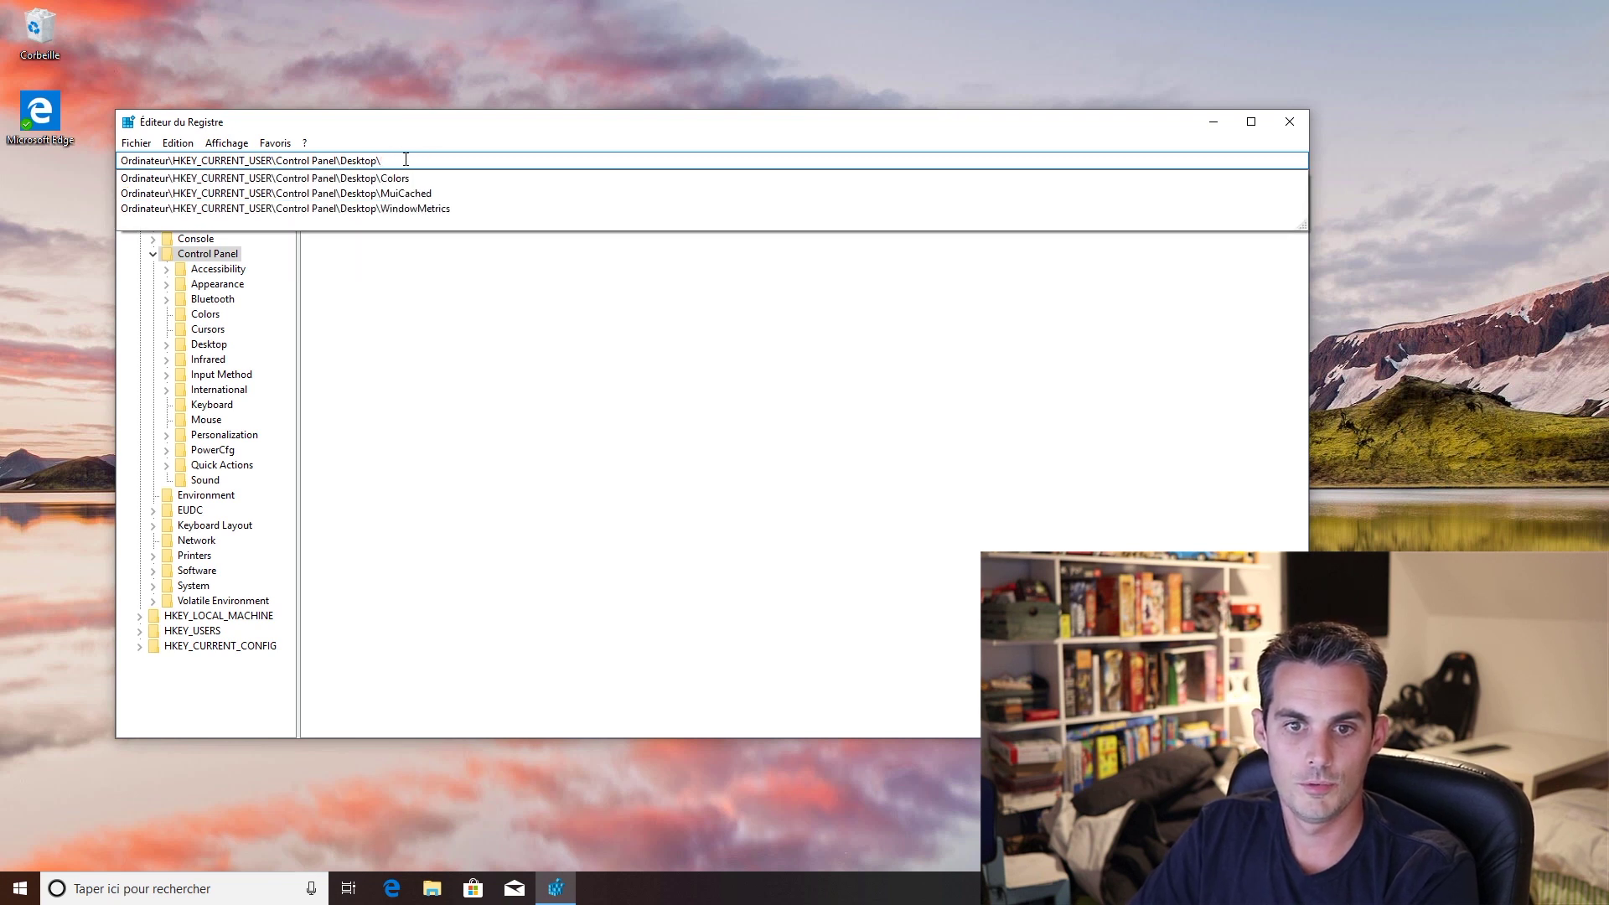
Cycle through the suggested Desktop subkeys back to MuiCached, and shorten the registry address to Control Panel\Desktop
key("Down")
key("Down")
key("Down")
key("Up")
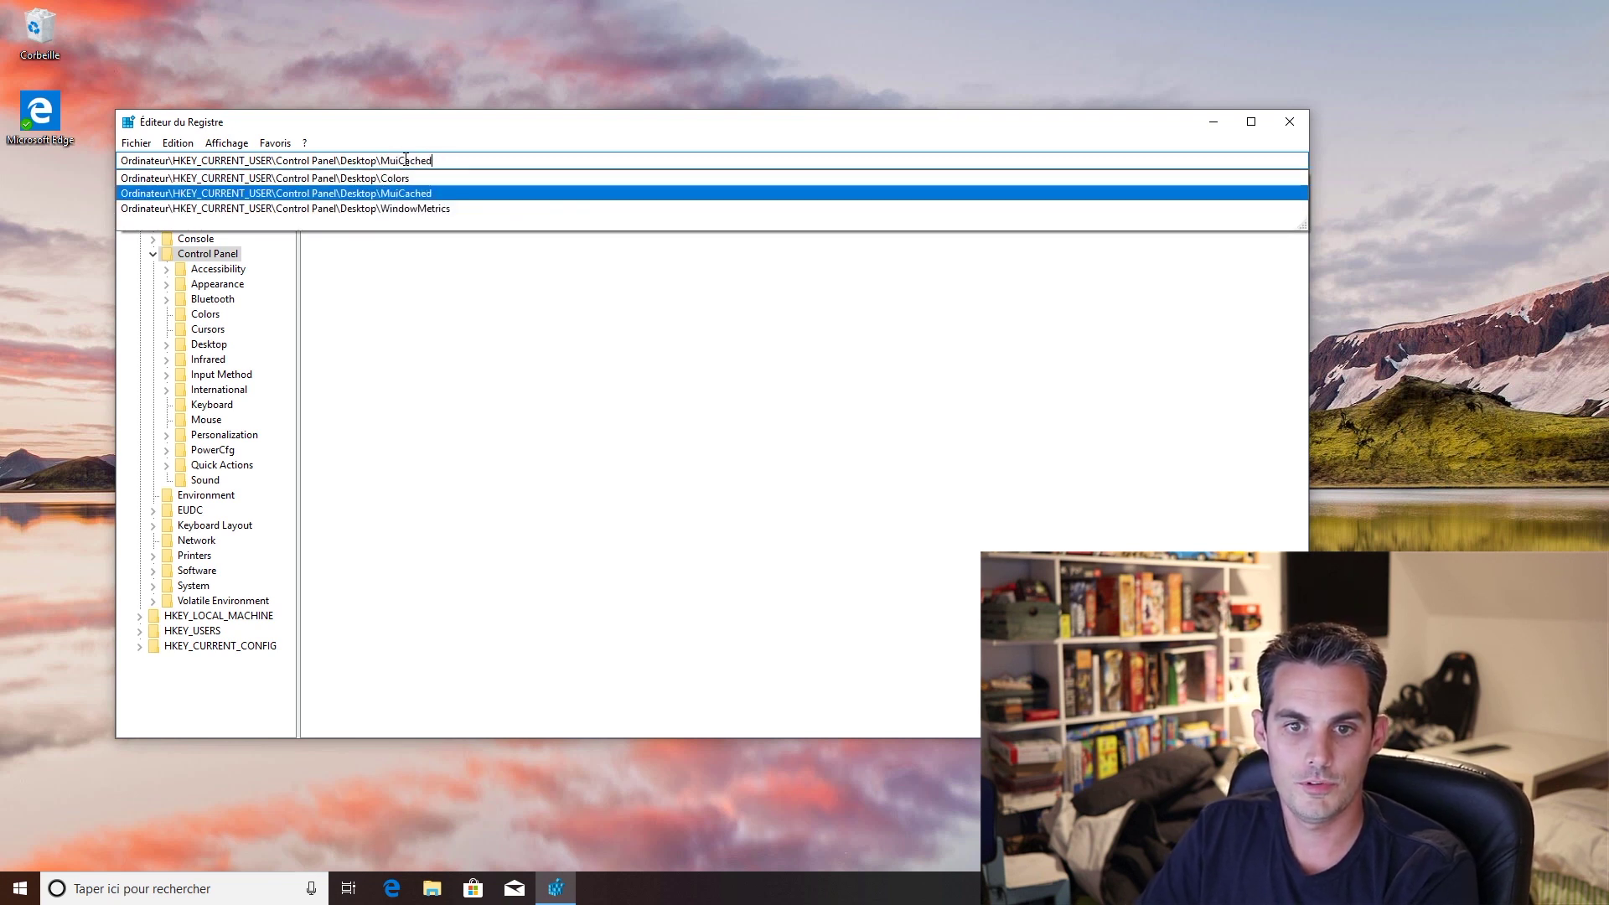
key("BackSpace")
key("BackSpace")
key("BackSpace")
key("BackSpace")
key("BackSpace")
key("BackSpace")
key("BackSpace")
key("BackSpace")
key("BackSpace")
key("BackSpace")
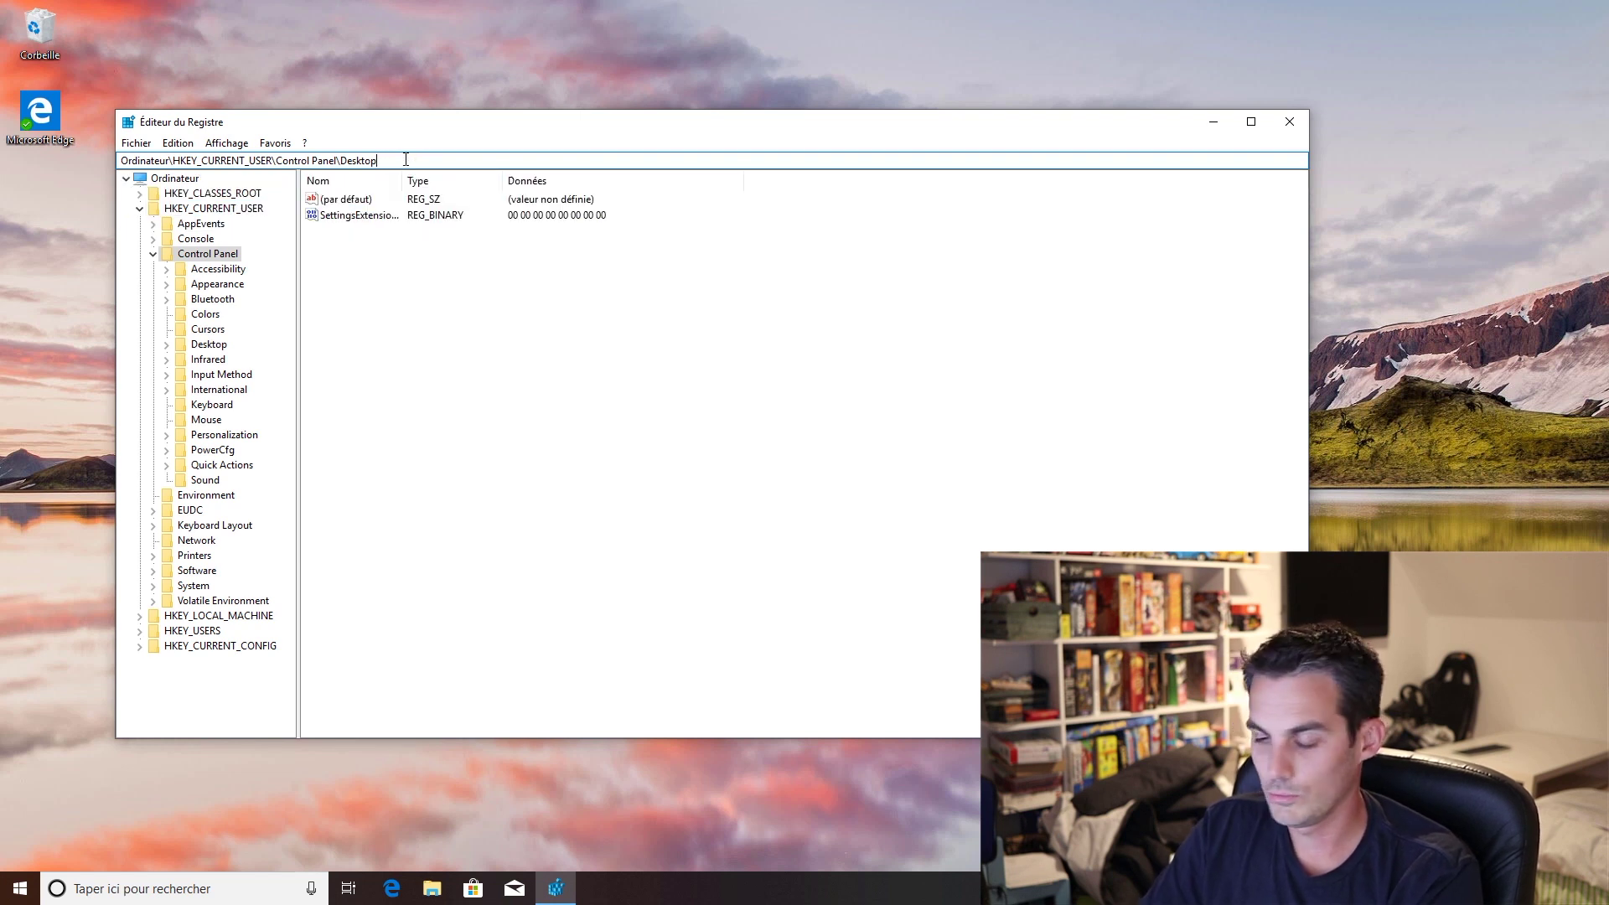
Shorten the registry address to Ordinateur\HKEY_CURRENT_USER\ by removing the Desktop and Control Panel levels
key("BackSpace")
key("BackSpace")
key("BackSpace")
key("BackSpace")
key("BackSpace")
key("BackSpace")
key("BackSpace")
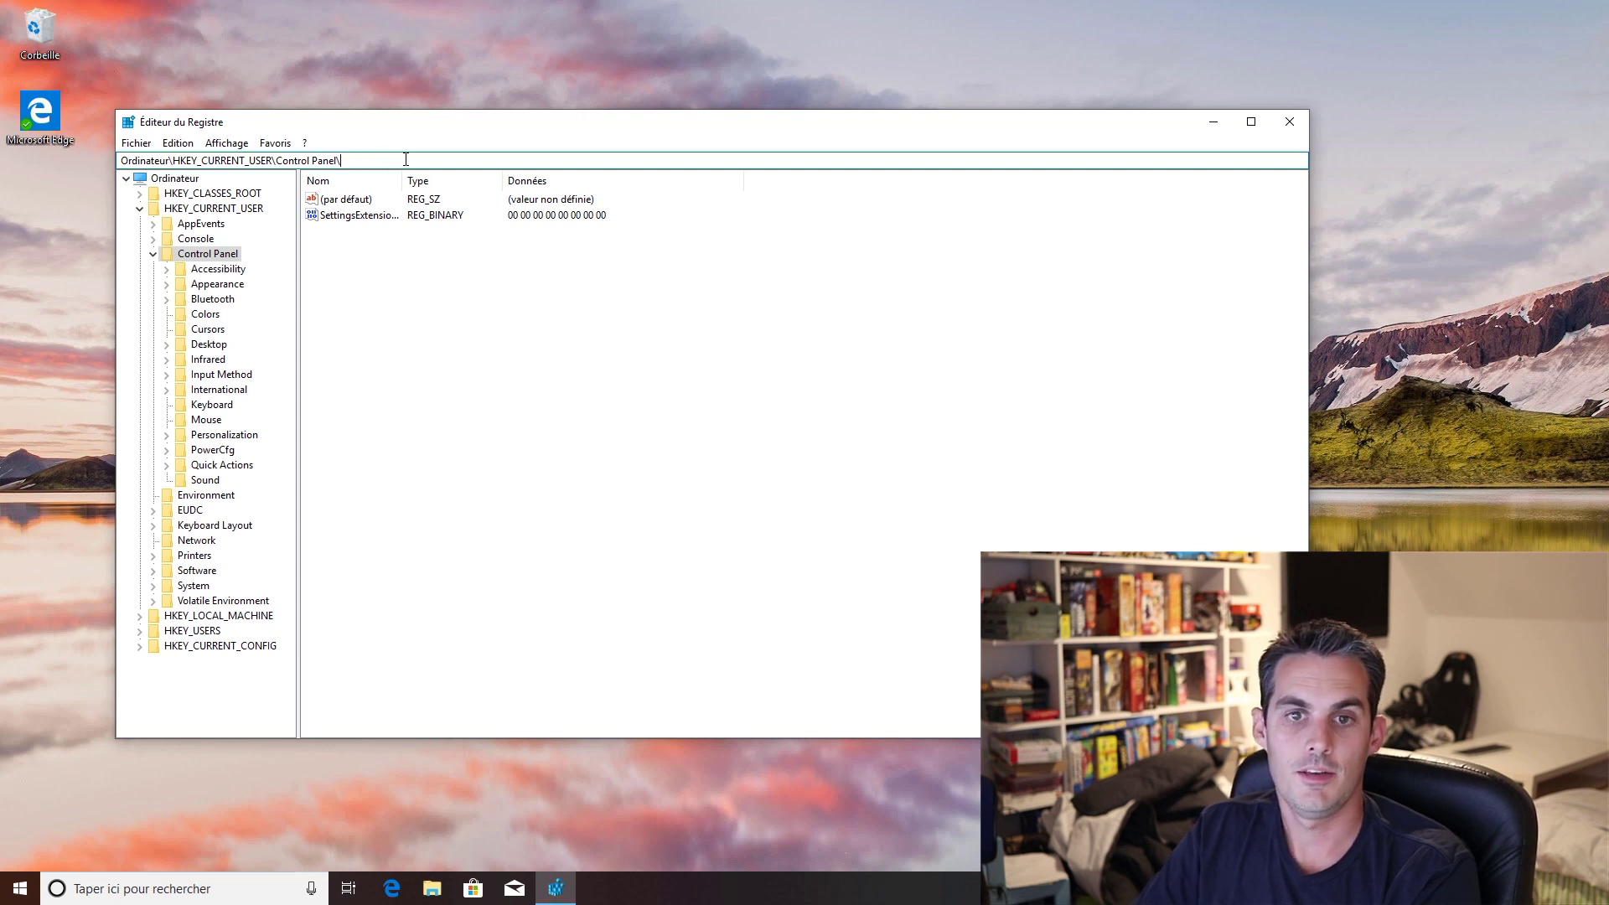
key("BackSpace")
key("BackSpace")
key("BackSpace")
key("BackSpace")
key("BackSpace")
key("BackSpace")
key("BackSpace")
key("BackSpace")
key("BackSpace")
key("BackSpace")
key("BackSpace")
key("BackSpace")
key("BackSpace")
key("BackSpace")
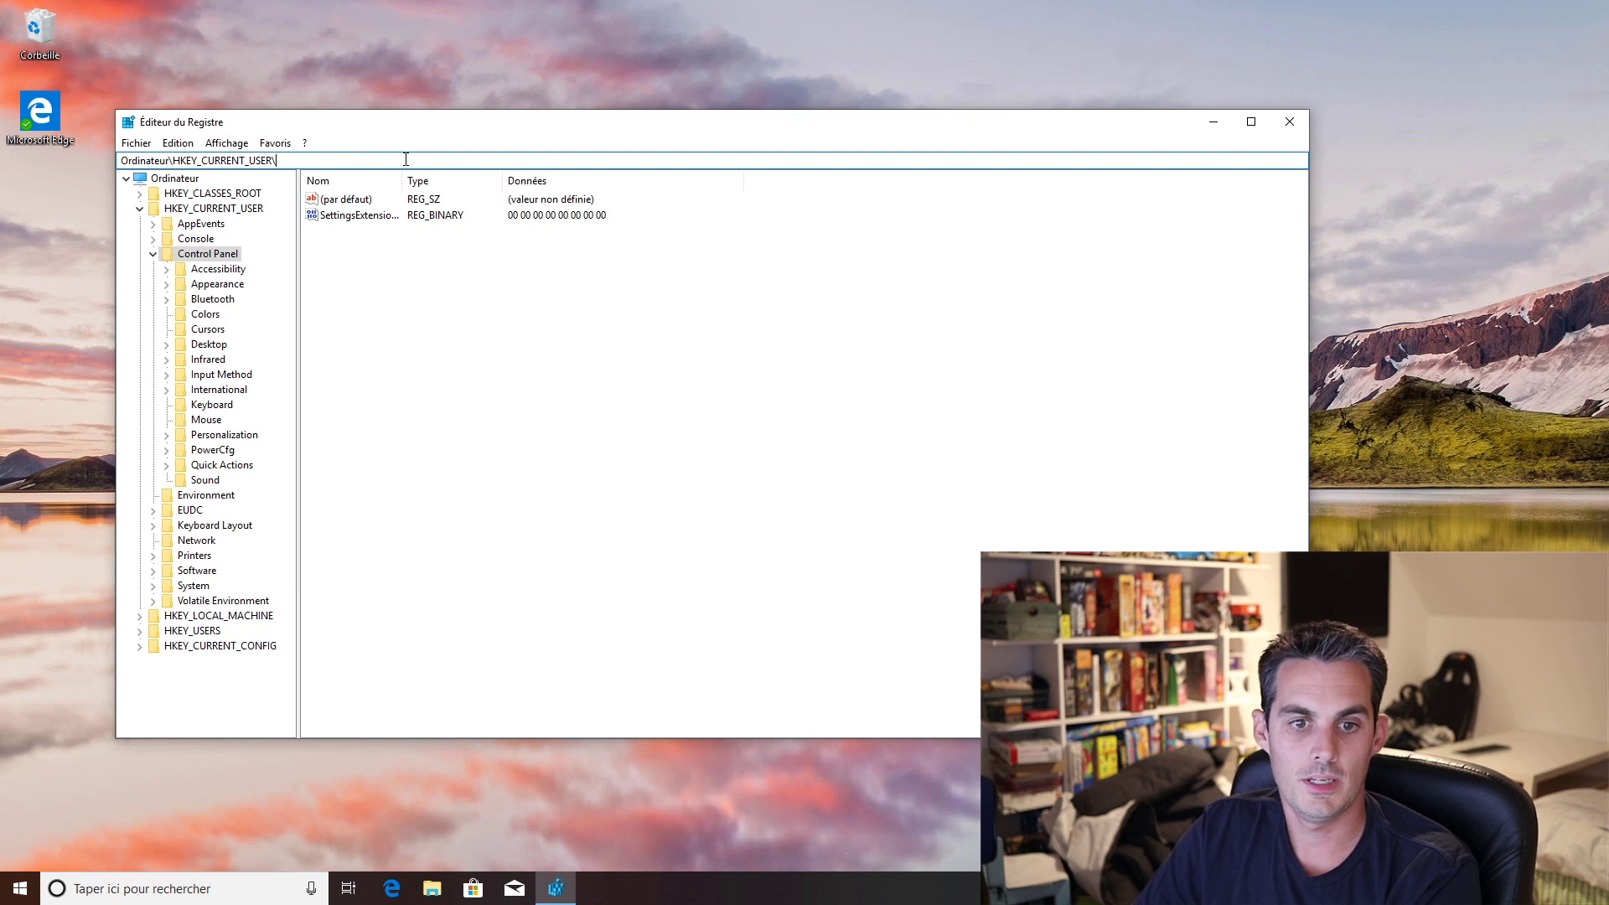
Display the actions available for the Control Panel key, dismiss them without choosing any, and close the Éditeur du Registre
right_click(240, 261)
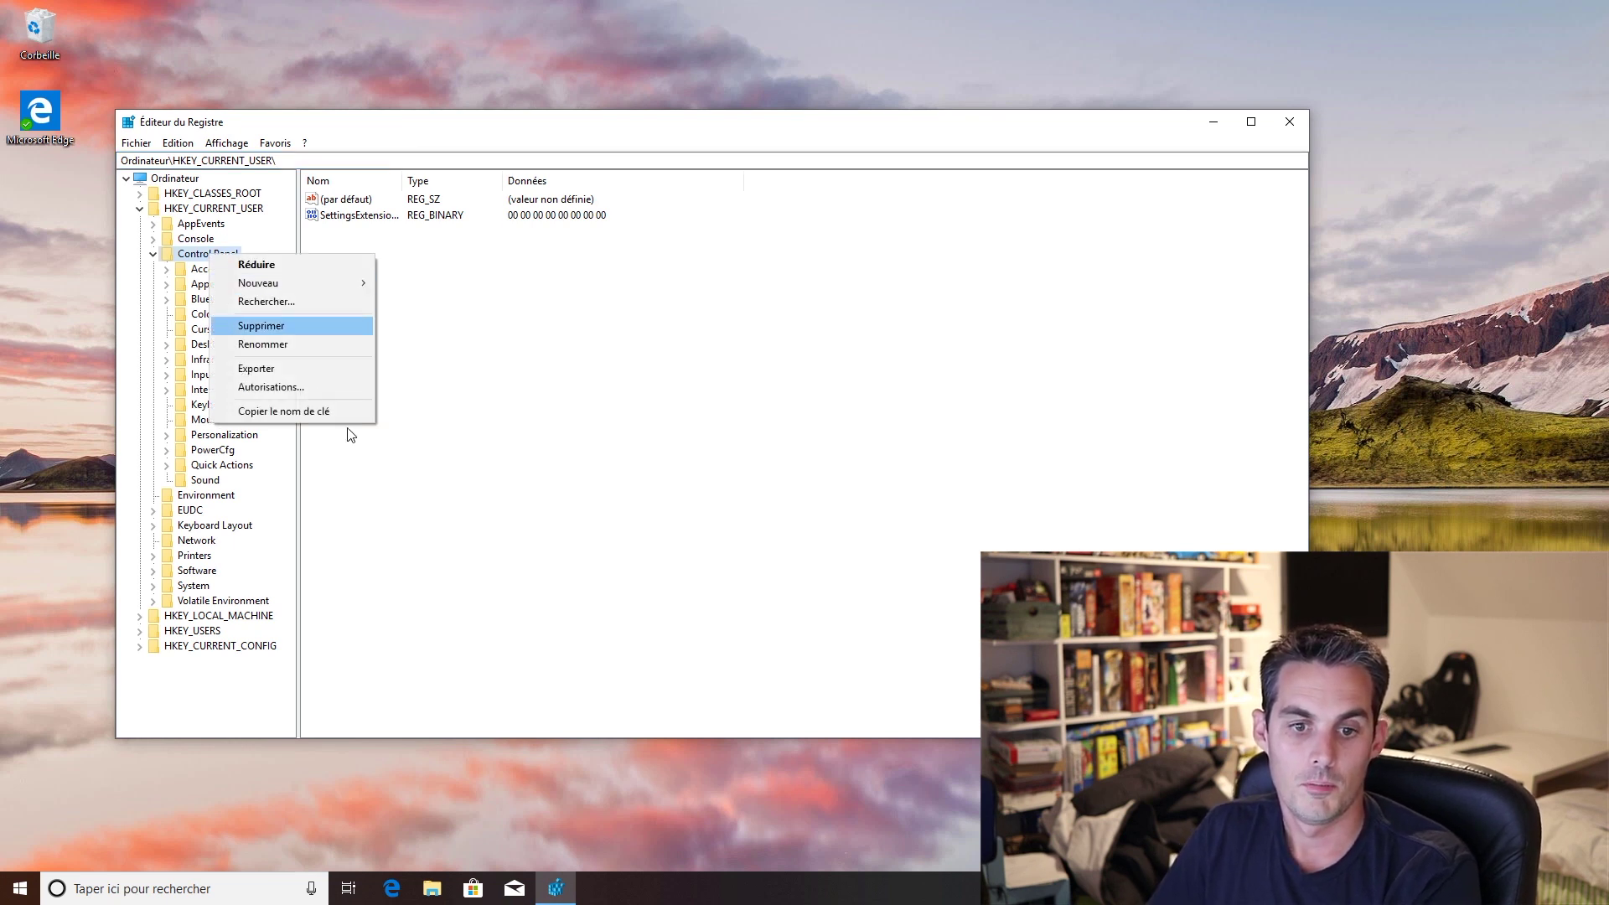
left_click(539, 402)
left_click(1289, 121)
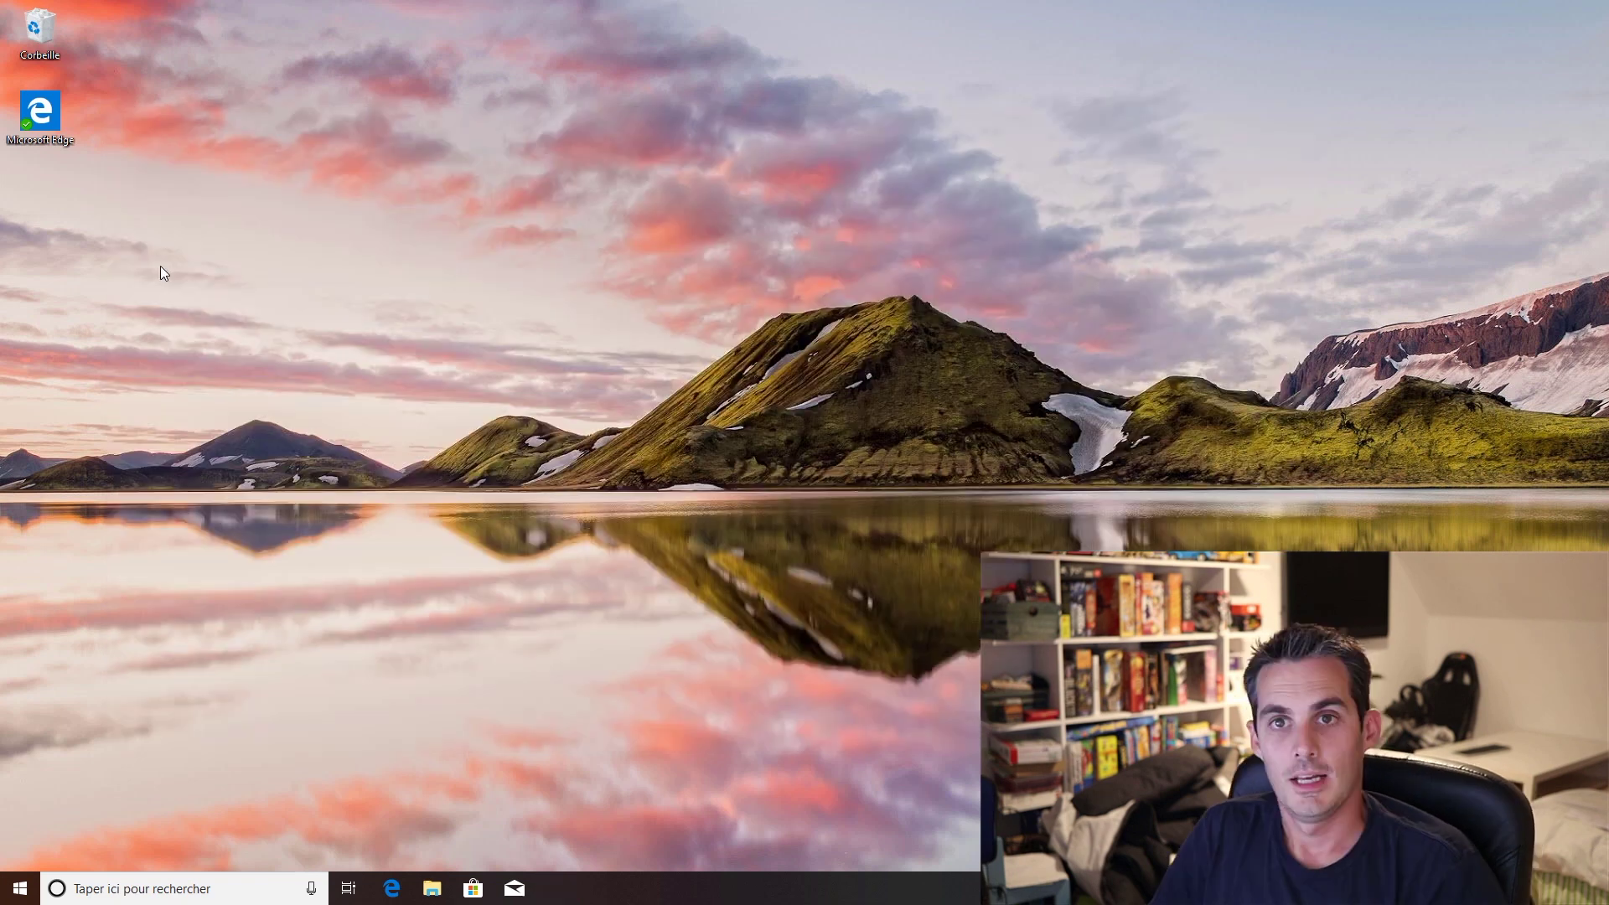
Search Windows for "votre" and launch the Votre téléphone app
key("super")
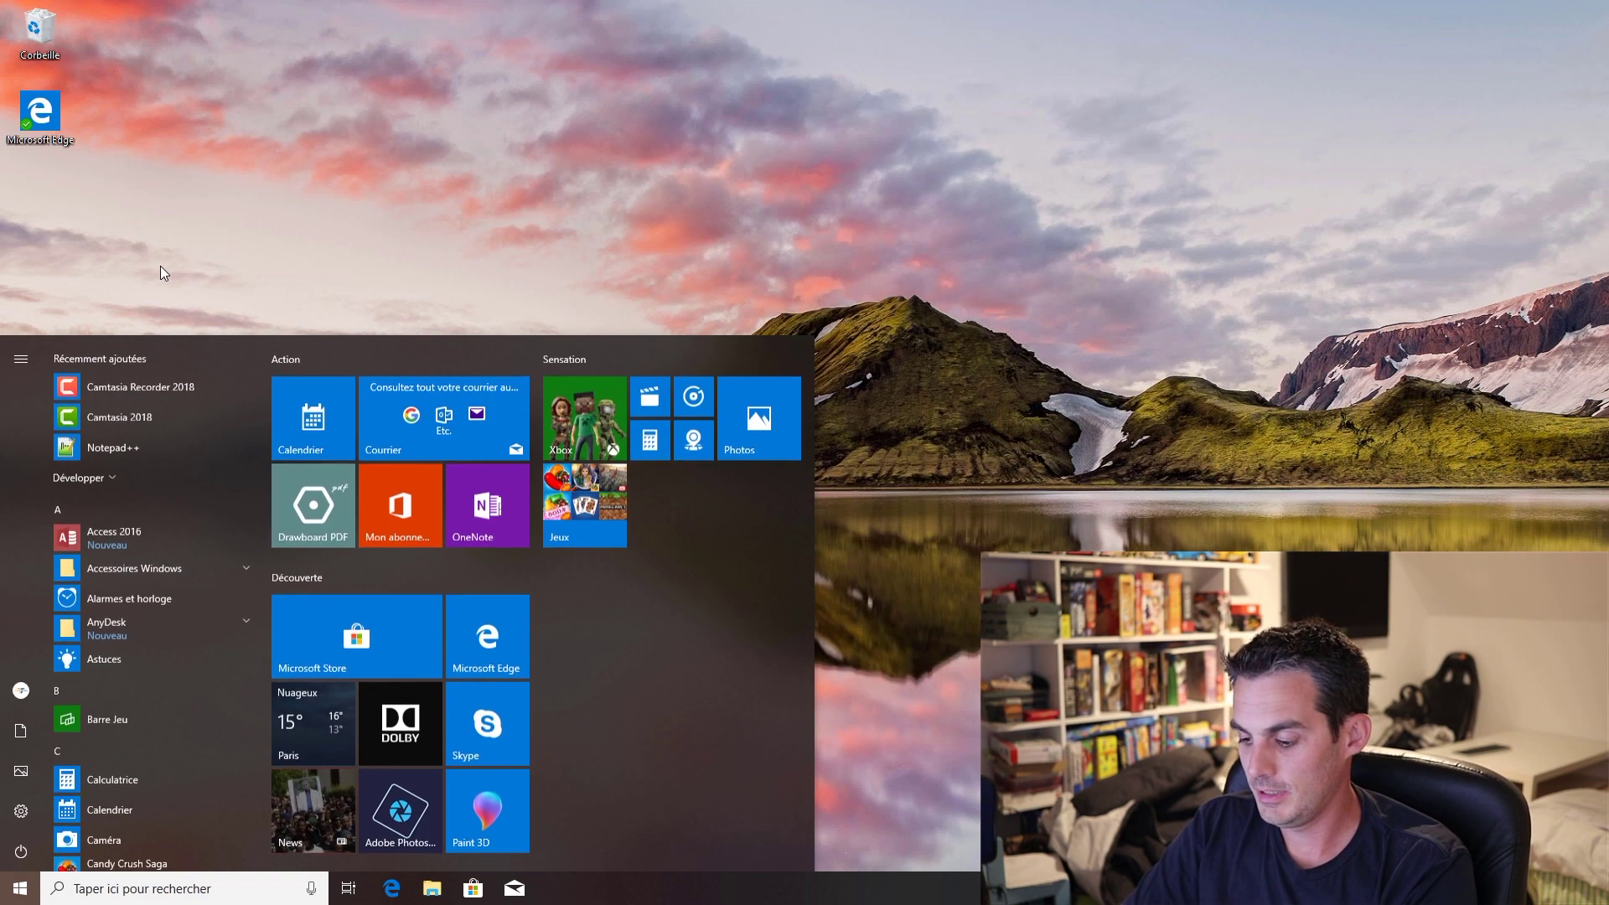
type("votre")
key("Return")
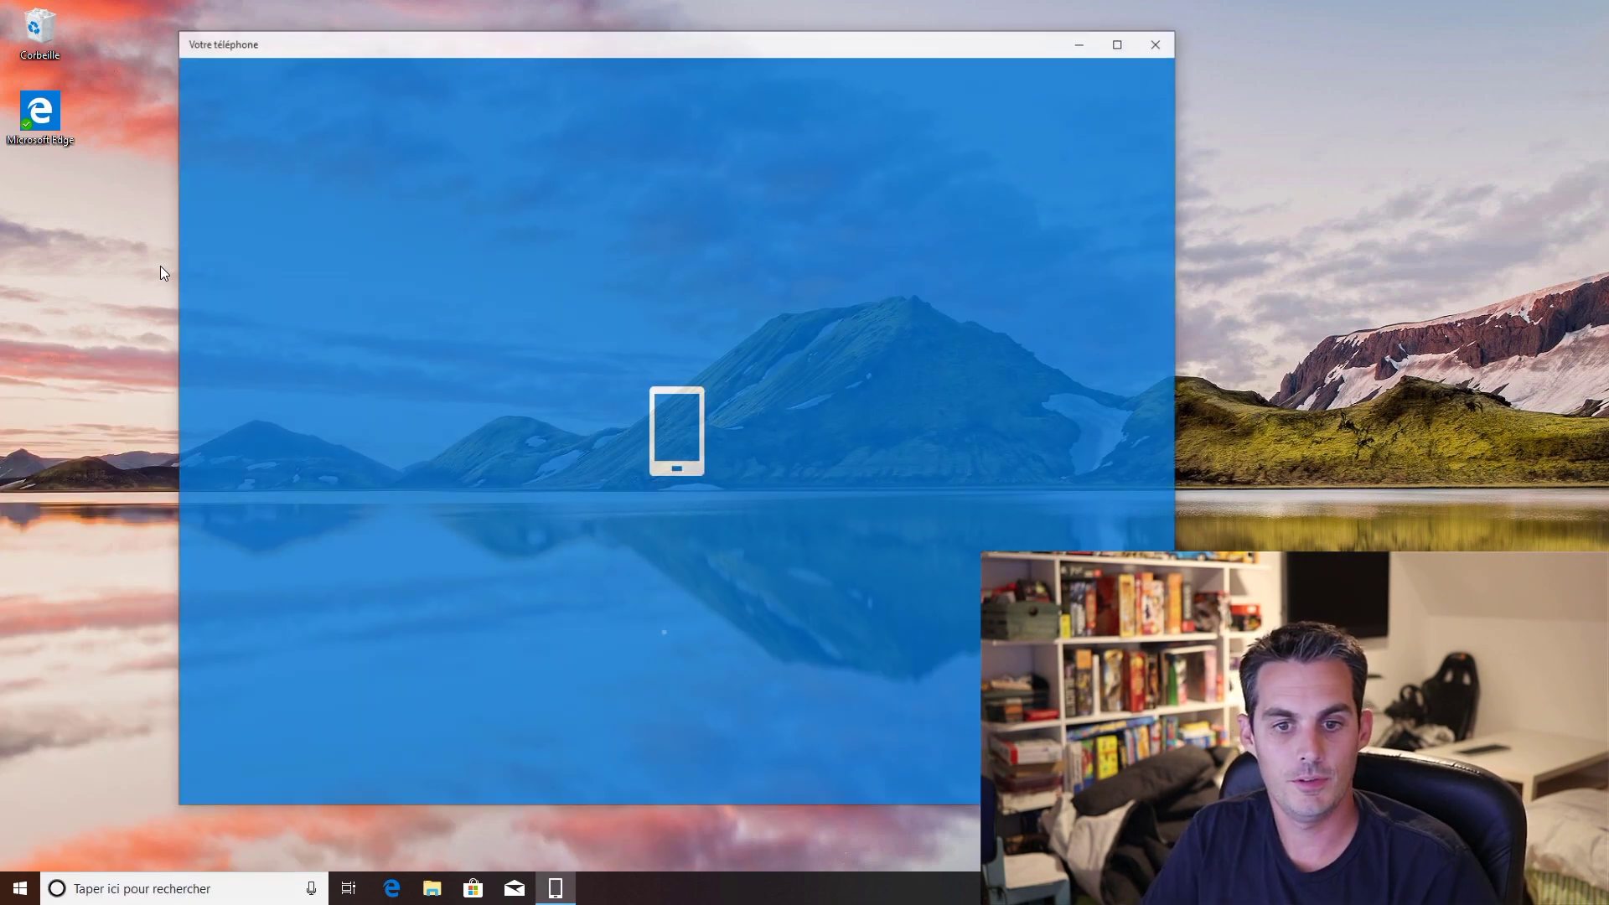